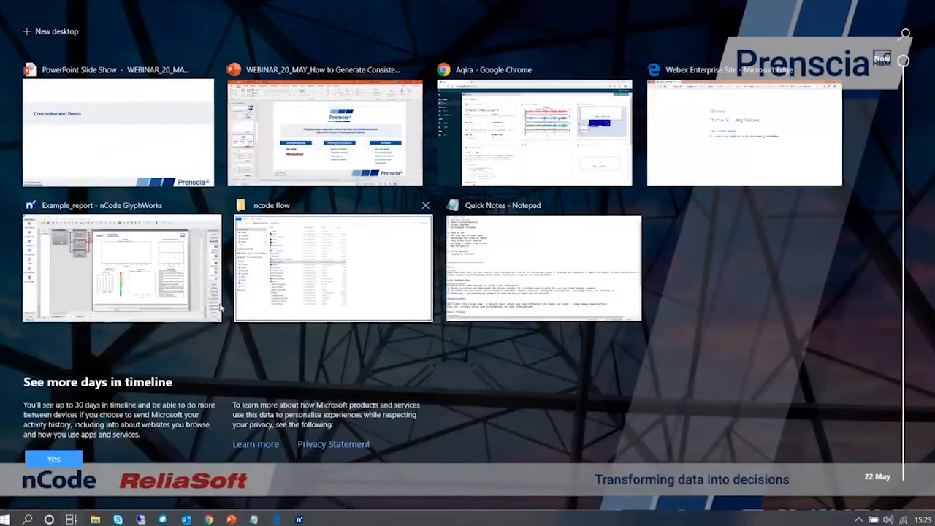
- Switch to the Example_report flow in GlyphWorks and add a new workspace named Demo
click(111, 279)
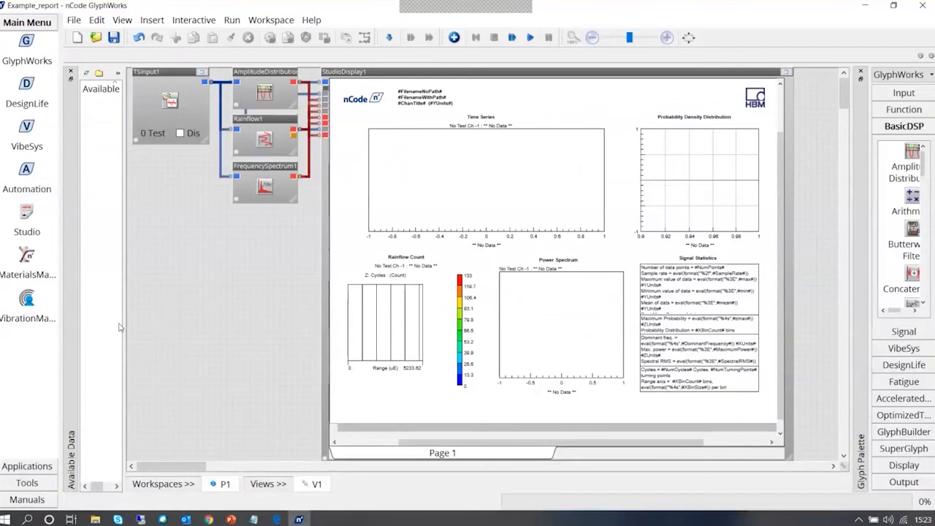
drag(122, 337, 197, 336)
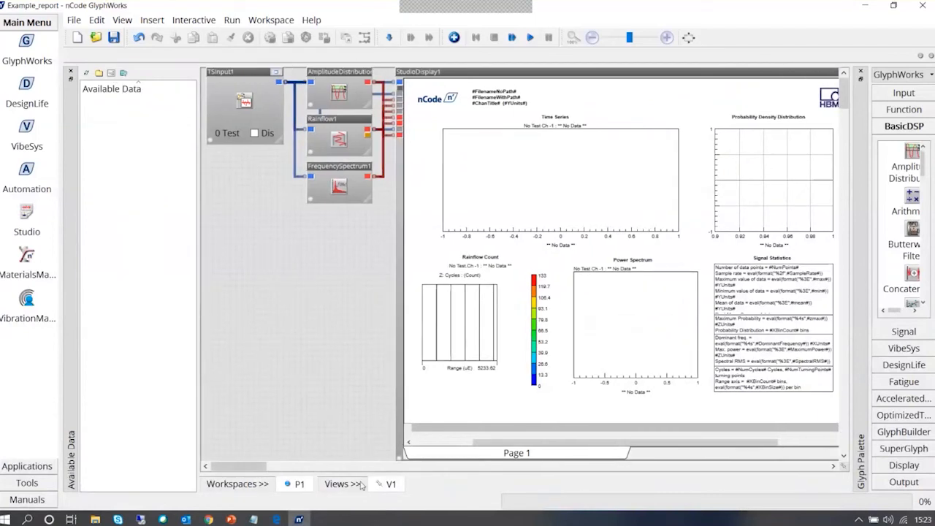
right_click(301, 490)
click(344, 495)
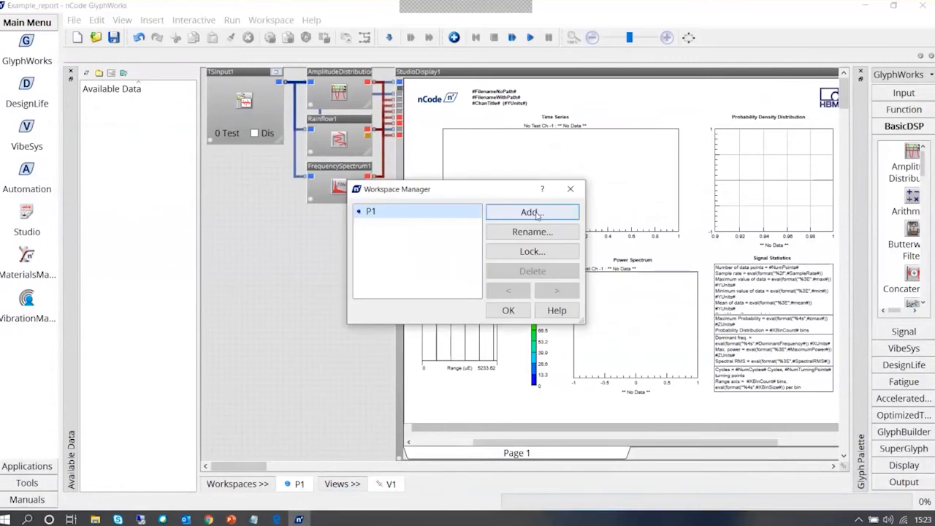
click(541, 213)
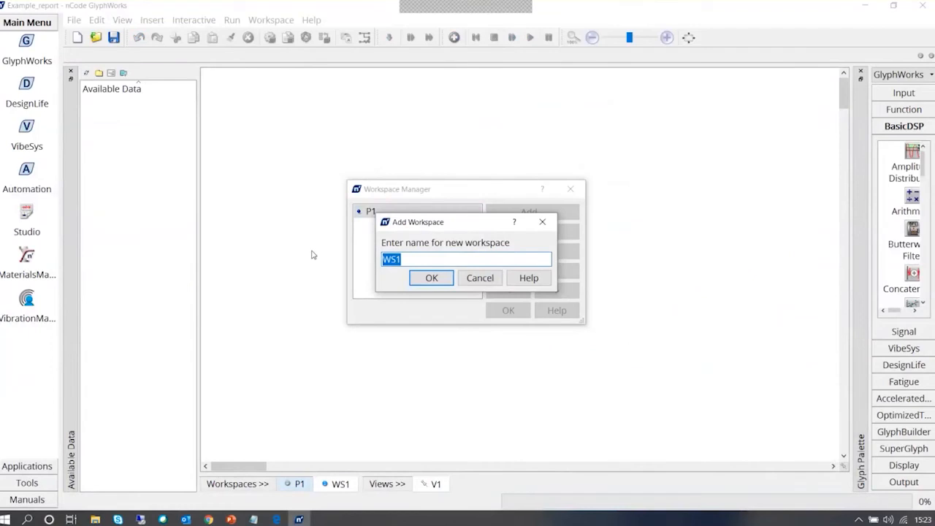
text(Demo)
key(Return)
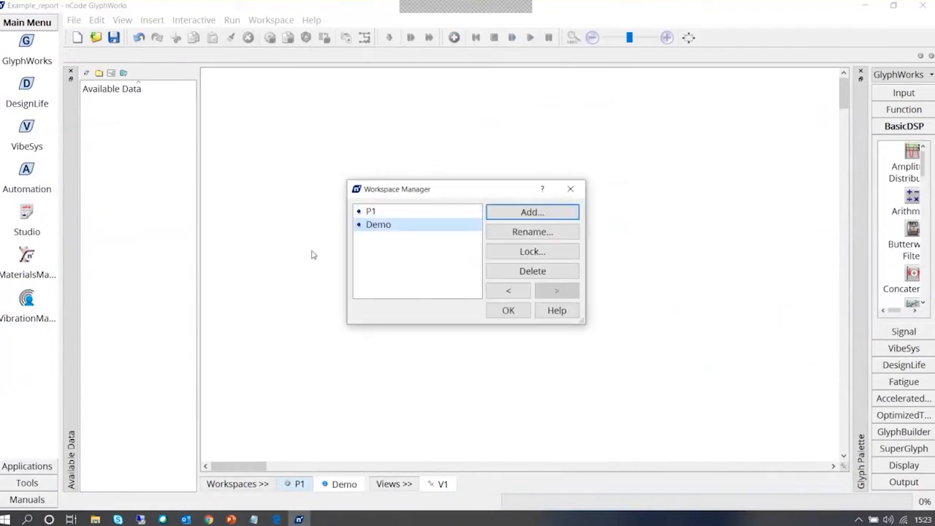
click(504, 308)
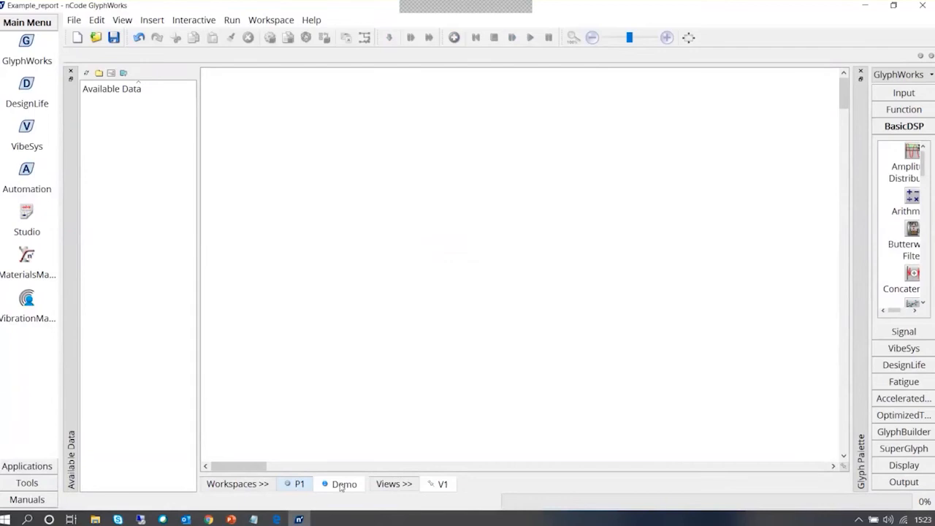
drag(193, 247, 181, 247)
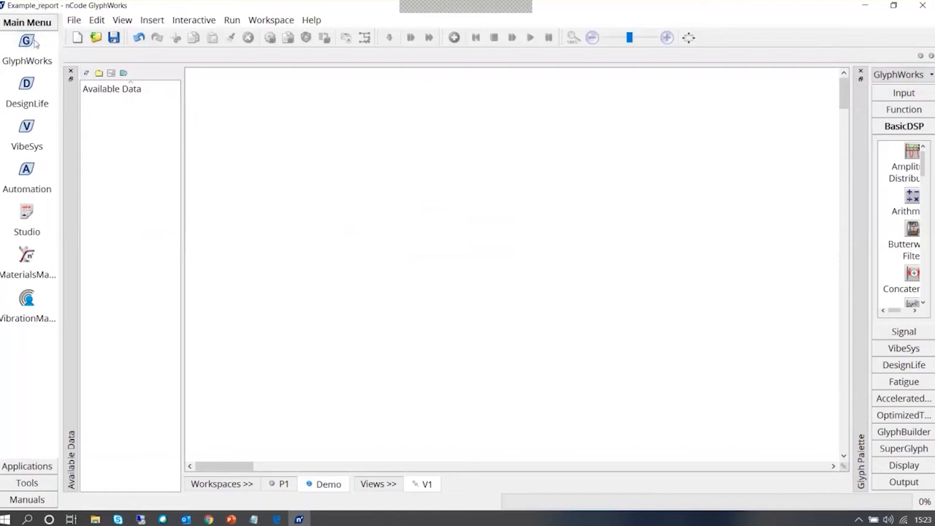
click(97, 43)
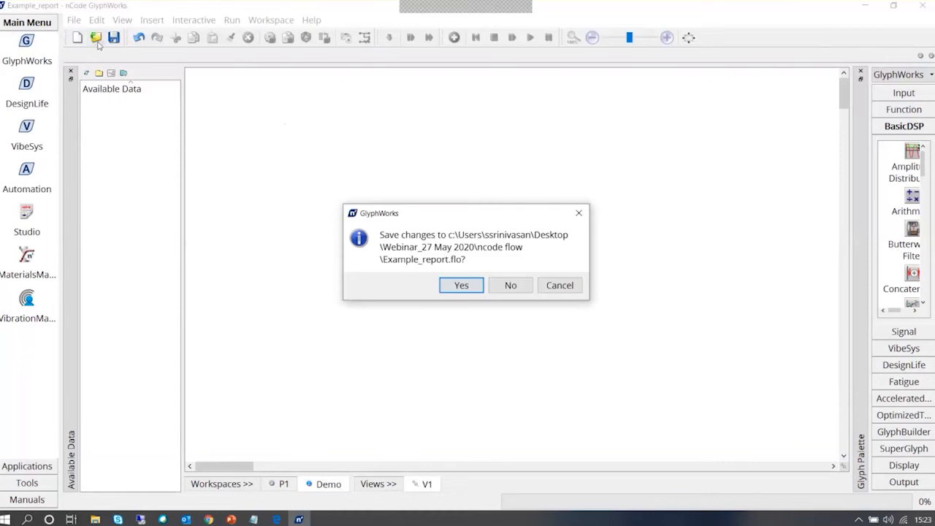
click(509, 287)
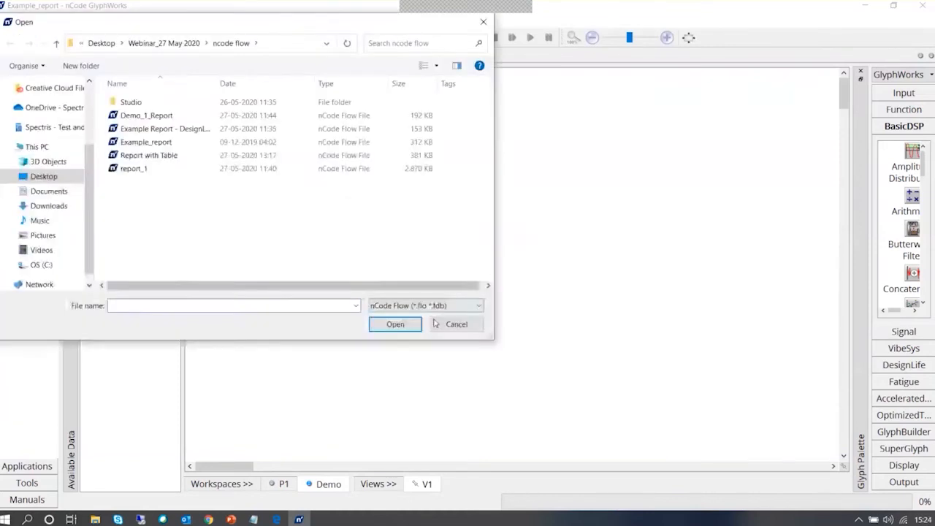
click(438, 324)
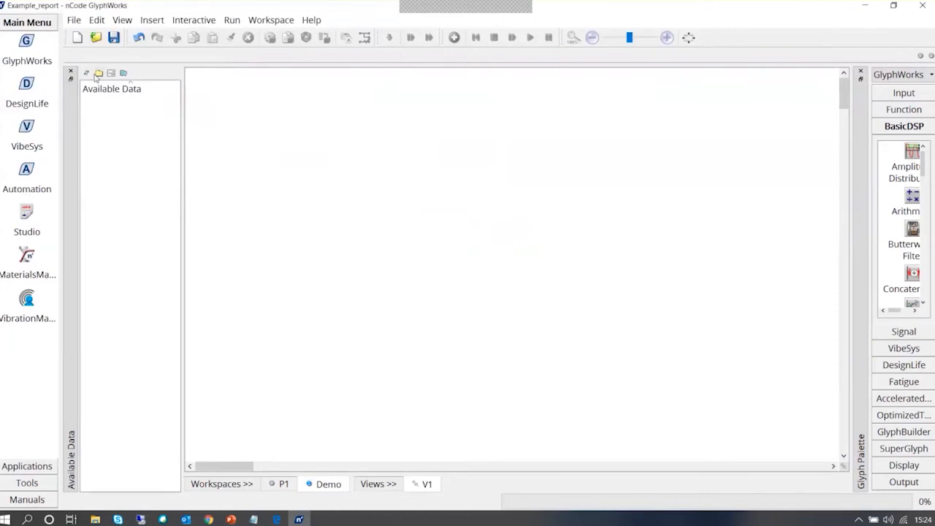
- Set the working folder to Webinar_27 May 2020\ncode flow and expand the Time series files in the available data
click(98, 74)
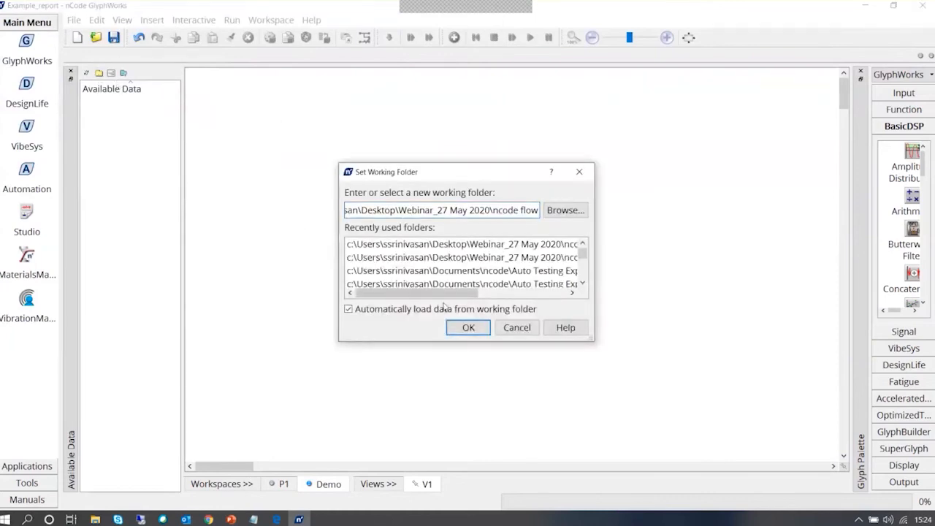
mouse_move(412, 294)
mouse_down()
mouse_move(501, 294)
mouse_move(411, 296)
mouse_up()
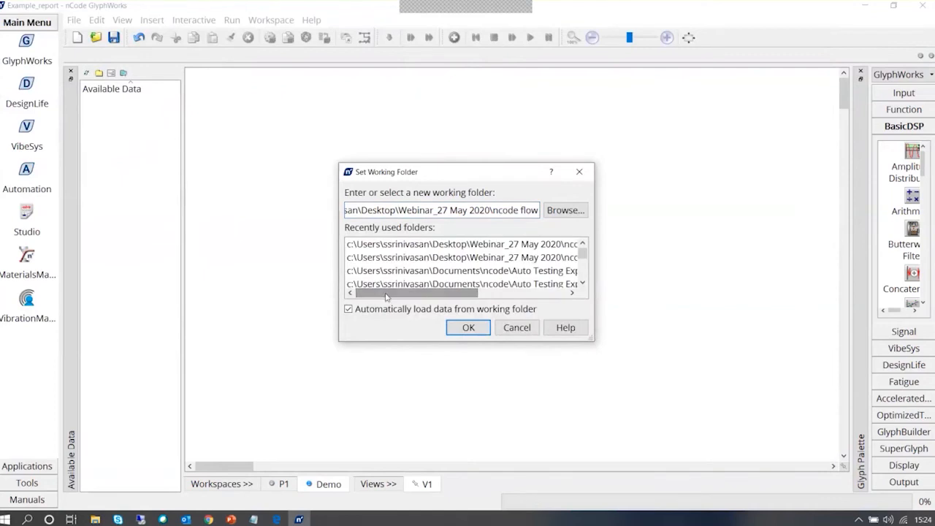
click(498, 211)
click(564, 210)
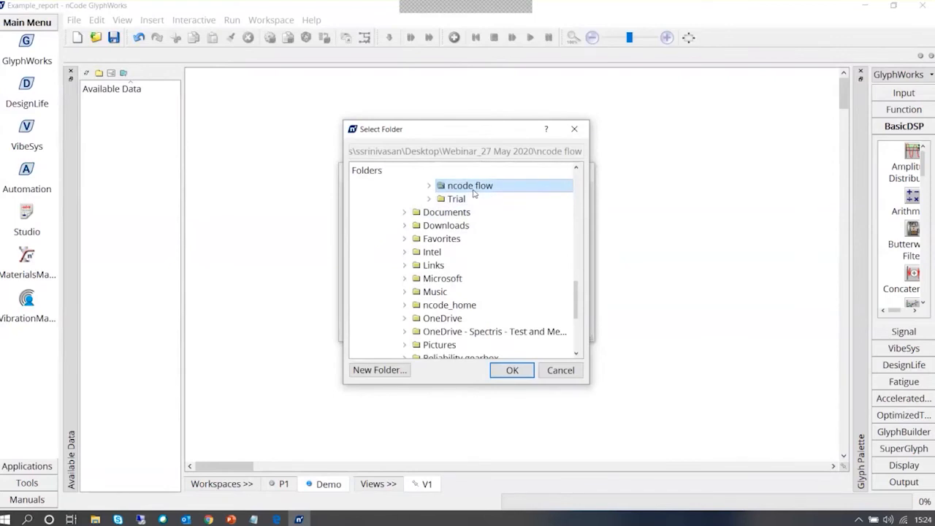
click(512, 369)
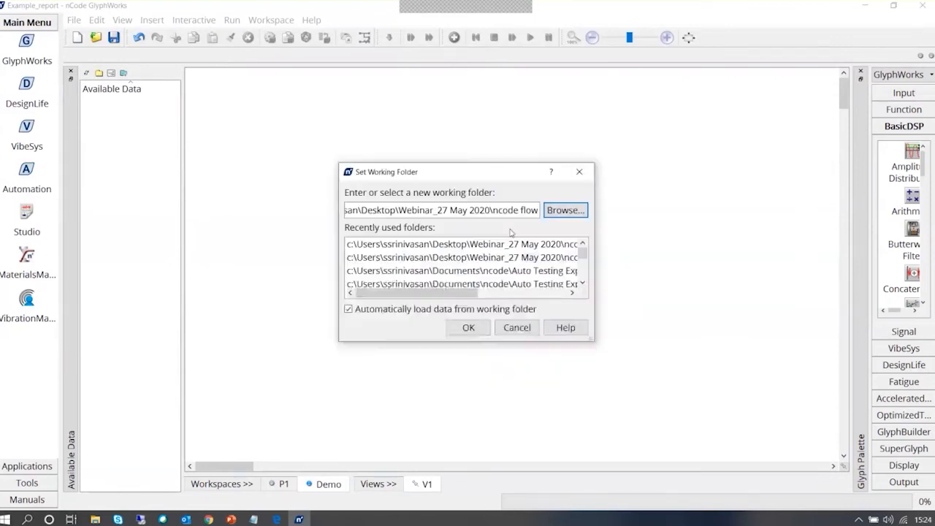
click(478, 331)
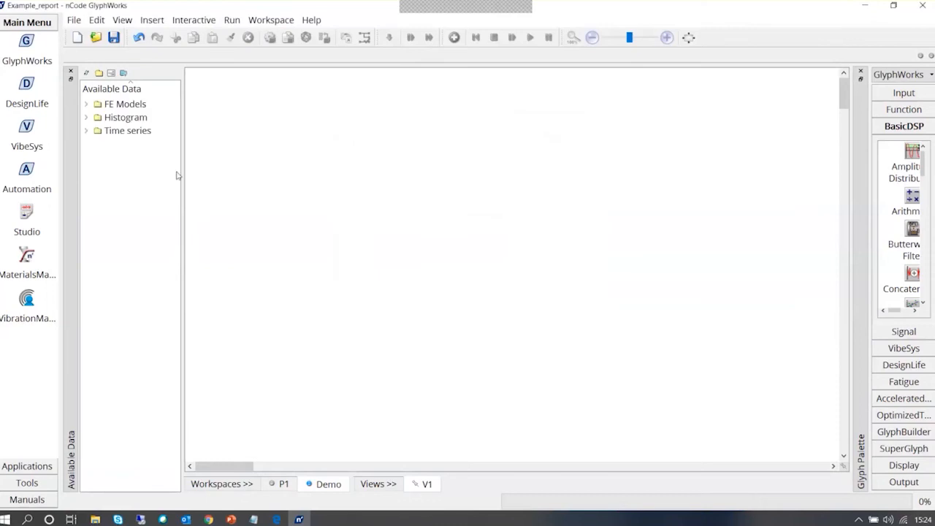
click(87, 130)
drag(183, 258, 231, 255)
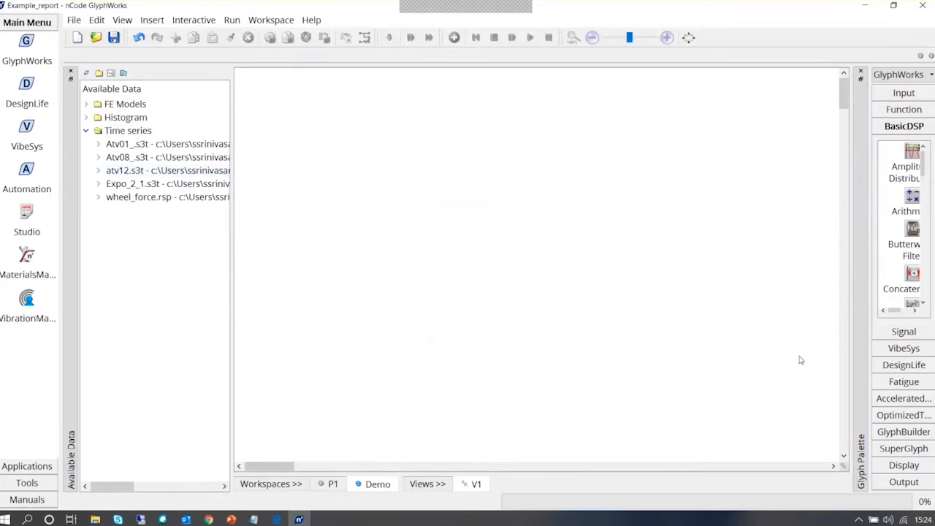
- Add a Studio Display glyph to the Demo workspace and enlarge it
drag(851, 315, 680, 316)
click(855, 465)
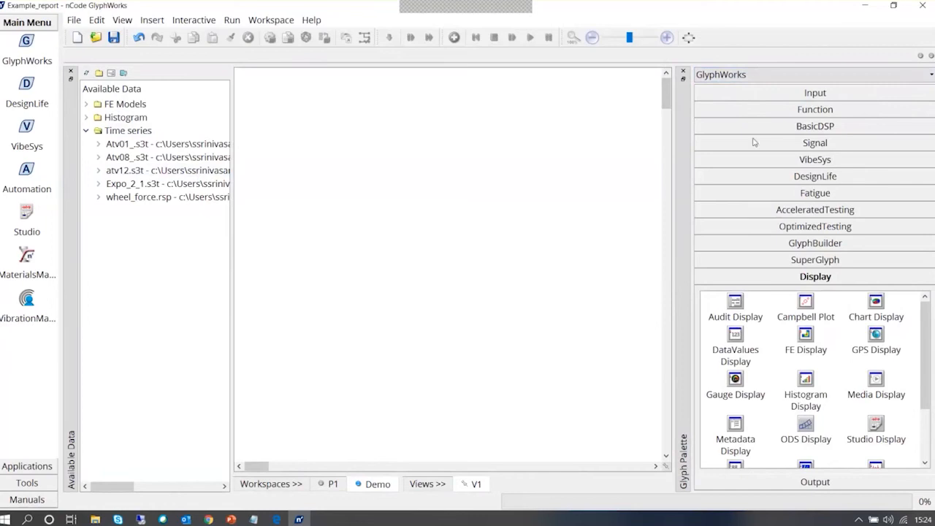
click(902, 76)
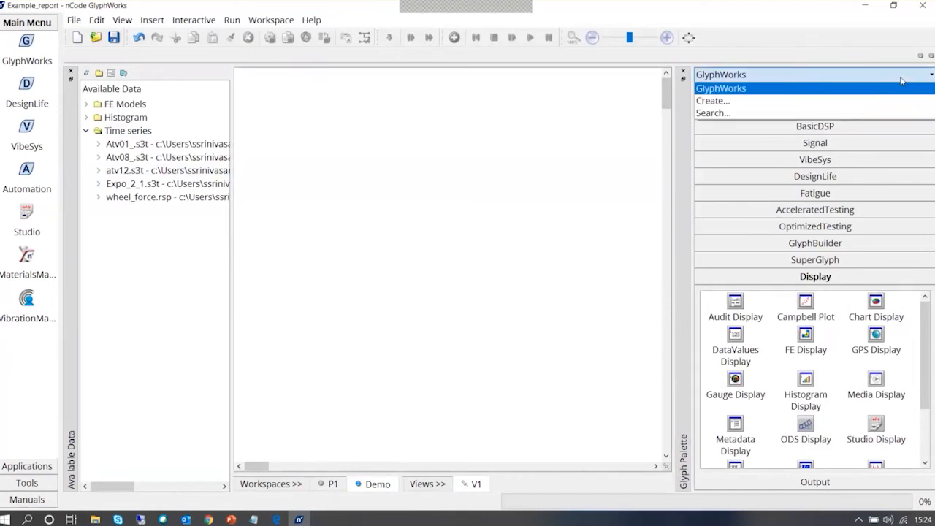
click(901, 76)
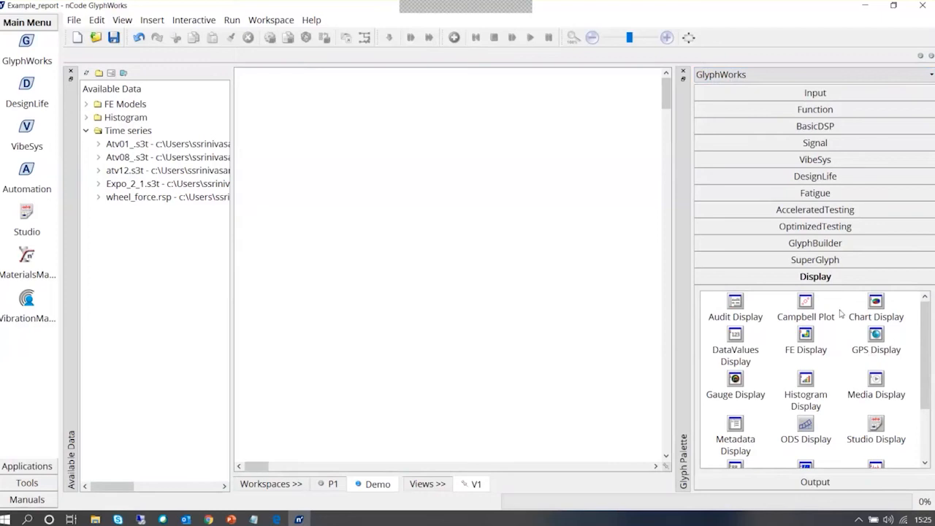
click(877, 429)
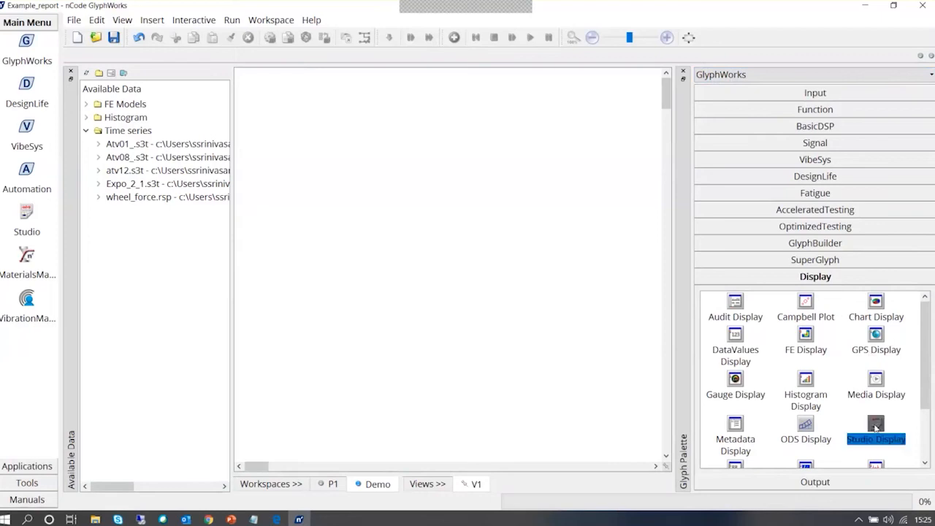
drag(875, 427, 337, 158)
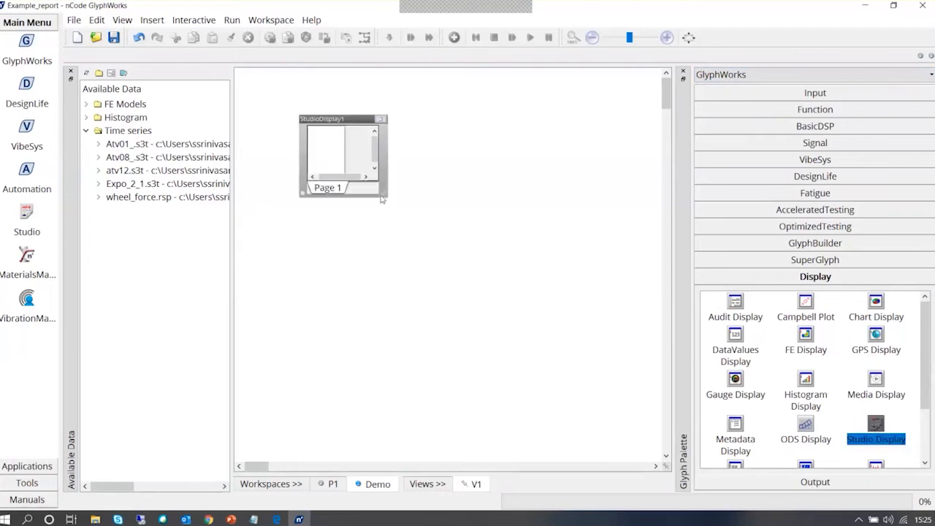
drag(386, 198, 551, 328)
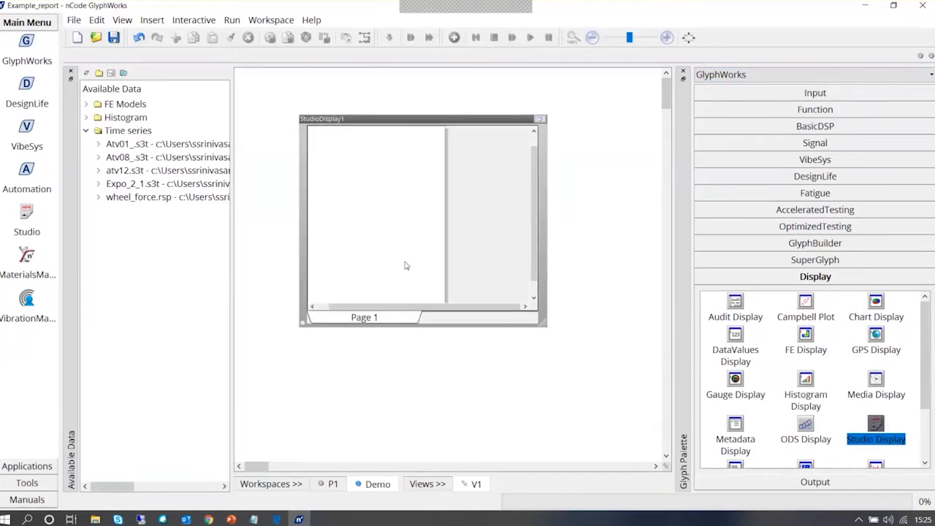
- Apply the Report-Main.stt template to the Studio Display through its properties
click(357, 164)
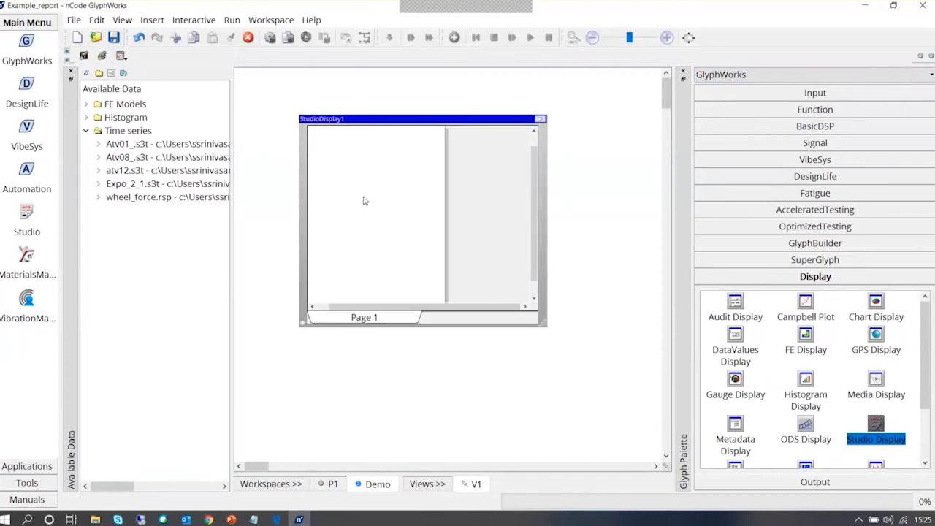
right_click(351, 151)
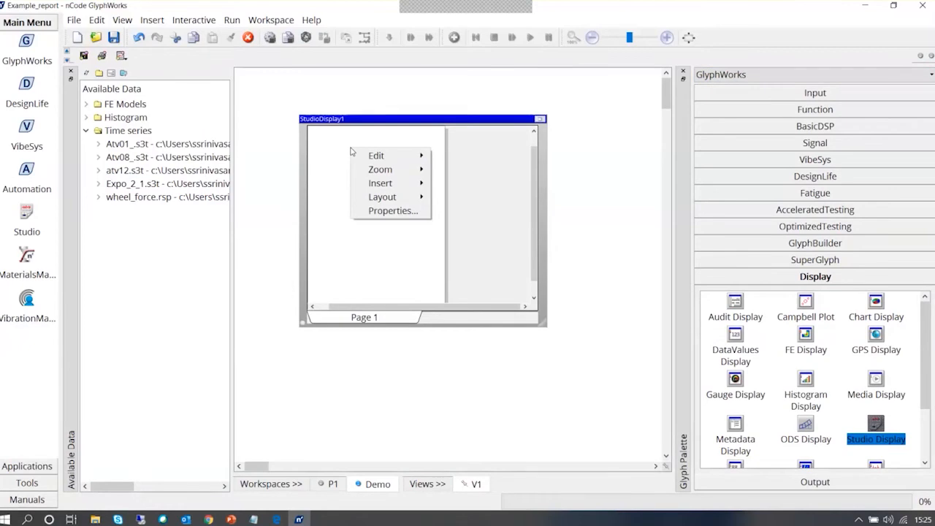
click(329, 153)
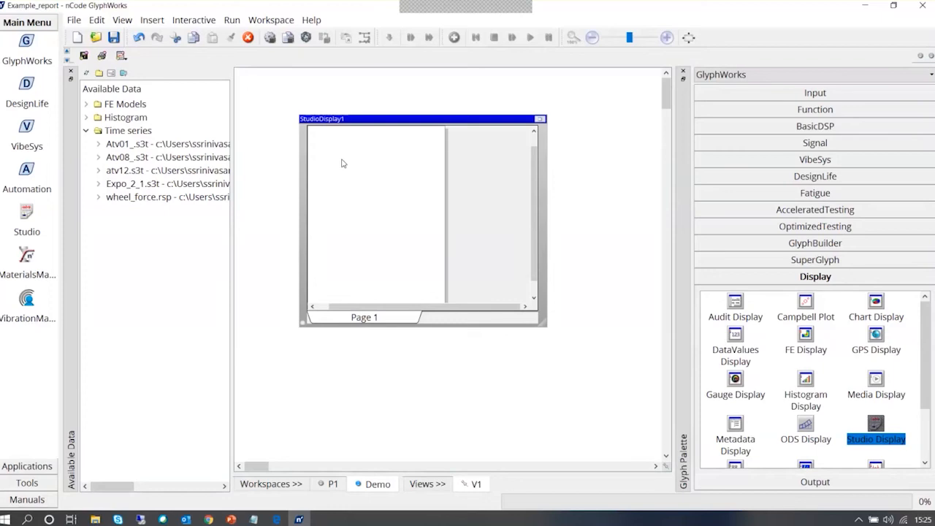
right_click(342, 162)
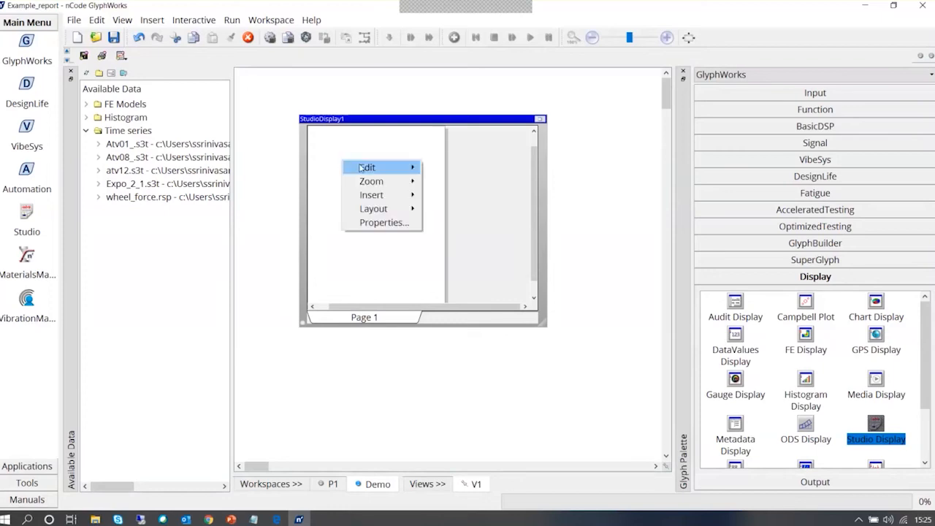
mouse_move(379, 194)
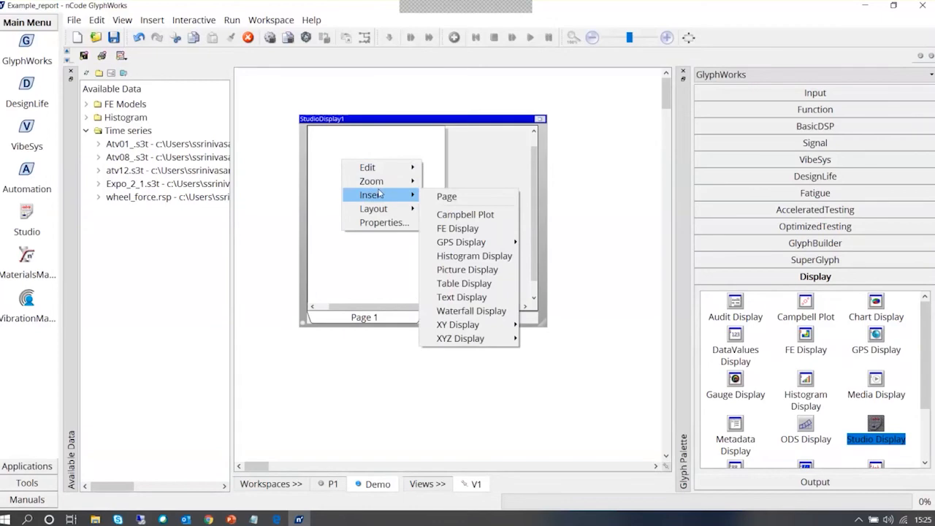
click(400, 223)
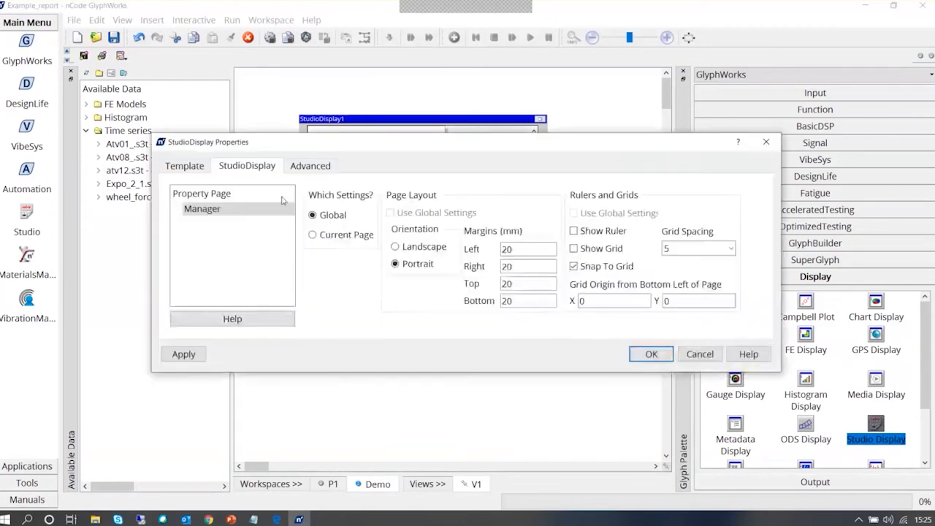
click(198, 167)
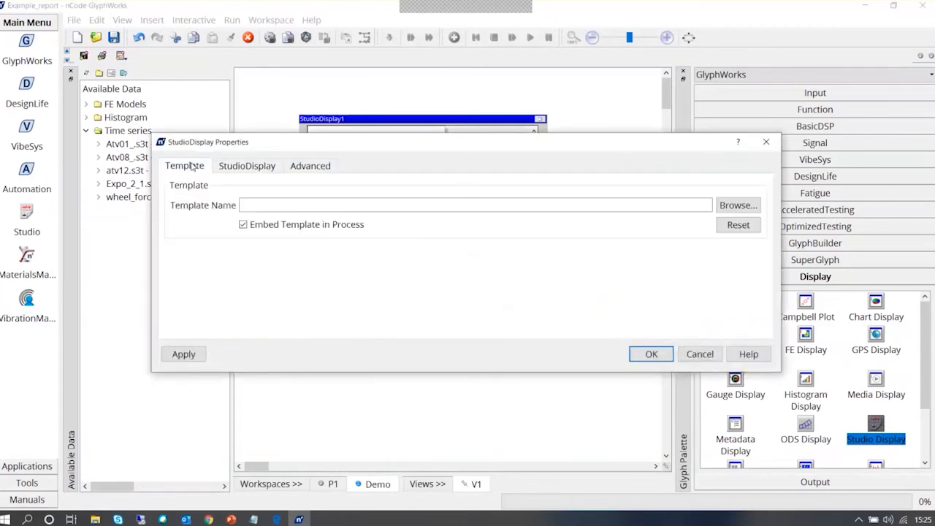
click(307, 203)
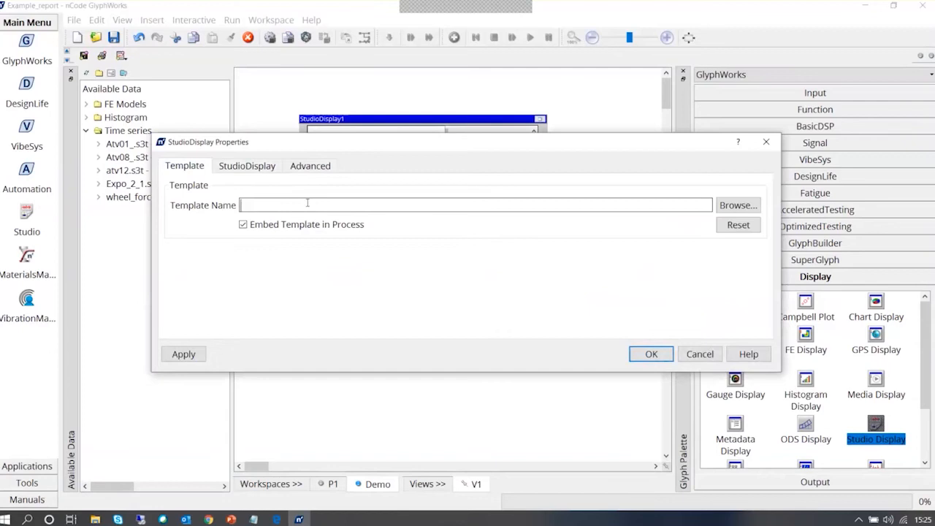
click(735, 206)
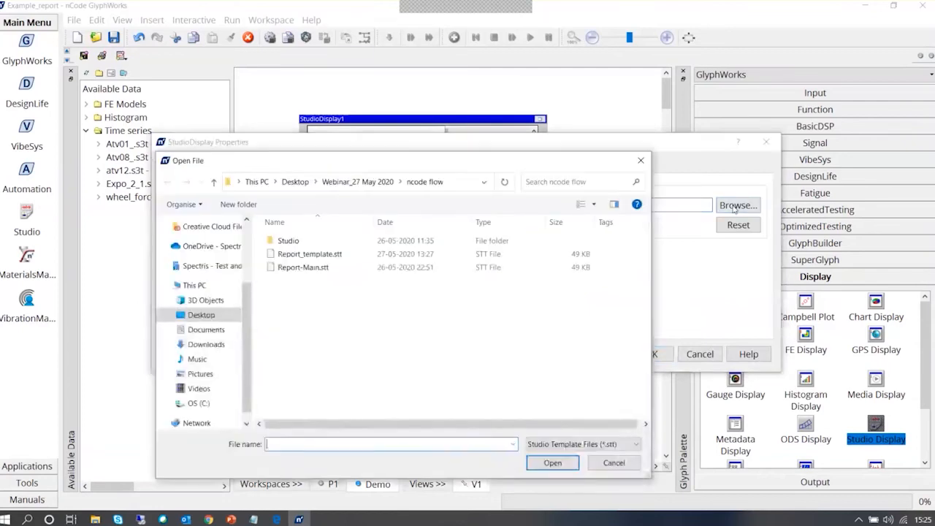
click(322, 268)
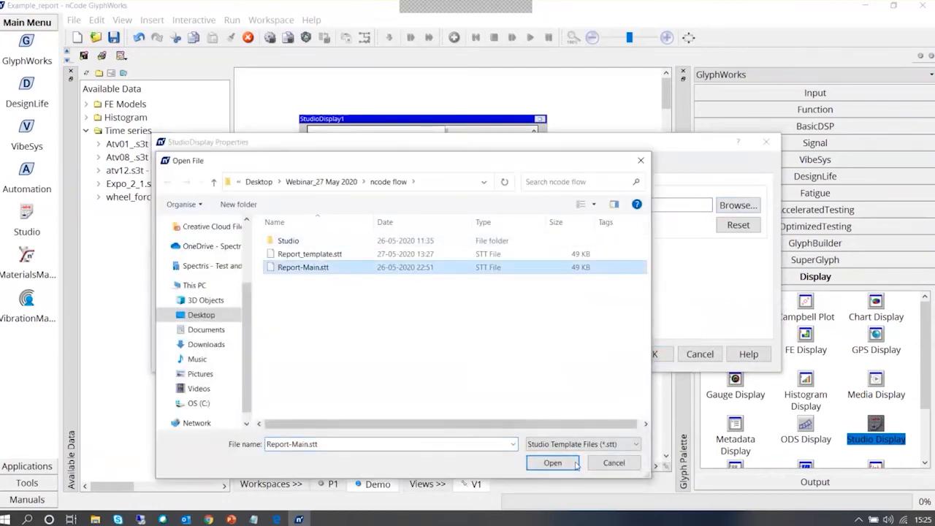
click(553, 464)
click(653, 356)
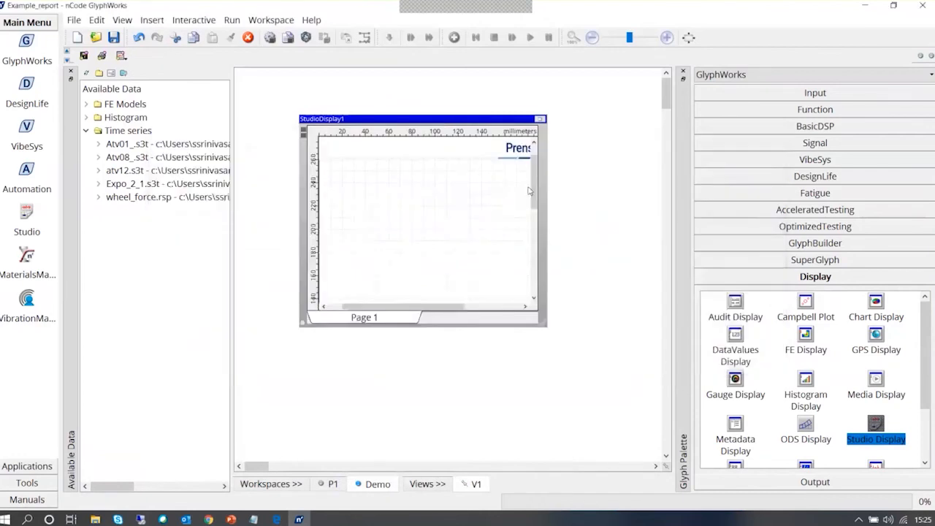
- Maximise the Studio Display and inspect the template's header logo and footer
click(541, 120)
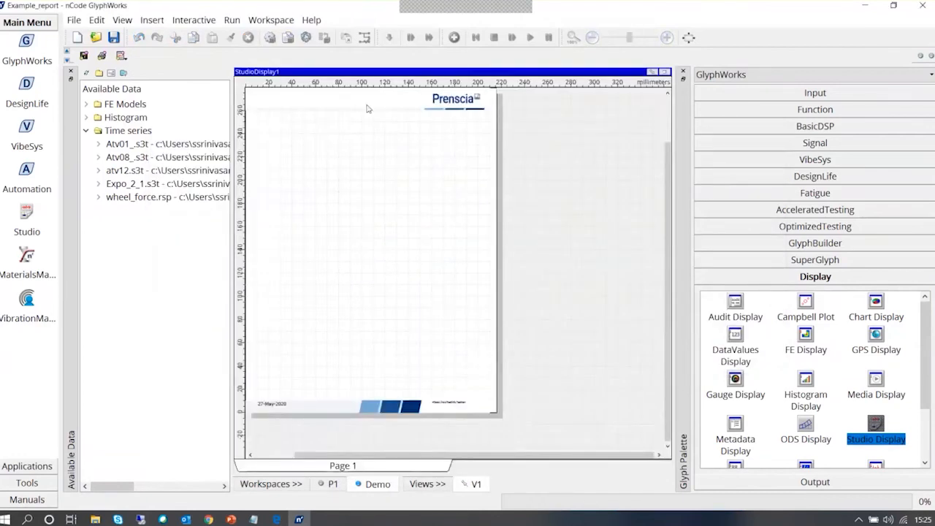
click(464, 102)
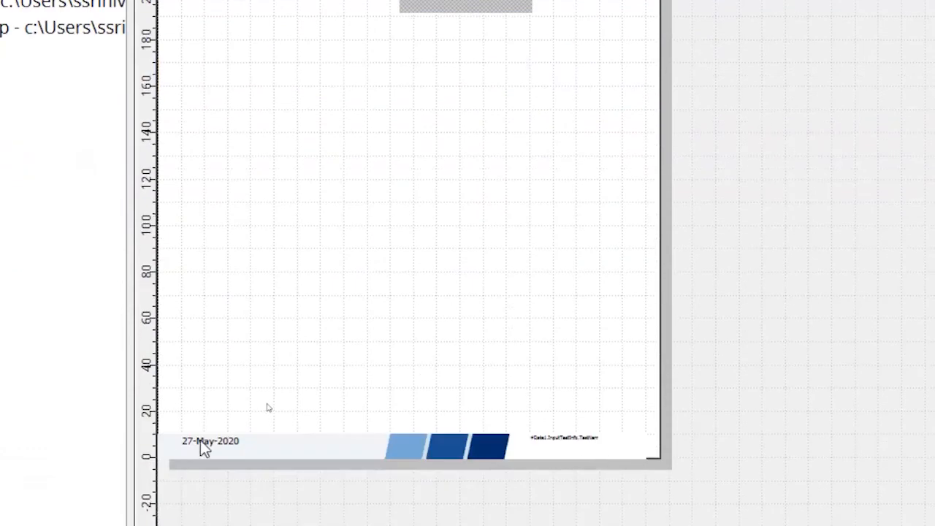
- Examine the date and test name fields in the report footer
click(203, 445)
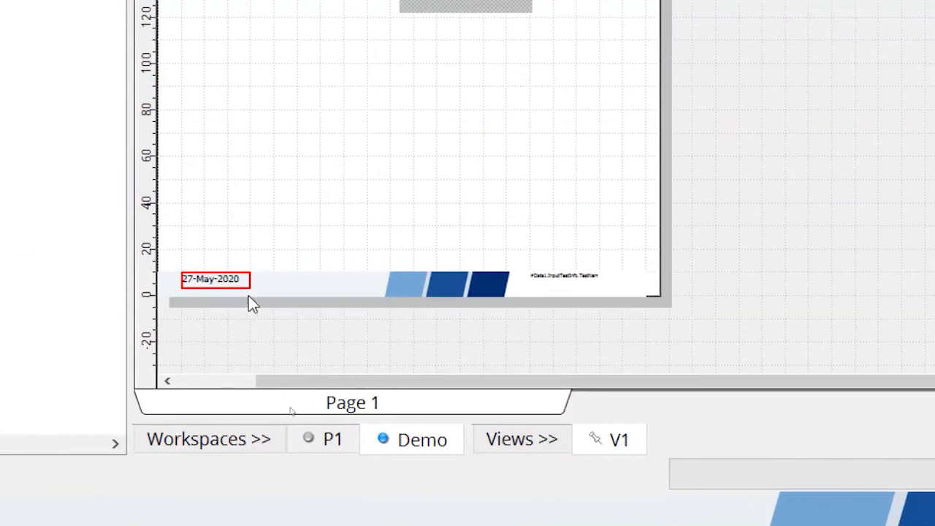
click(590, 277)
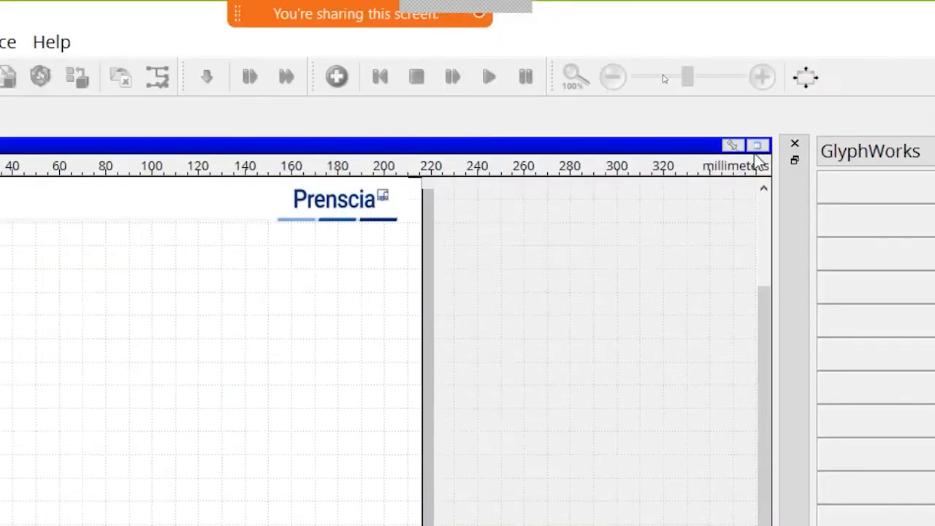
- Restore the maximised Studio Display to its workspace size and enlarge it to show more of the page
click(760, 145)
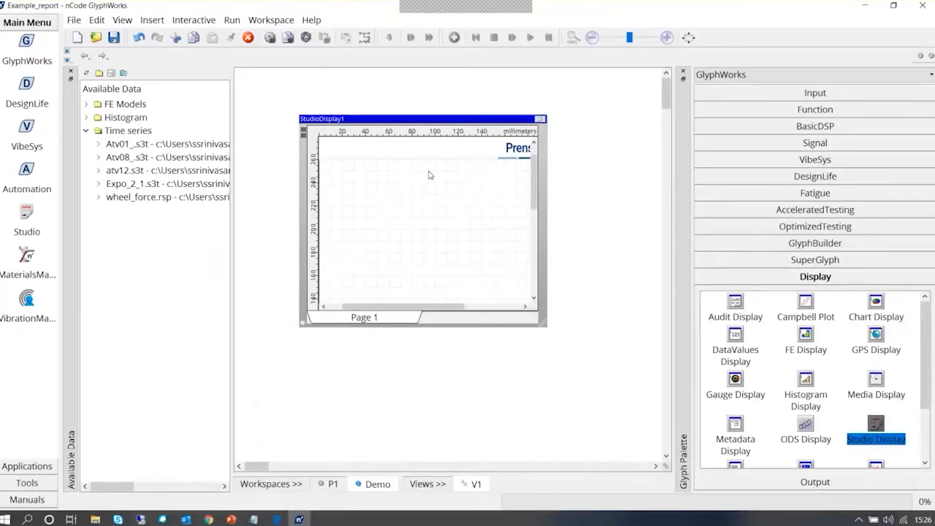
click(423, 205)
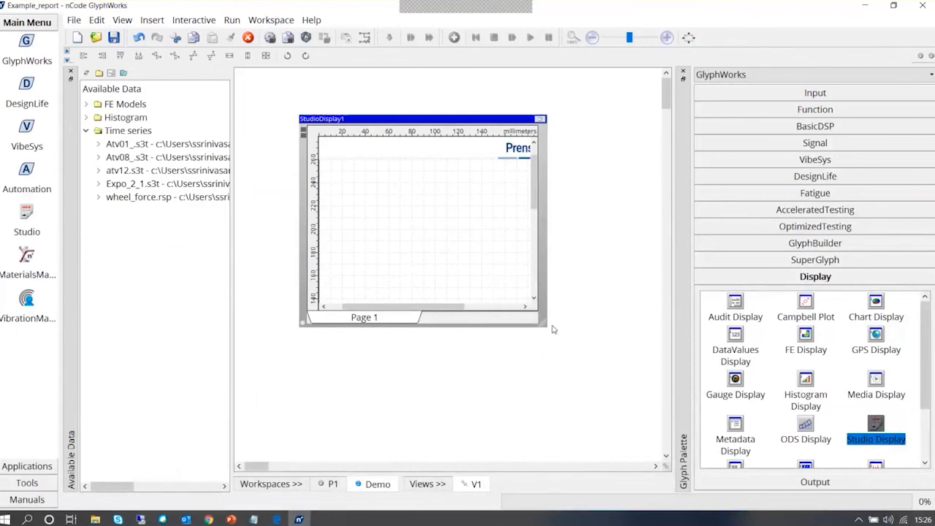
drag(546, 325, 643, 424)
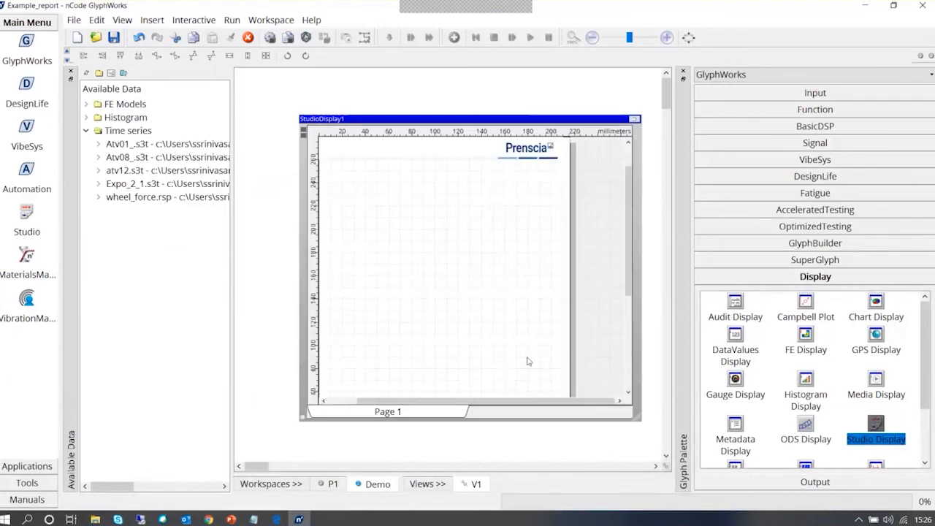
- Insert a Text Display reading "Test Data Analysis Report" without creating input pads
right_click(369, 173)
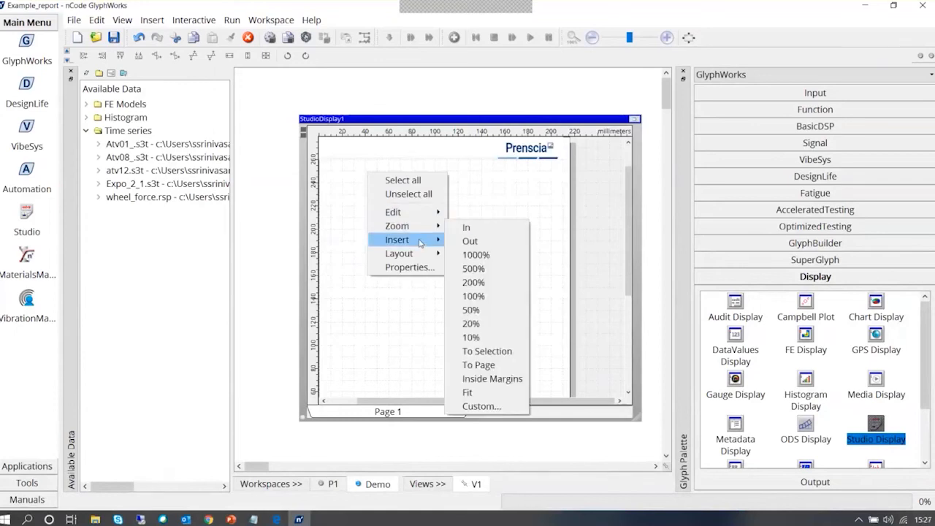
mouse_move(421, 243)
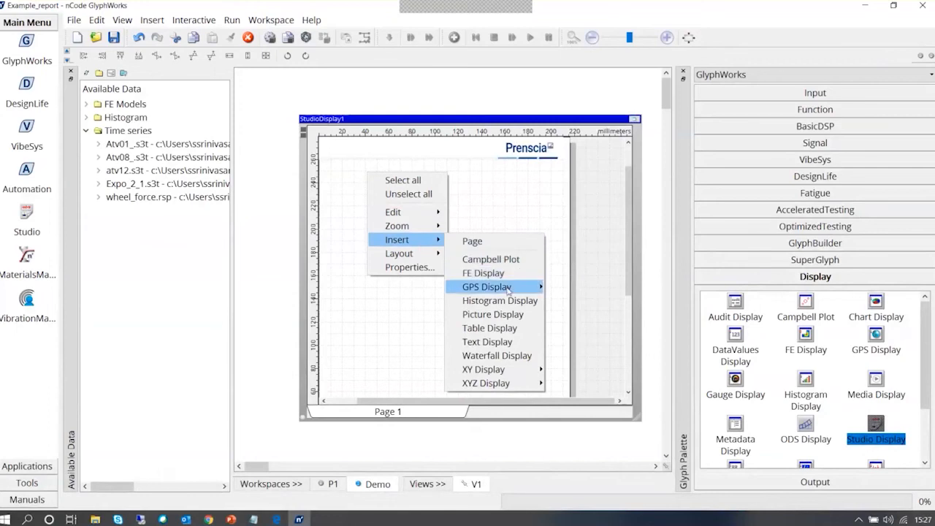
mouse_move(508, 367)
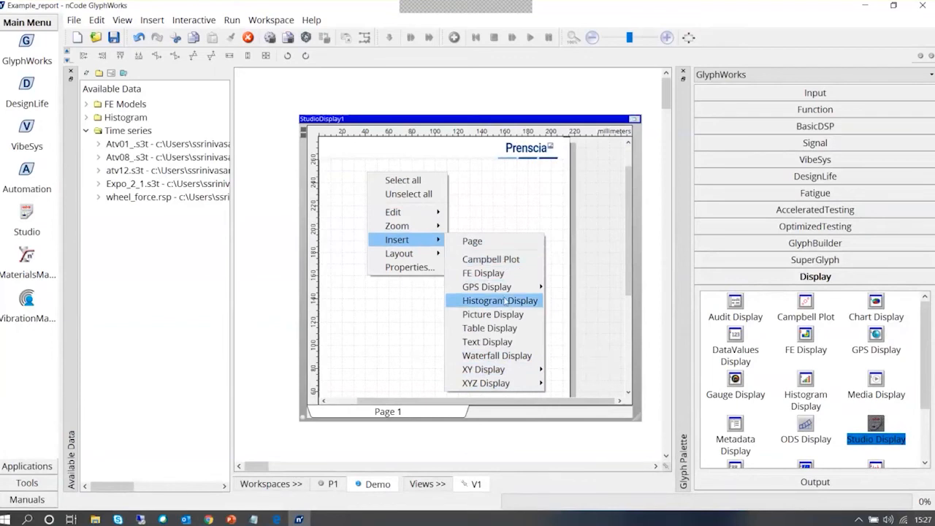
mouse_move(512, 285)
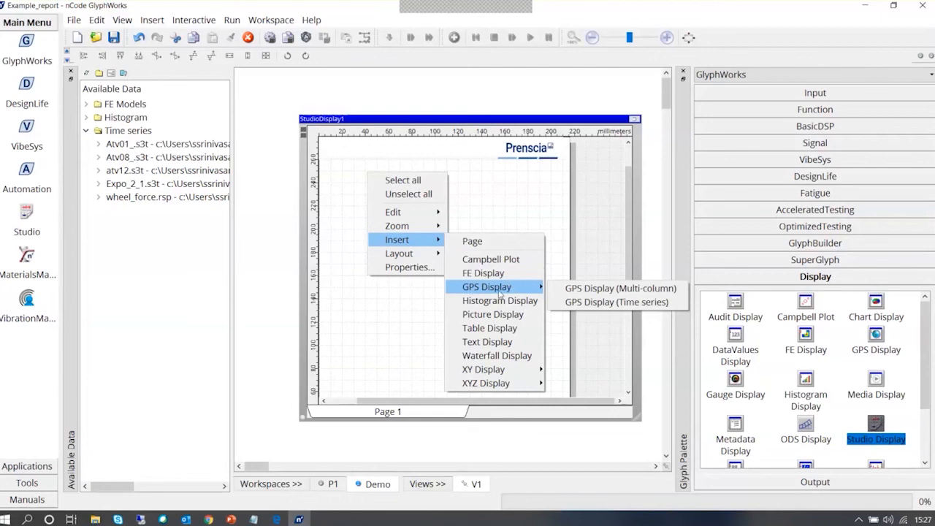
click(510, 346)
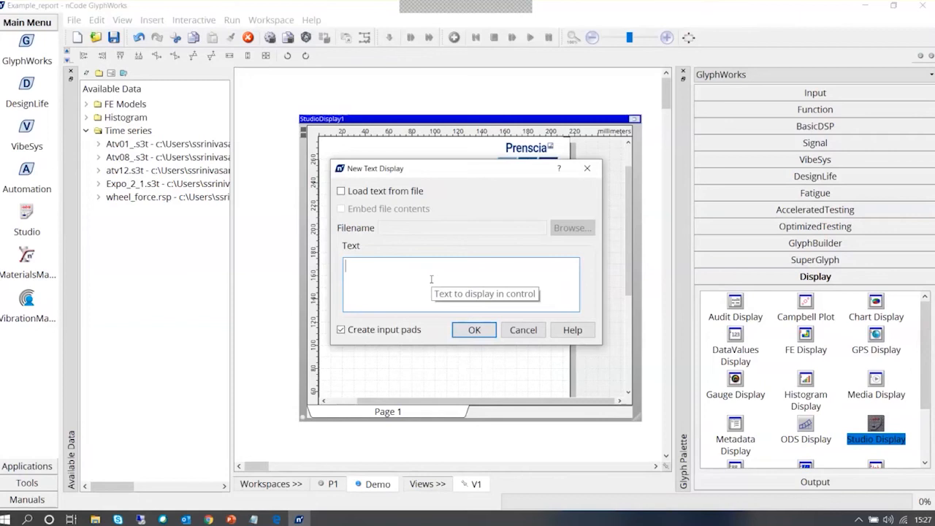
text(Test Data Analys)
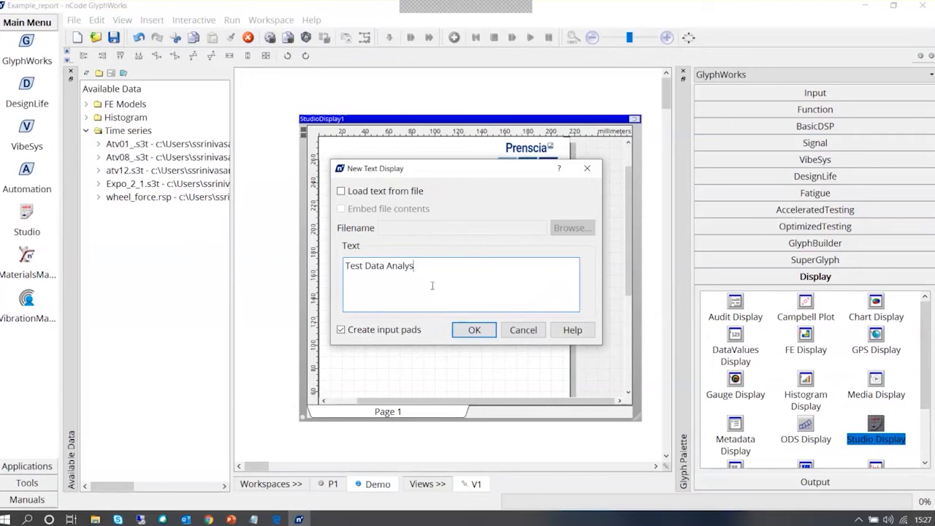
text(is Report)
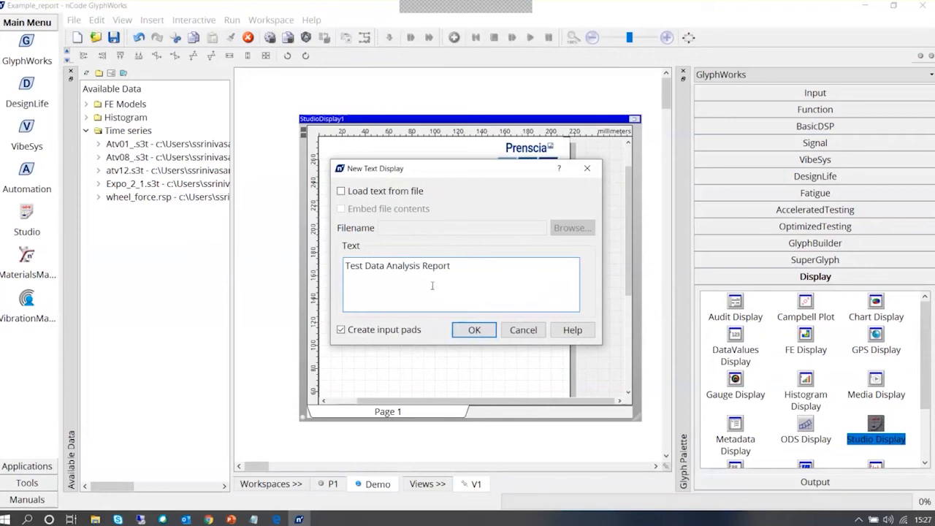
click(340, 331)
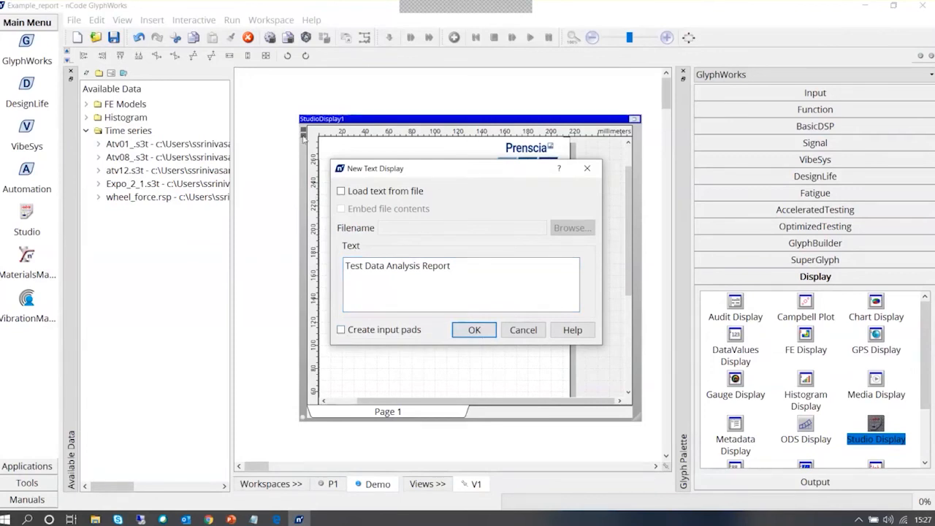
click(492, 334)
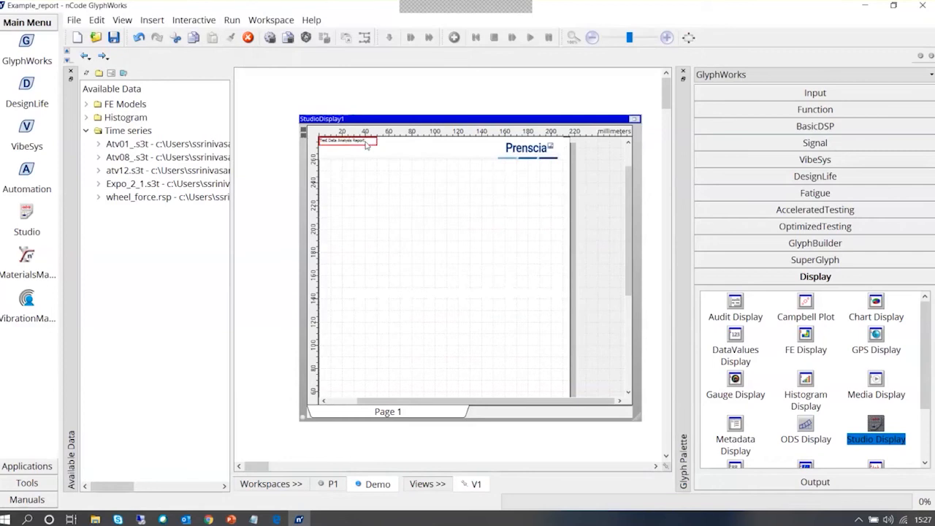
- Move the report title below the page header and enlarge it to about 110 mm wide and 20 mm high
drag(367, 144, 473, 207)
drag(435, 181, 436, 184)
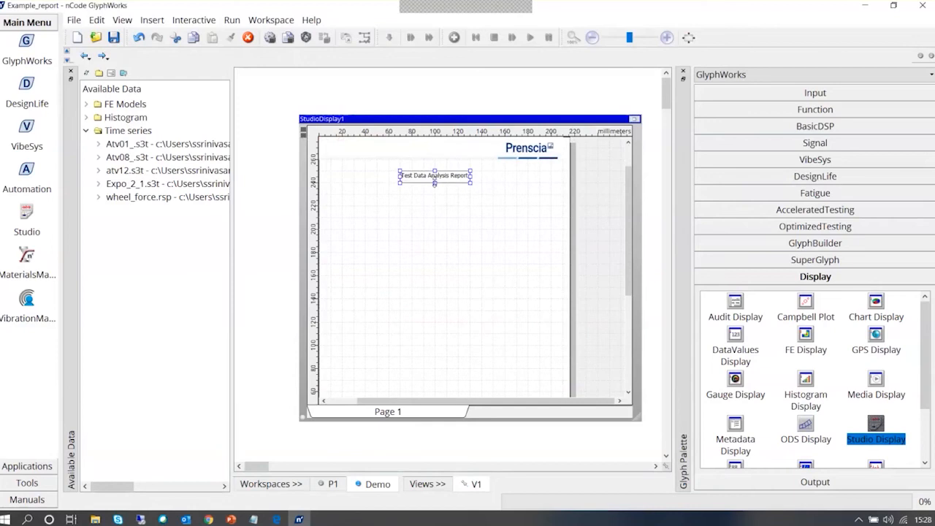
drag(434, 184, 530, 181)
click(478, 214)
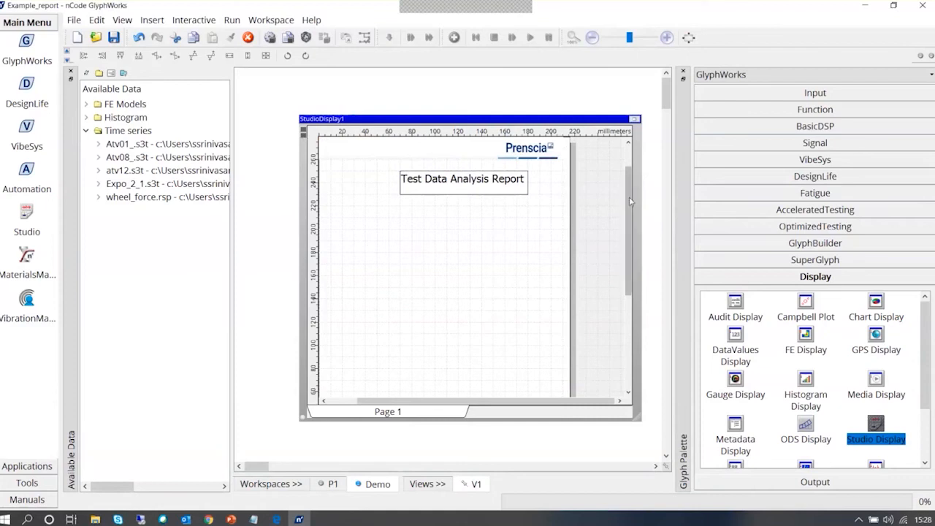
- Insert a Picture Display with DSC_0850 from the ncode flow folder as an embedded image
drag(626, 225, 631, 158)
right_click(383, 231)
mouse_move(431, 301)
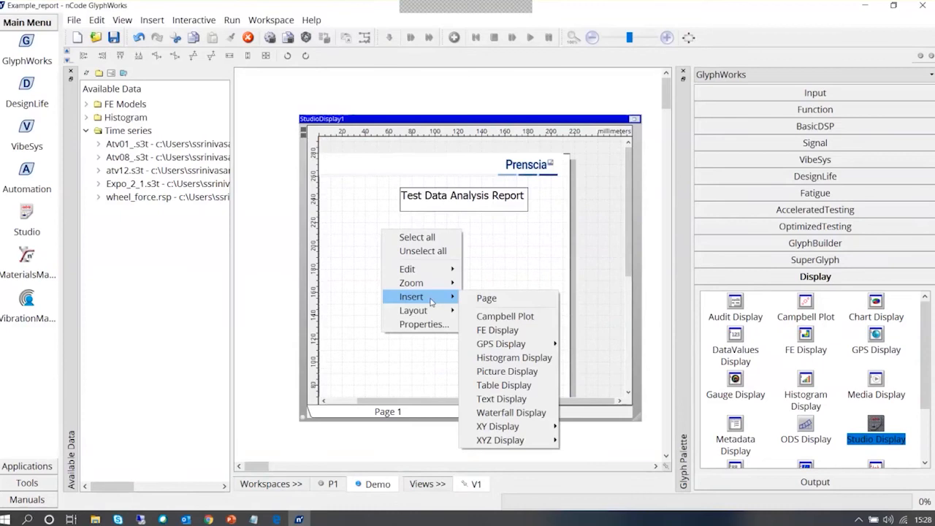
click(539, 374)
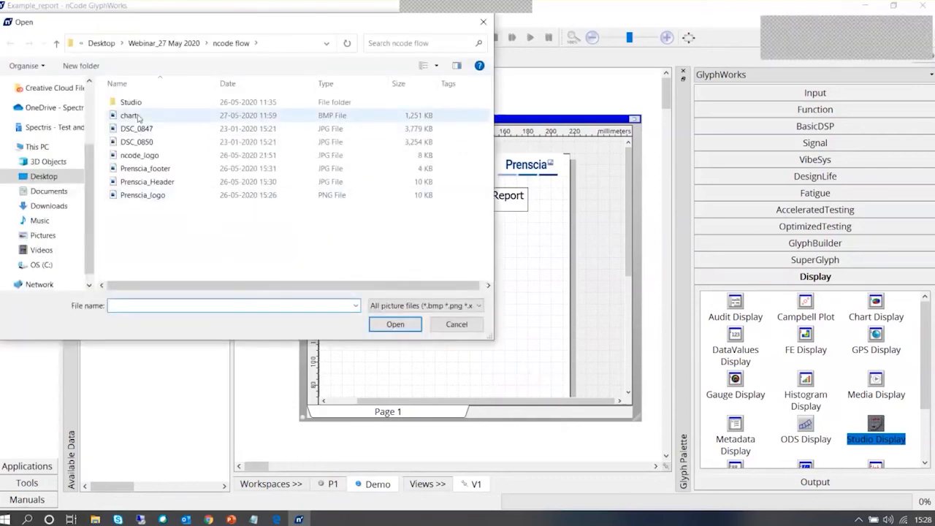
click(143, 142)
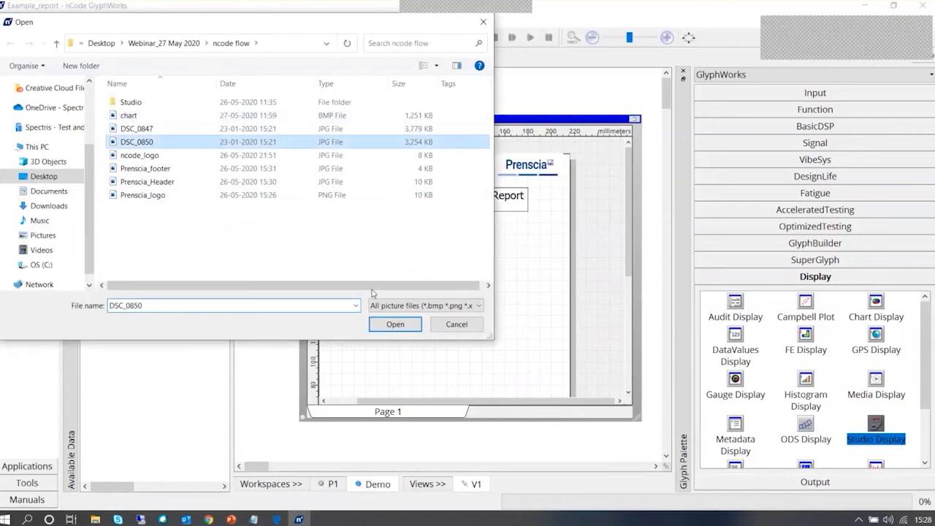
click(395, 326)
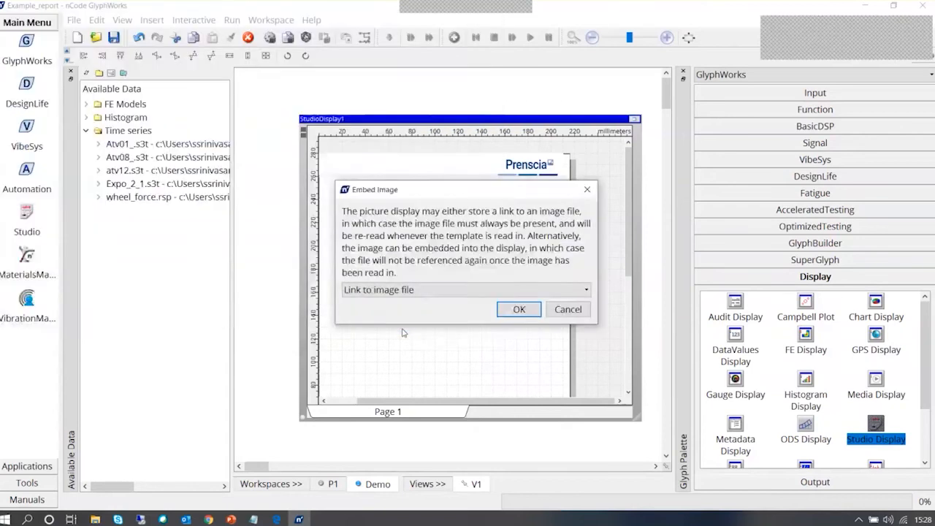
click(437, 290)
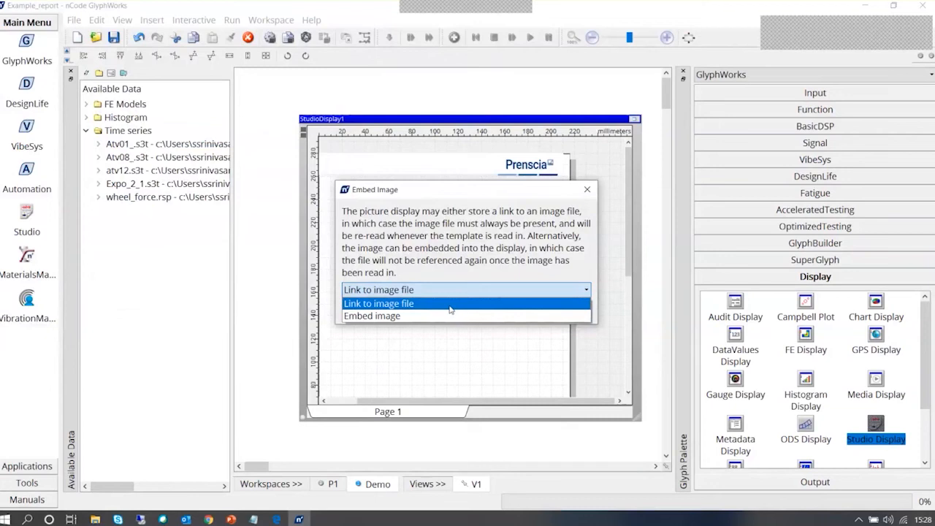
click(453, 316)
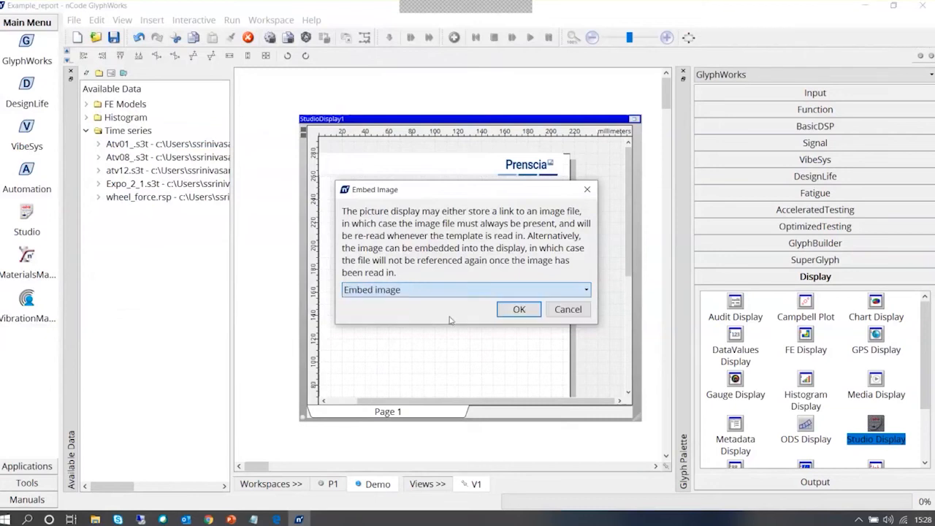
click(520, 310)
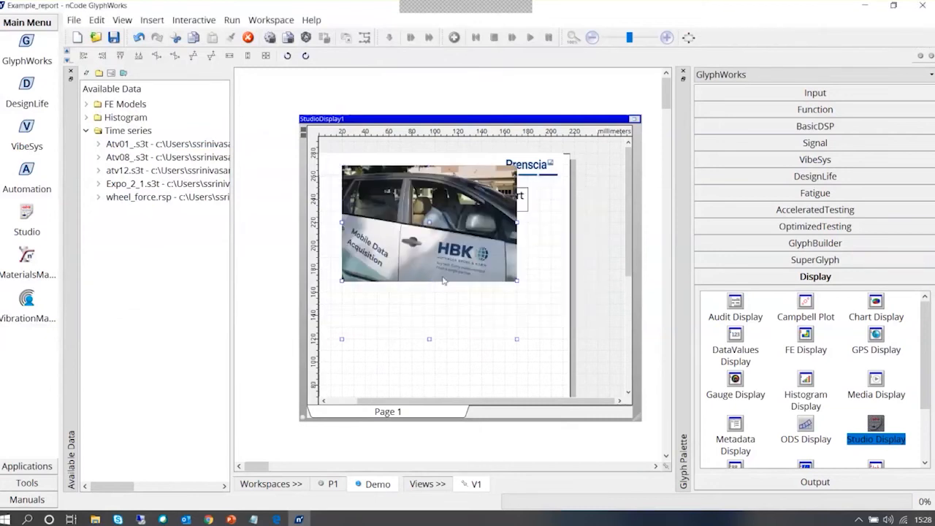
- Position the car picture directly below the report title and enlarge the Studio Display vertically
click(552, 277)
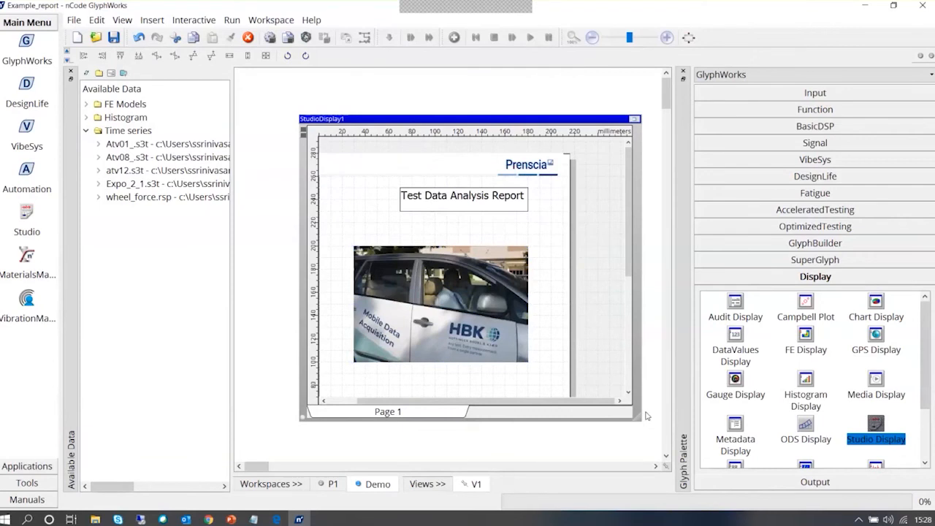
drag(646, 416, 652, 459)
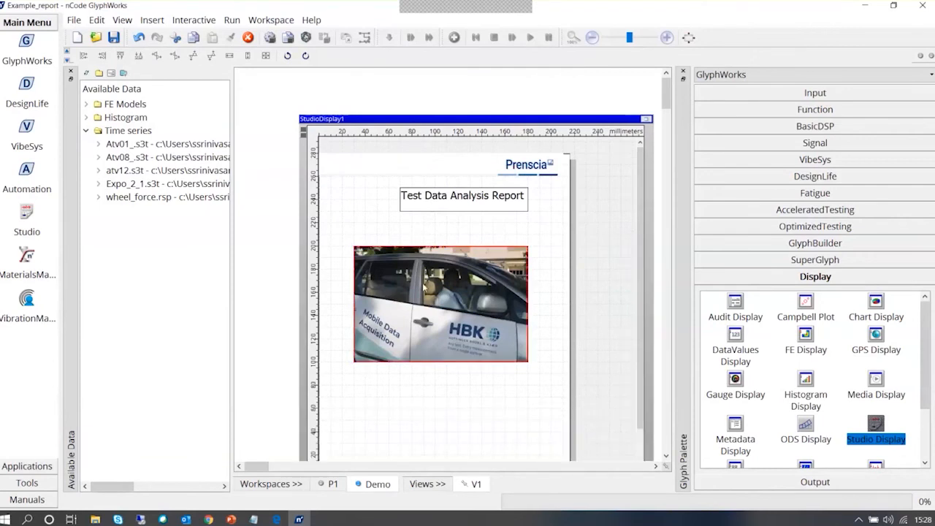
drag(426, 271, 428, 238)
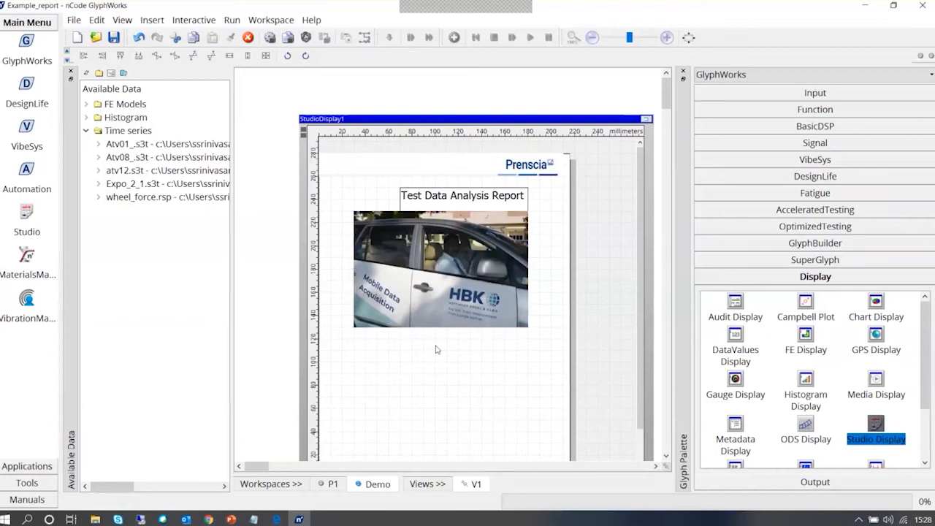
- Insert a second Picture Display with DSC_0847 as an embedded image and place it below the car picture
right_click(412, 359)
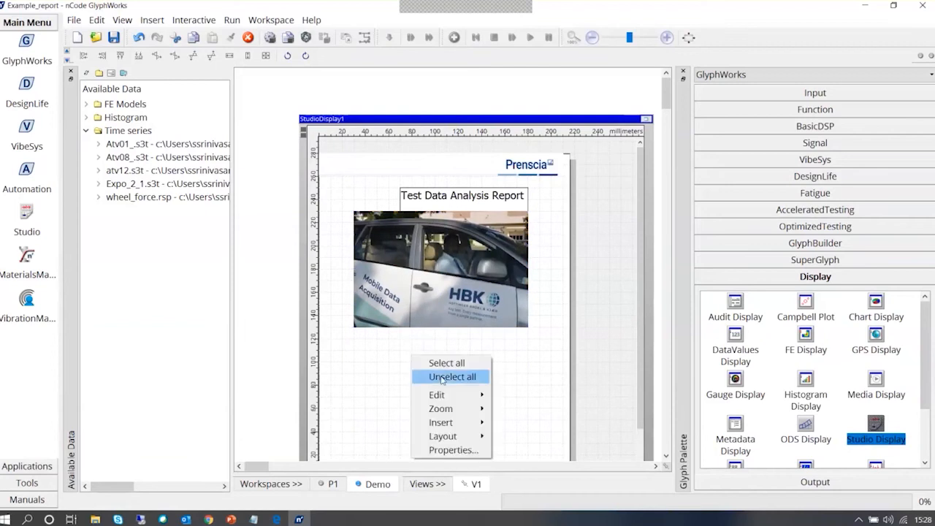
mouse_move(442, 422)
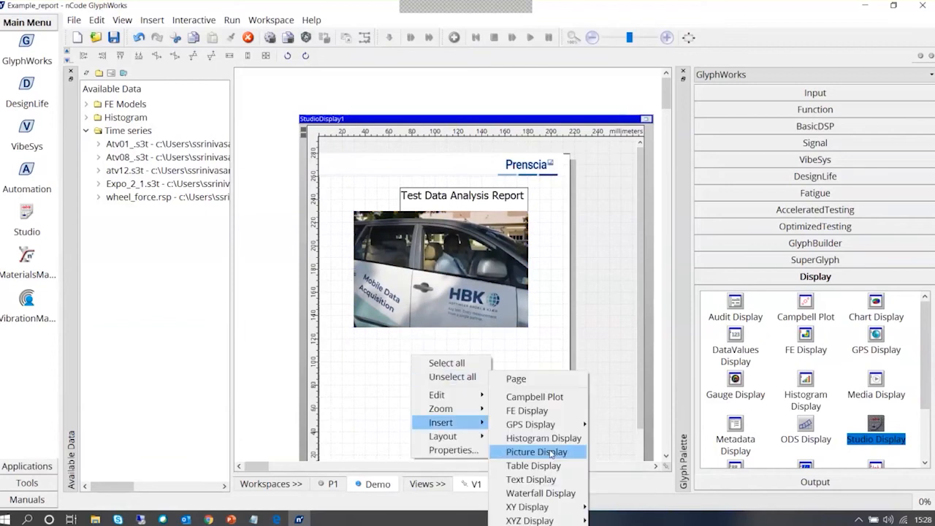
click(536, 452)
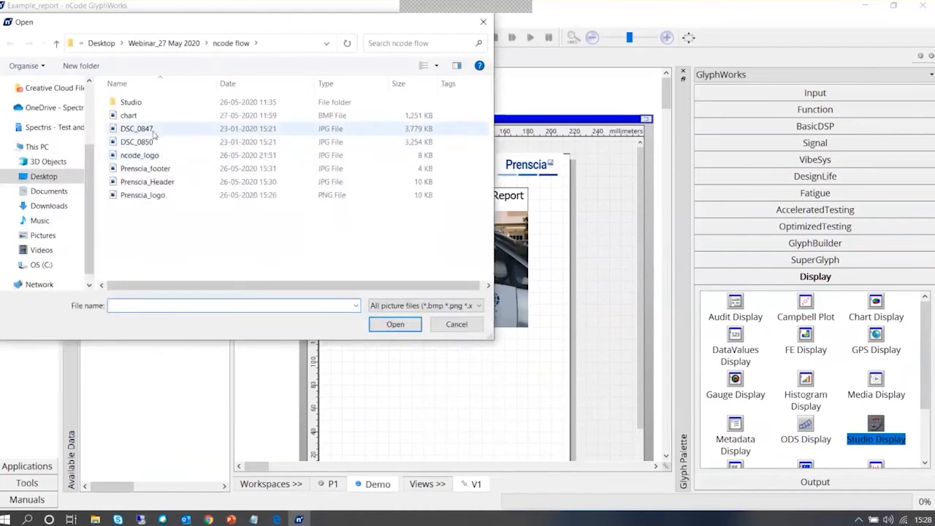
click(136, 129)
click(412, 328)
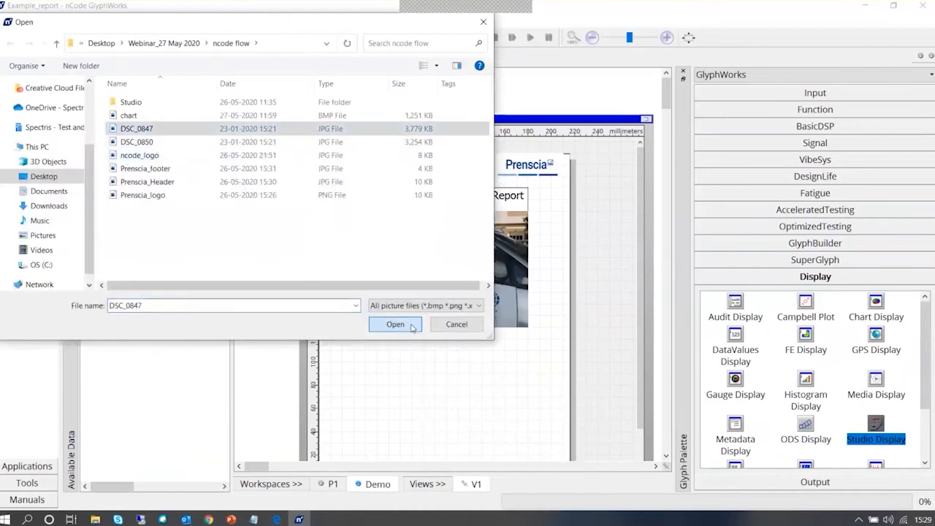
click(412, 326)
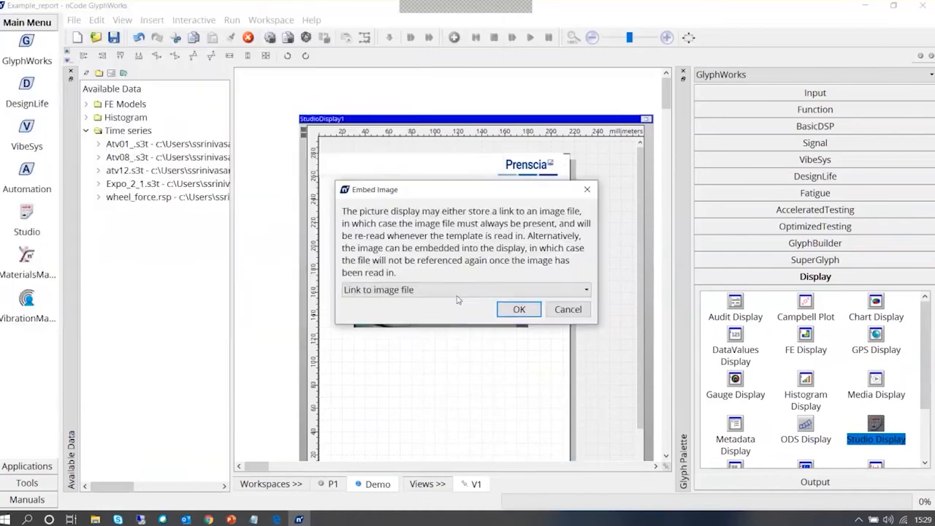
click(458, 298)
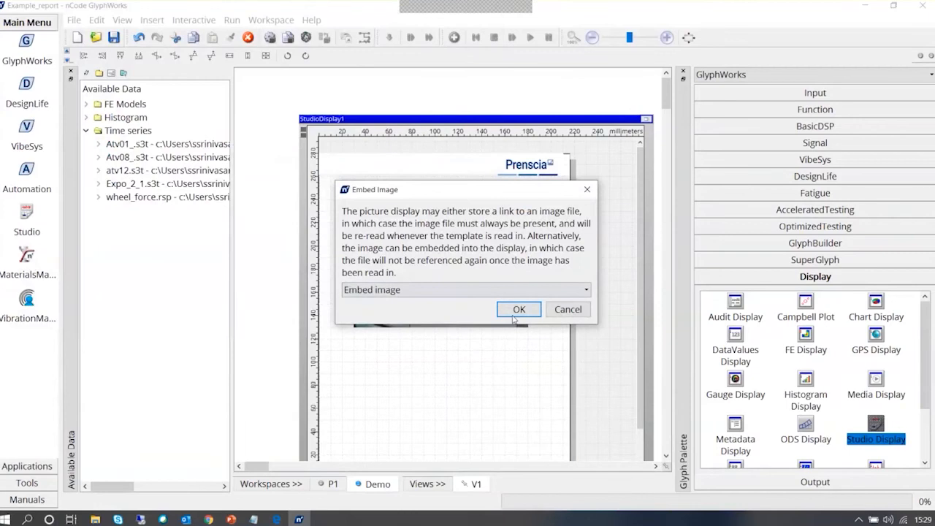
click(513, 314)
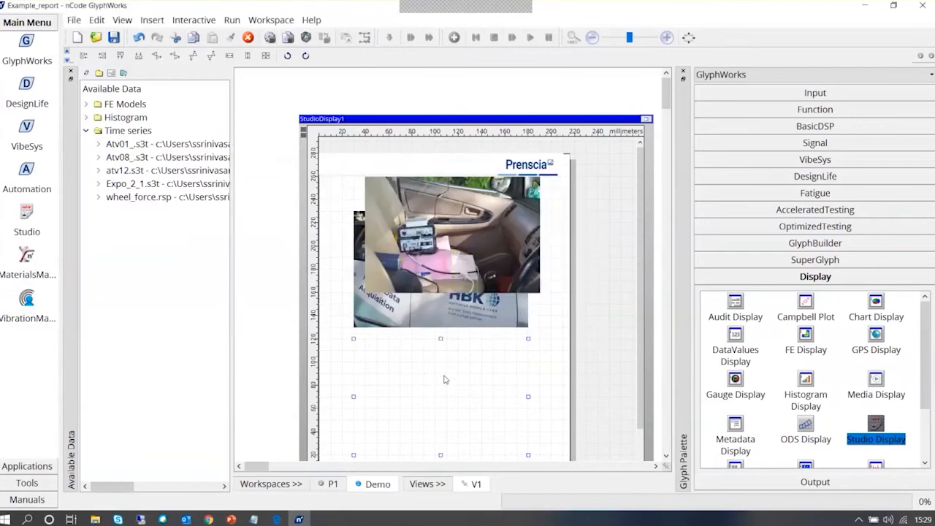
- Maximise the Studio Display and review the page layout with the title and both pictures
click(646, 119)
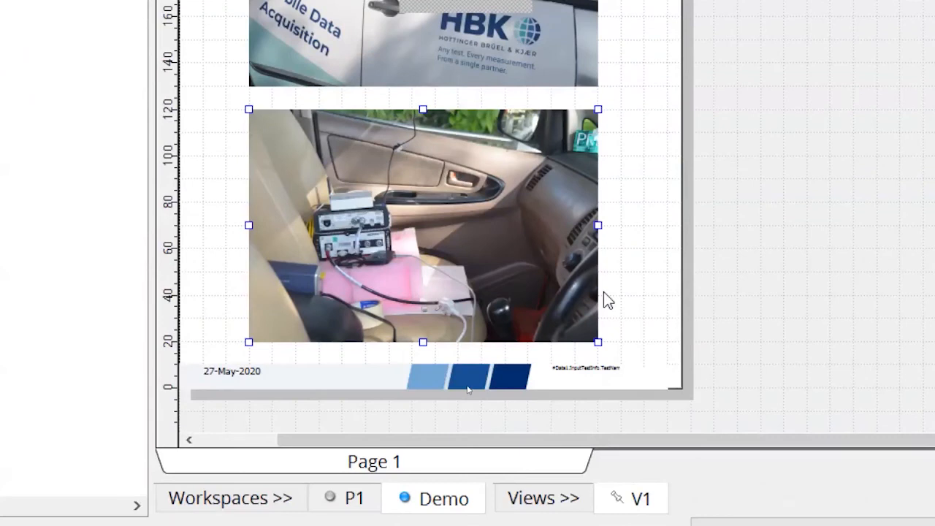
click(623, 302)
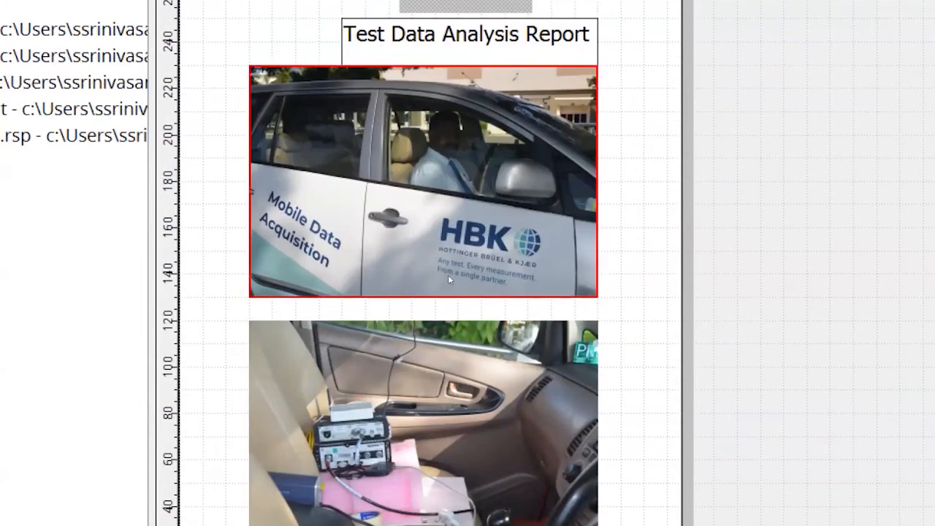
- Shrink both pictures to about 60 by 40 mm and place the interior picture beside the car picture, level with it
click(453, 142)
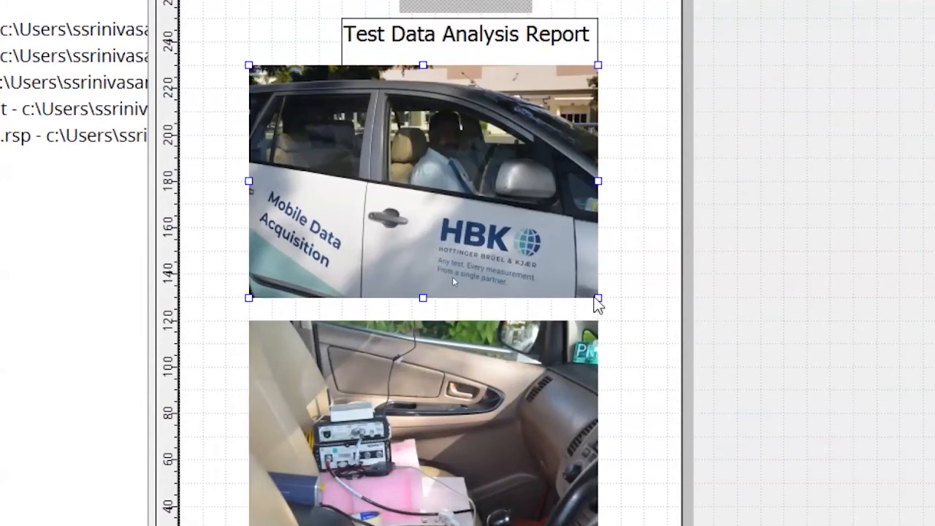
drag(597, 301, 395, 187)
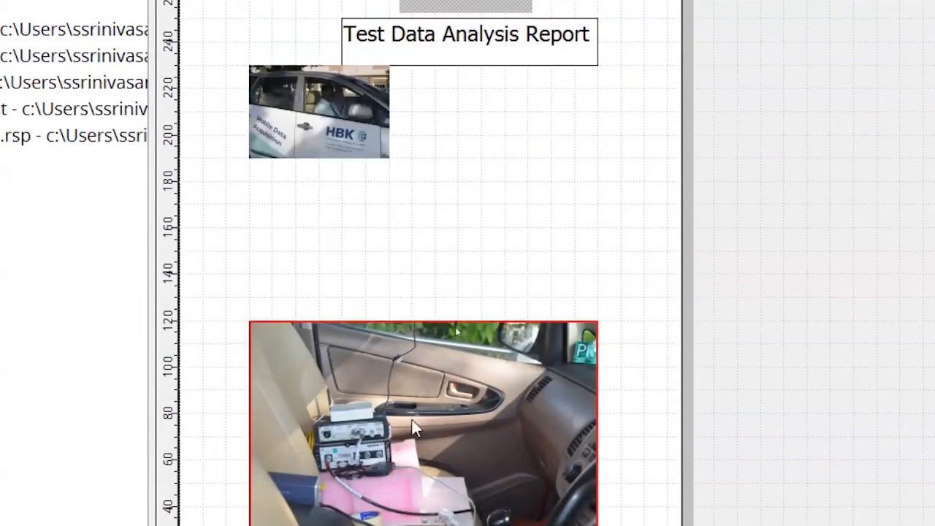
click(413, 429)
drag(598, 444, 441, 285)
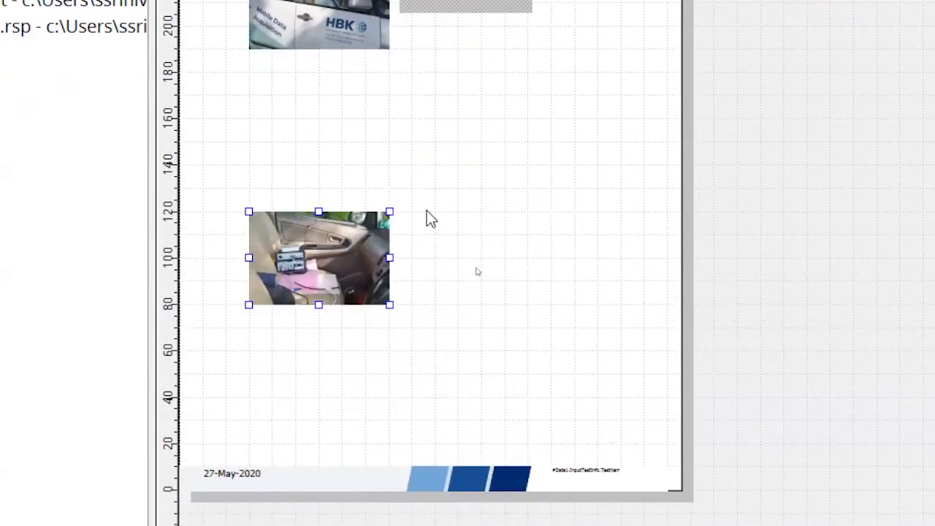
drag(297, 244, 505, 11)
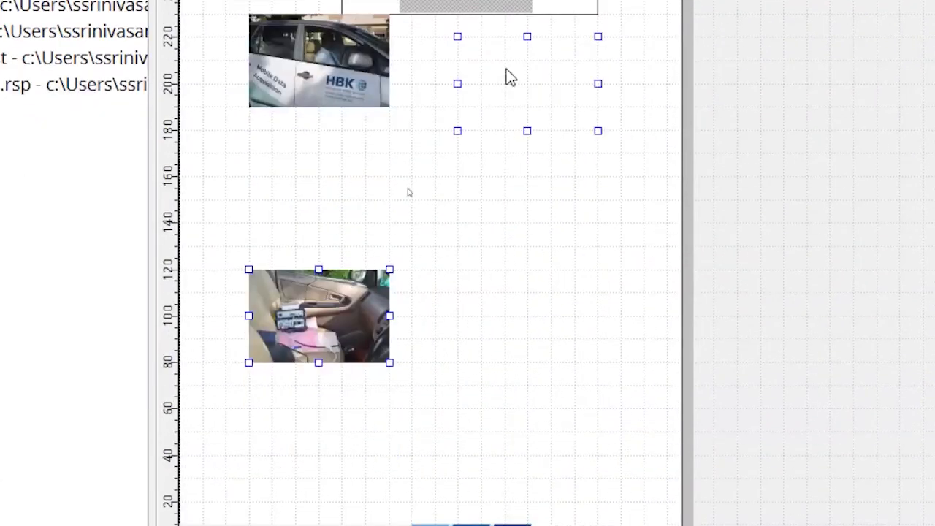
drag(510, 78, 495, 66)
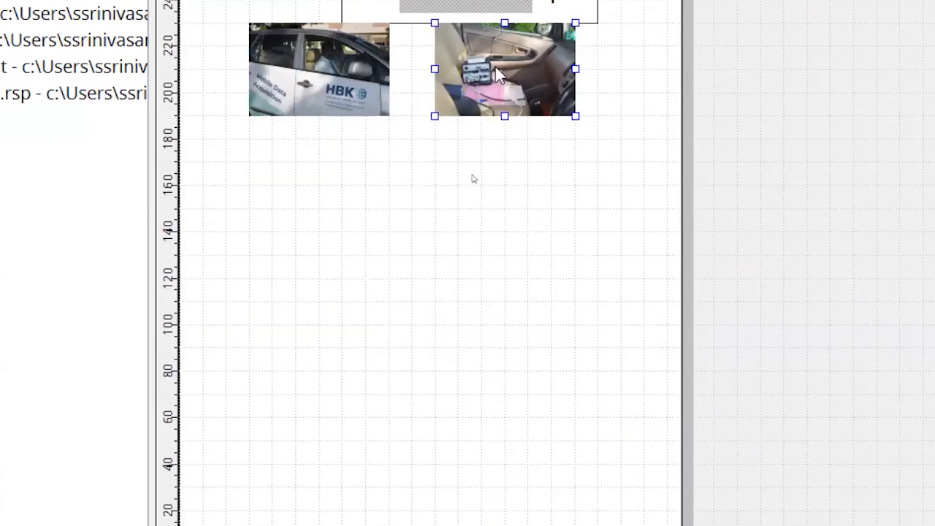
- Select both pictures together and examine the zoom, layout and alignment options available for them
drag(200, 103, 592, 343)
right_click(532, 143)
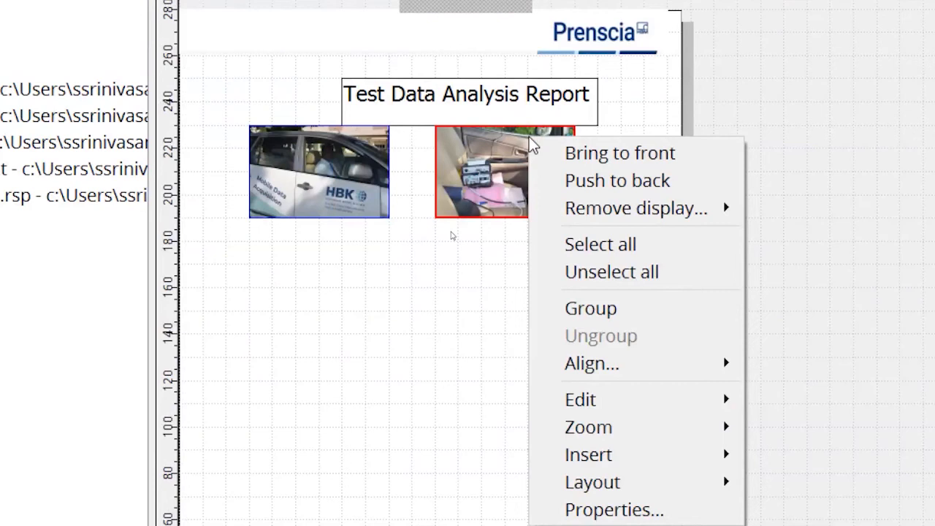
mouse_move(679, 406)
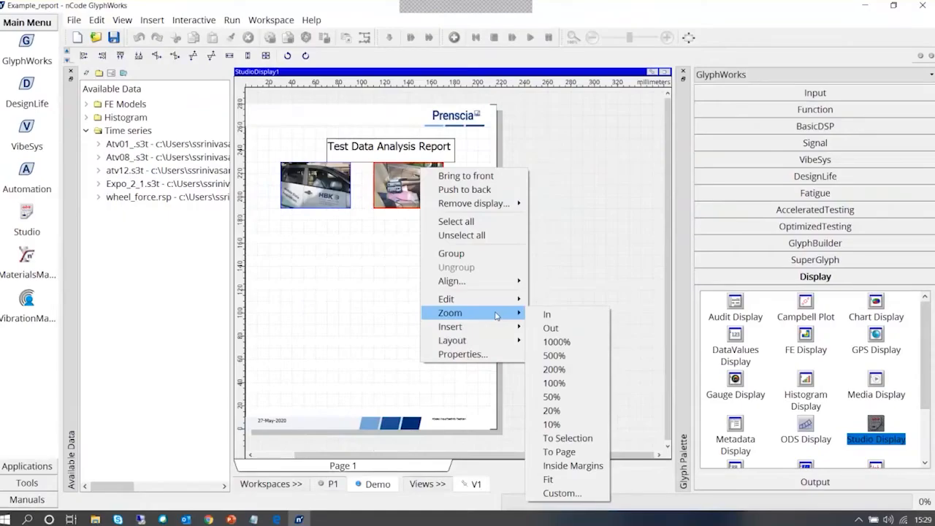
mouse_move(504, 341)
mouse_move(557, 358)
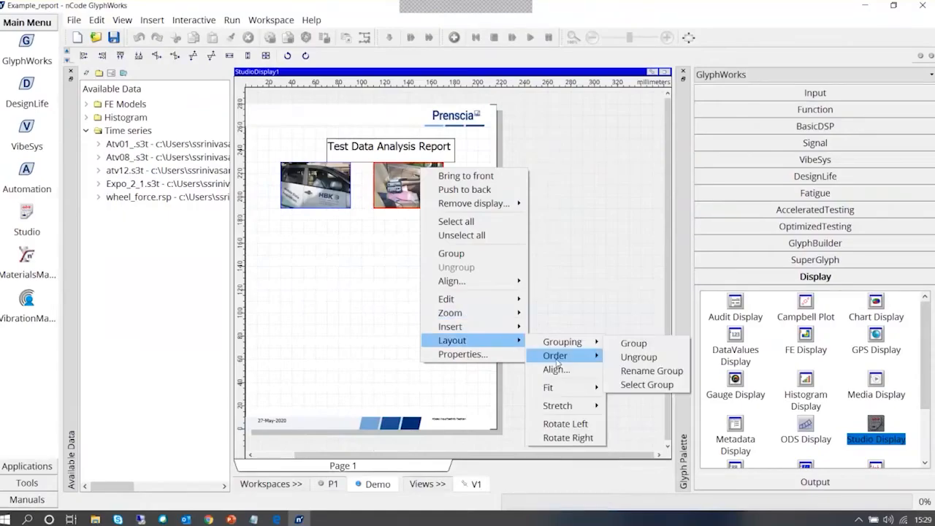
click(557, 367)
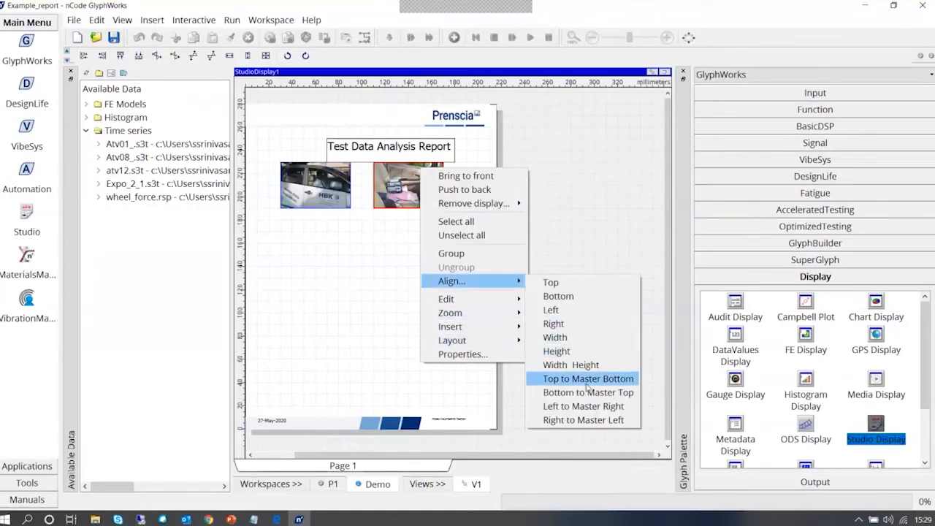
click(401, 271)
- Widen the report title's text box to about 130 mm and place it below the two pictures, around mid-page
click(386, 150)
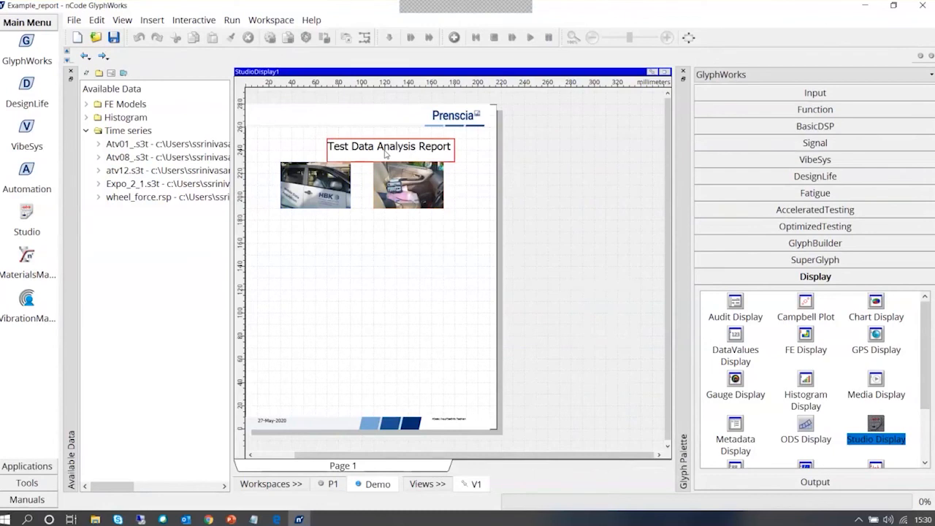
drag(386, 151, 363, 141)
click(383, 150)
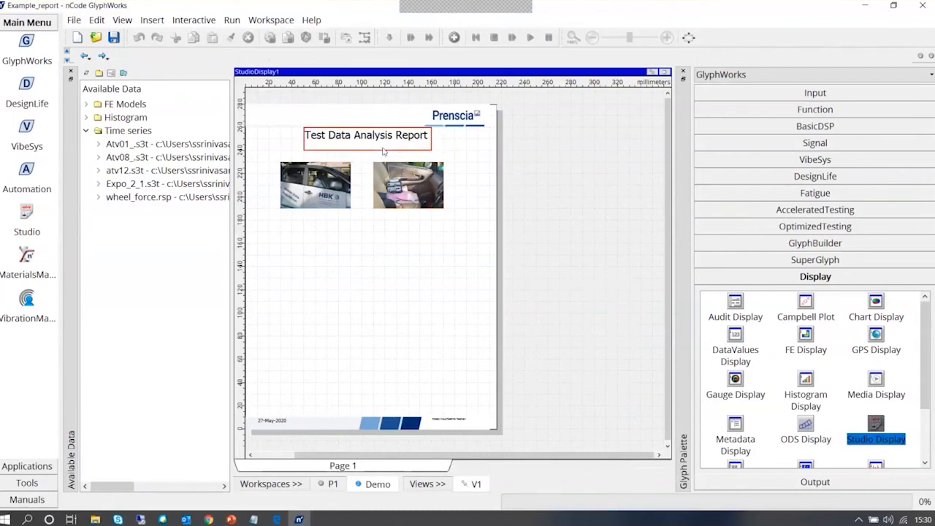
click(384, 150)
drag(303, 151, 291, 152)
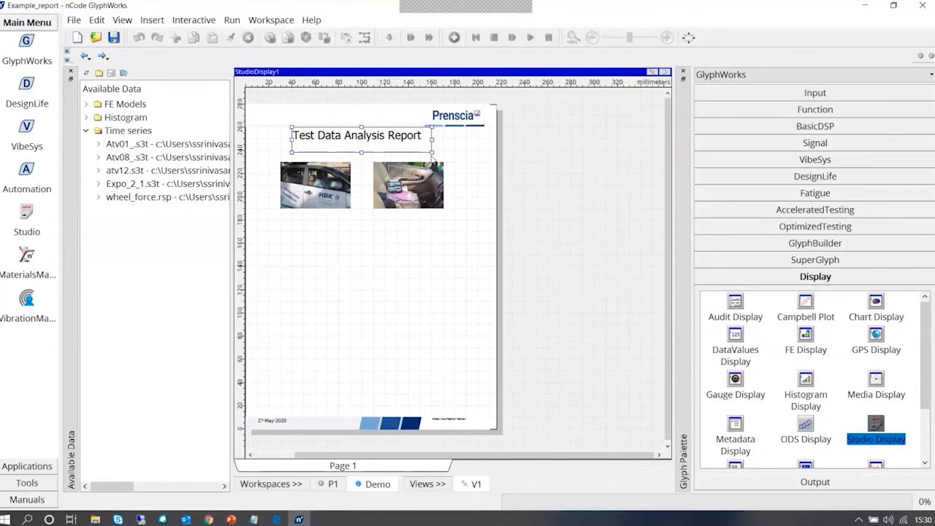
drag(433, 153, 442, 155)
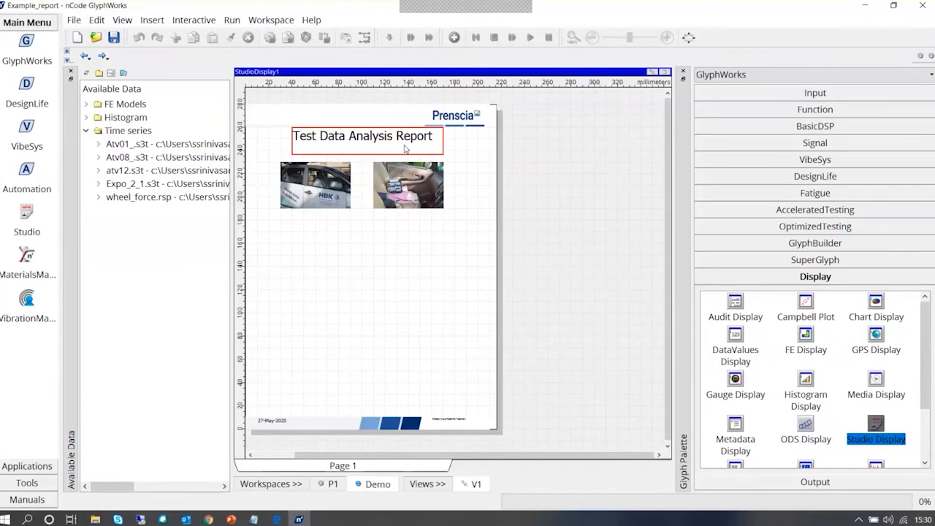
drag(404, 148, 403, 285)
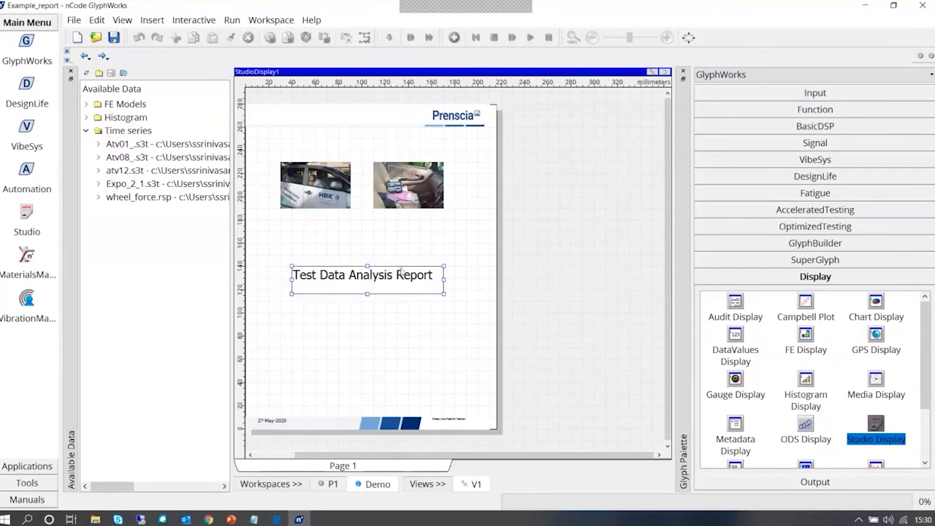
click(422, 195)
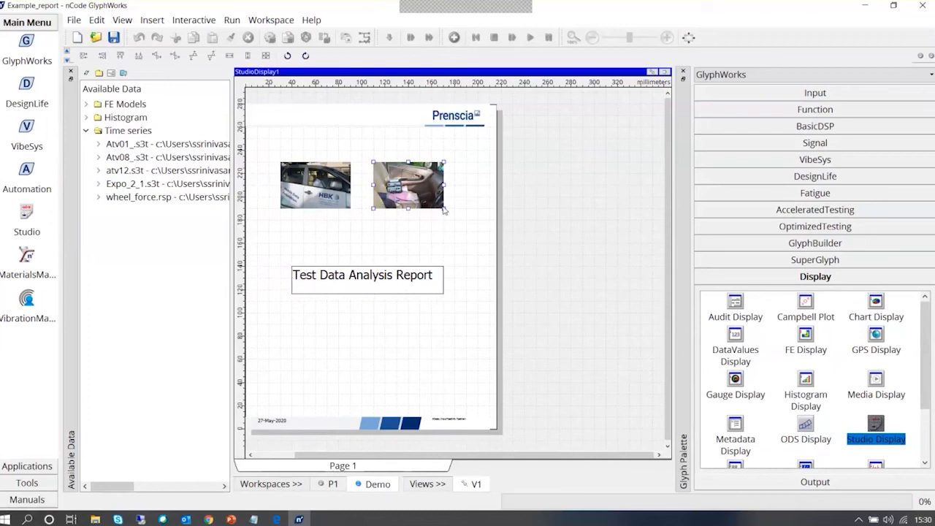
- Change the footer date's text expression to eval(date(1)) and apply it
click(299, 377)
click(282, 426)
right_click(329, 427)
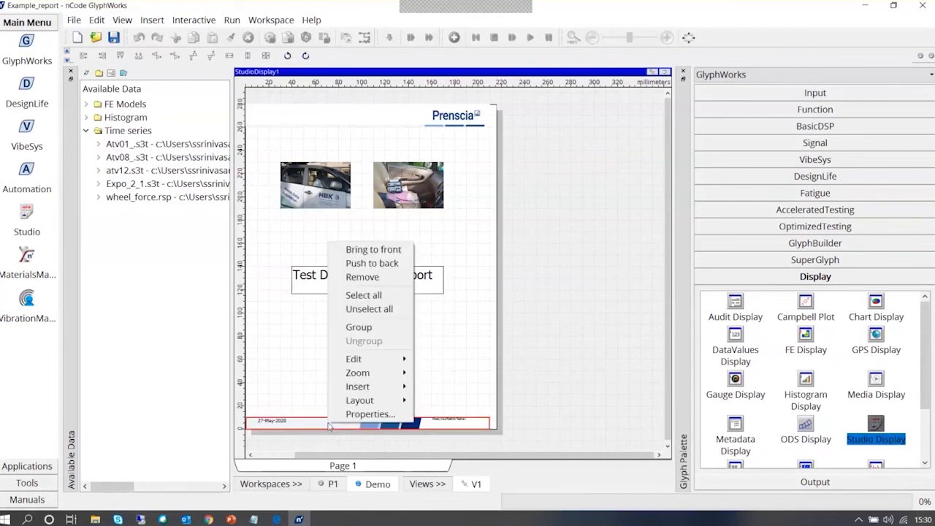
click(275, 426)
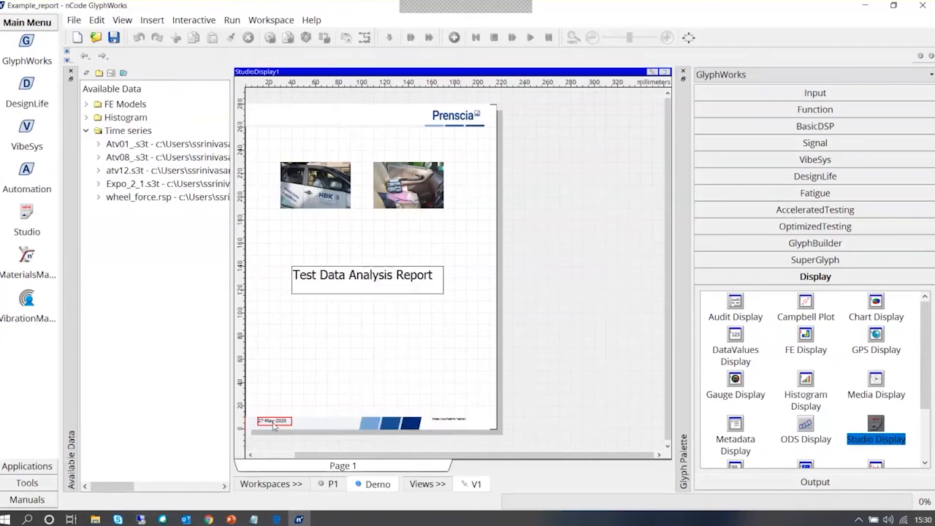
double_click(274, 426)
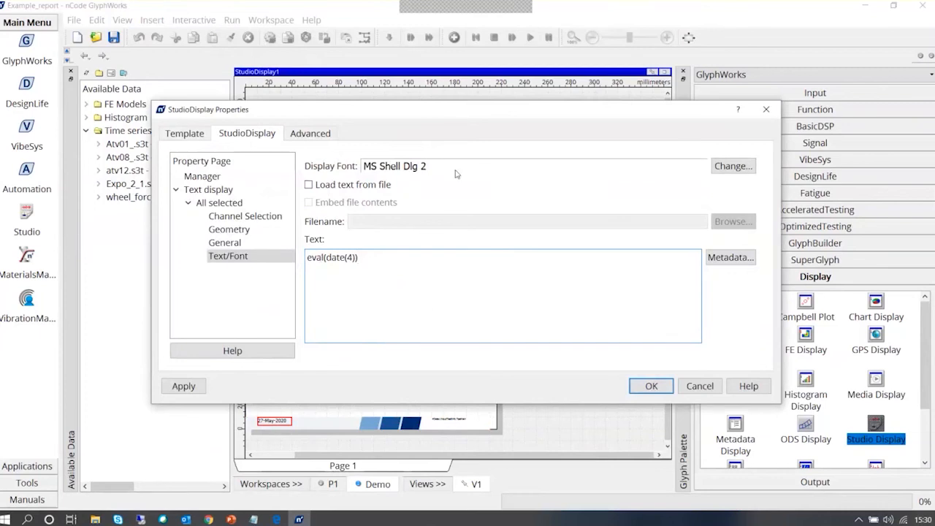
drag(468, 109, 483, 50)
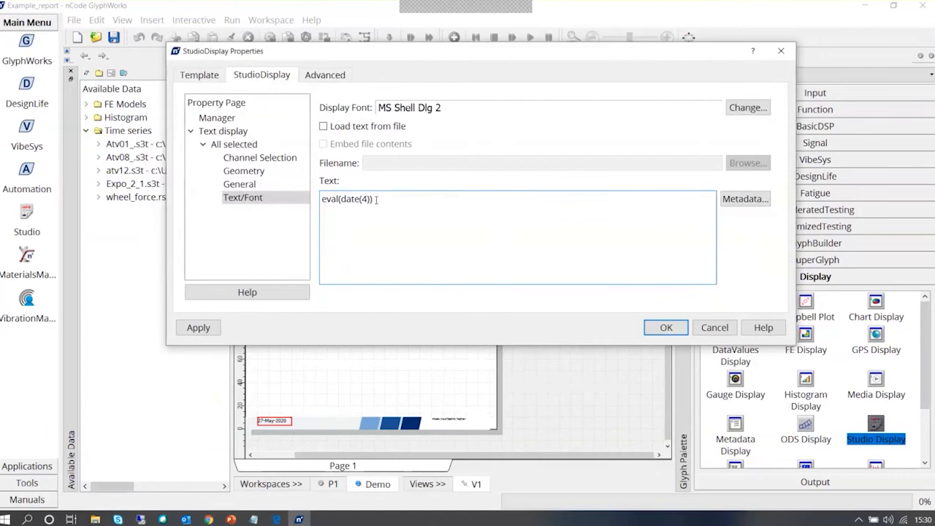
key(BackSpace)
text(1)
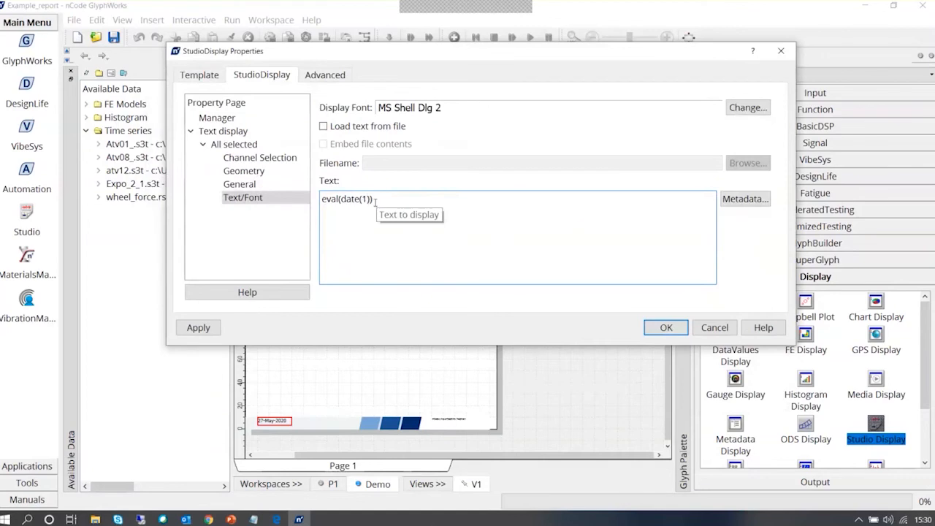
click(380, 203)
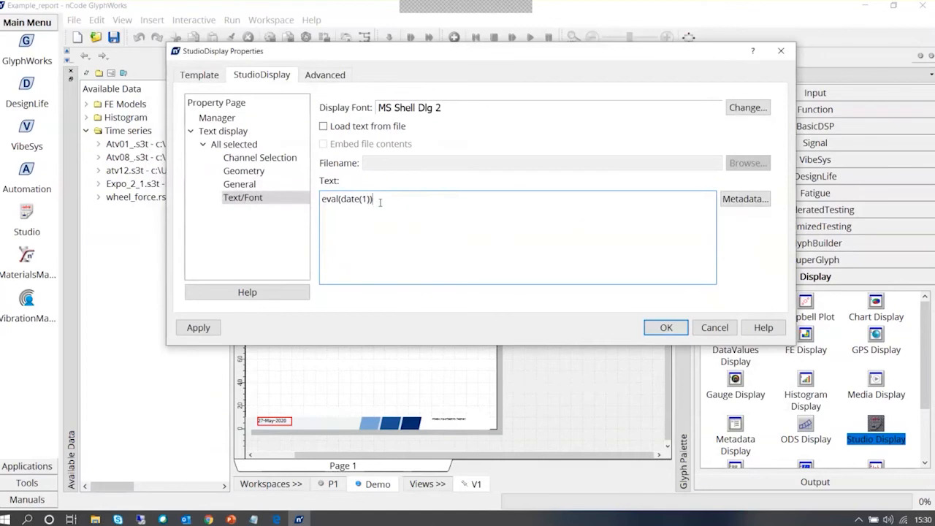
click(199, 328)
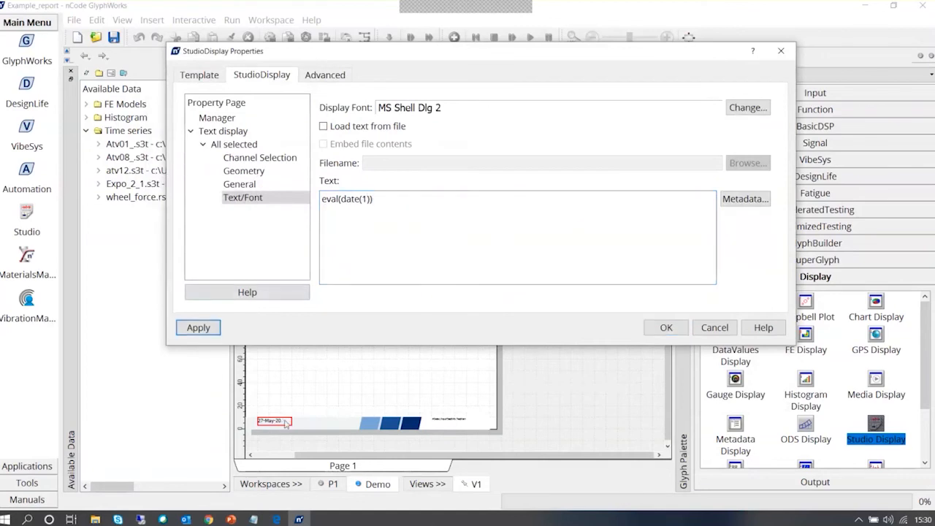
- Set the footer date's text expression back to eval(date(4)) and accept the properties
double_click(364, 199)
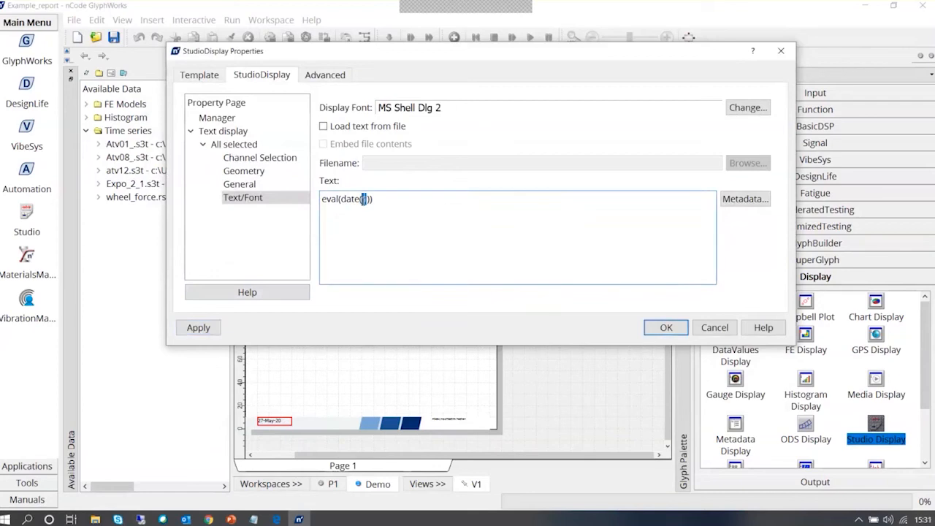
text(4)
click(198, 327)
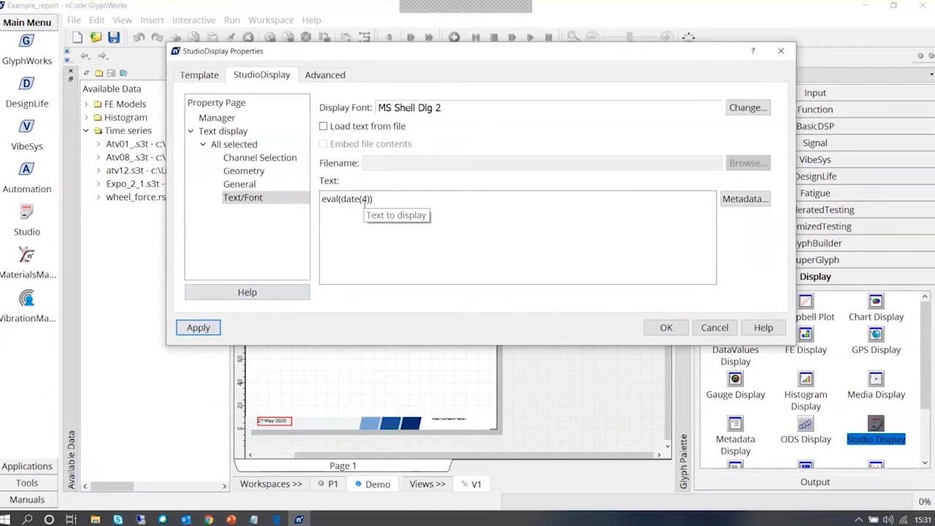
click(668, 326)
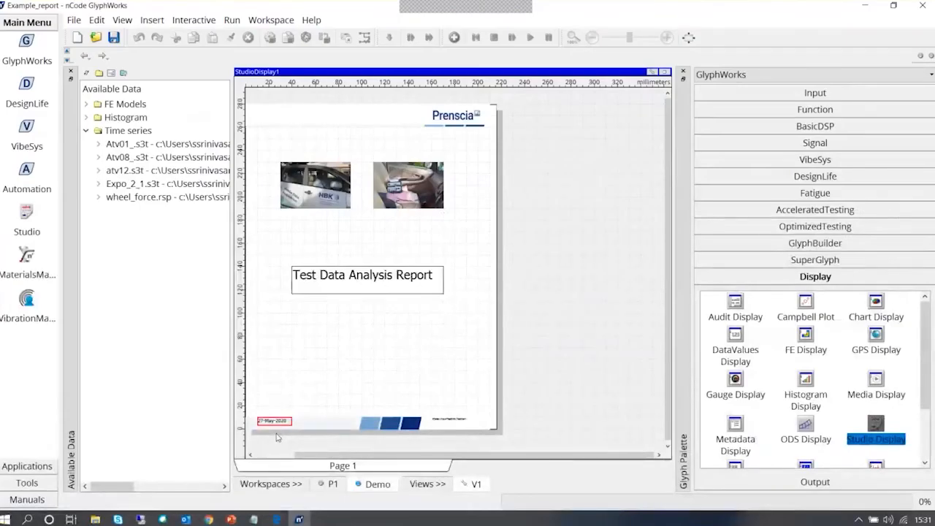
- Examine the text expression behind the footer's test name field and check the report page in the maximised Studio Display
click(447, 422)
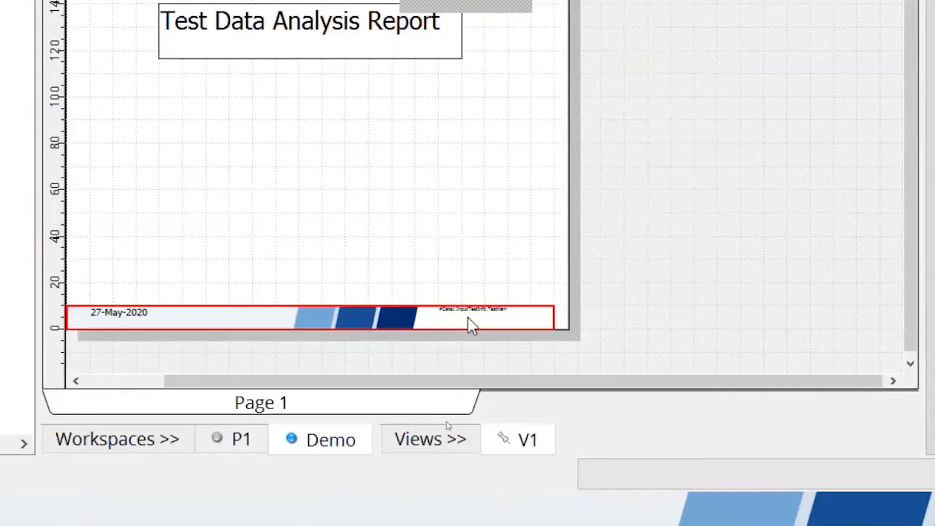
right_click(449, 424)
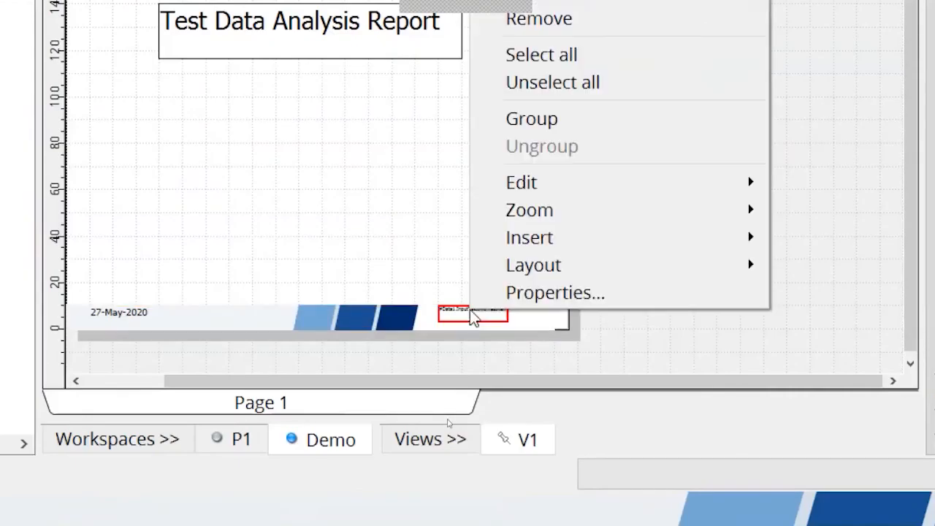
click(555, 293)
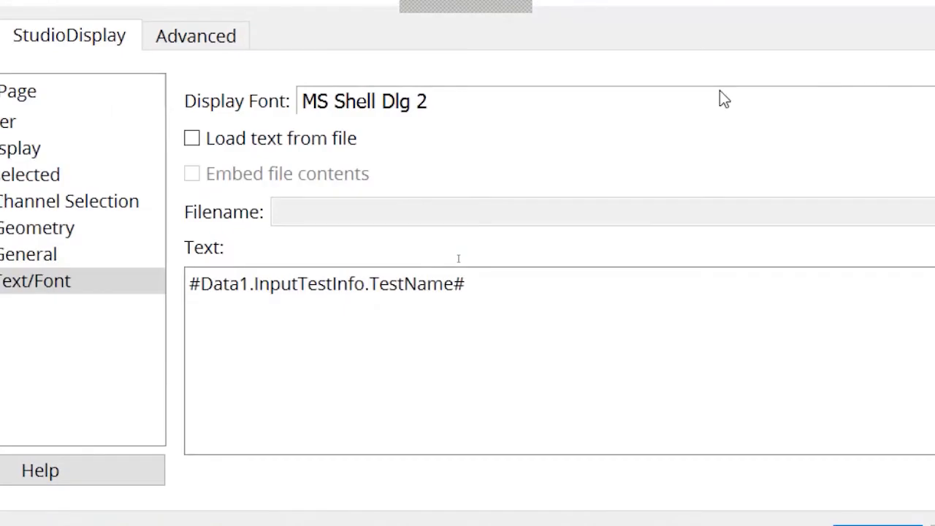
click(493, 285)
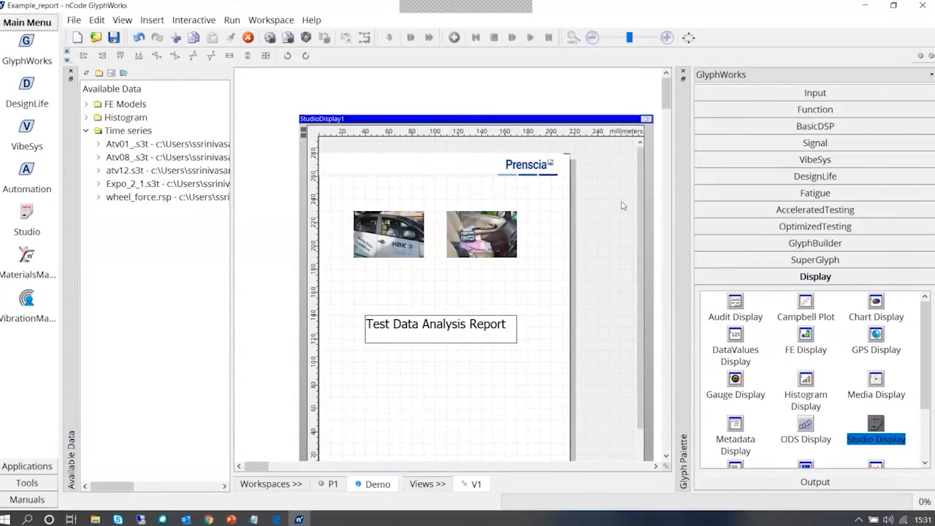
click(646, 119)
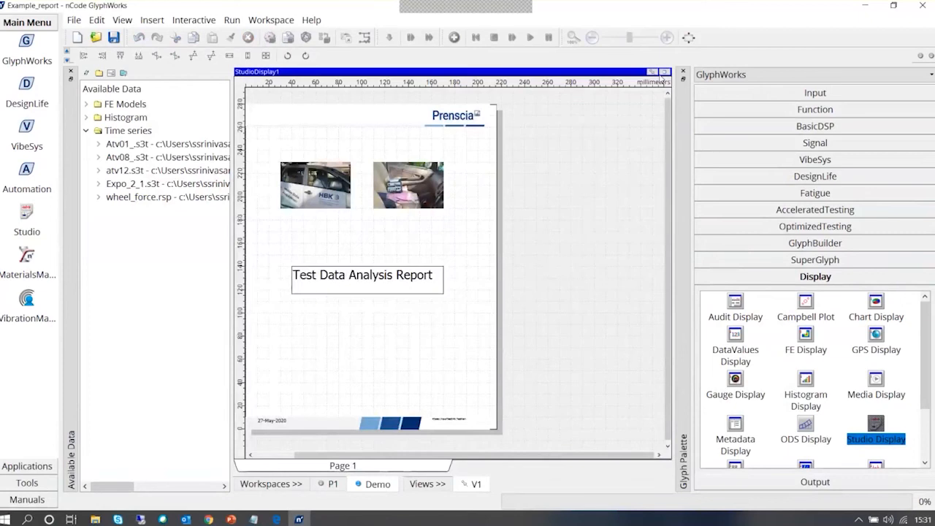
click(664, 71)
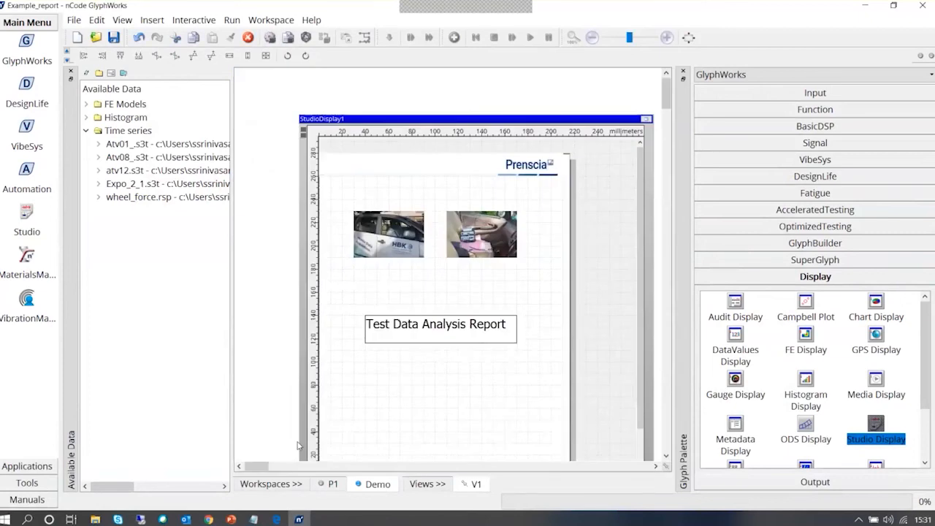
- Switch to the P1 workspace and load the Atv01_.s3t time series into the TSInput1 glyph
click(330, 484)
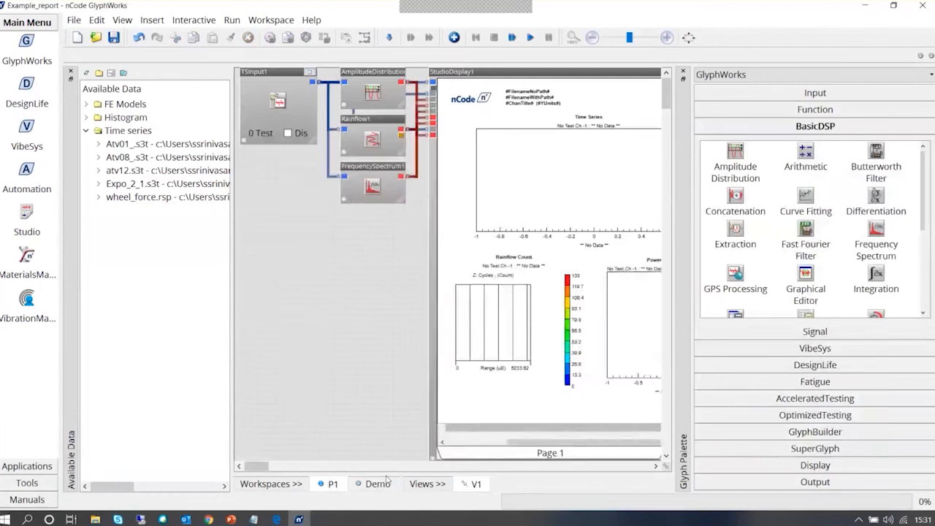
drag(265, 468, 248, 448)
drag(168, 144, 287, 138)
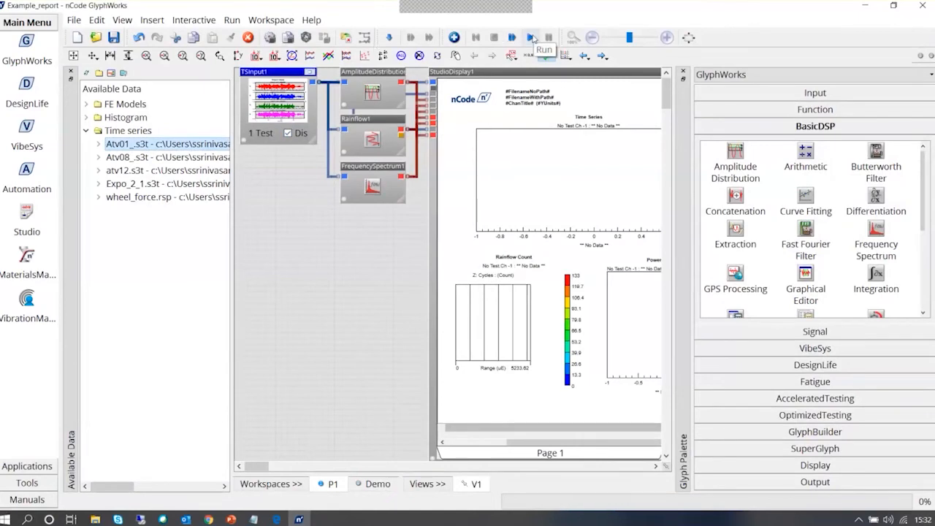
scroll(278, 476, right, 3)
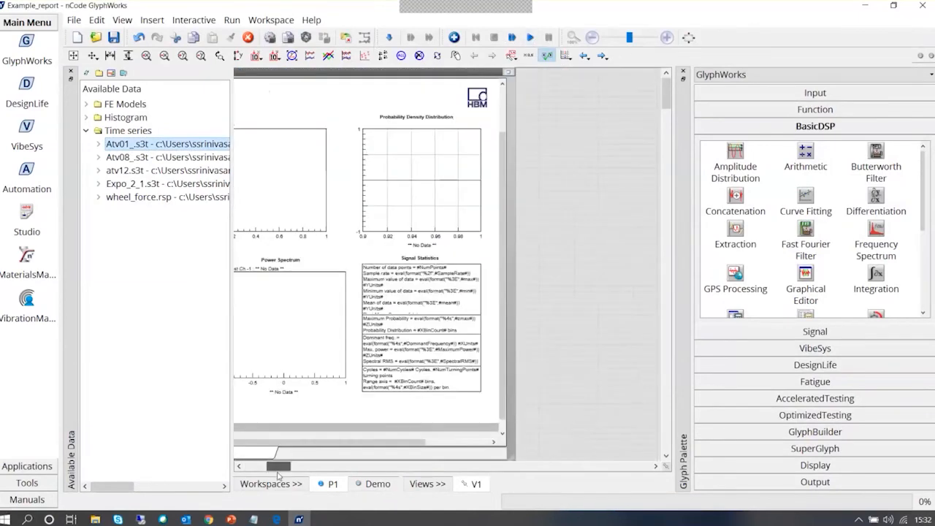
scroll(277, 476, left, 3)
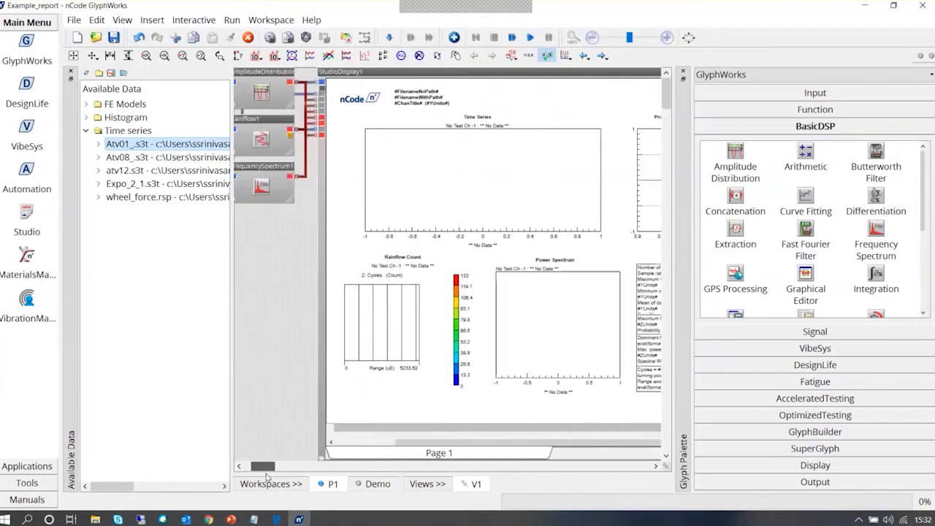
- Narrow the Glyph Palette to widen the workspace and run the report process on the Atv01_.s3t data
click(475, 167)
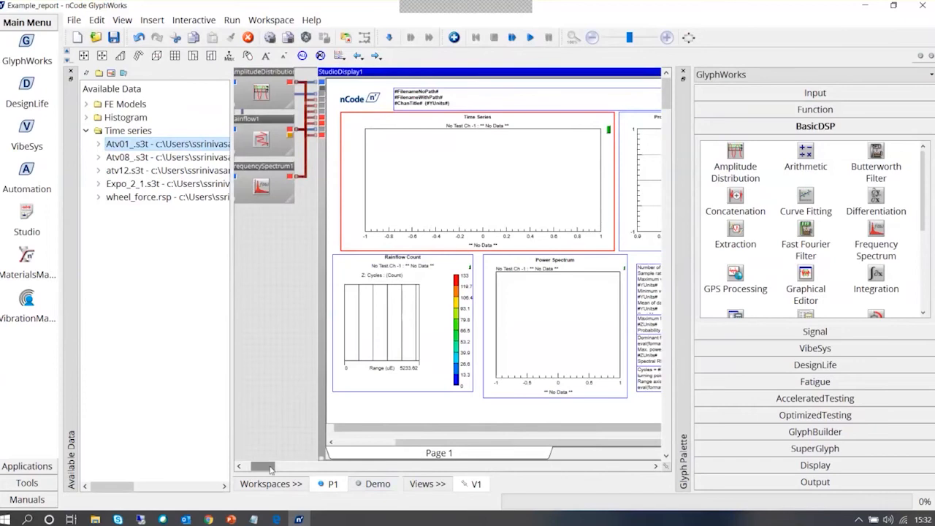
drag(263, 466, 346, 444)
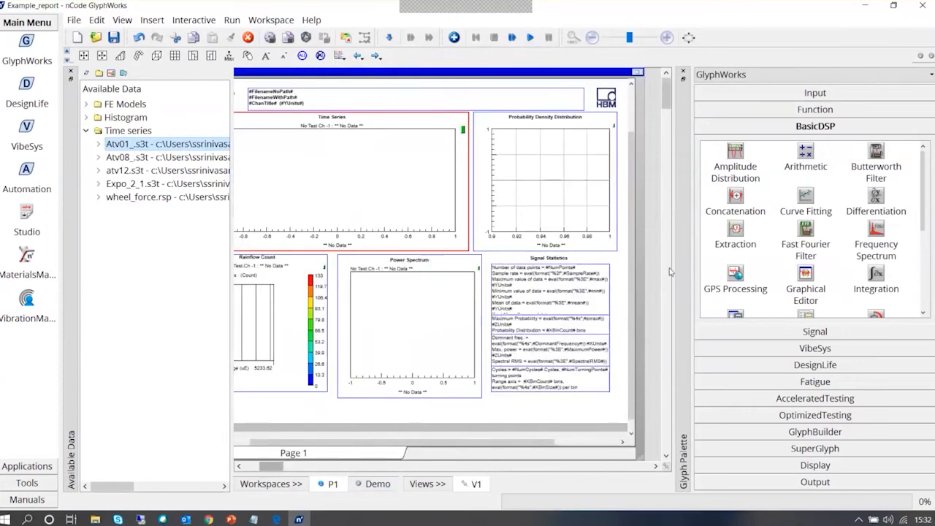
drag(671, 271, 808, 290)
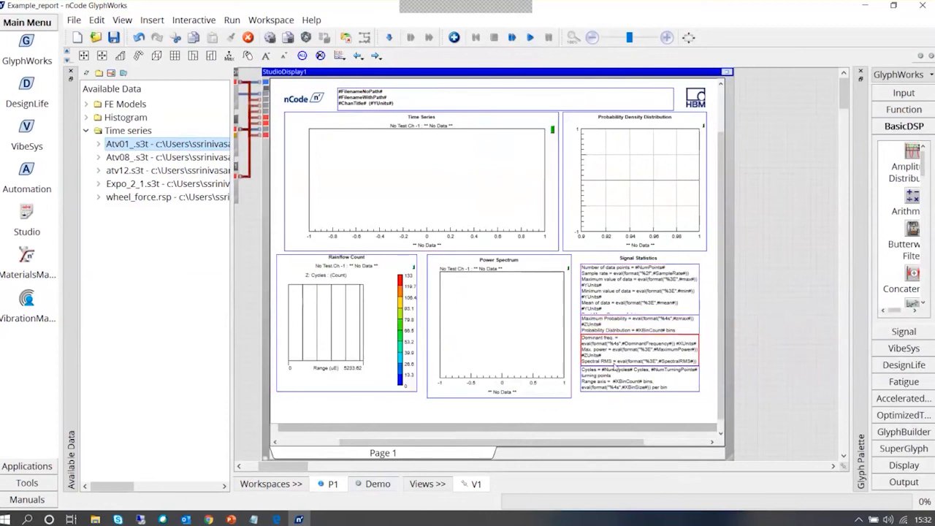
click(376, 336)
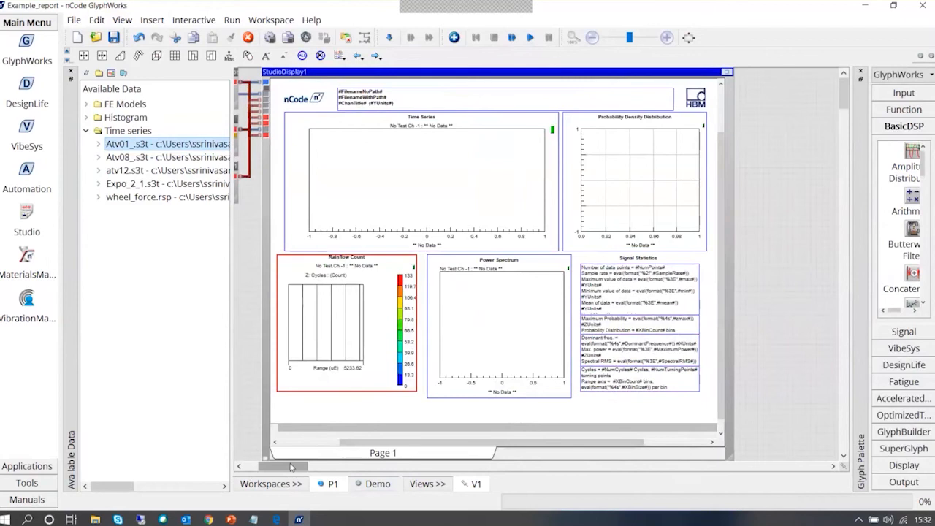
drag(290, 466, 275, 466)
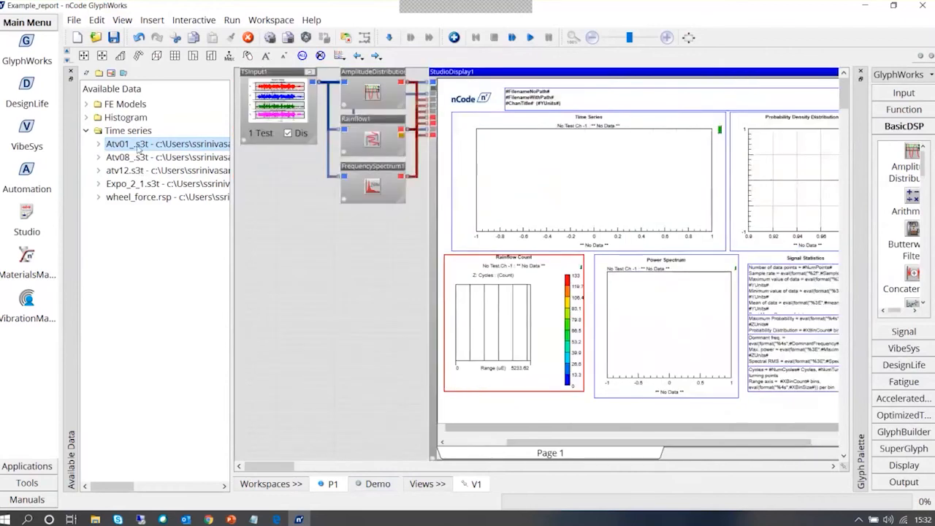
click(530, 37)
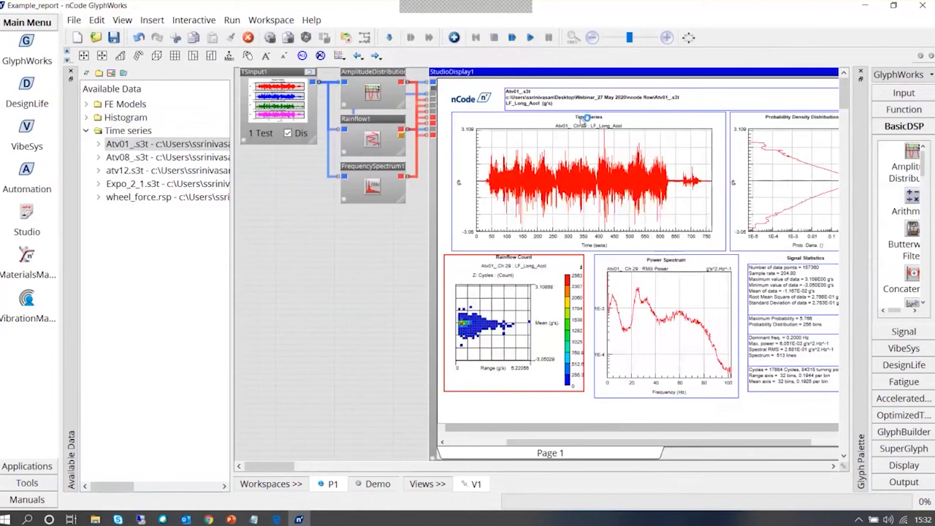
- Maximise the Studio Display and zoom the Time Series plot in to about 266.08 to 266.14 seconds
click(620, 169)
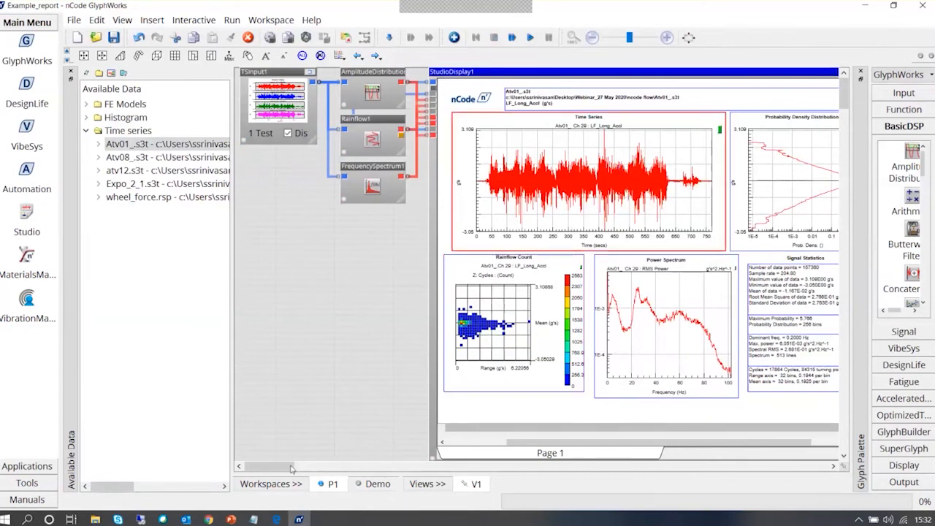
drag(290, 466, 303, 466)
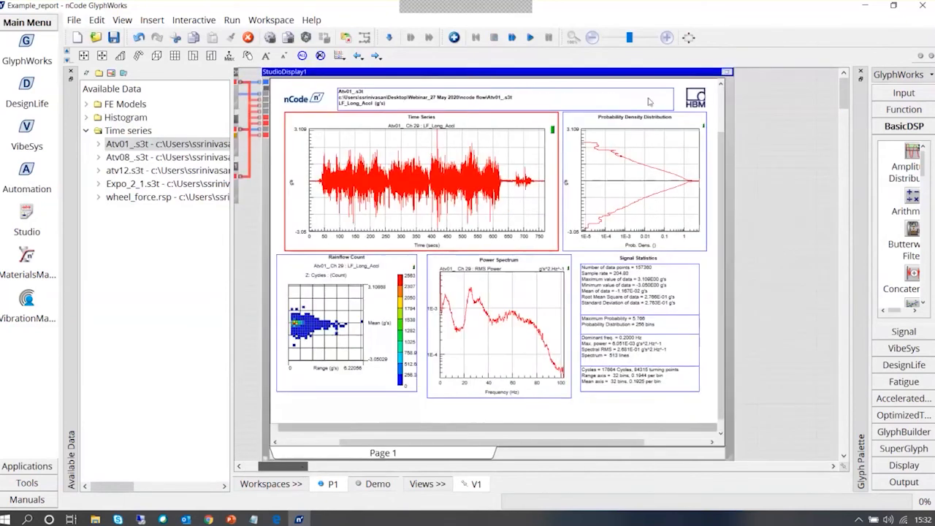
click(727, 72)
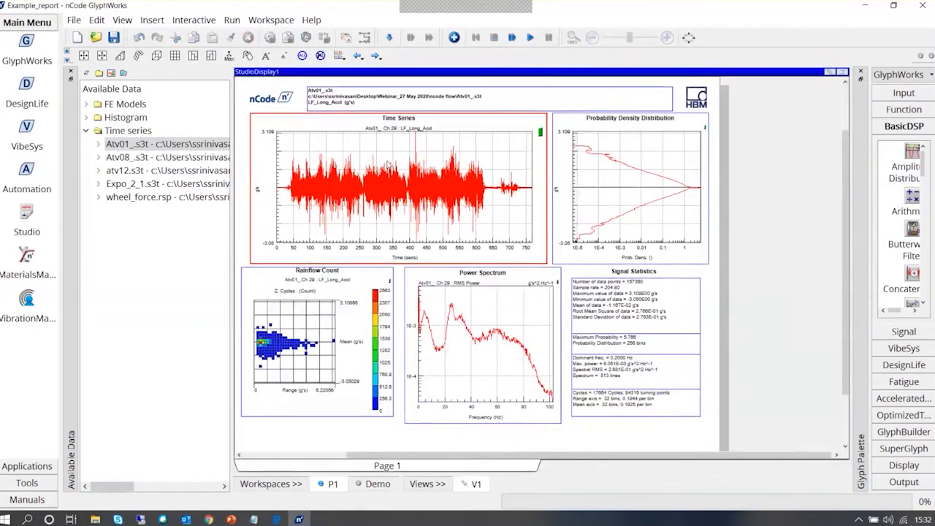
drag(359, 178, 372, 181)
drag(346, 181, 436, 179)
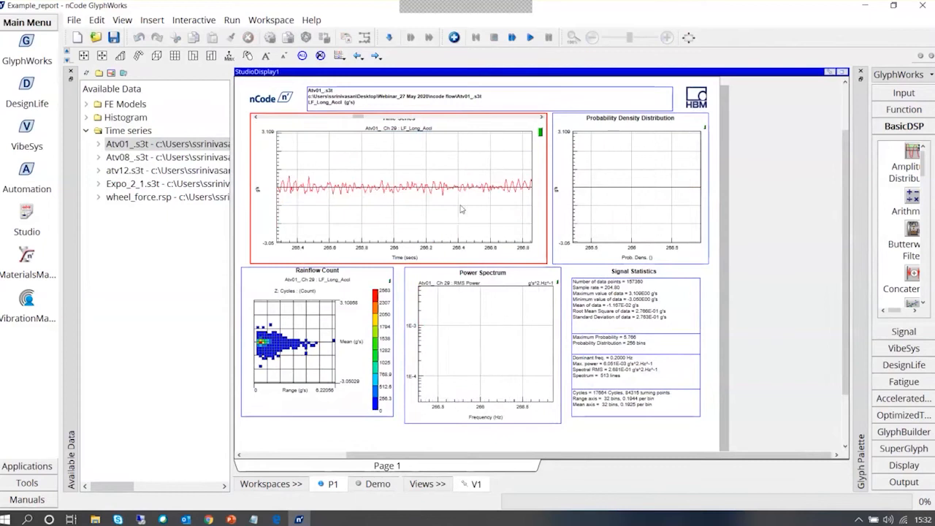
drag(313, 181, 384, 185)
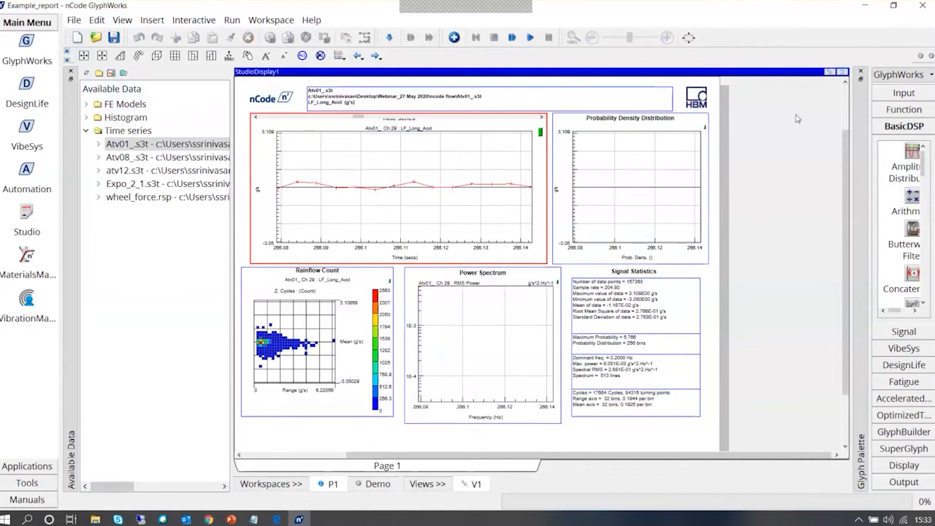
click(843, 72)
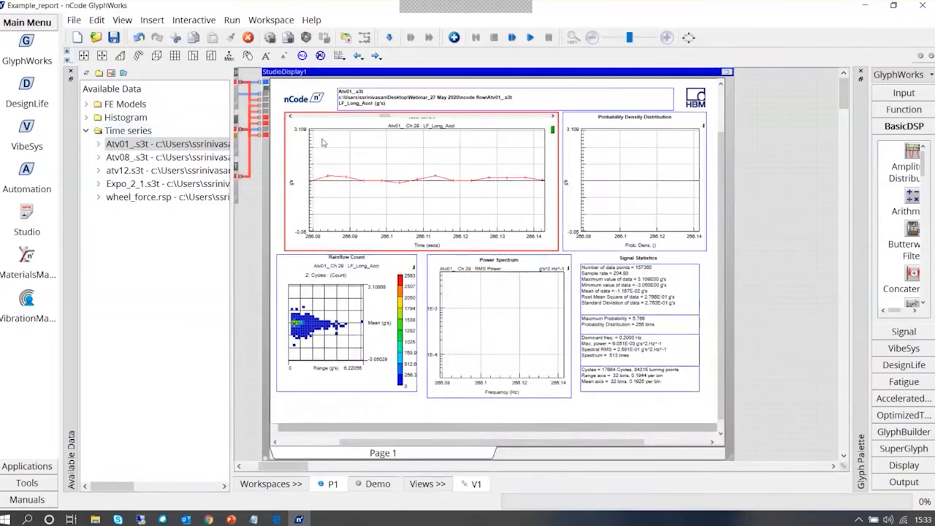
click(727, 72)
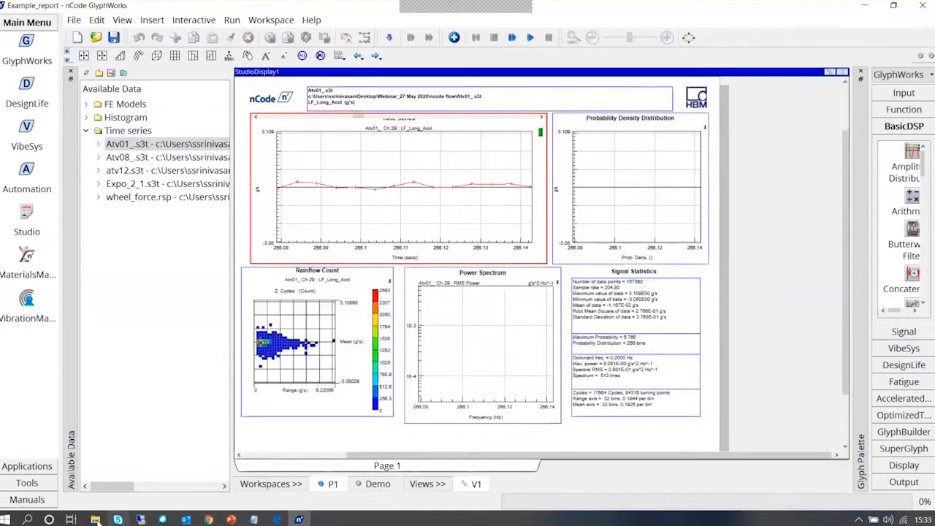
- Switch to File Explorer, refresh the ncode flow folder and open the Atv01__report Word document
mouse_move(95, 519)
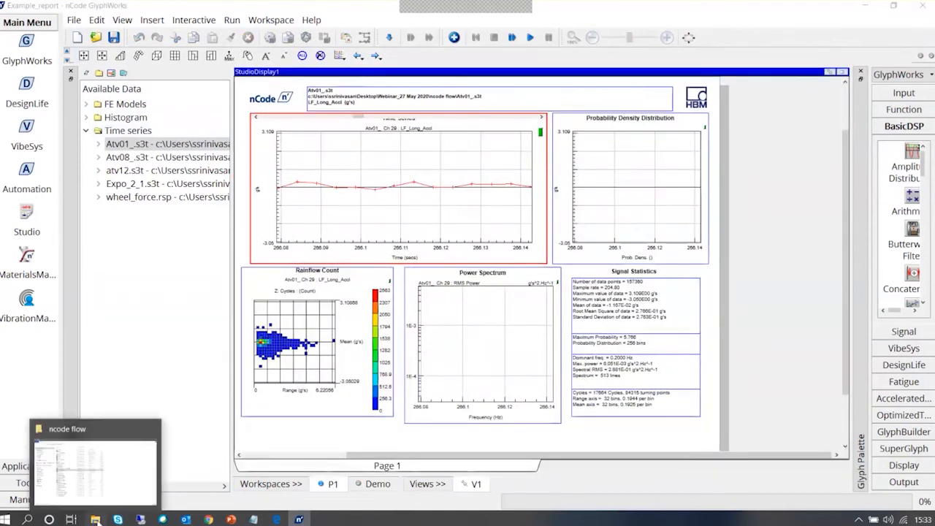
click(95, 467)
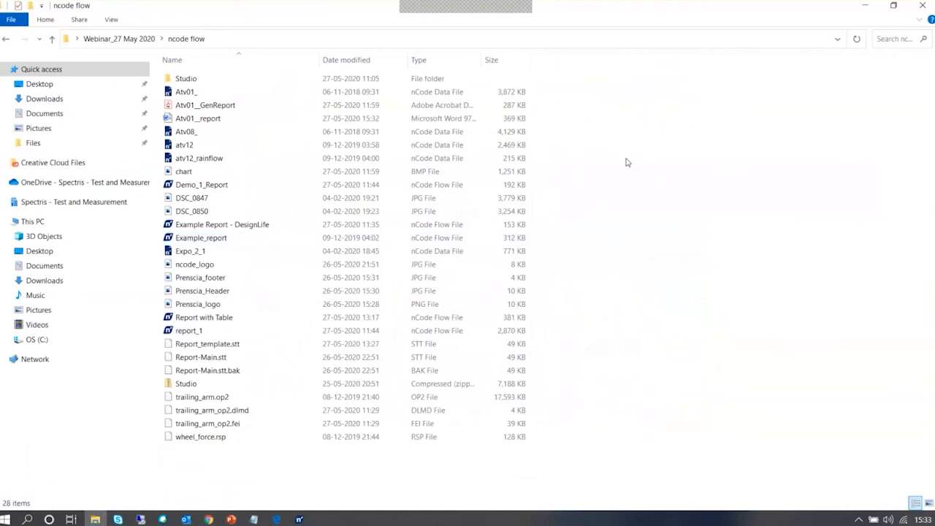
click(227, 241)
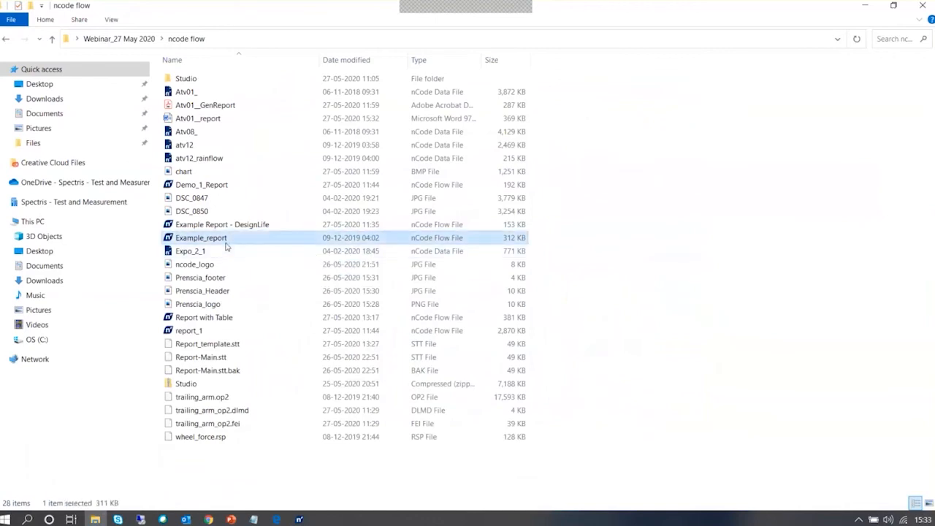
right_click(588, 116)
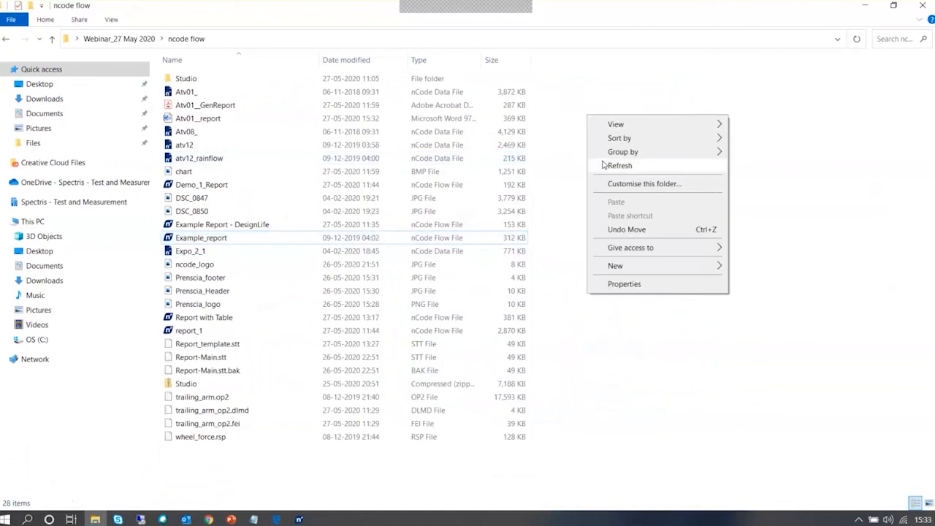
click(600, 164)
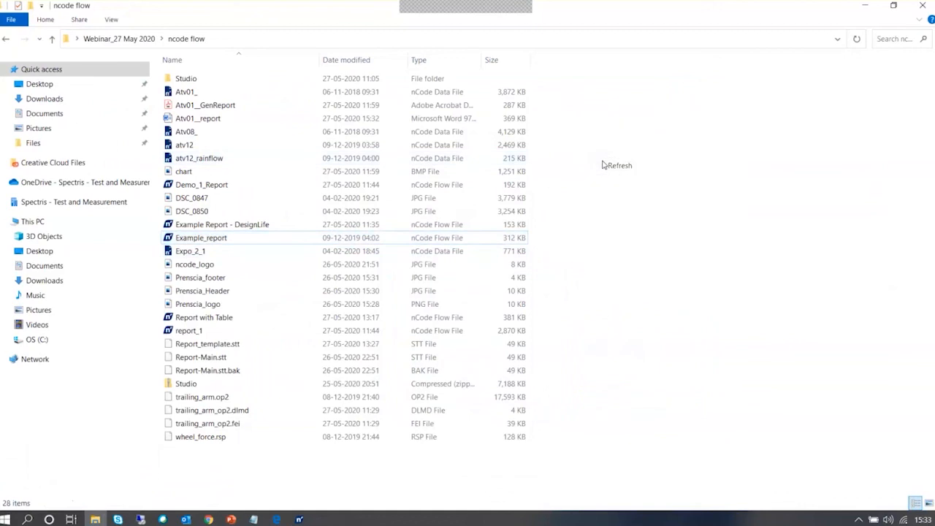
double_click(196, 120)
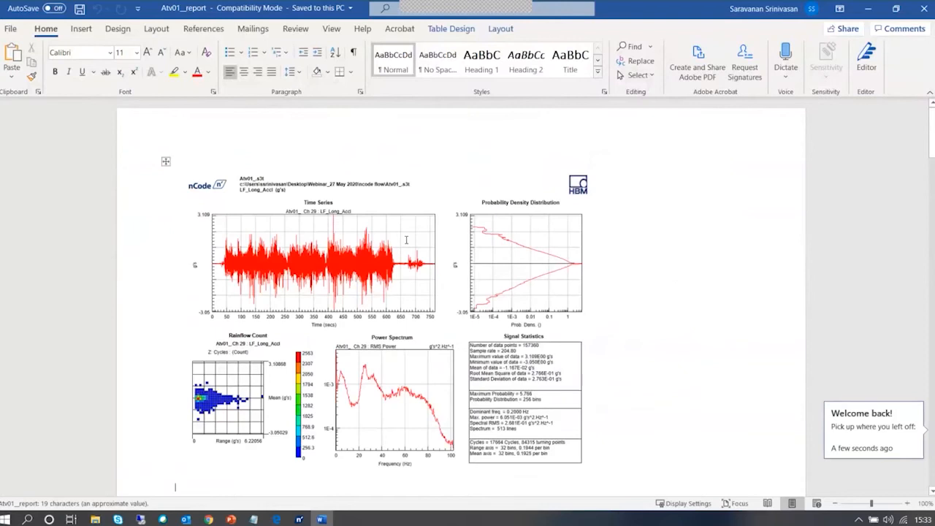
- Examine the generated Word report page by page for each channel's plots and signal statistics, and minimise it
click(449, 276)
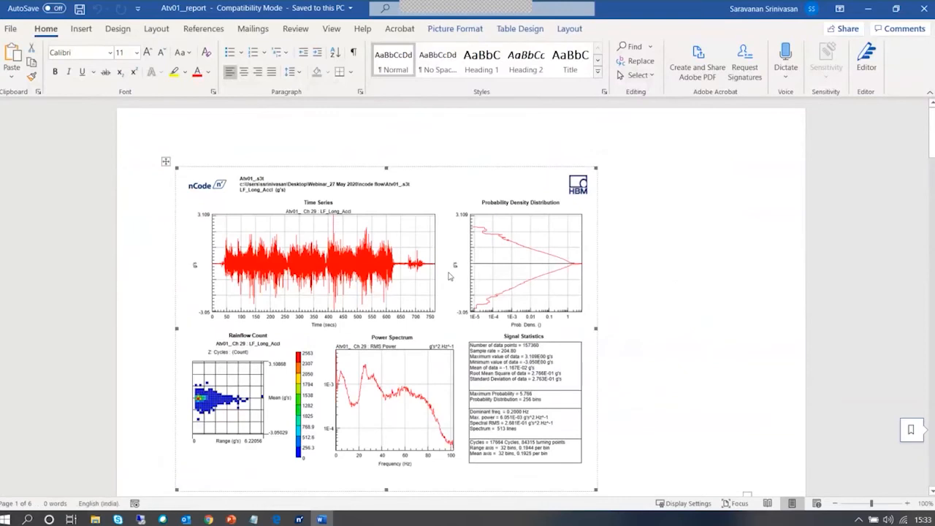
scroll(450, 276, down, 2)
scroll(450, 276, up, 2)
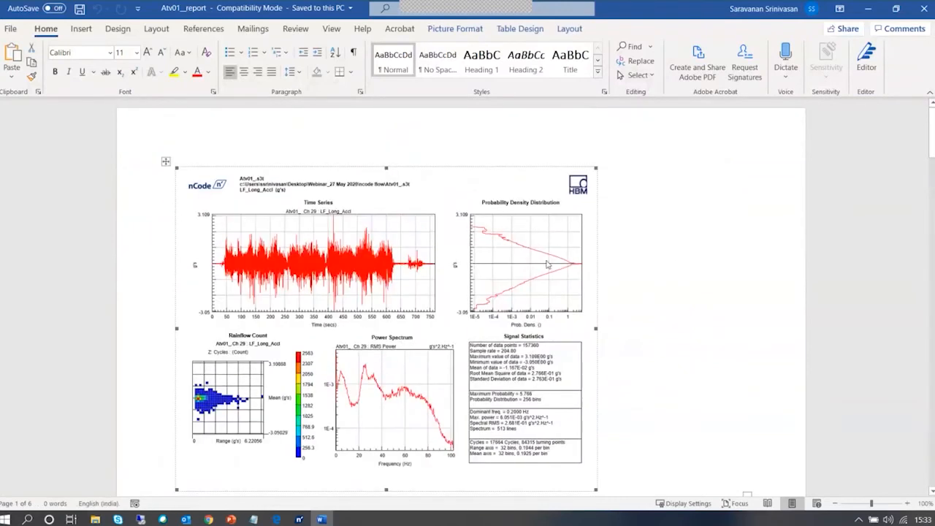
scroll(547, 265, down, 5)
scroll(546, 293, down, 12)
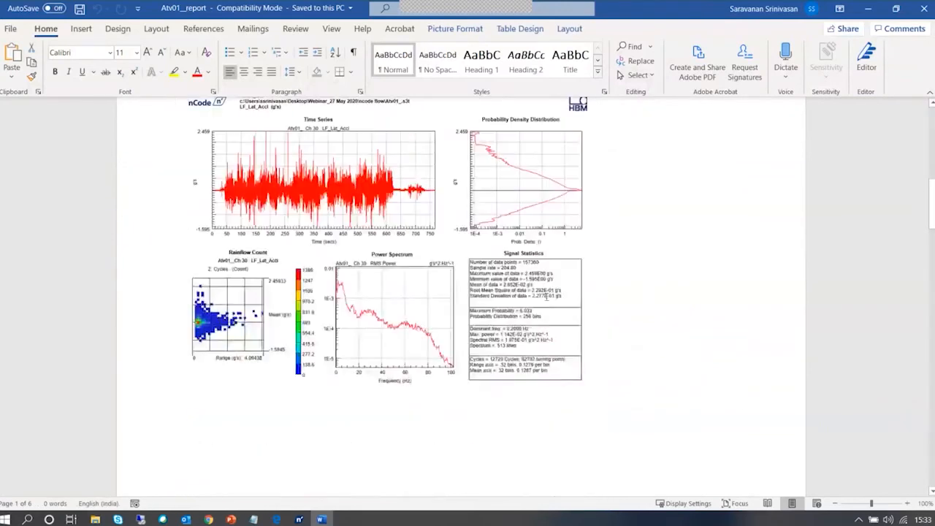
scroll(545, 294, down, 7)
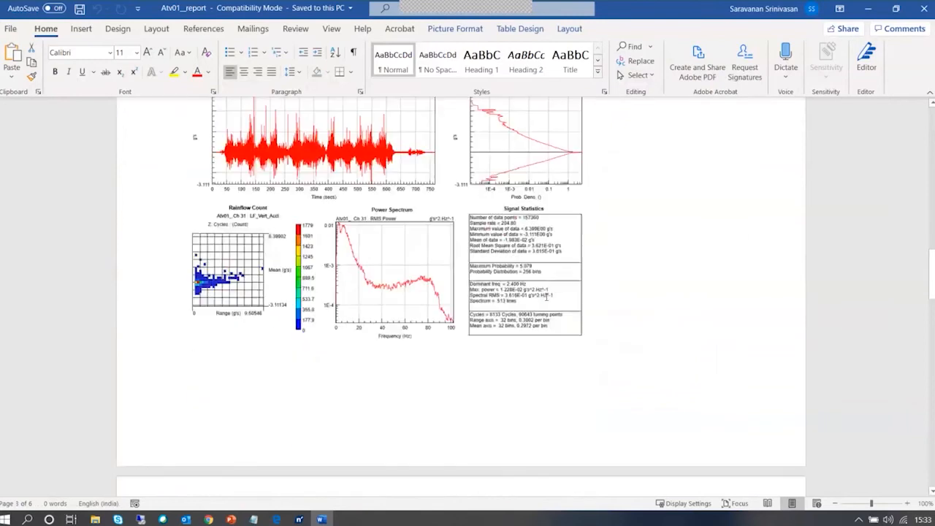
scroll(546, 296, down, 5)
scroll(546, 297, down, 15)
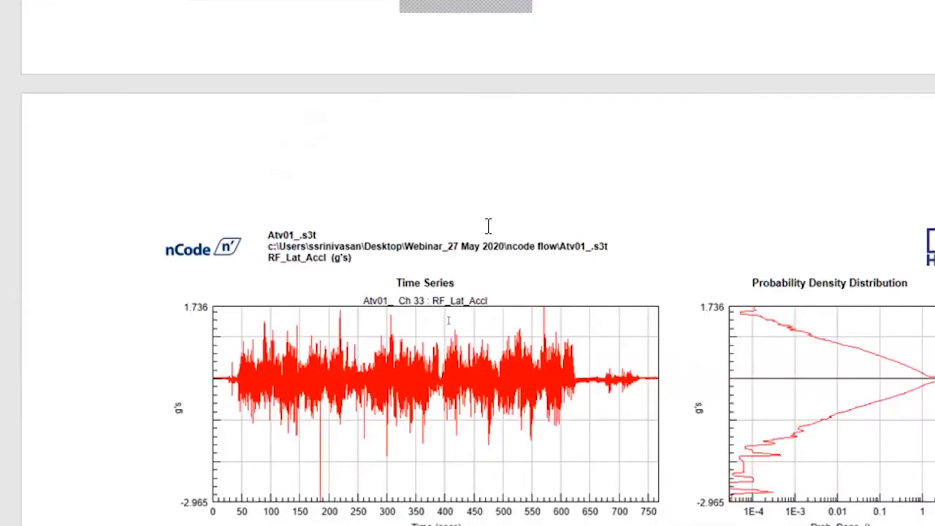
scroll(488, 225, down, 5)
scroll(684, 221, down, 5)
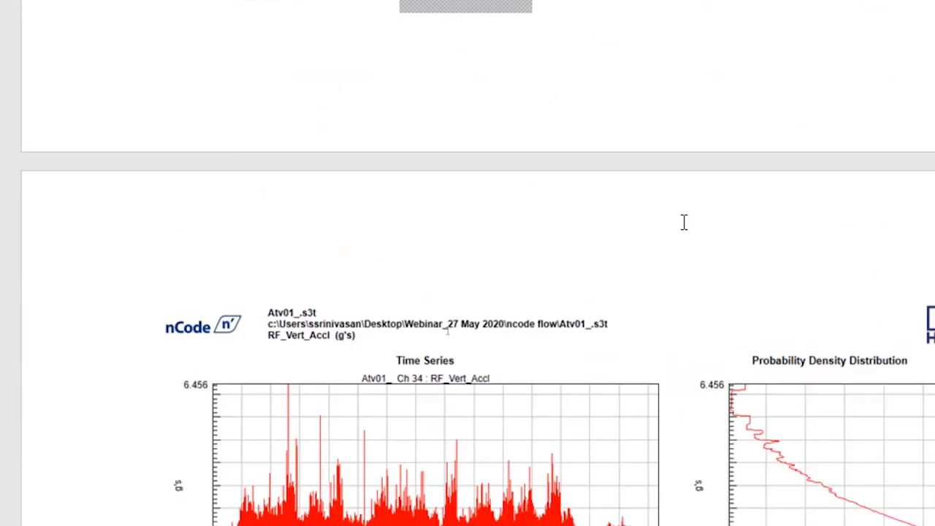
scroll(684, 222, down, 3)
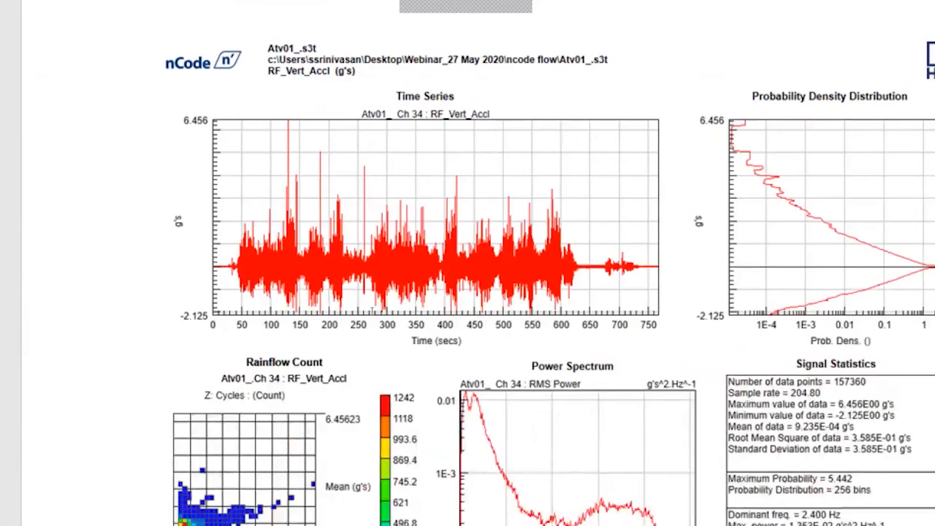
scroll(655, 200, down, 3)
scroll(656, 200, down, 7)
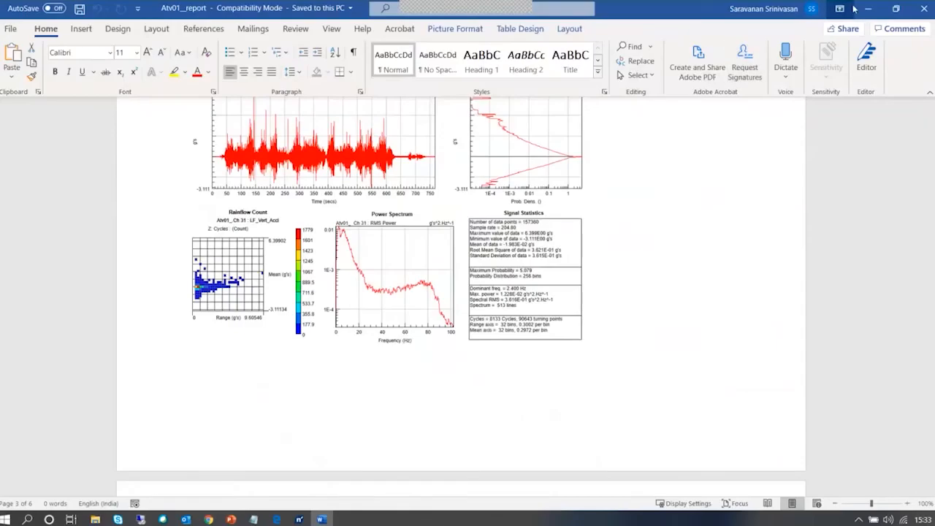
click(865, 9)
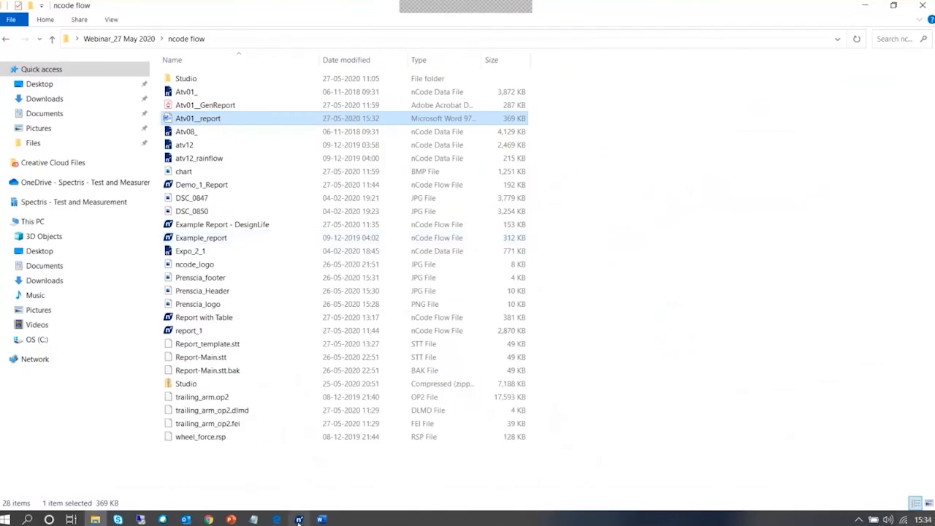
- Return to GlyphWorks and expand the Atv01_.s3t time series to check its channels against the report page
click(298, 519)
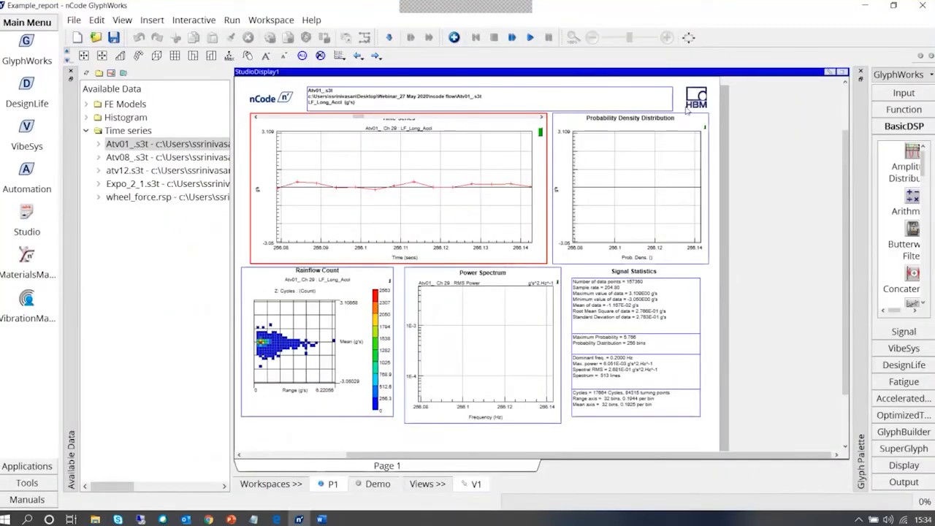
click(842, 72)
click(98, 144)
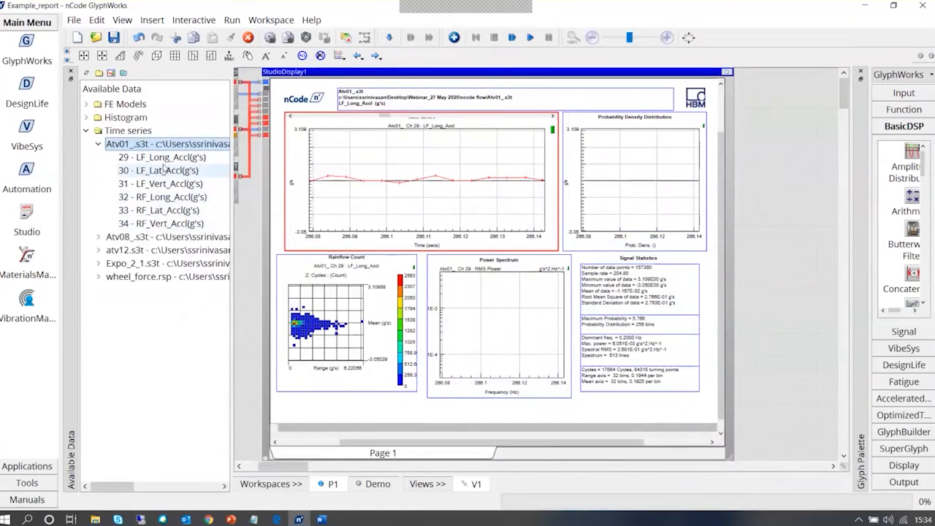
click(727, 72)
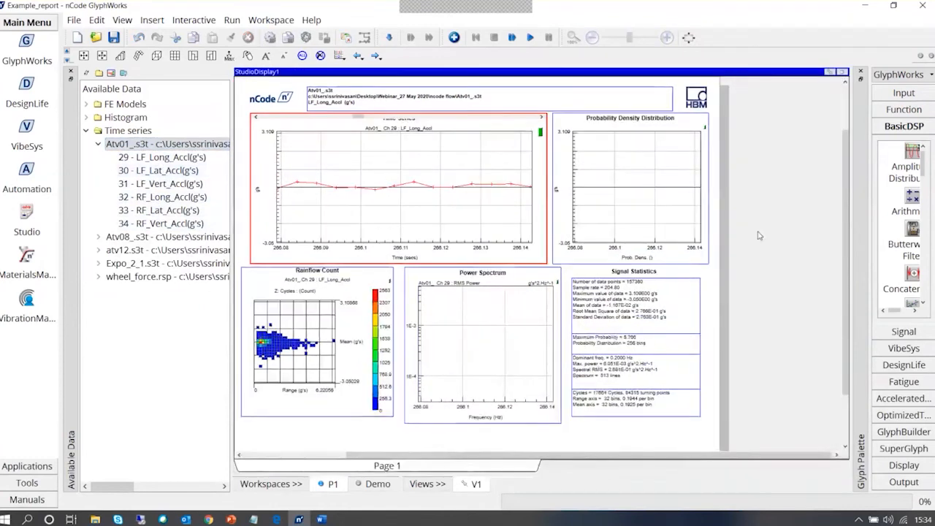
click(841, 73)
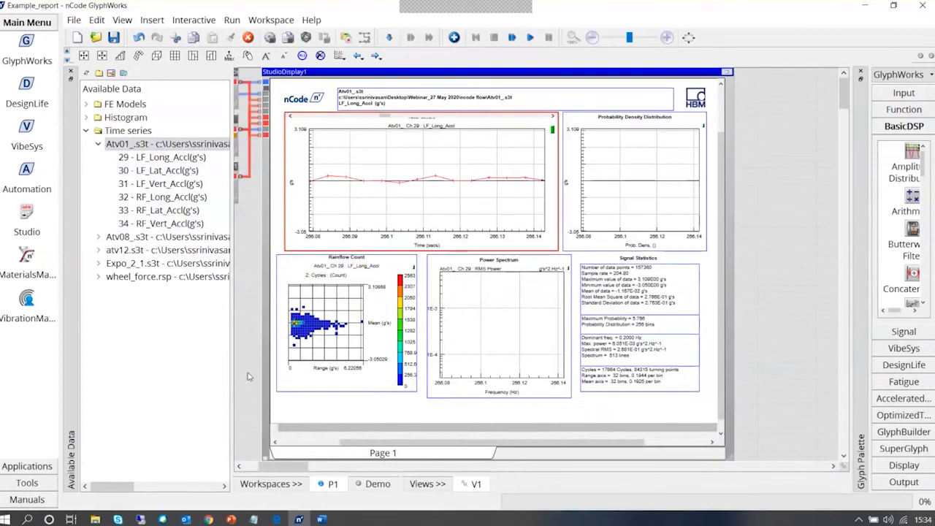
- Narrow the Available Data pane and bring the whole process from TSInput1 to StudioDisplay1 into view
drag(231, 378, 193, 379)
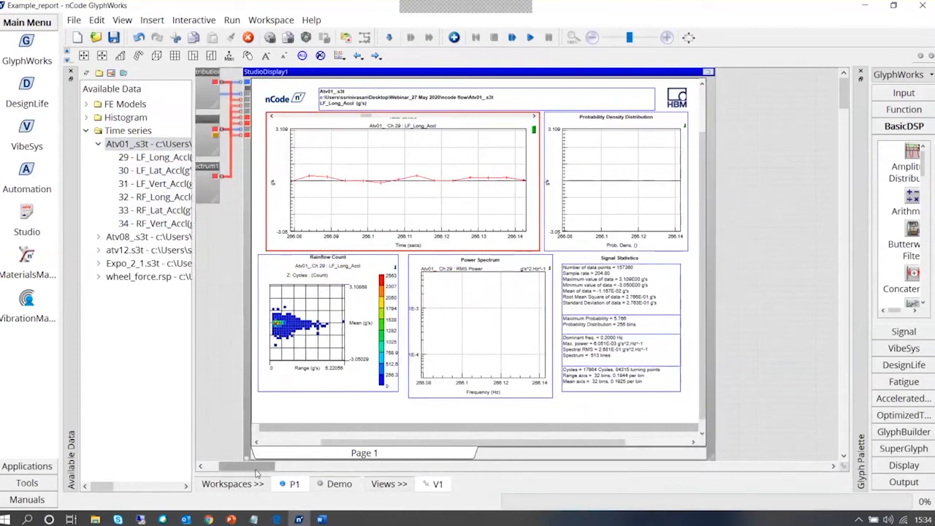
drag(255, 468, 223, 467)
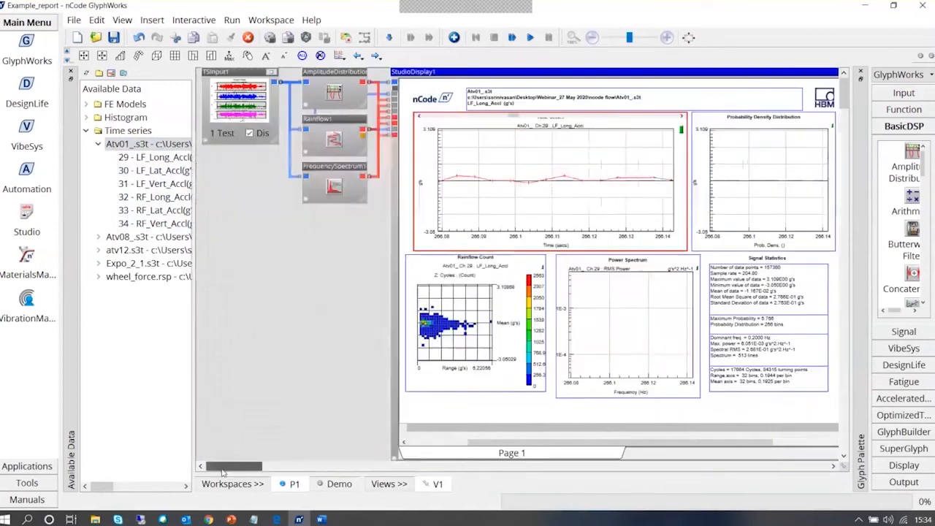
click(361, 236)
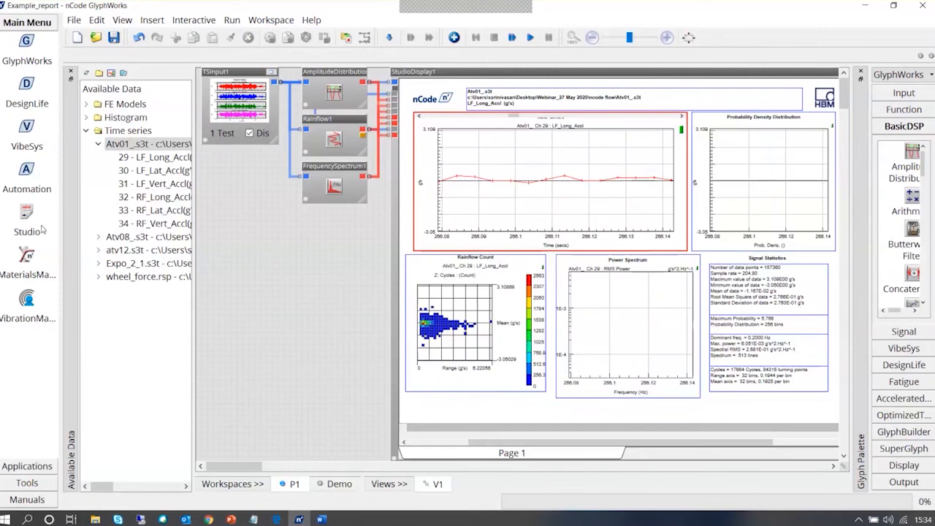
- Open the GlyphWorks Examples manual and go to worked example 10, Creating a Studio Report in GlyphWorks
click(41, 502)
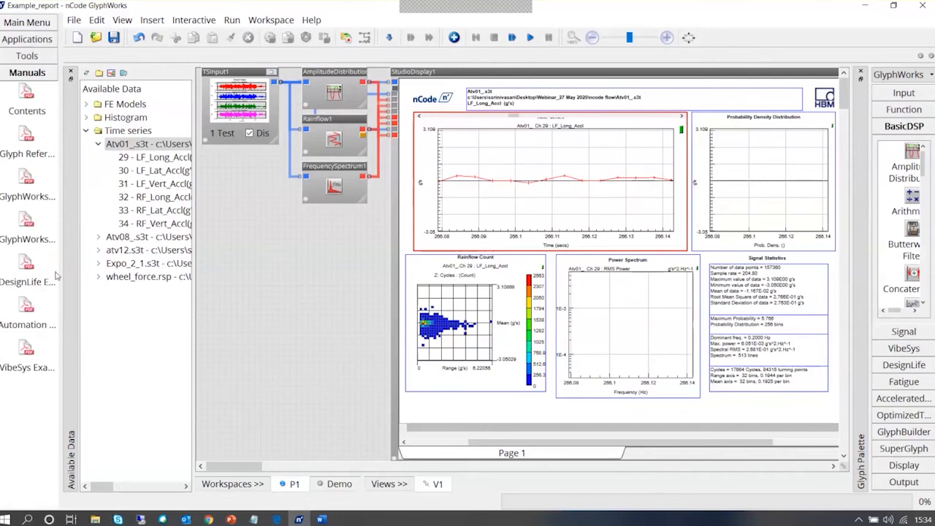
drag(63, 278, 160, 290)
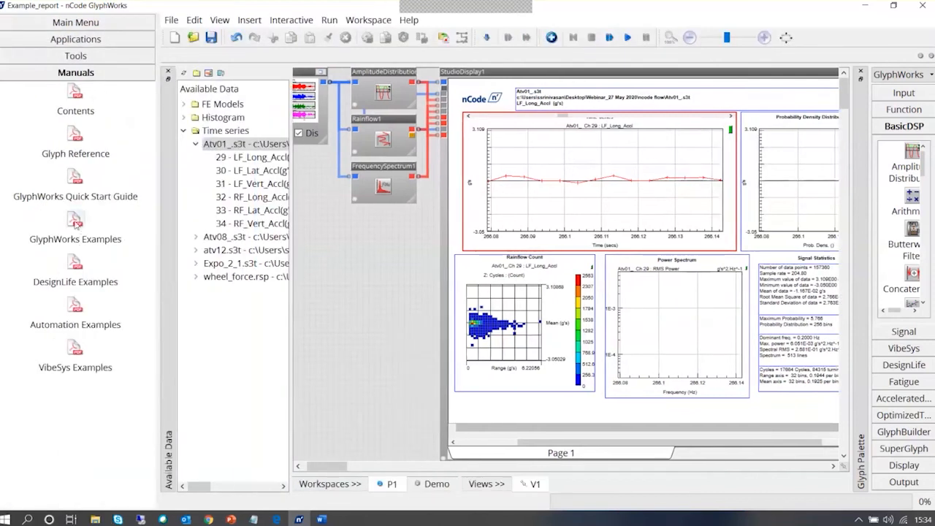
click(75, 221)
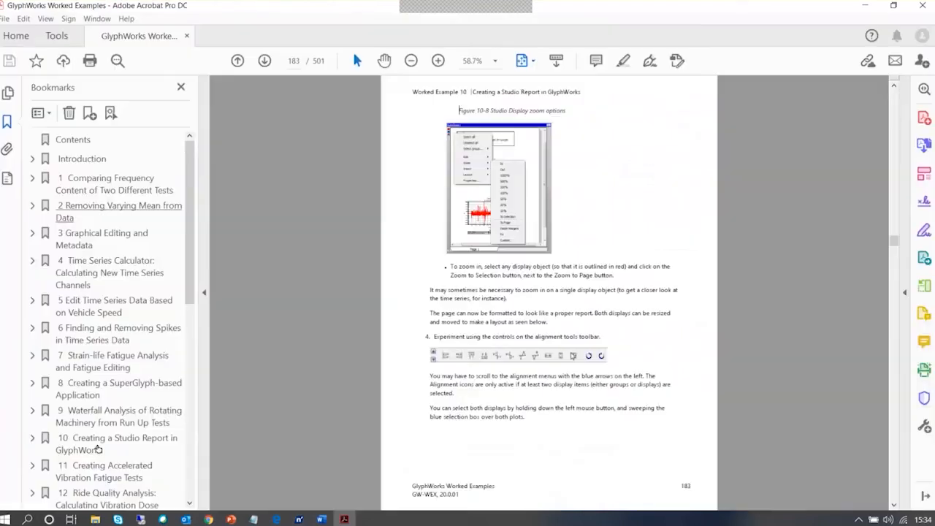
click(97, 446)
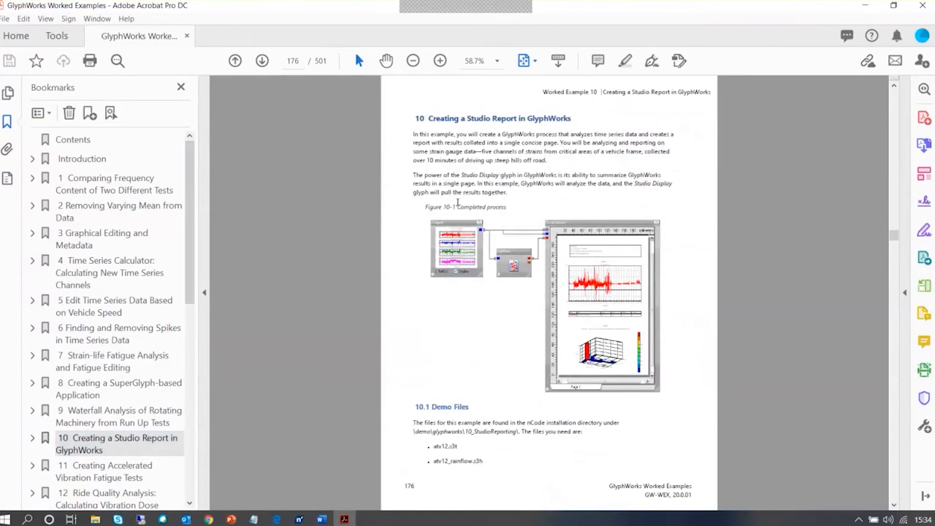
- Read through worked example 10 on its completed process, demo files, blank Studio Display glyph and margin options, and minimise the manual
ctrl+scroll(457, 202, up, 5)
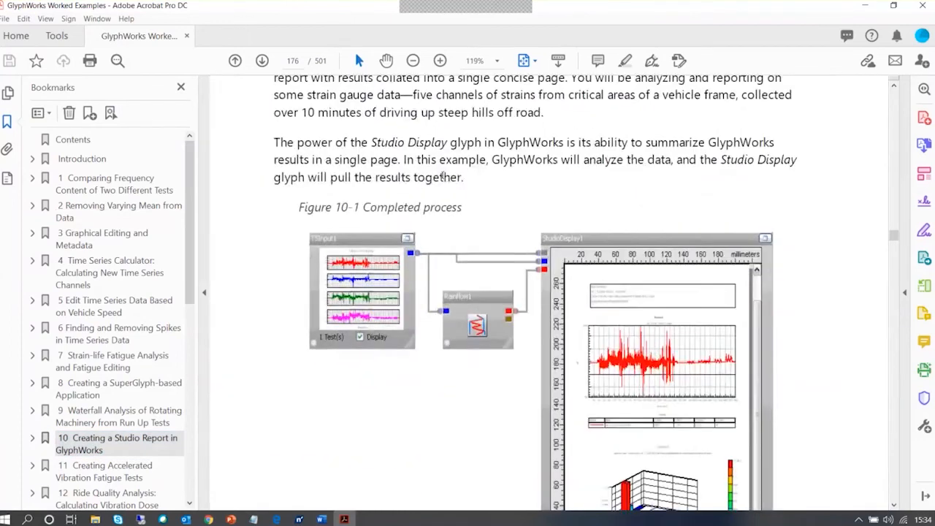
scroll(441, 177, up, 2)
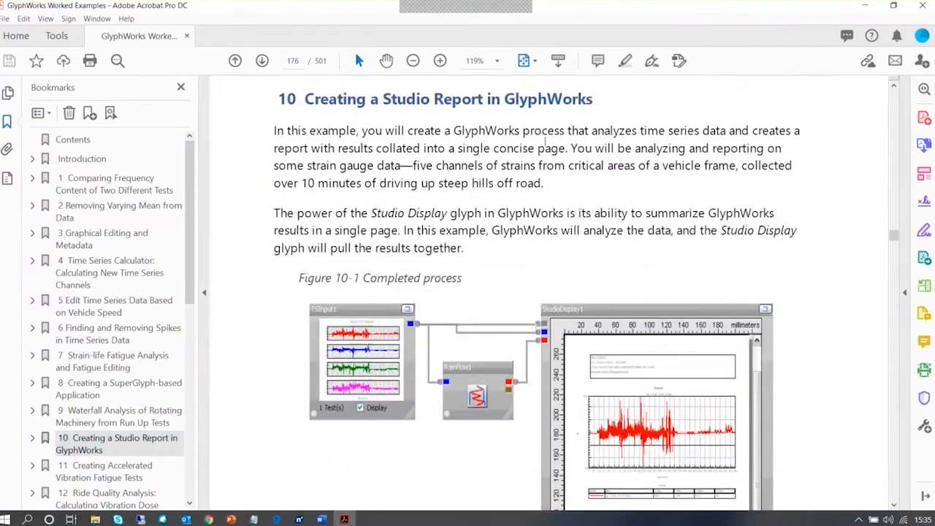
scroll(544, 141, down, 6)
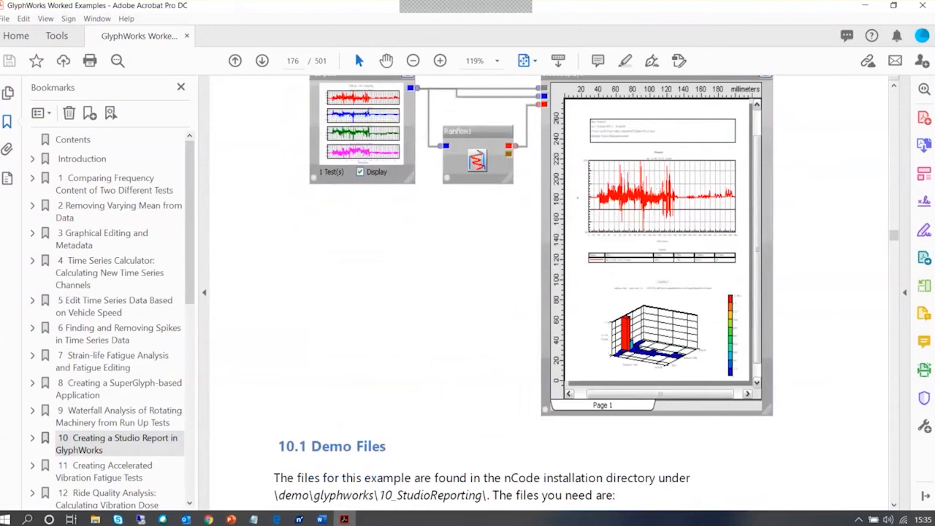
scroll(373, 405, down, 4)
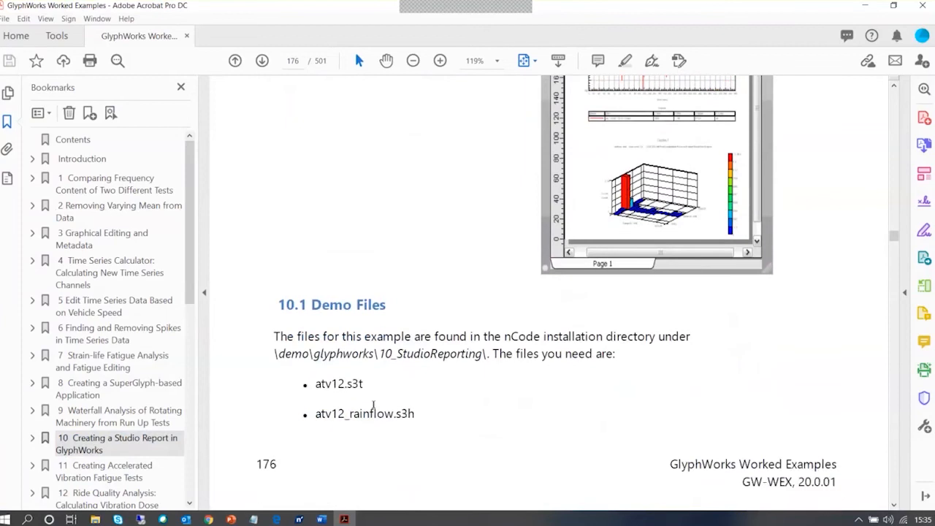
scroll(373, 406, down, 20)
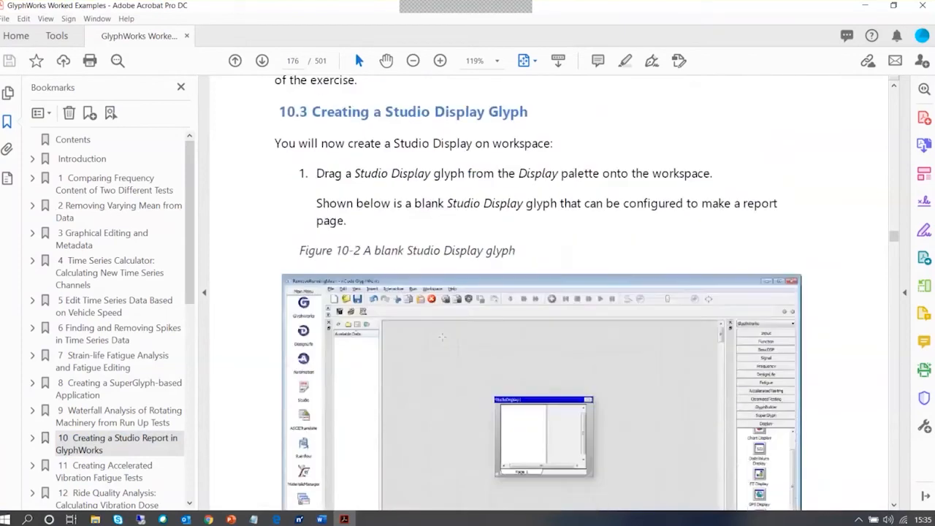
scroll(442, 337, down, 2)
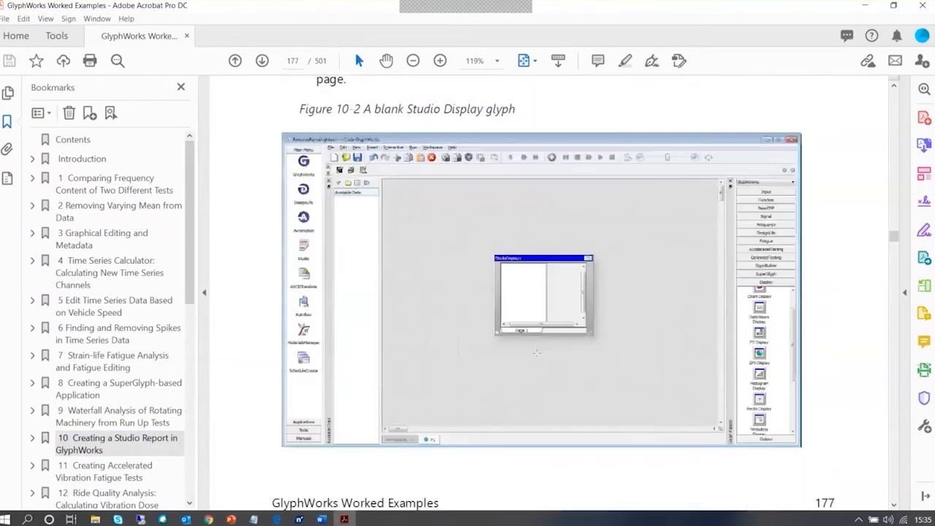
scroll(536, 353, down, 12)
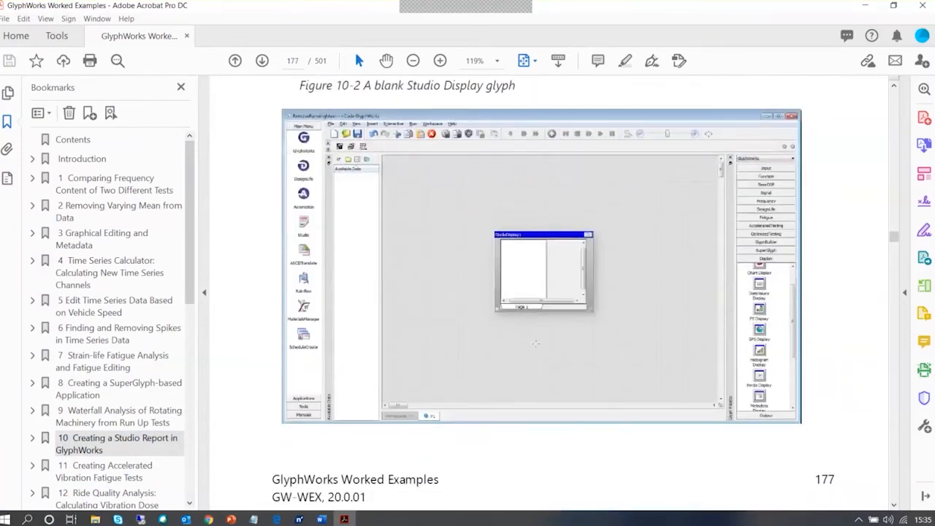
scroll(536, 353, down, 3)
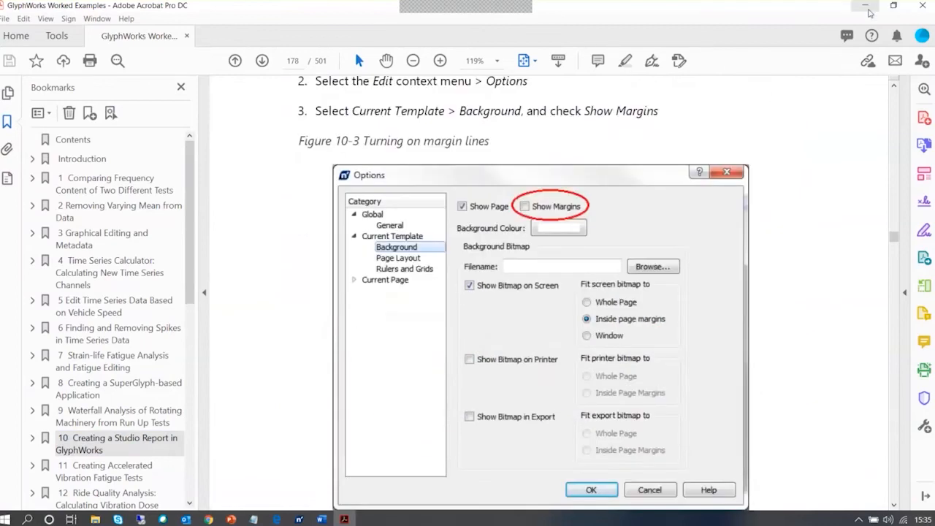
click(867, 8)
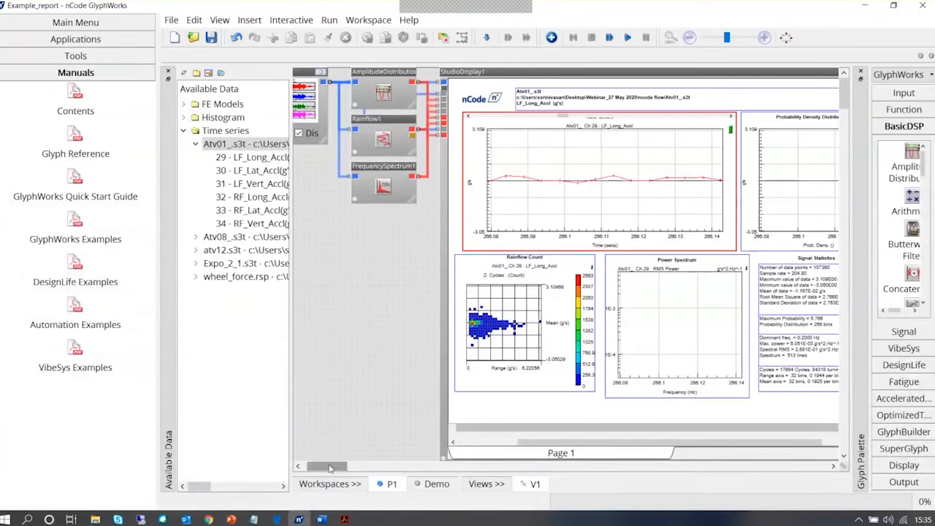
- Launch the standalone Studio application from the GlyphWorks main menu and reduce its blank page view to 80%
drag(326, 466, 296, 466)
click(116, 26)
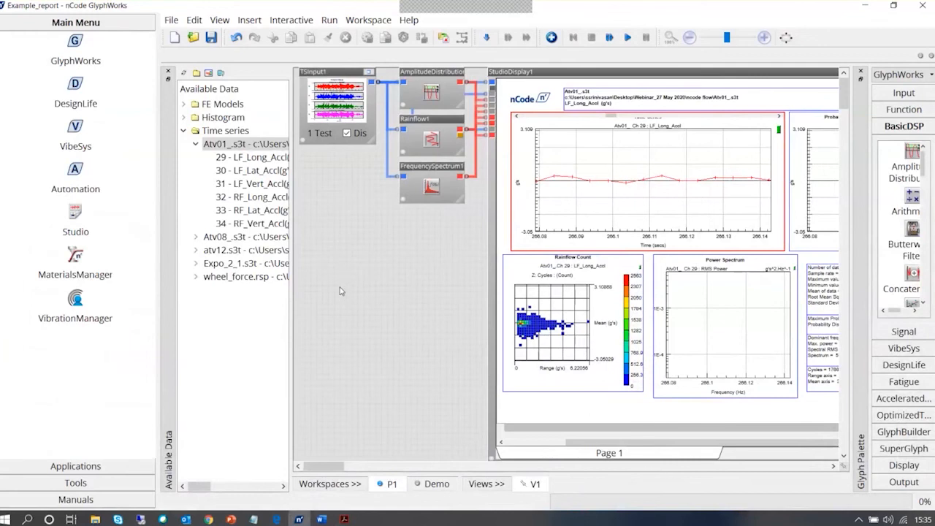
click(71, 210)
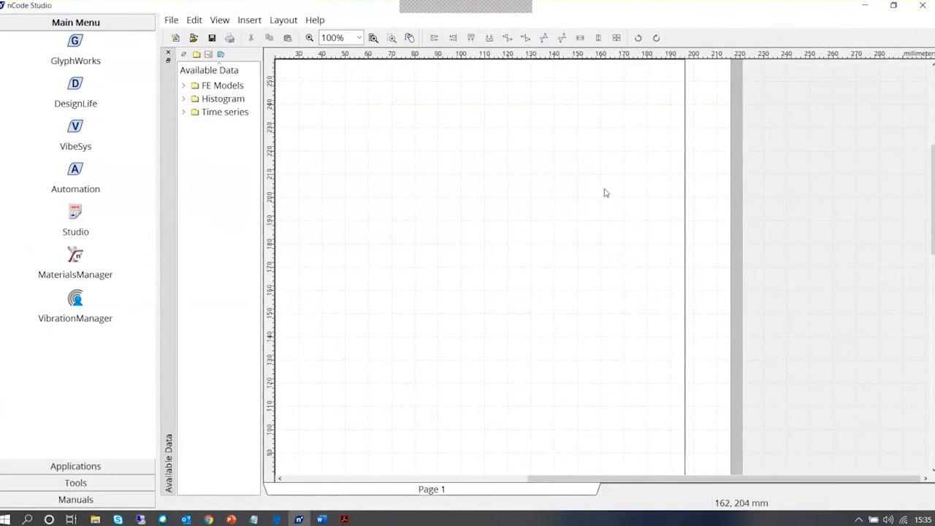
scroll(605, 193, down, 1)
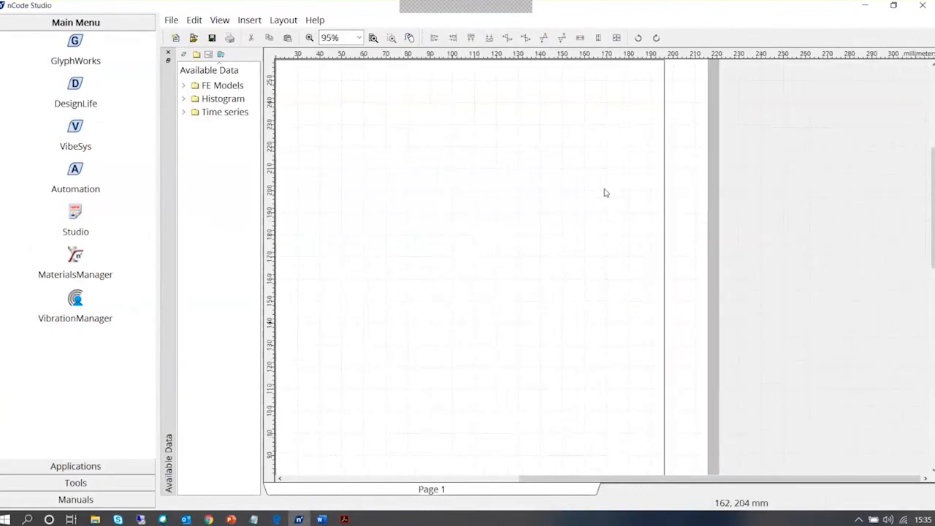
scroll(604, 193, down, 1)
scroll(604, 196, down, 1)
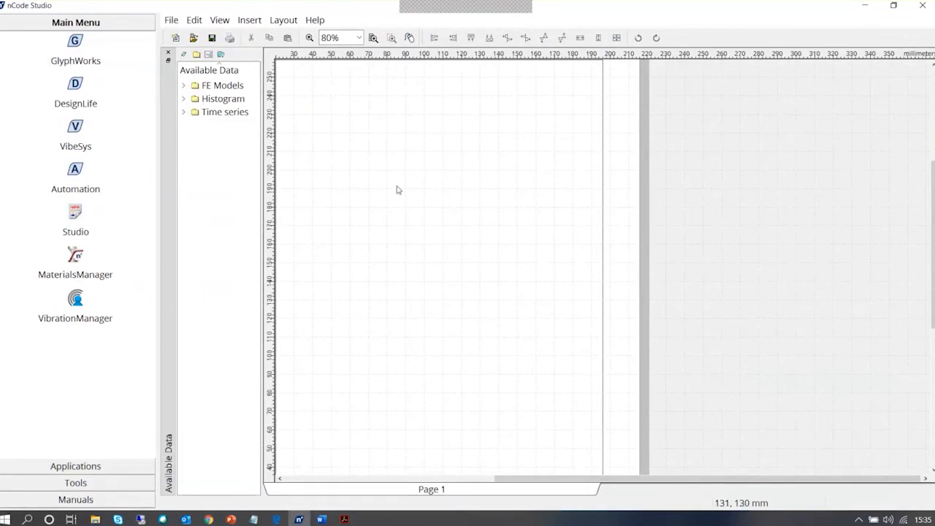
- Hide the page grid in the global page properties and apply it, restore the grid, and close the properties
right_click(352, 123)
click(431, 131)
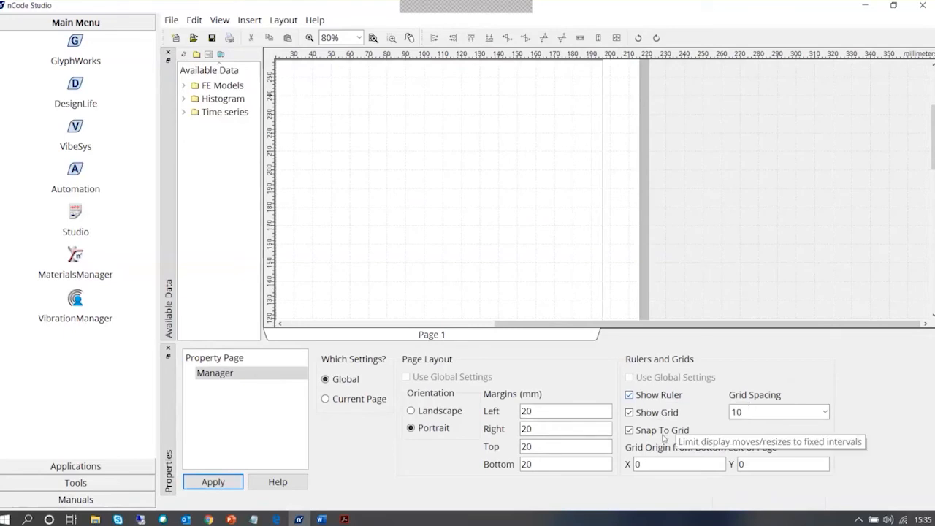
click(649, 413)
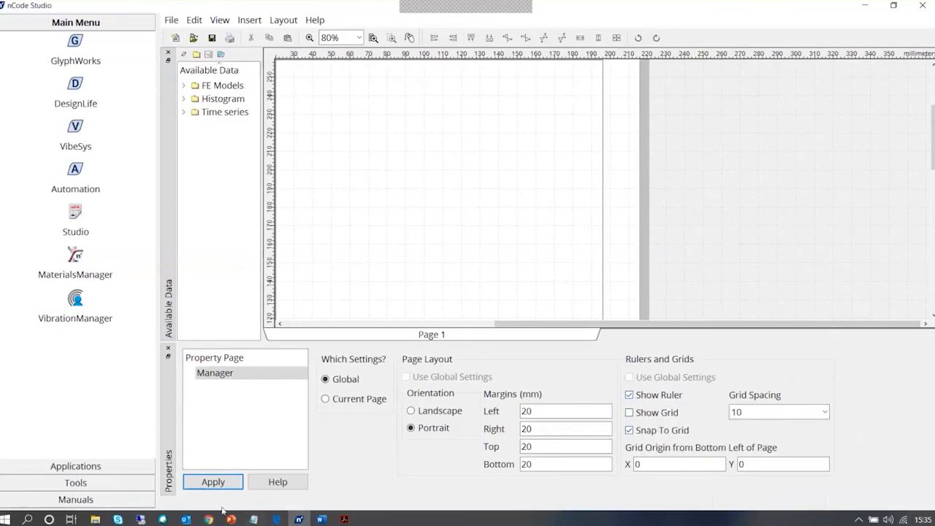
click(221, 483)
click(644, 416)
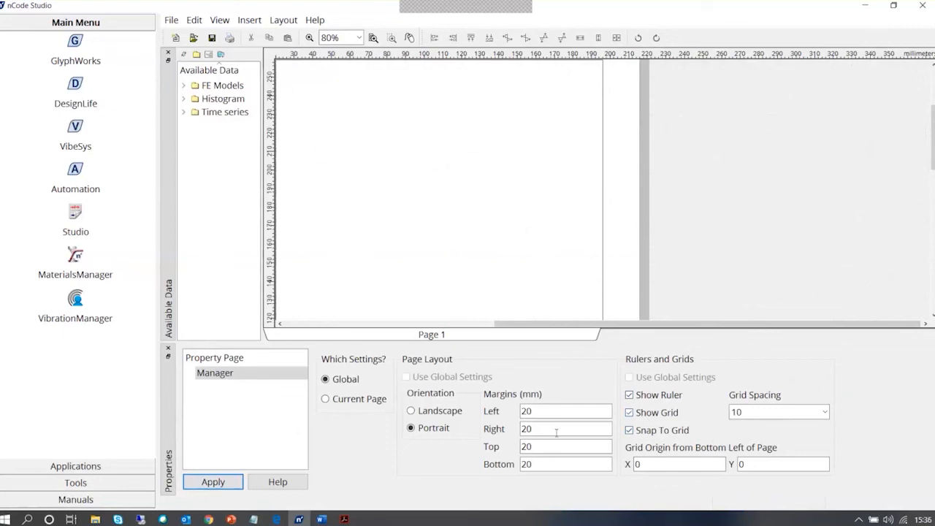
click(235, 487)
click(169, 350)
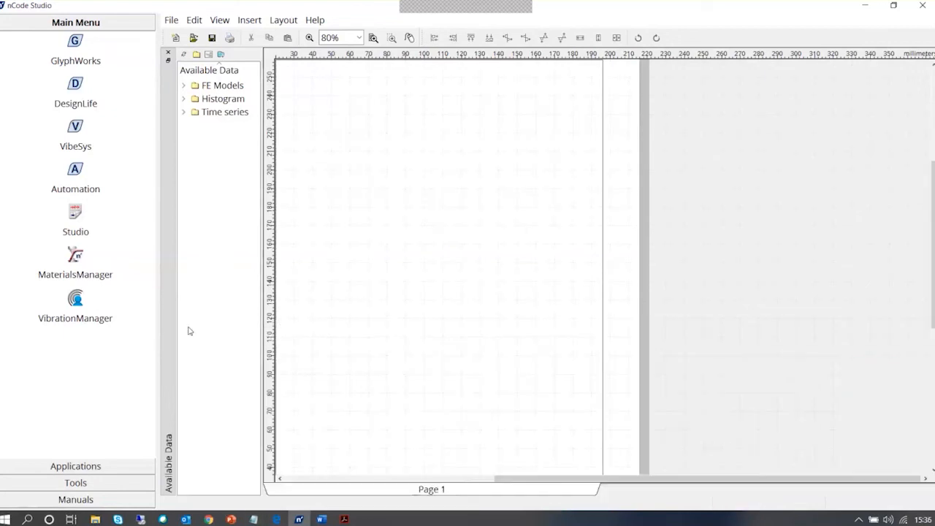
right_click(330, 77)
click(298, 78)
click(250, 21)
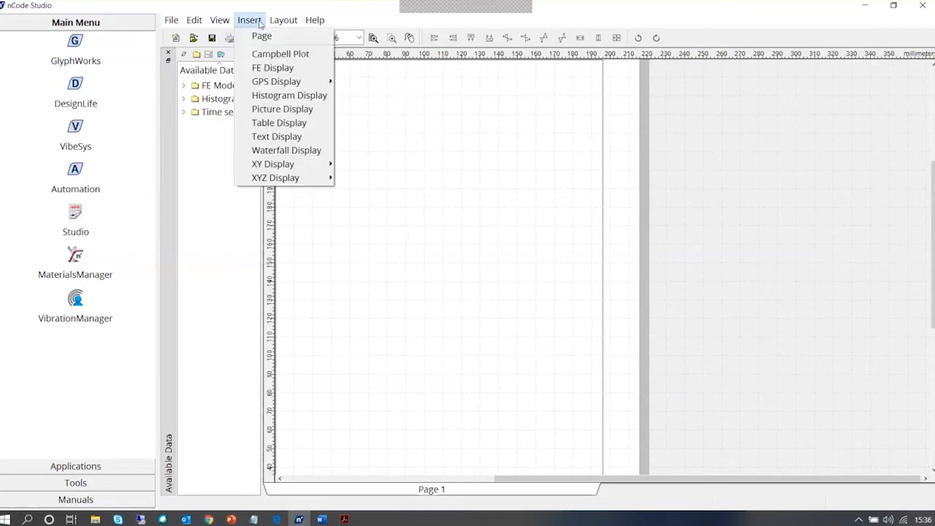
click(410, 150)
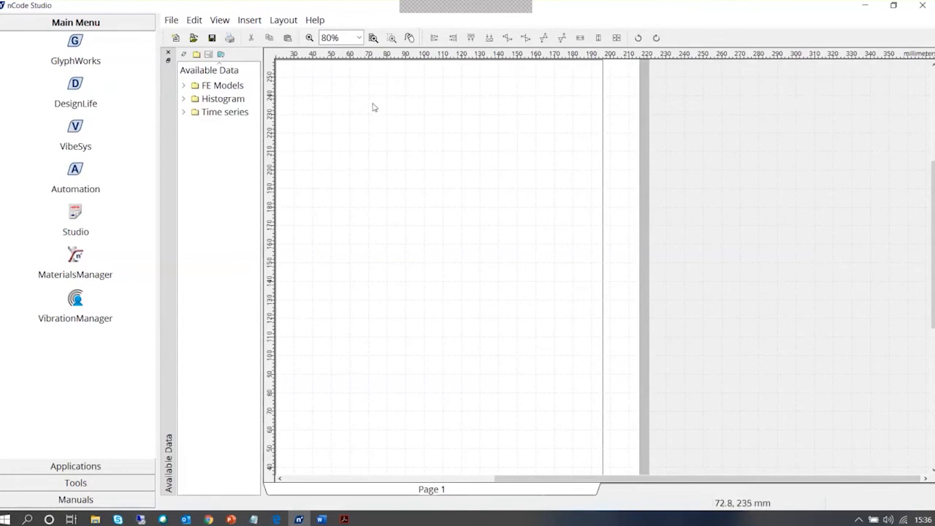
- Insert a picture display on Page 1 using the Prenscia_Header image from the ncode flow folder, embedding the image
click(258, 22)
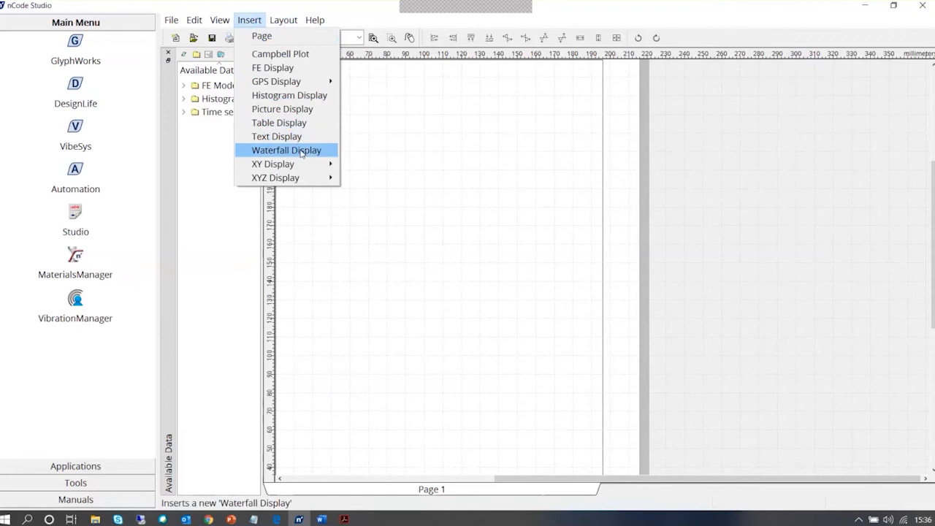
click(315, 115)
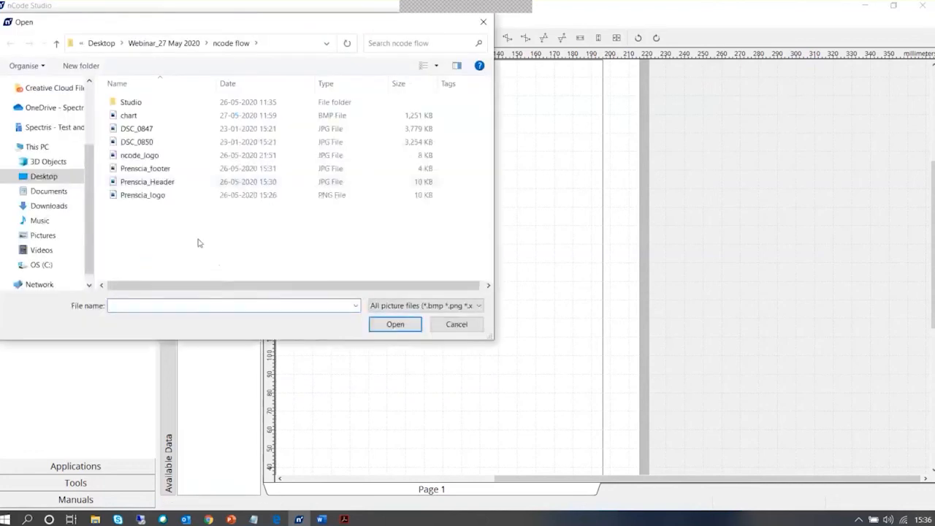
click(165, 184)
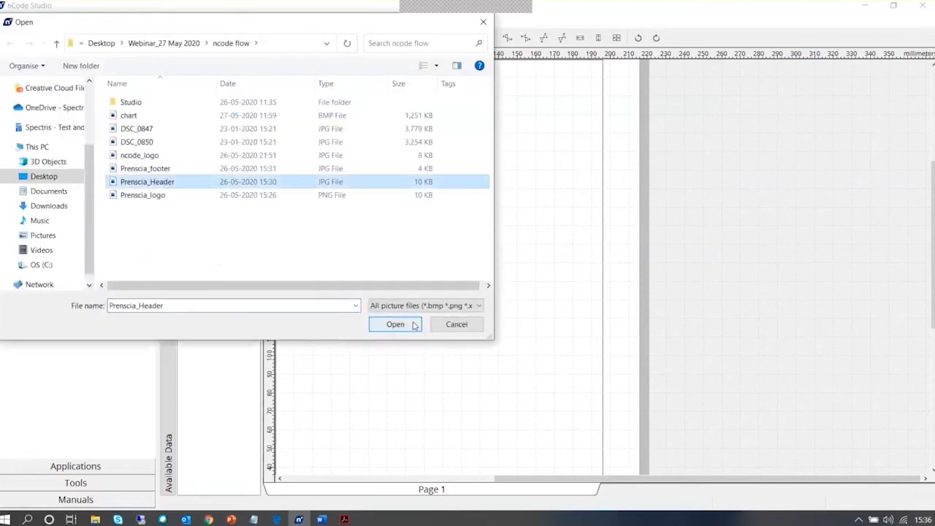
click(411, 324)
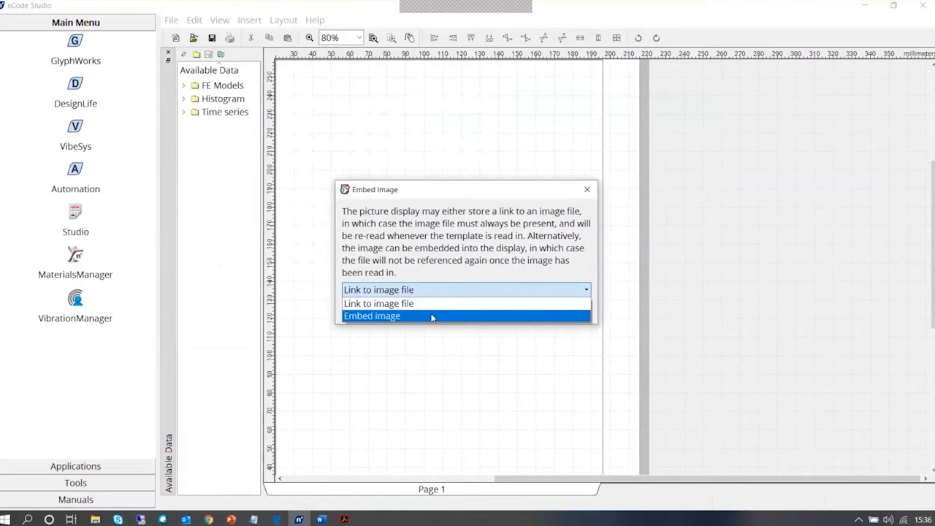
click(432, 316)
click(518, 310)
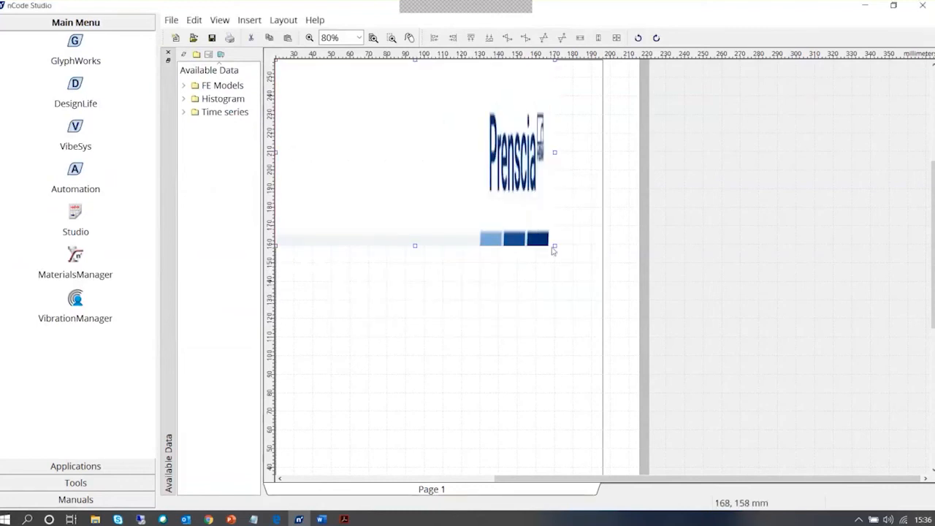
- Flatten the Prenscia header picture into a strip about 10 mm tall along the page's top margin
drag(553, 243, 532, 191)
drag(589, 180, 550, 241)
drag(413, 244, 433, 76)
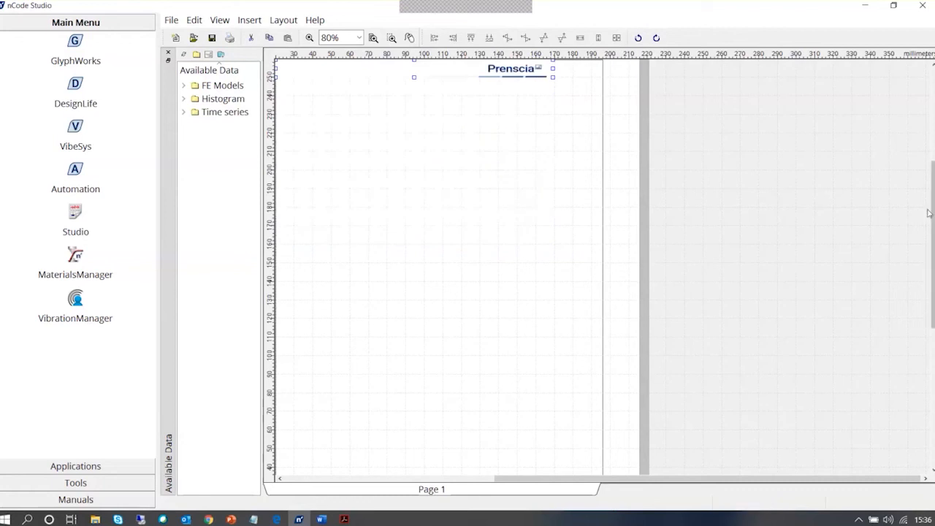
- Widen the Prenscia header picture towards the page's right margin so that its right edge sits at about 190 mm
drag(929, 212, 621, 144)
click(483, 135)
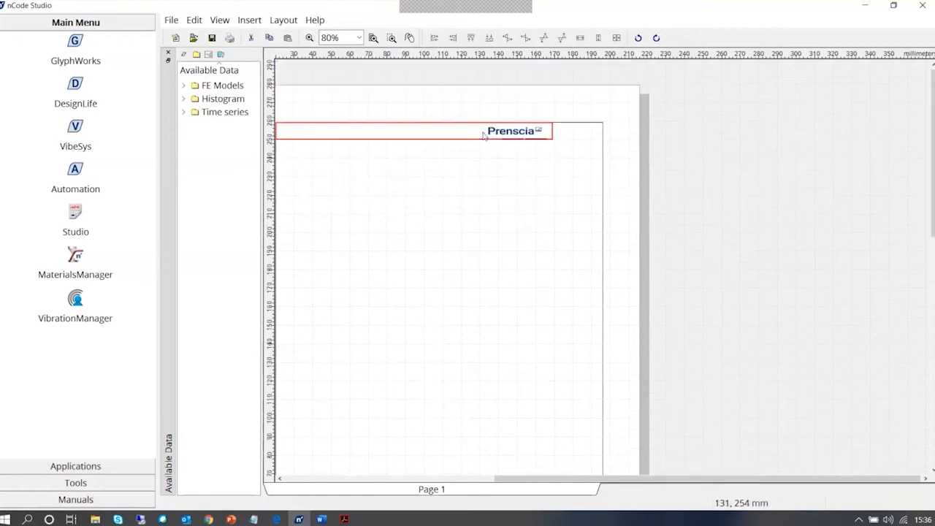
click(520, 131)
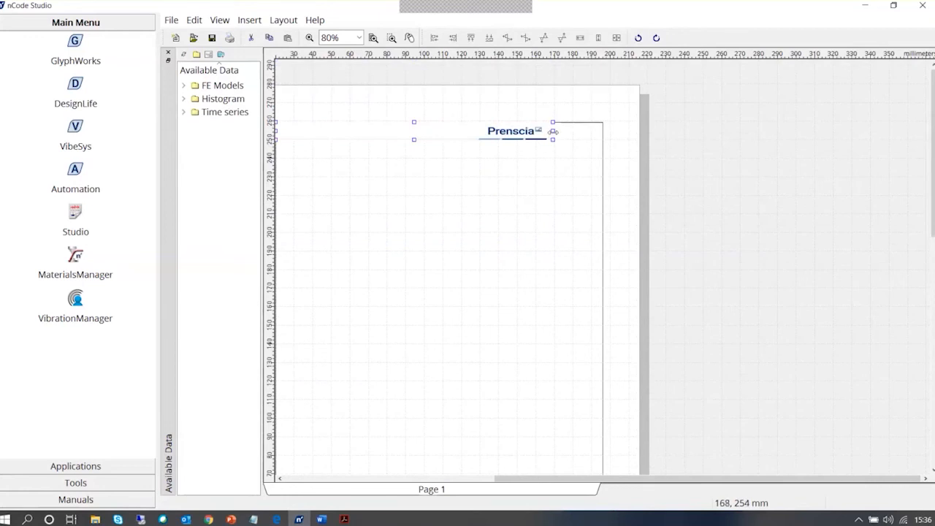
drag(553, 132, 606, 134)
click(514, 203)
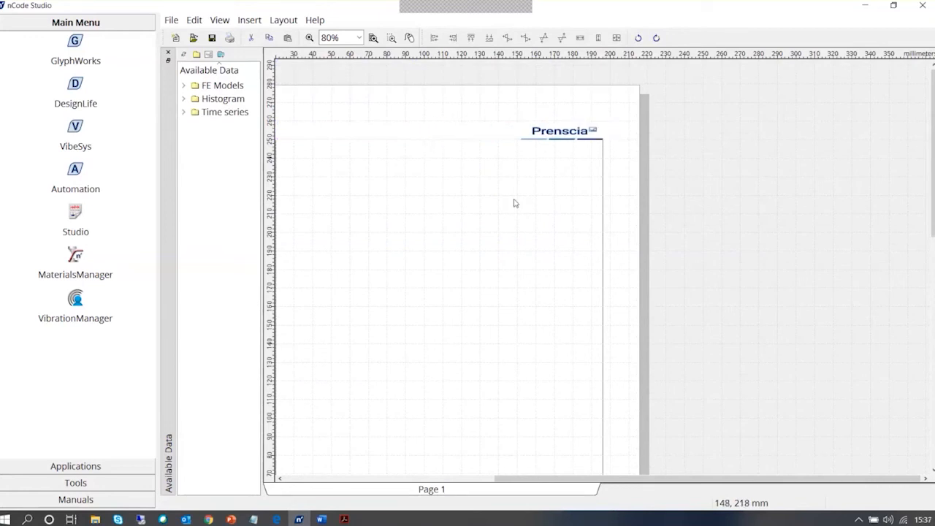
click(610, 136)
drag(604, 131, 592, 131)
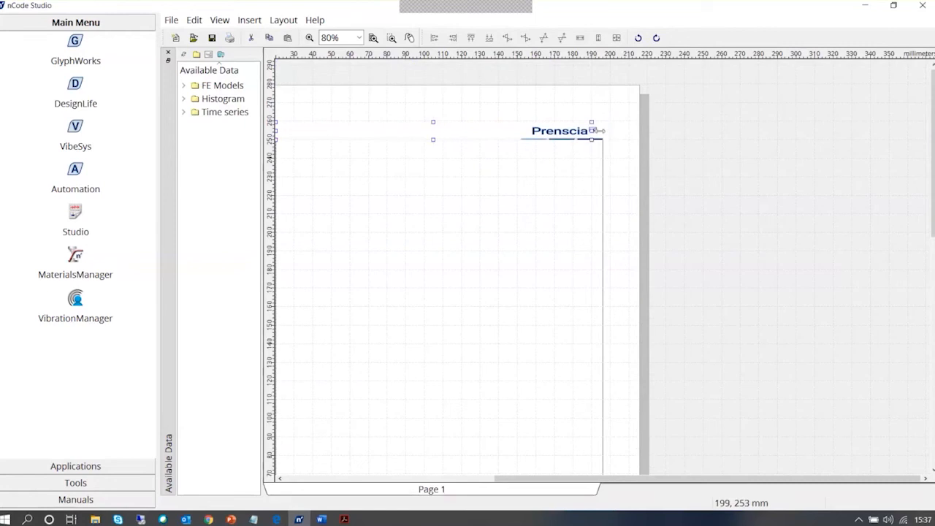
click(559, 175)
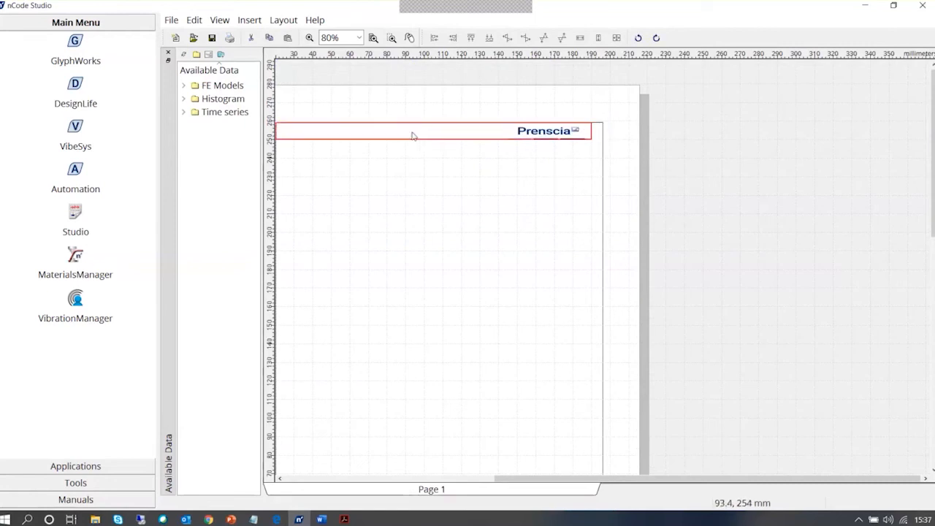
click(412, 136)
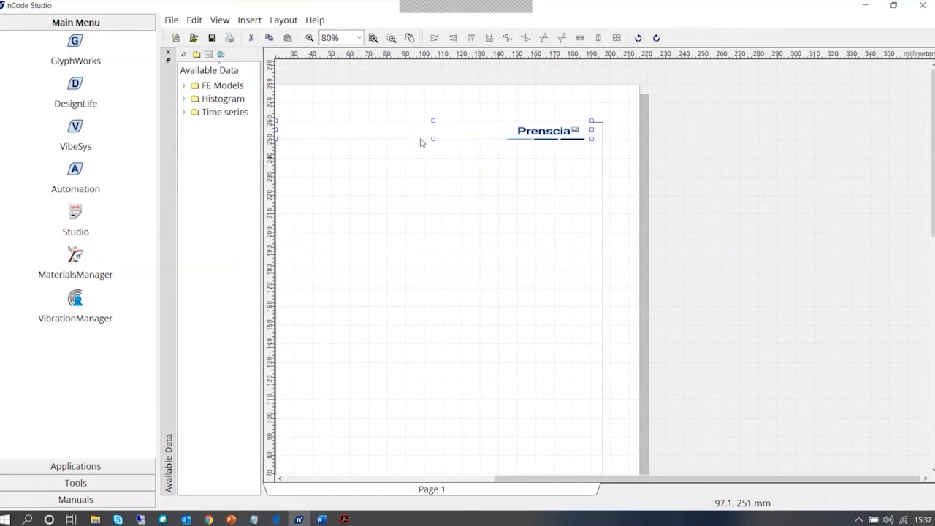
- Move the Prenscia header picture down about 10 mm so that its top edge sits at about 250 mm
drag(422, 145, 415, 147)
click(490, 211)
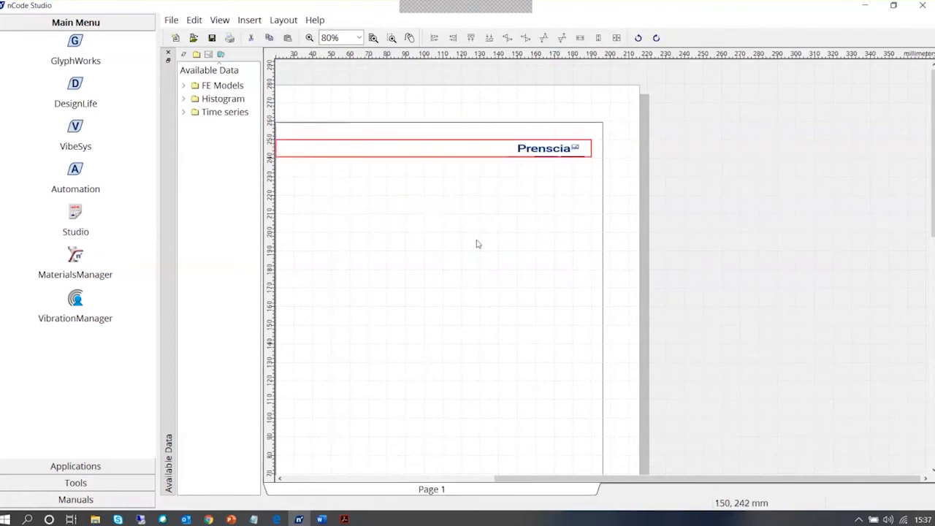
- Insert a picture display on Page 1 using the Prenscia_footer image from the ncode flow folder, embedding the image
scroll(470, 236, down, 3)
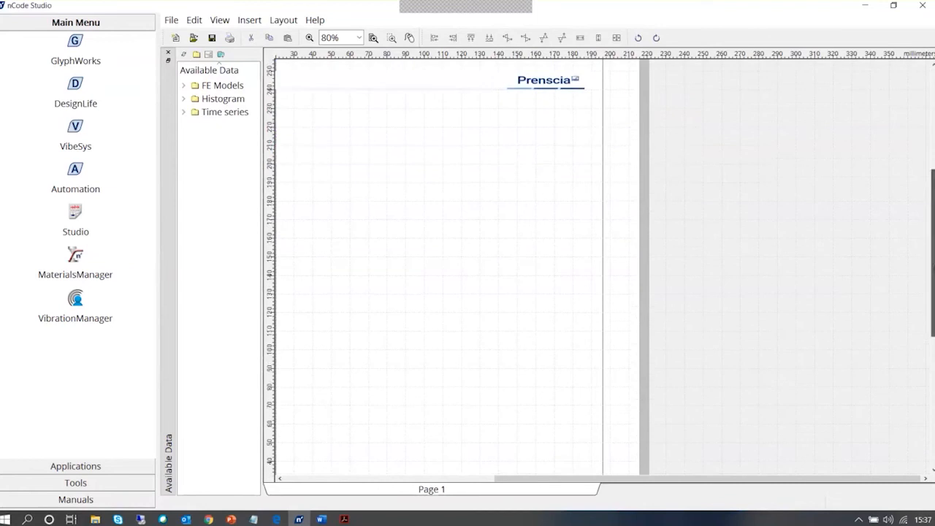
click(248, 20)
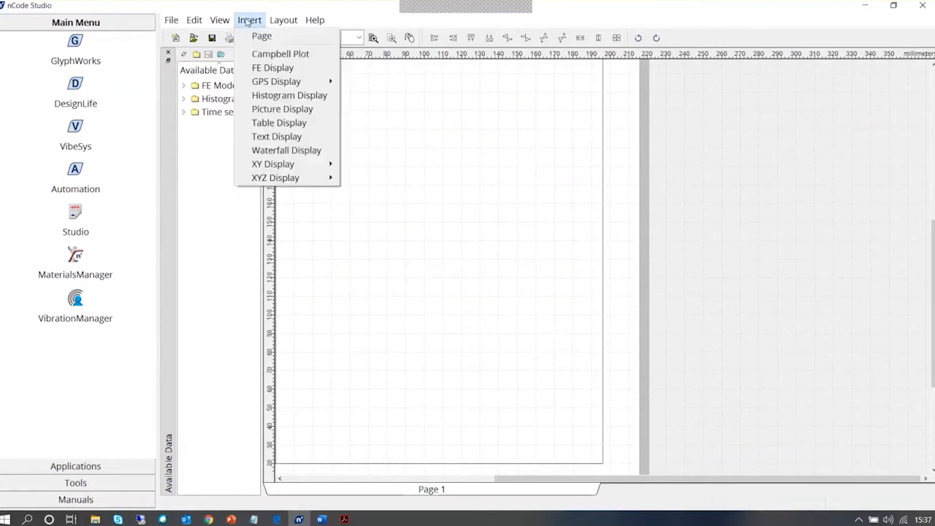
click(310, 109)
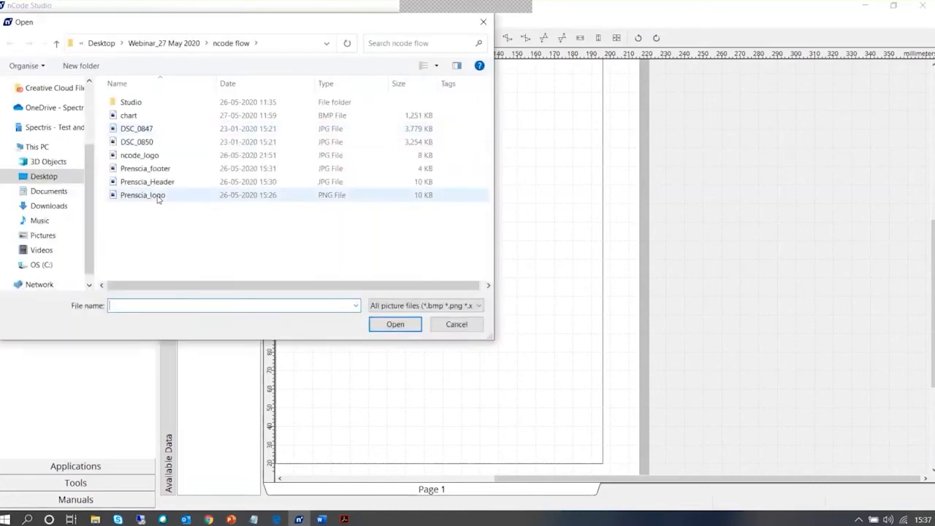
click(145, 168)
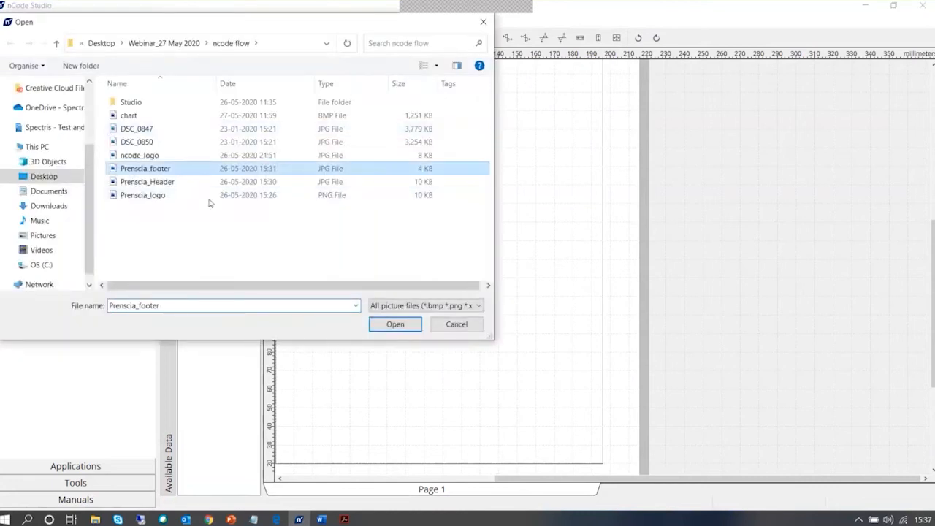
click(394, 324)
click(390, 292)
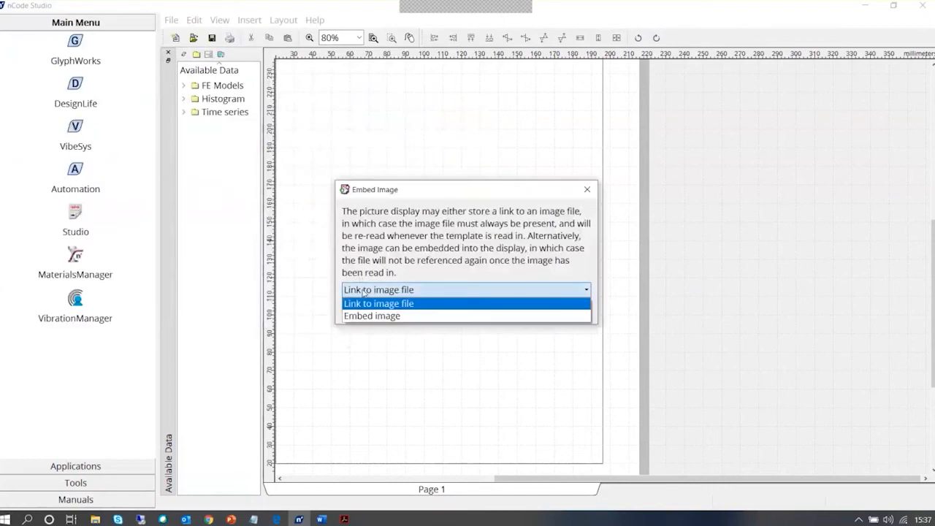
click(366, 315)
click(518, 309)
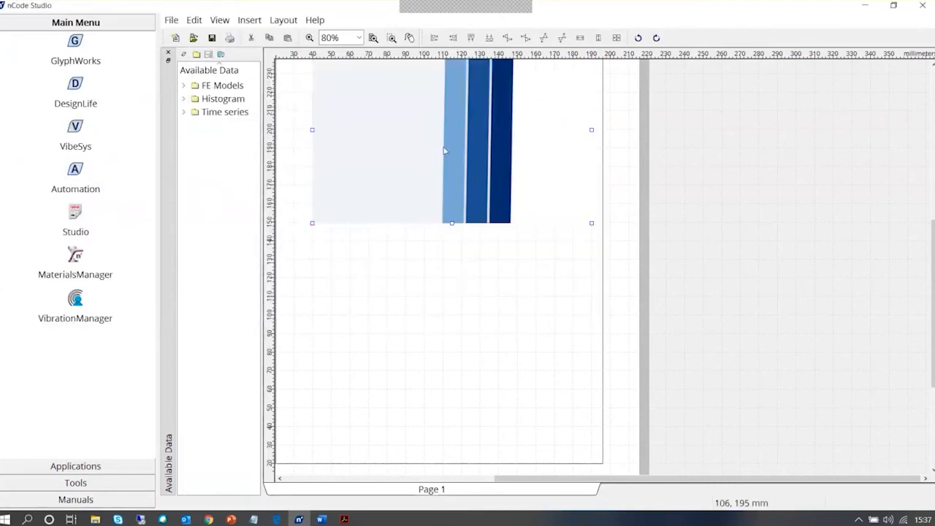
- Move the Prenscia footer picture to the page's bottom margin and resize it into a strip about 160 mm wide and 10 mm tall
click(443, 393)
drag(435, 392, 435, 389)
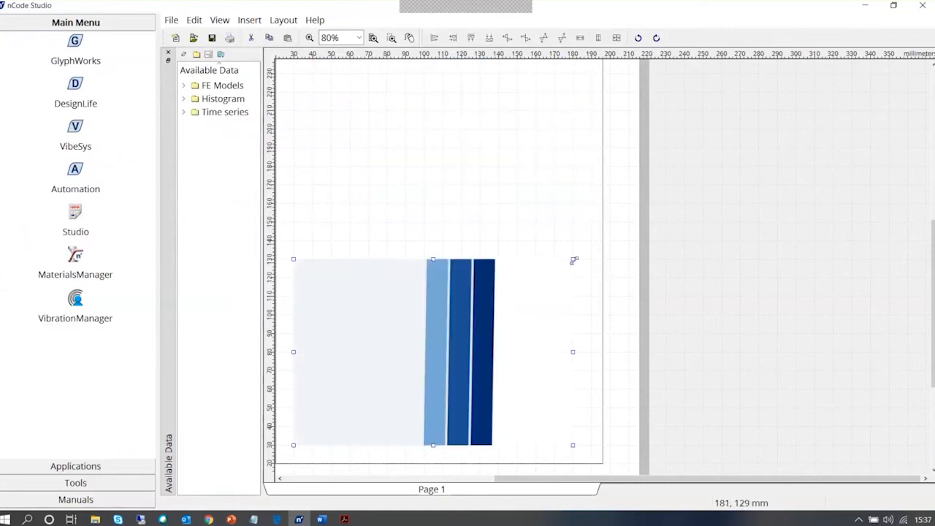
drag(573, 260, 637, 298)
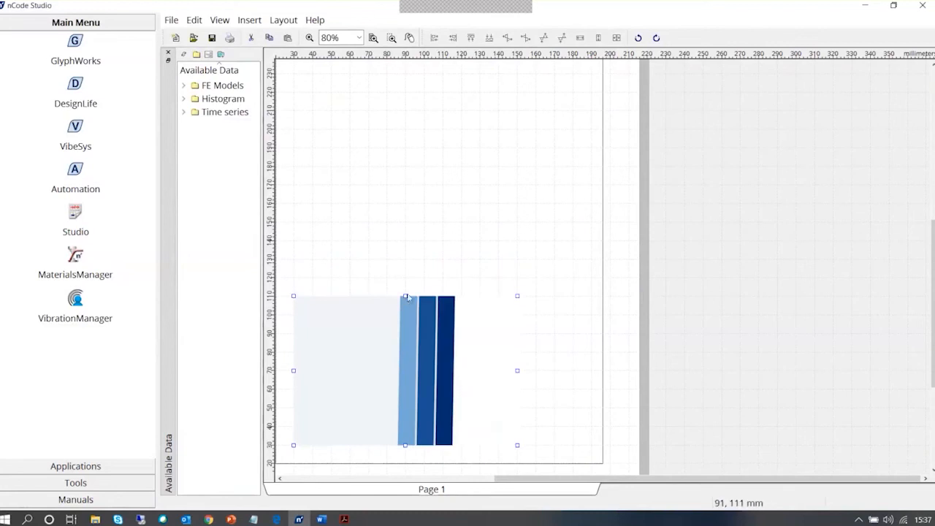
drag(406, 297, 405, 425)
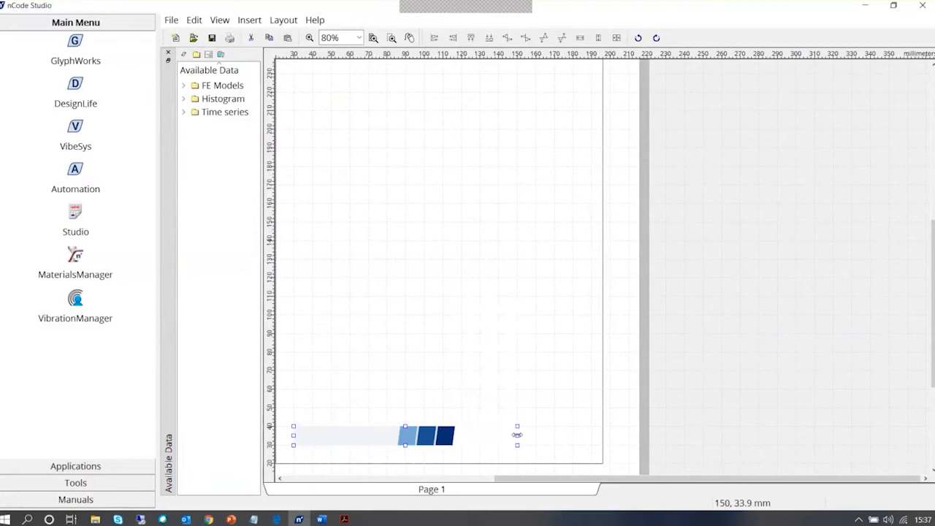
drag(518, 435, 606, 435)
click(483, 344)
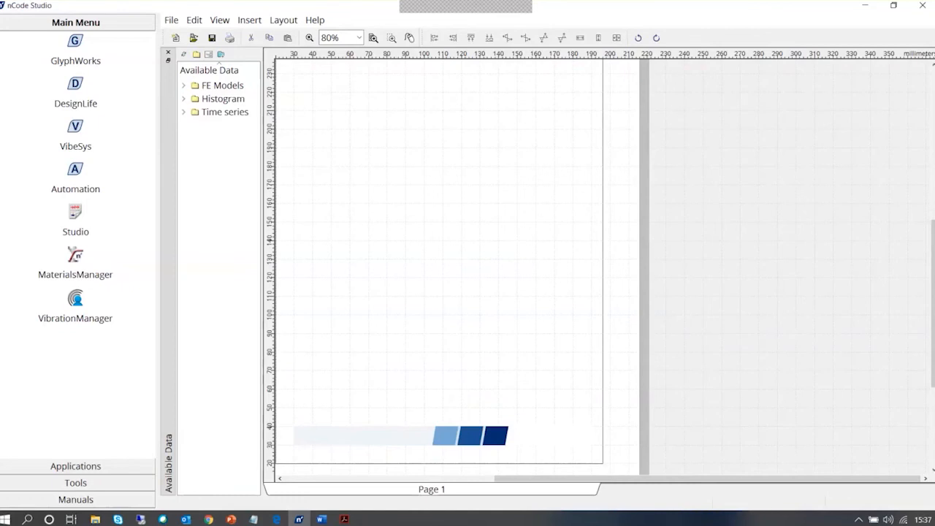
scroll(933, 240, up, 1)
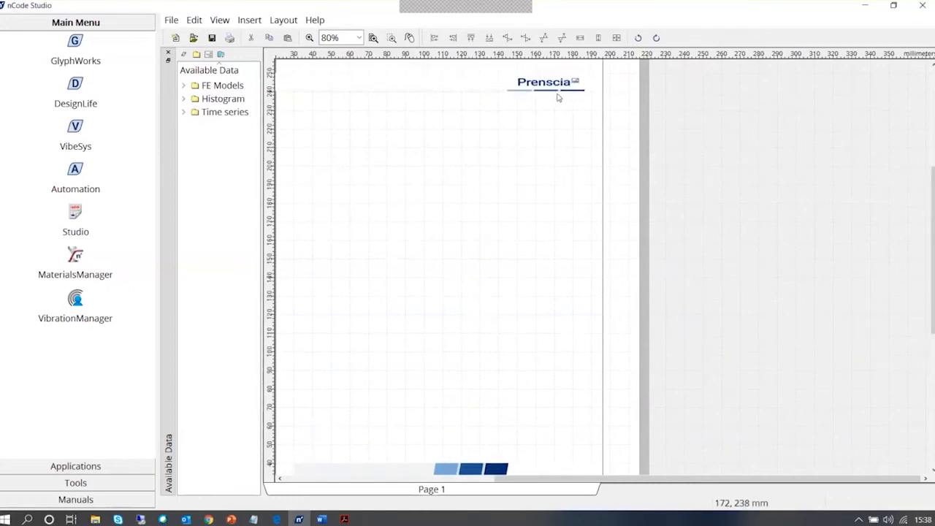
click(555, 91)
click(479, 454)
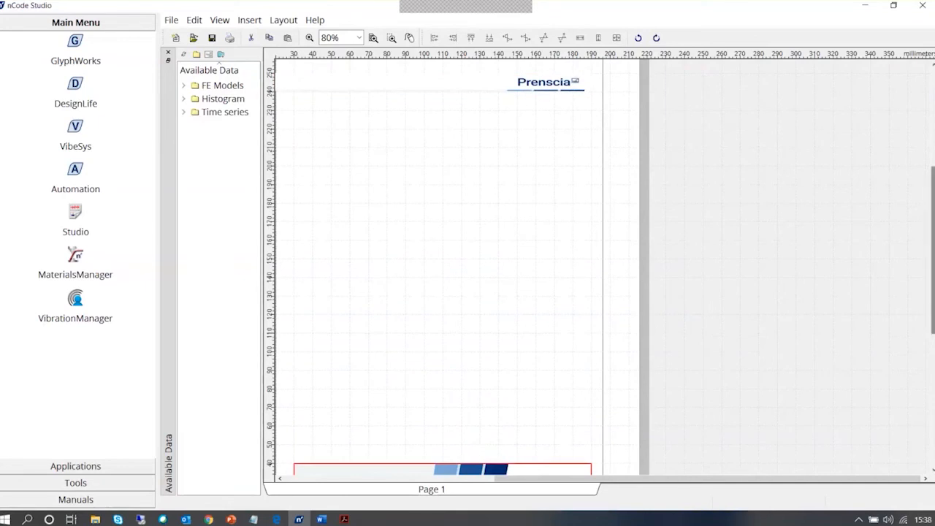
drag(933, 252, 933, 326)
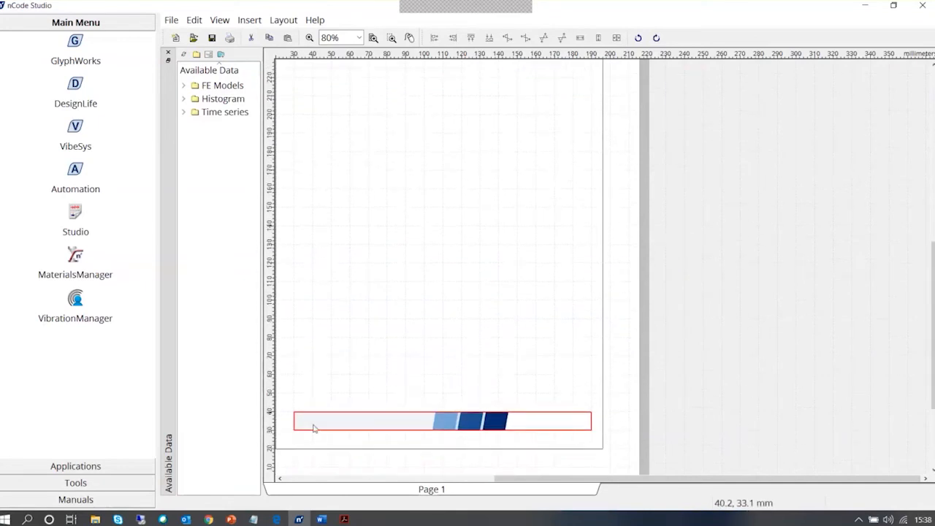
click(314, 427)
right_click(312, 357)
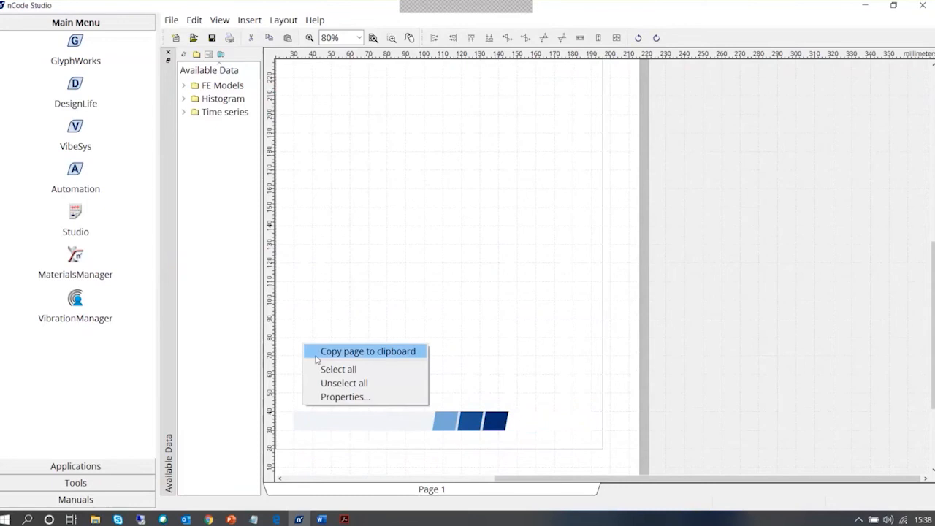
click(320, 307)
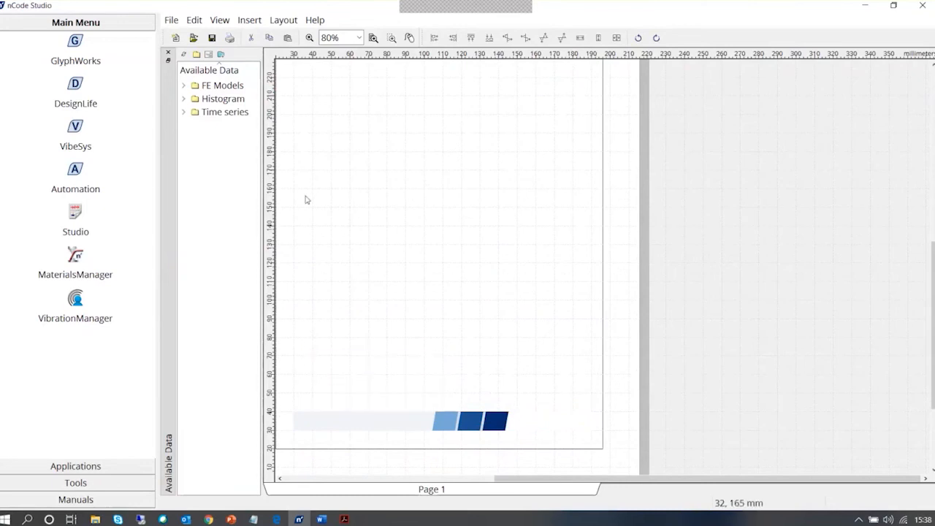
- Insert a text display on Page 1, leaving its text empty
click(249, 20)
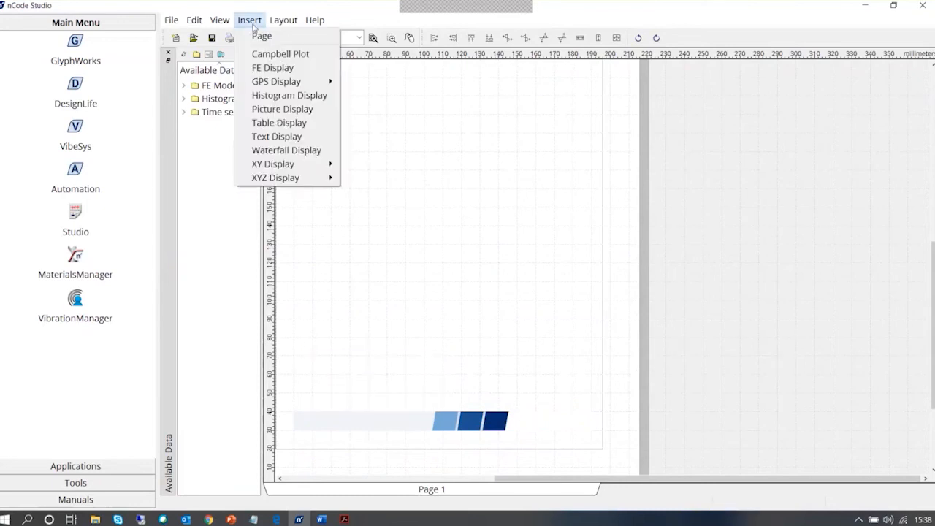
click(291, 138)
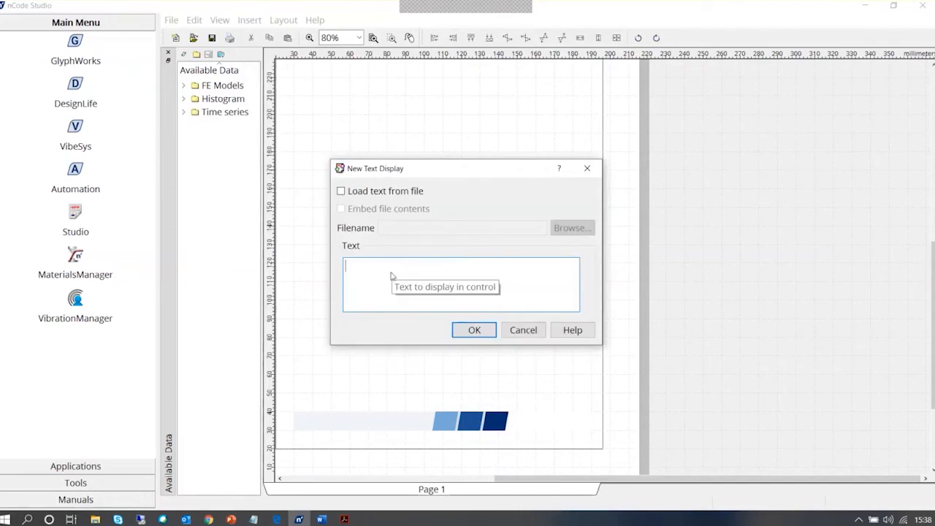
click(474, 330)
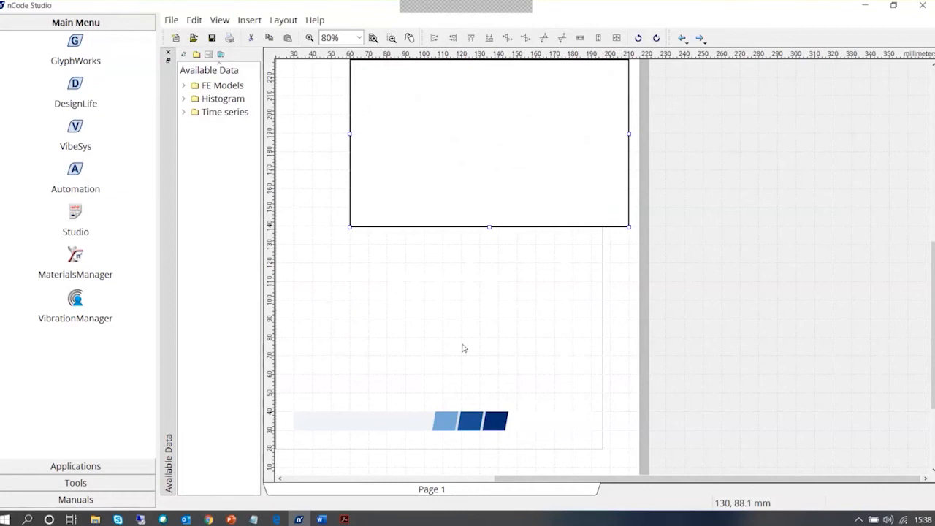
- Shrink the empty text display to about 45 mm by 10 mm and place it over the left end of the footer strip
drag(629, 226, 565, 95)
click(379, 85)
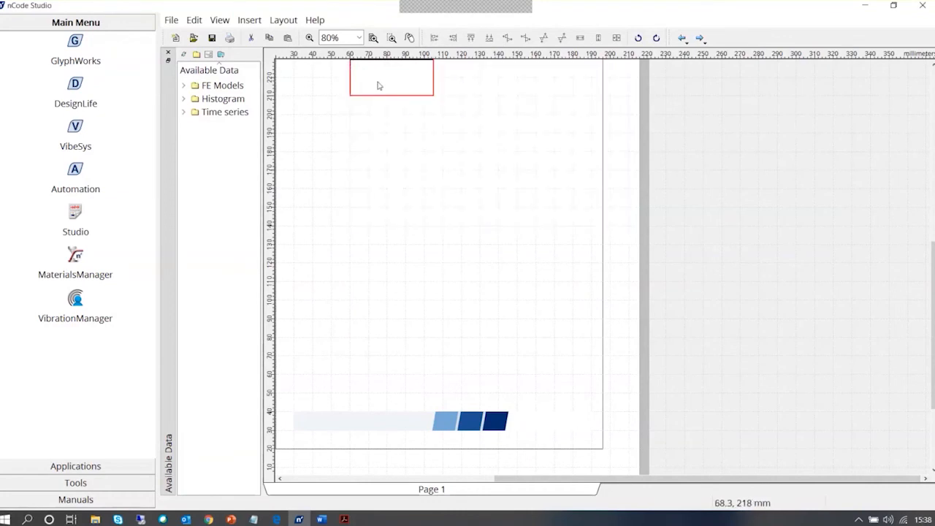
drag(379, 86, 334, 422)
click(337, 413)
right_click(337, 427)
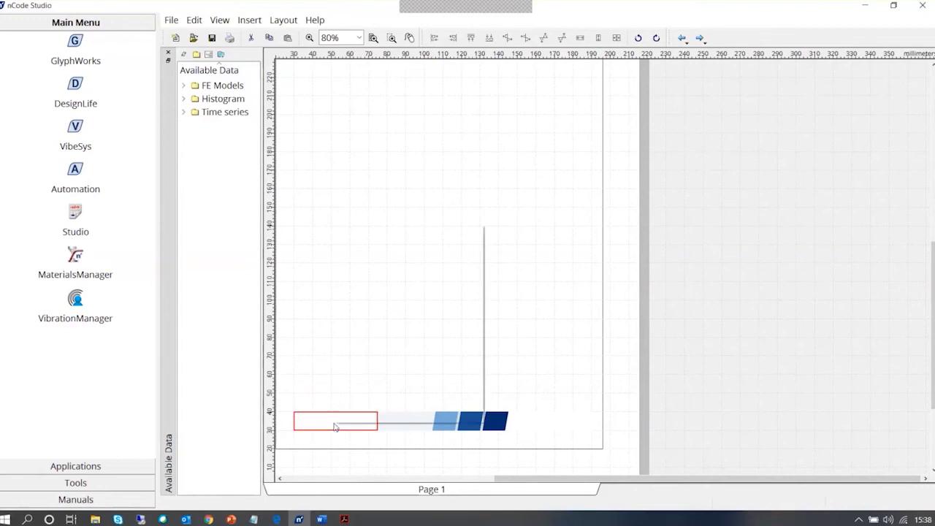
click(361, 419)
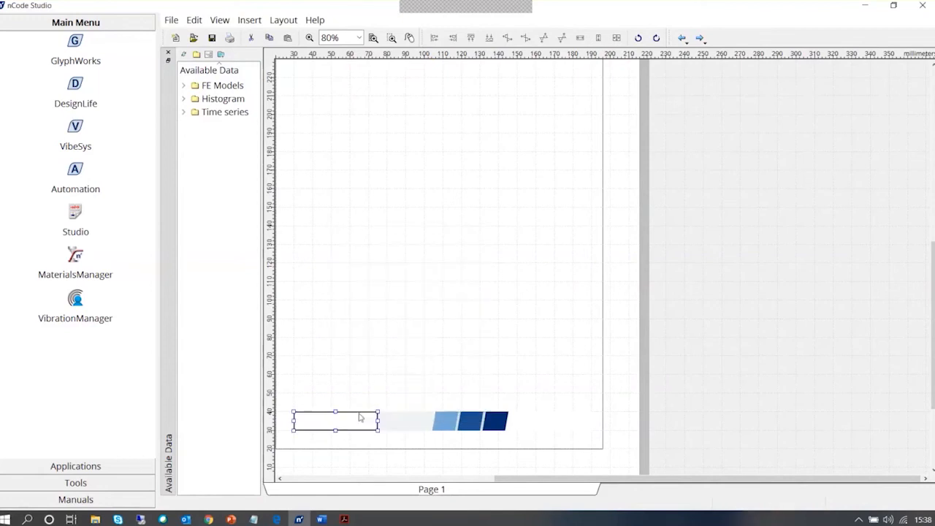
- Open the Text/Font properties of the text display on the footer, ready for entering its text
right_click(360, 430)
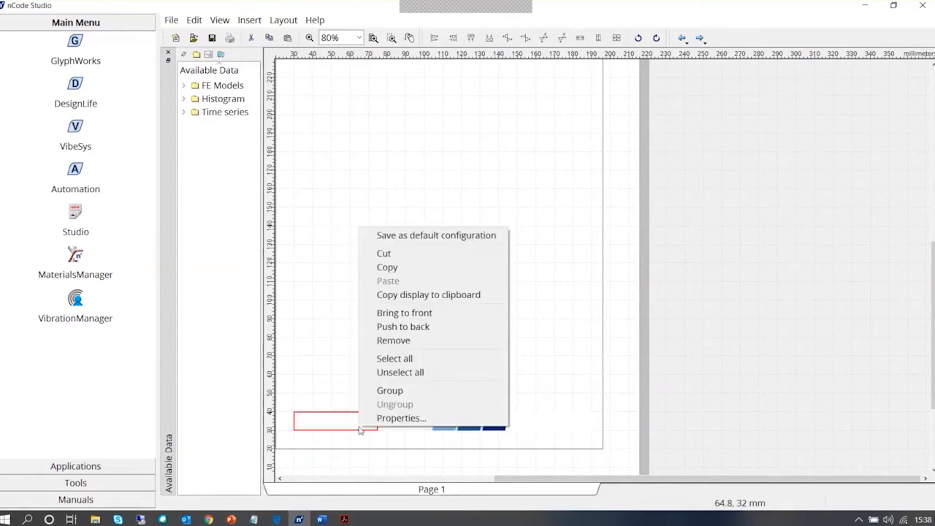
click(401, 418)
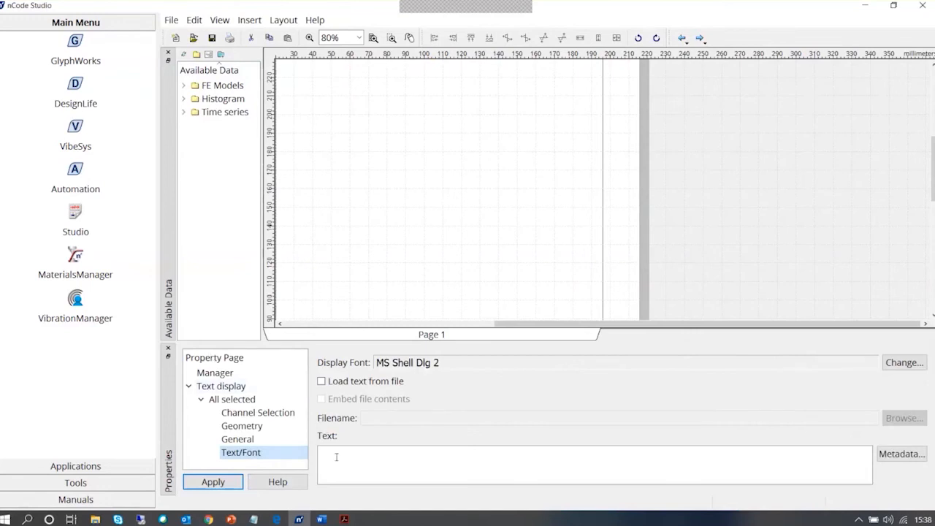
click(535, 458)
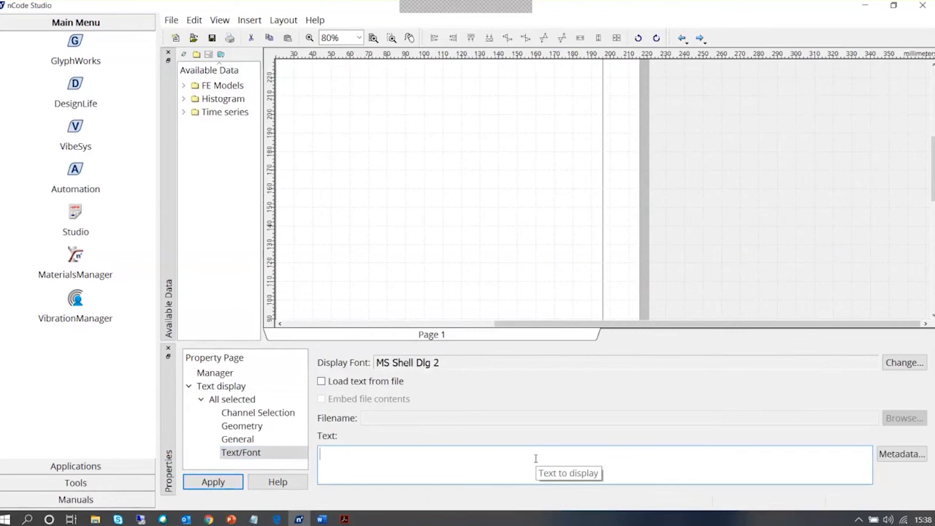
- Examine the metadata available under Data1's Test attributes for the text display, and leave the selection without inserting any
click(902, 453)
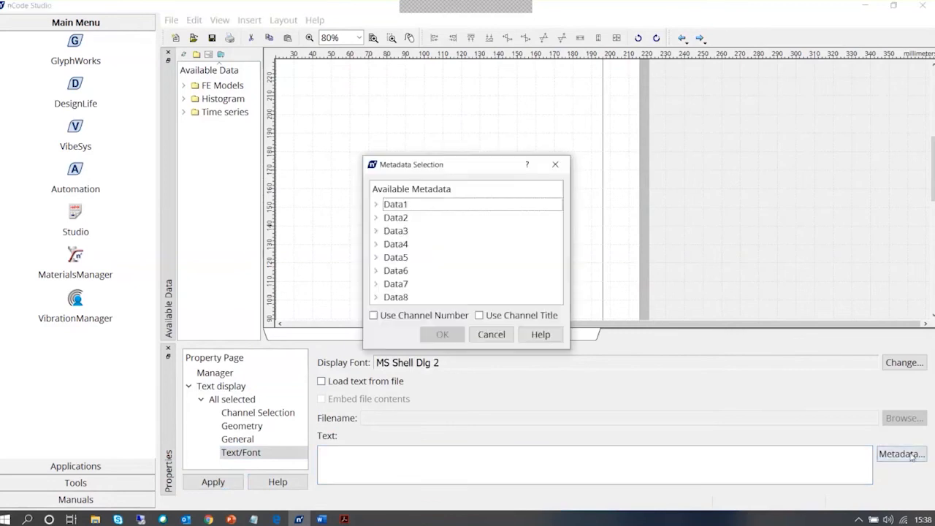
click(375, 204)
click(388, 218)
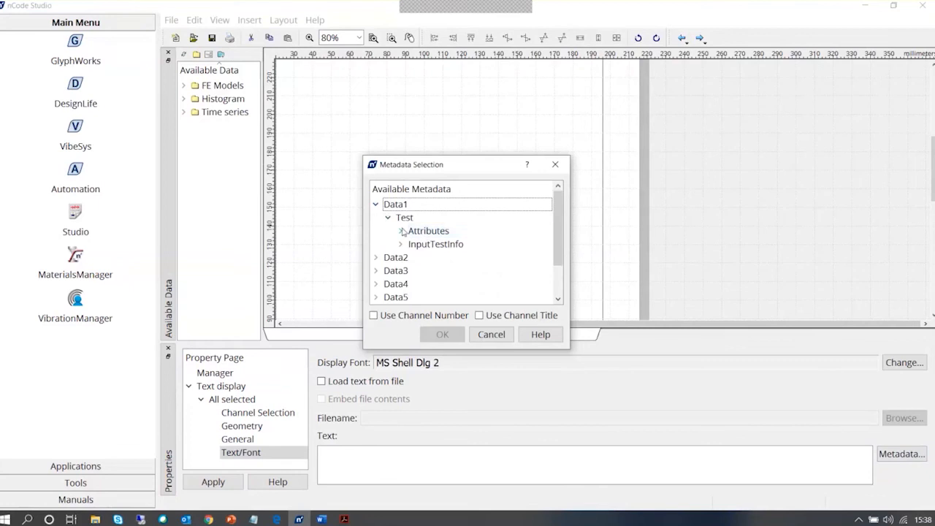
double_click(424, 231)
click(433, 246)
click(436, 258)
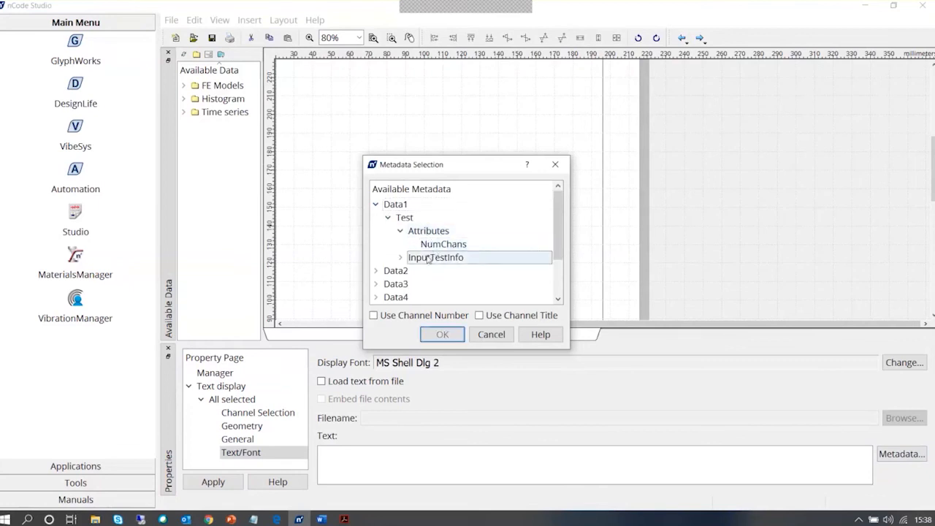
click(491, 333)
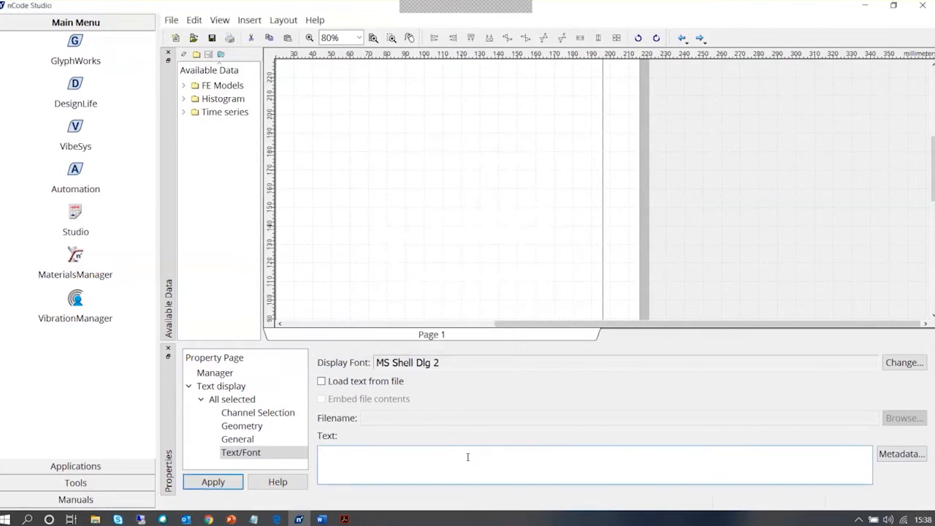
- Set the footer text display's text to eval(date(1)), apply it, and close the properties
text(eval(date(1))
click(208, 486)
click(168, 350)
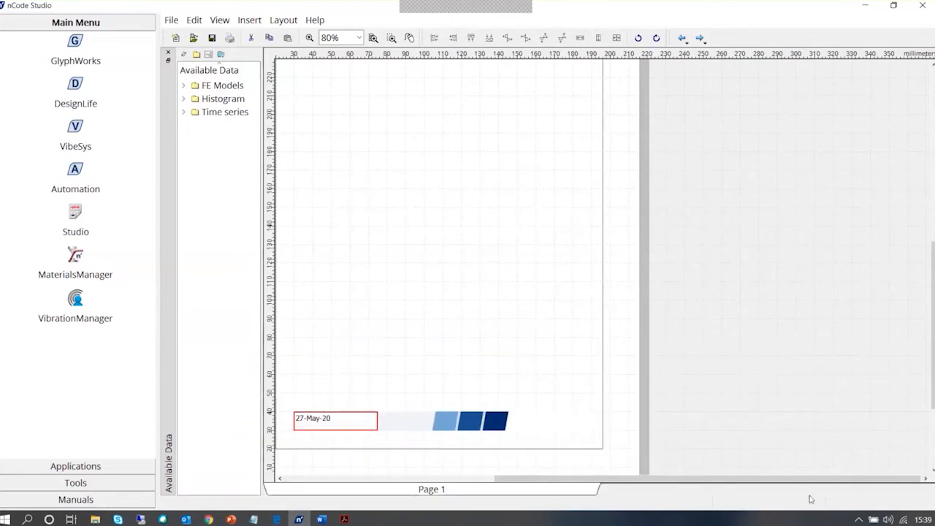
- Change the footer text display's date expression to eval(date(4)), apply it, and close the properties
double_click(316, 424)
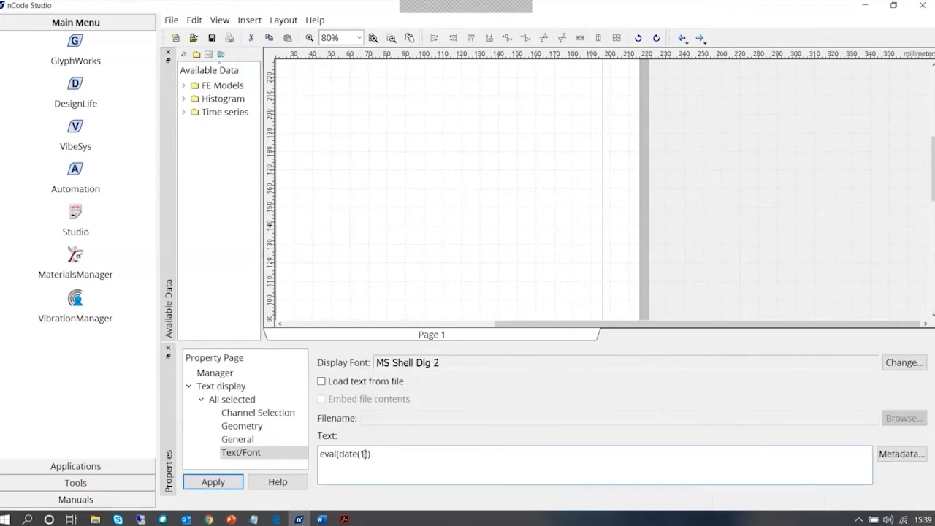
key(BackSpace)
text(4)
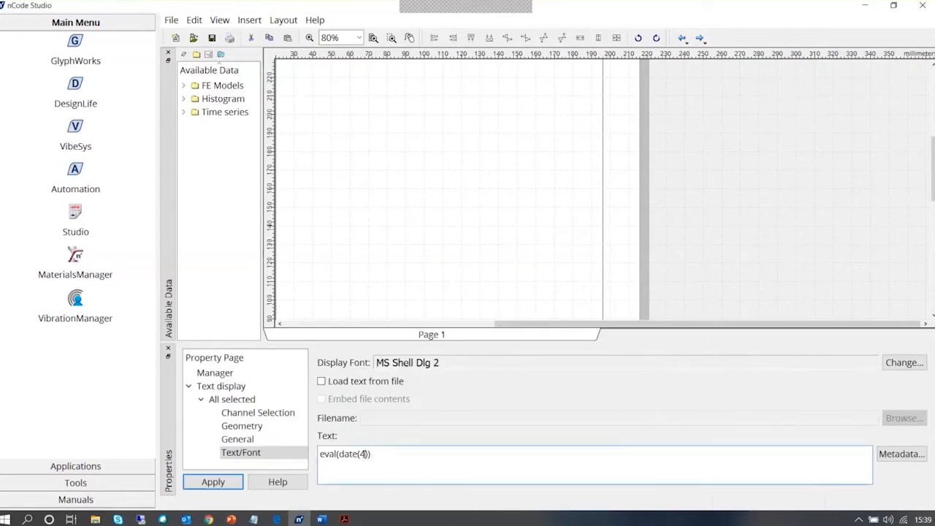
click(214, 483)
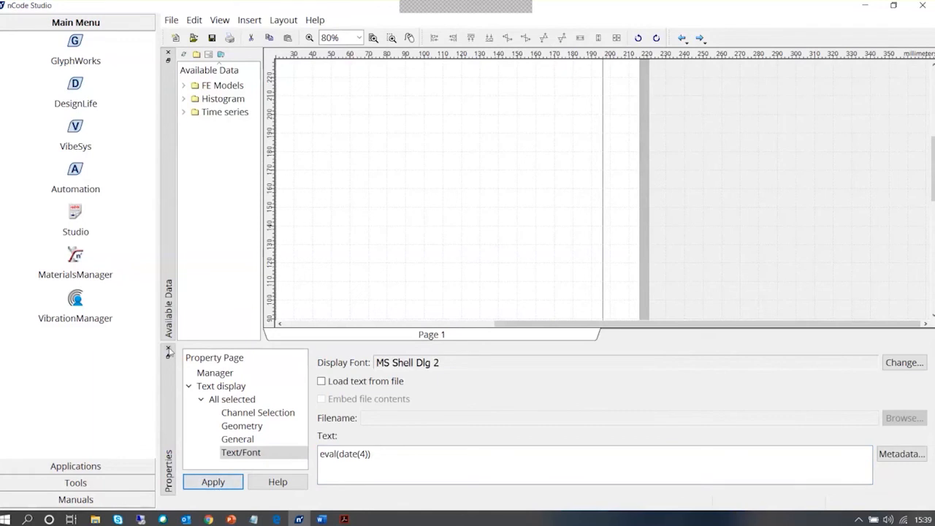
click(168, 349)
- Turn off the border of the footer's date text display, apply the change, and close the properties
double_click(354, 420)
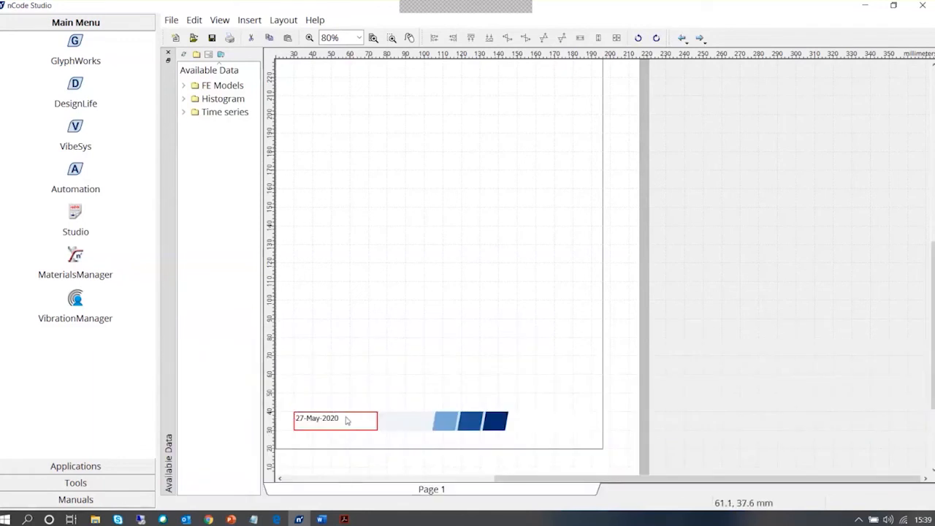
right_click(357, 427)
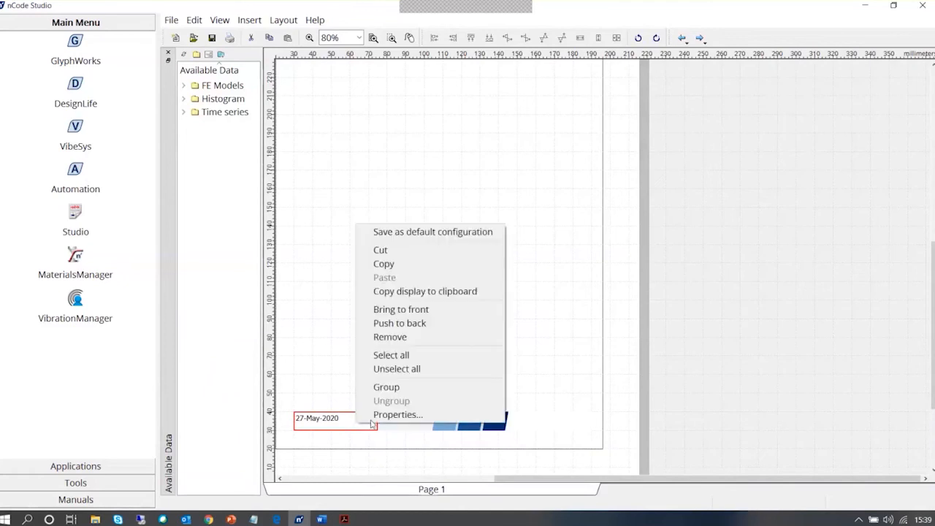
click(374, 415)
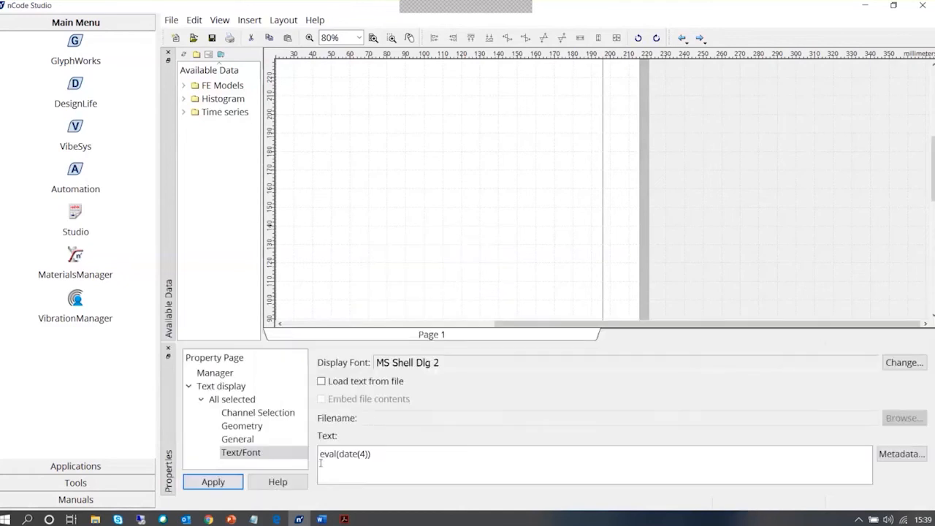
click(252, 441)
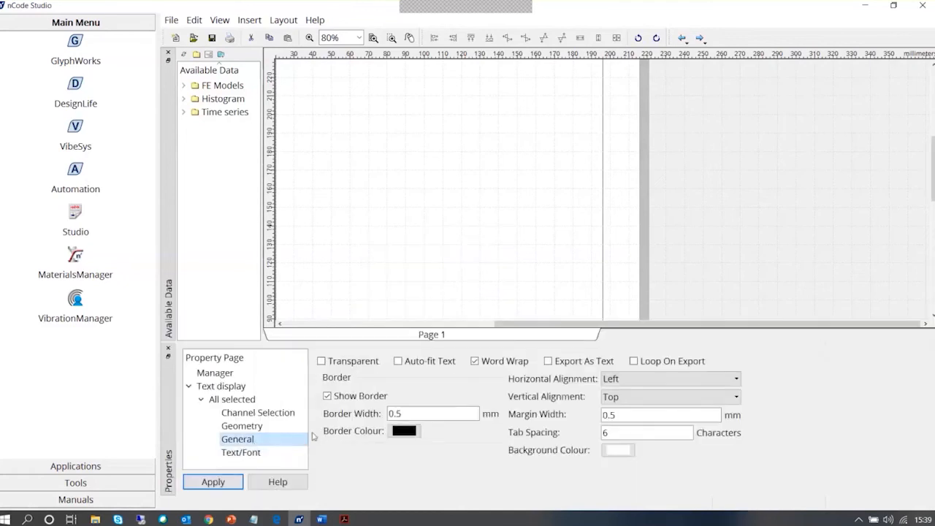
click(365, 395)
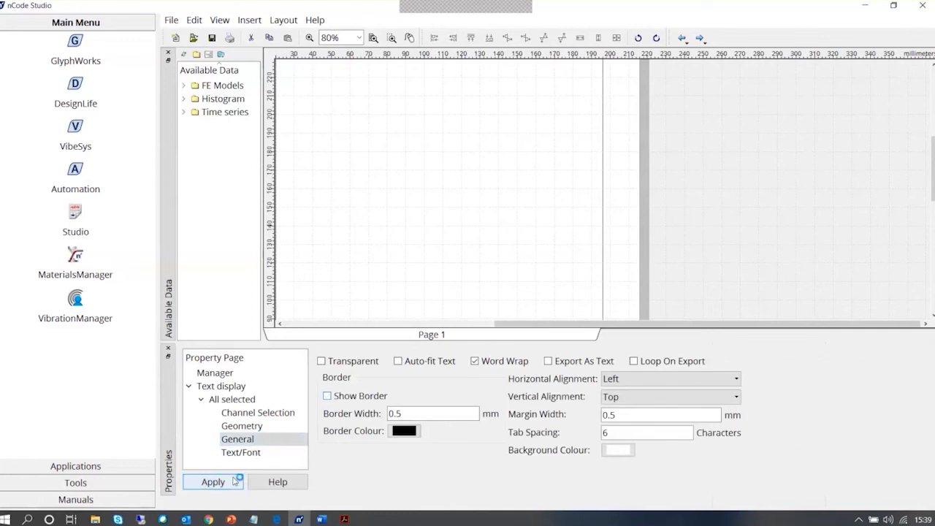
click(169, 348)
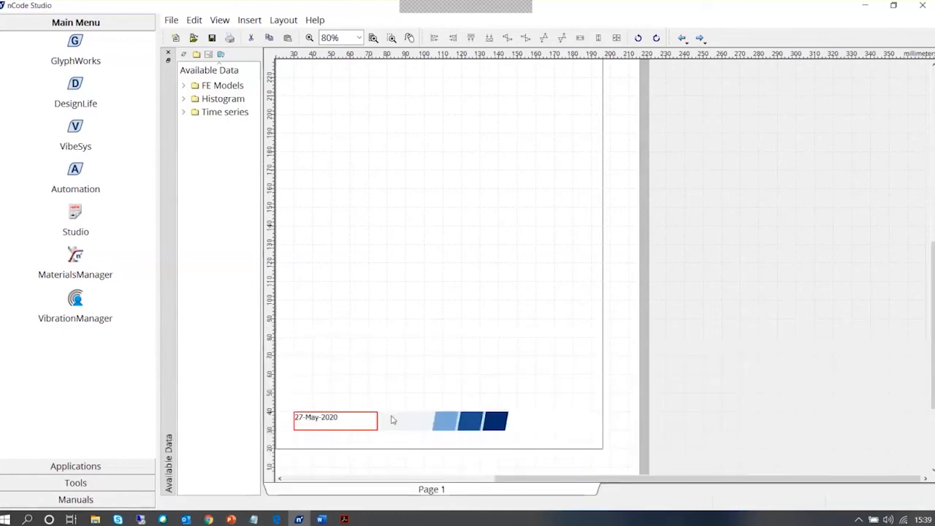
- Make the footer's date text display transparent, close the properties, and deselect the display
right_click(322, 425)
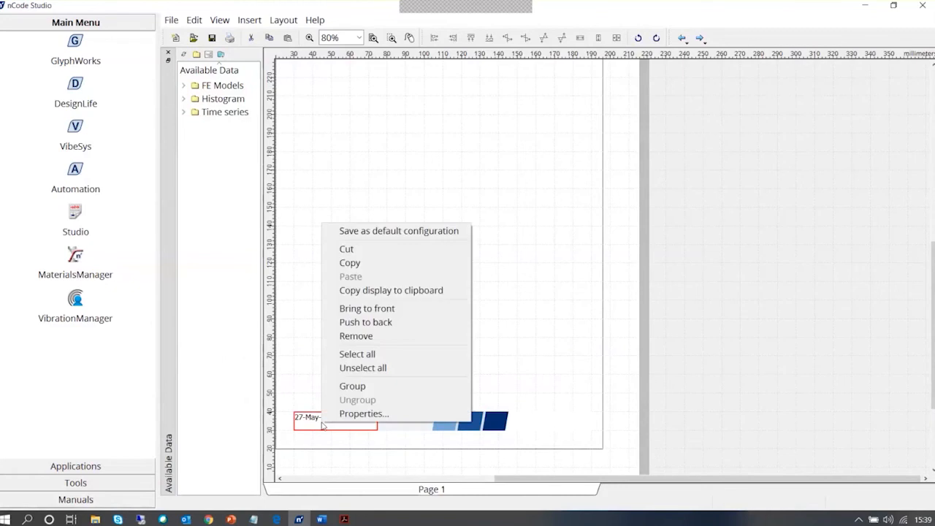
click(364, 413)
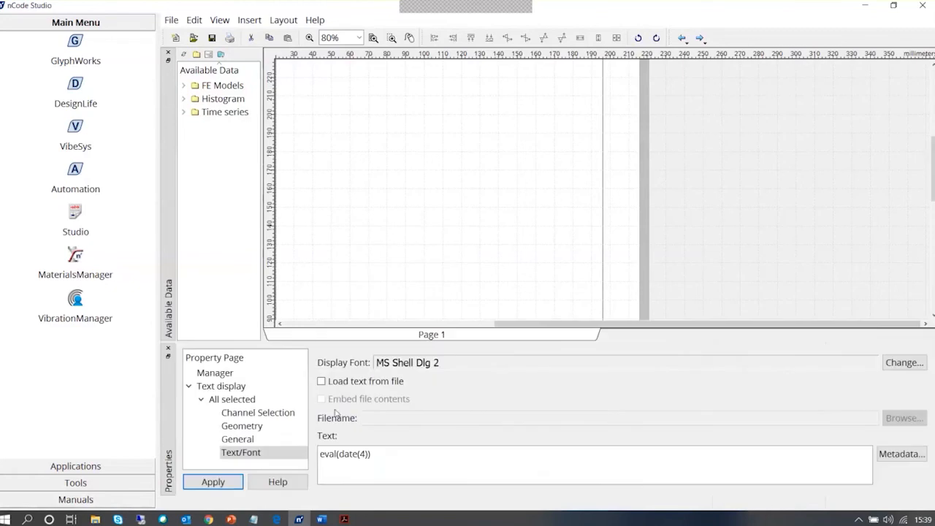
click(230, 442)
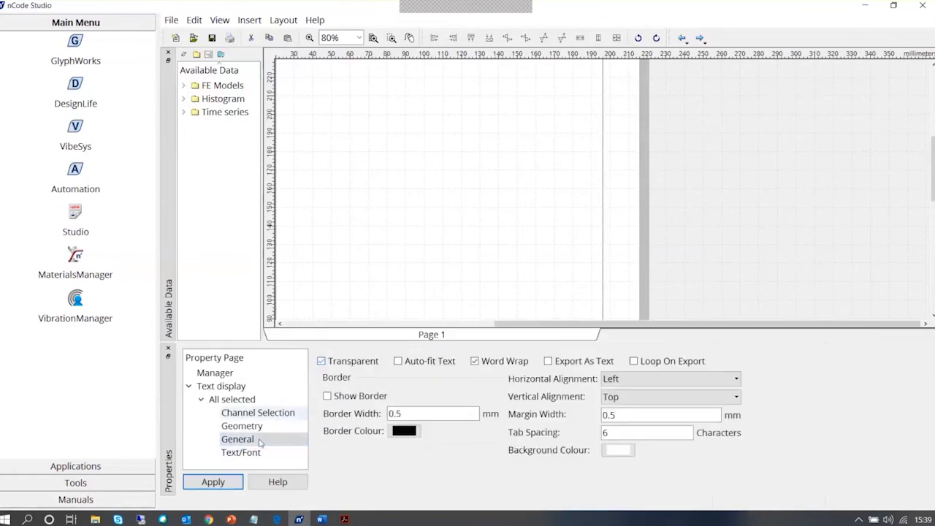
click(169, 350)
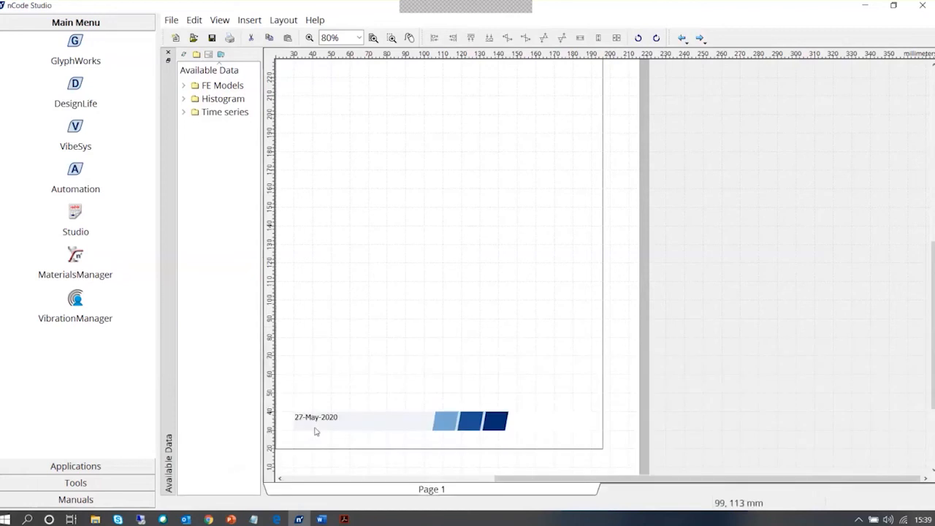
click(315, 423)
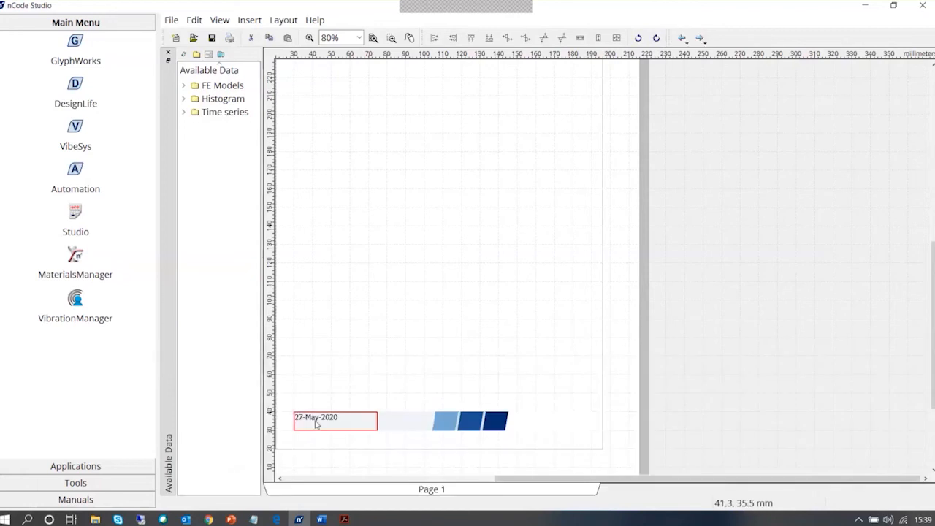
click(326, 429)
mouse_move(334, 431)
mouse_down()
mouse_move(329, 439)
mouse_move(349, 428)
mouse_up()
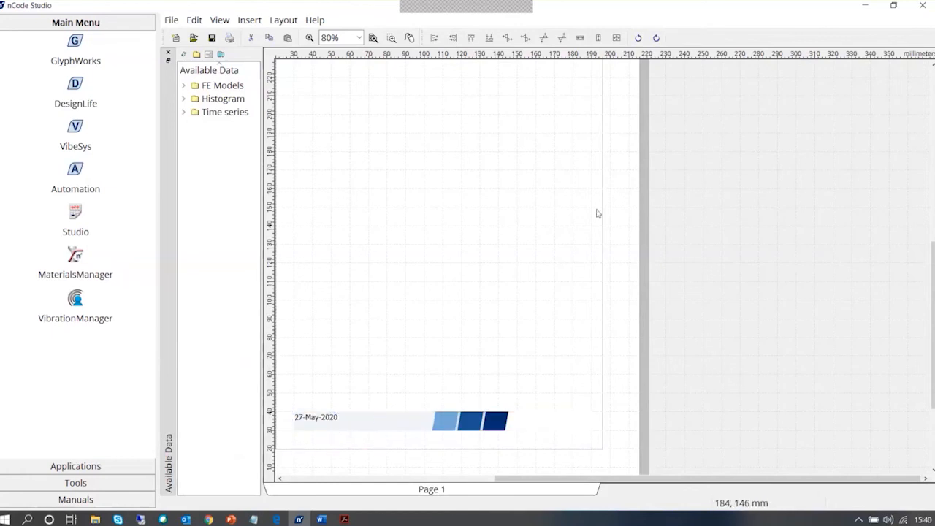
click(705, 194)
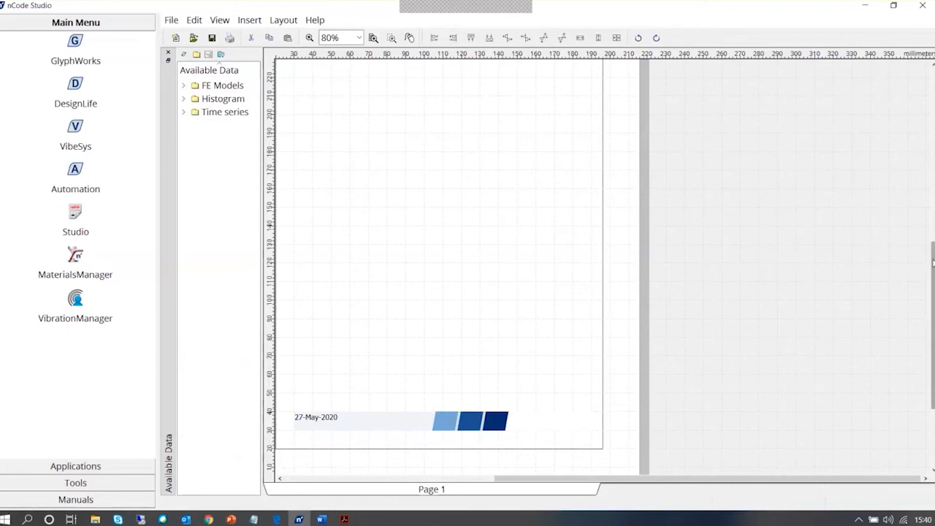
- Save the page layout as a Studio template file named sample template in the ncode flow folder
drag(932, 255, 933, 109)
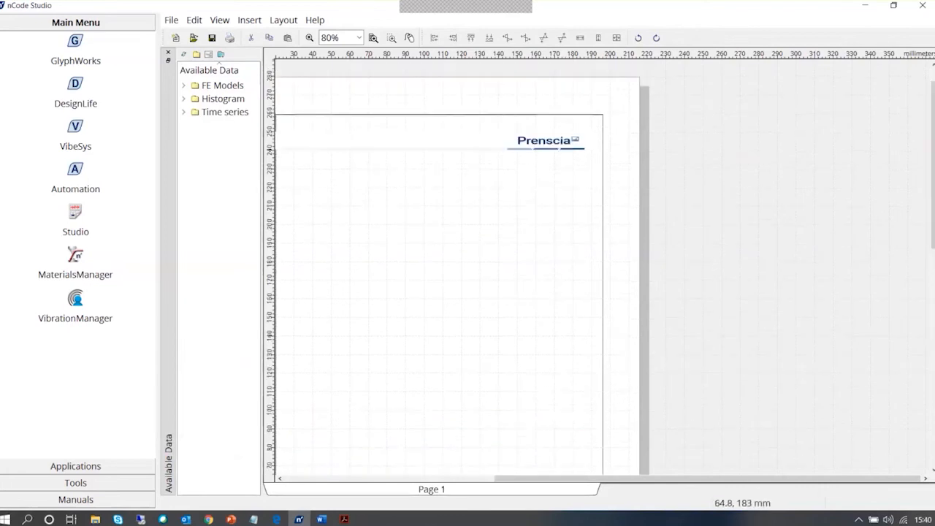
click(213, 38)
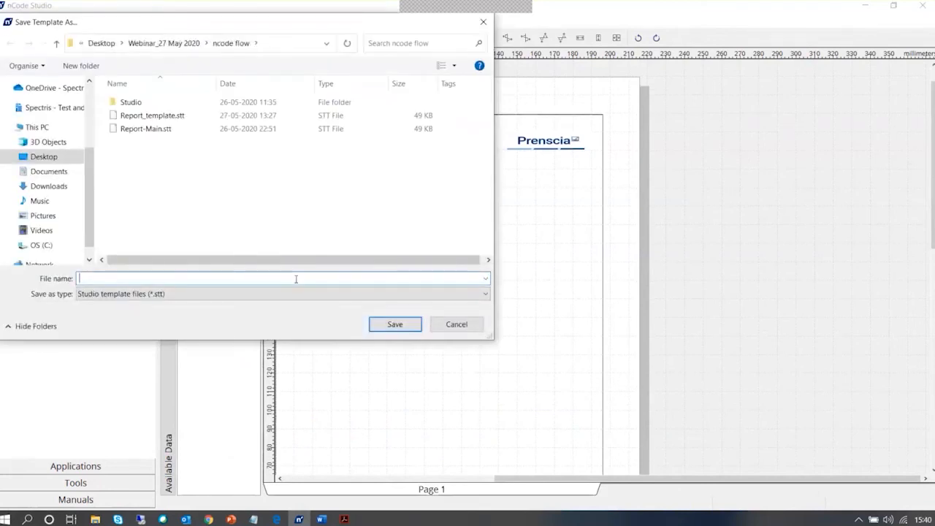
text(sample template)
key(Return)
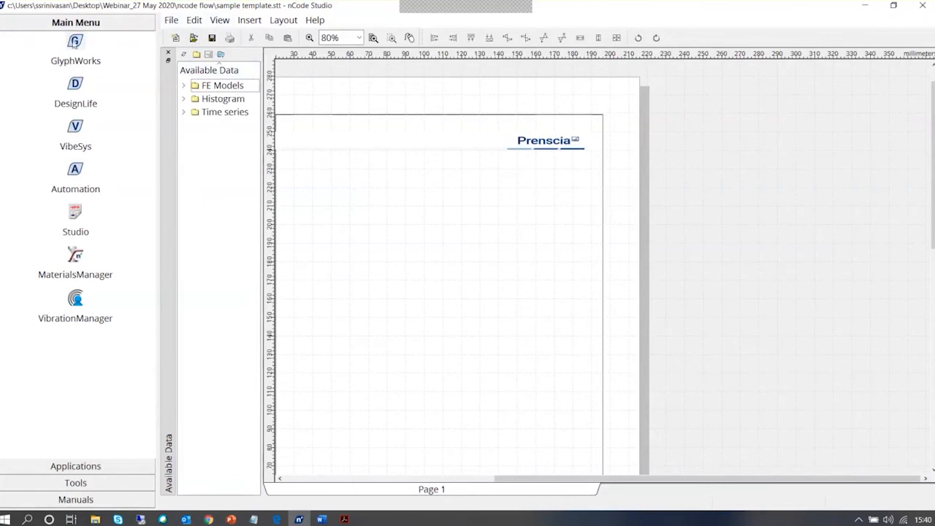
- Switch to GlyphWorks and delete the existing Studio display glyph from the Demo workspace
click(75, 41)
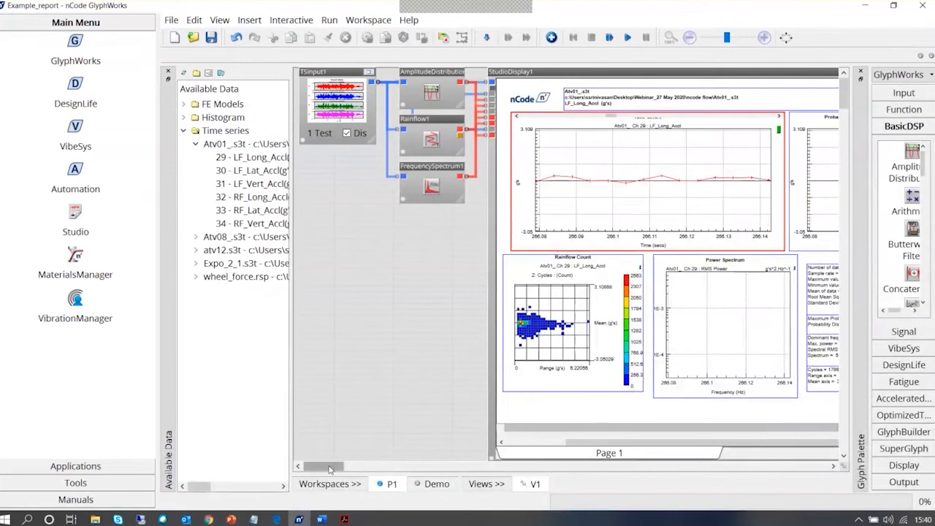
drag(329, 468, 339, 468)
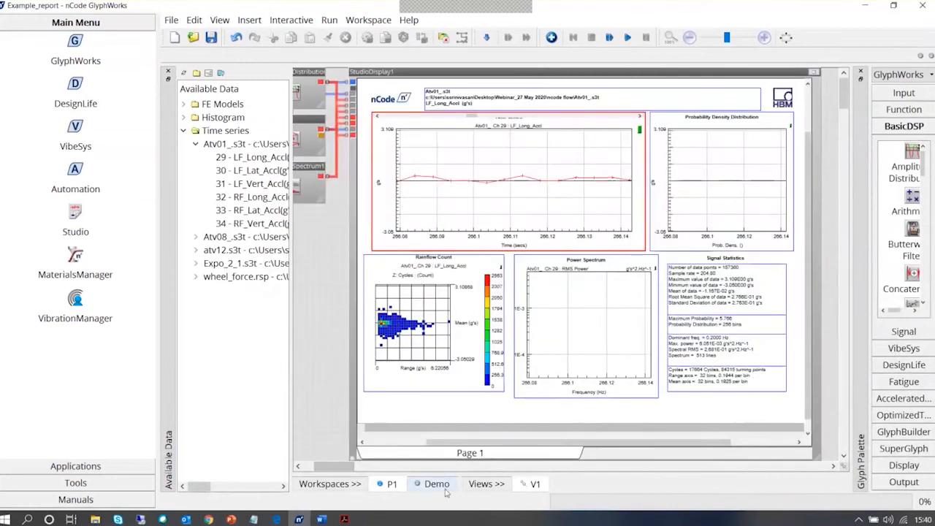
click(436, 484)
right_click(503, 186)
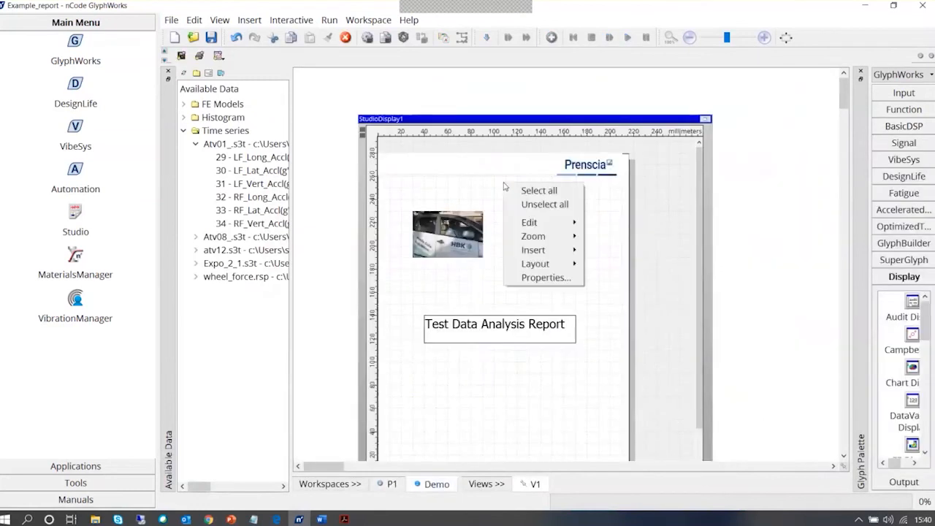
click(431, 163)
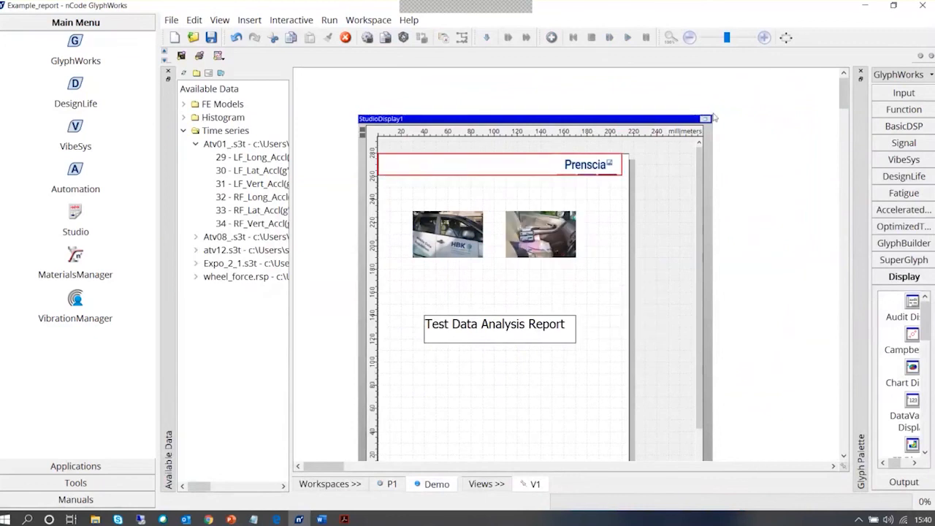
key(Delete)
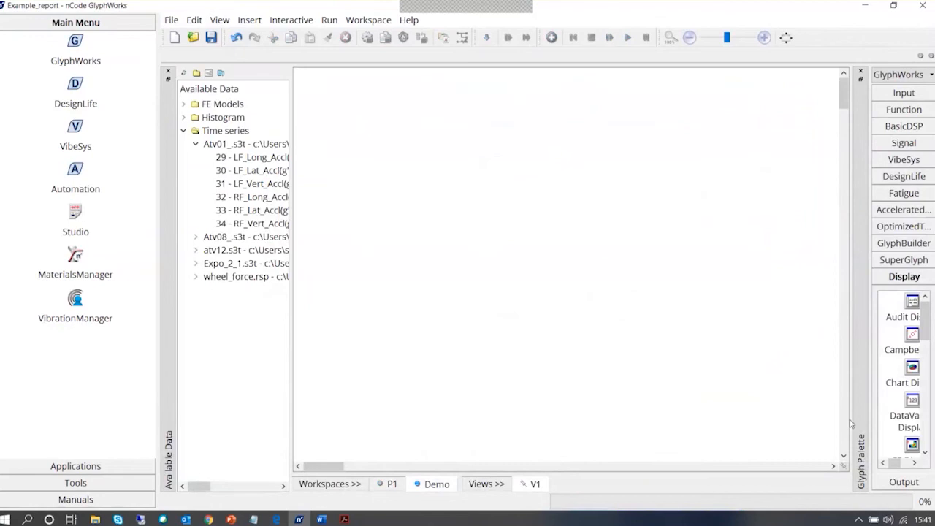
- Widen the glyph palette and add a new Studio Display glyph to the empty Demo workspace
drag(851, 424, 742, 413)
click(874, 418)
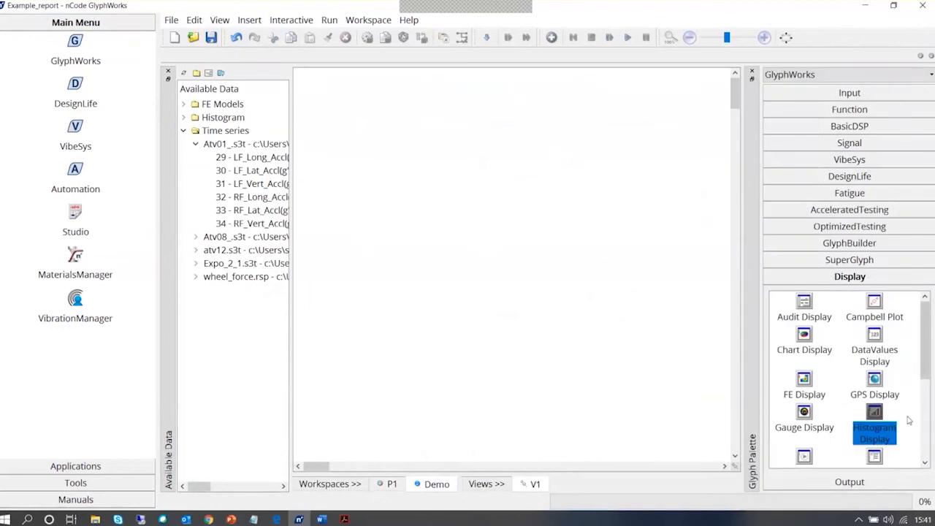
scroll(908, 423, down, 2)
scroll(908, 424, down, 1)
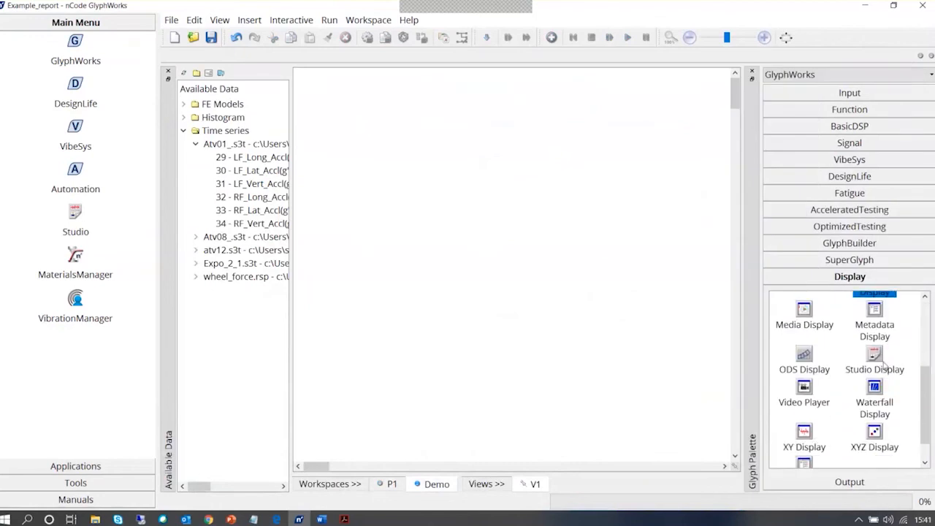
drag(884, 364, 387, 174)
right_click(414, 198)
click(409, 195)
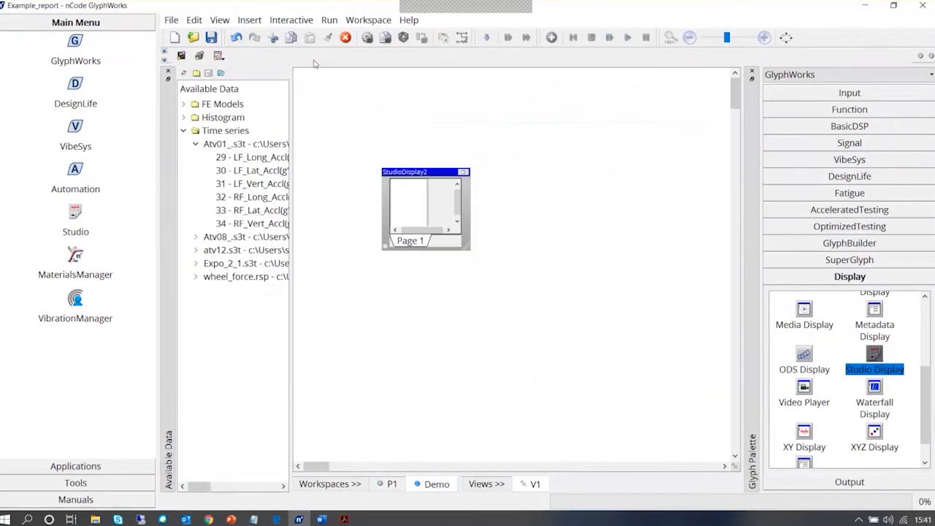
click(249, 19)
click(410, 197)
- Load sample template.stt as the new Studio Display's template, keeping it embedded in the process
right_click(423, 173)
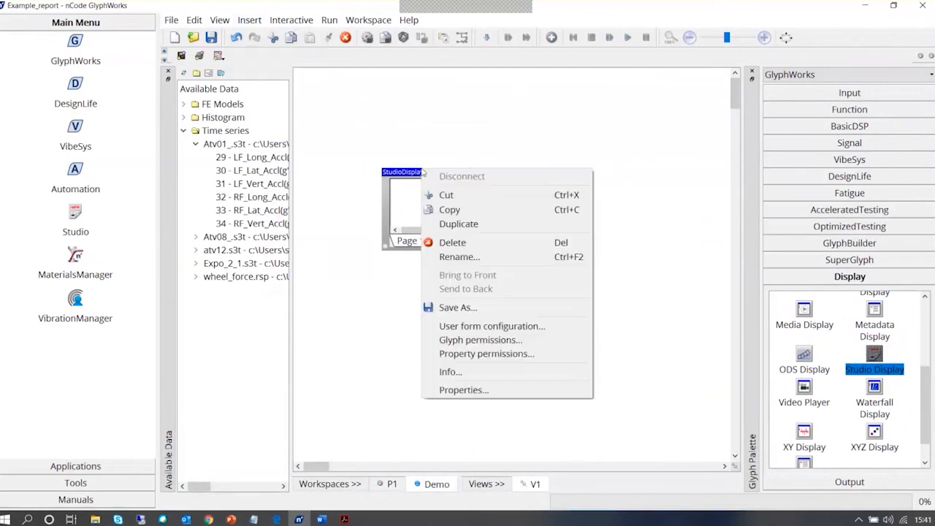
click(492, 390)
click(187, 167)
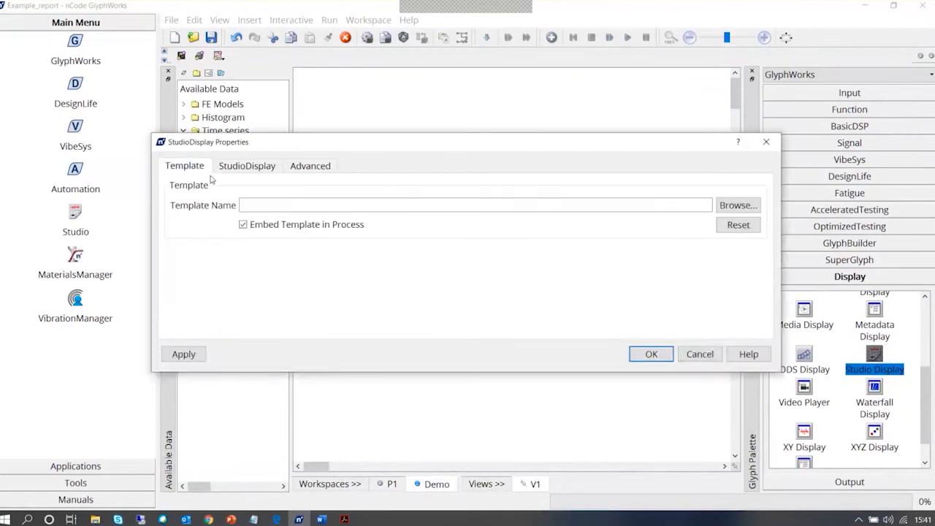
click(739, 206)
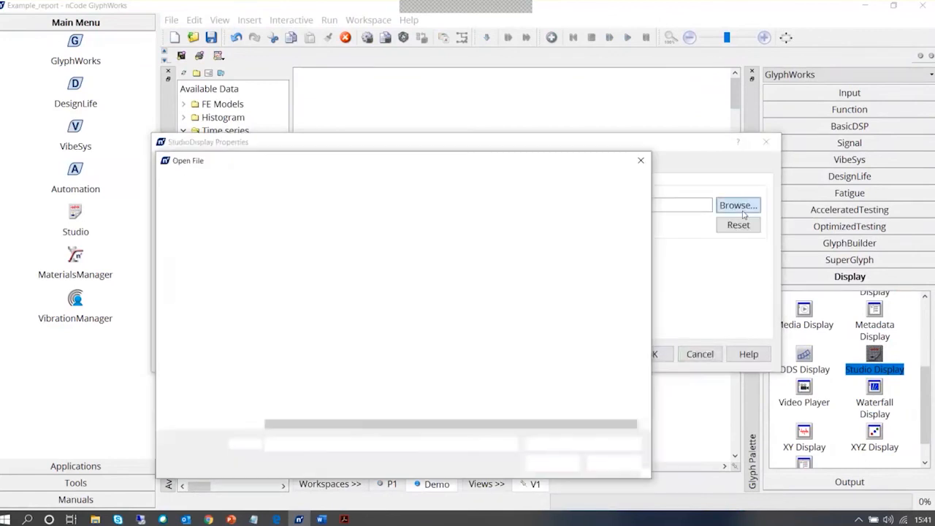
click(326, 281)
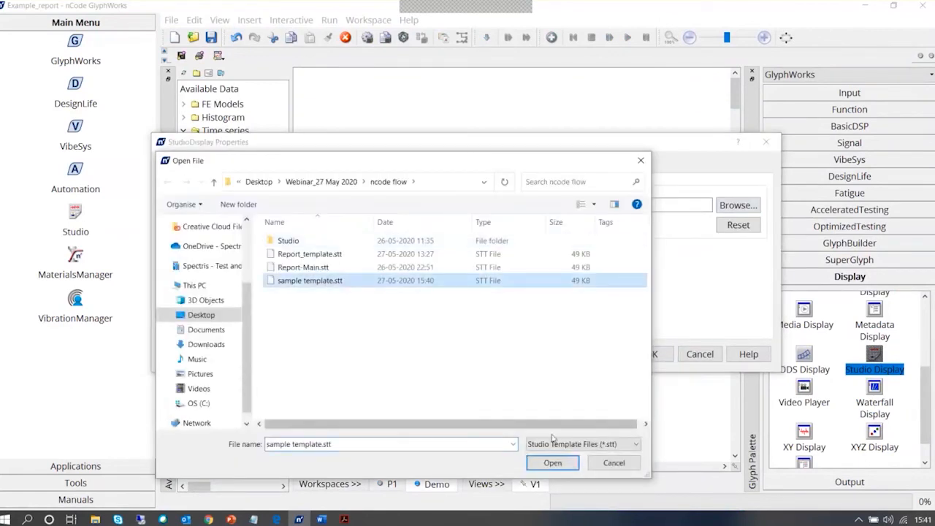
click(552, 462)
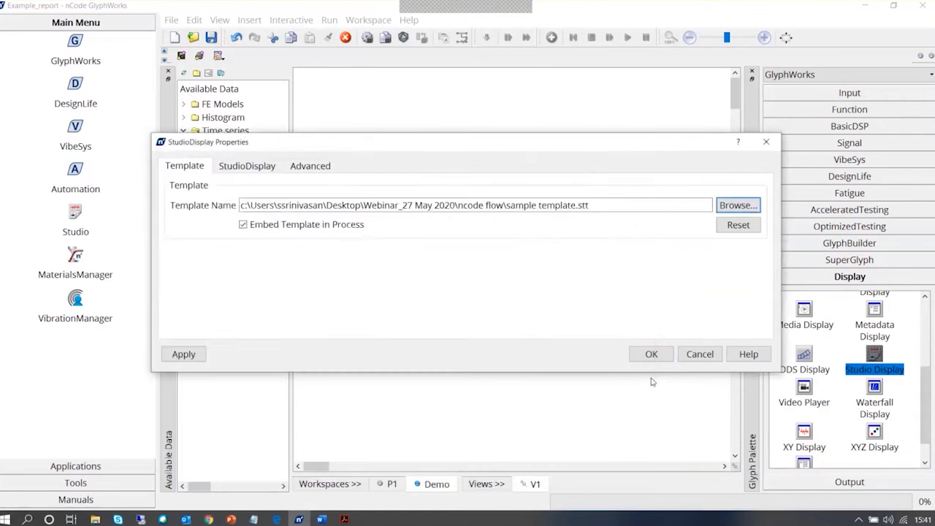
click(652, 354)
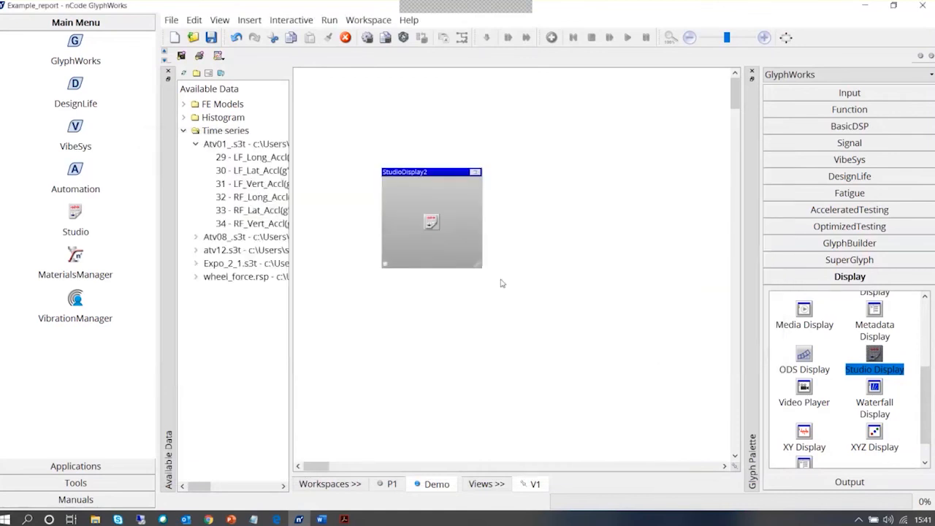
- Enlarge the Studio Display glyph, then maximize it to review the loaded template page and restore it
drag(480, 265, 618, 421)
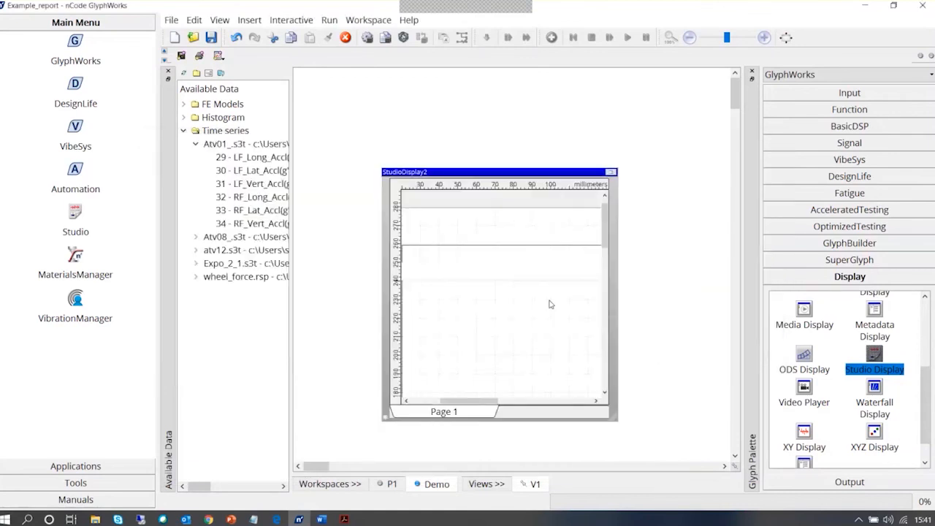
click(610, 172)
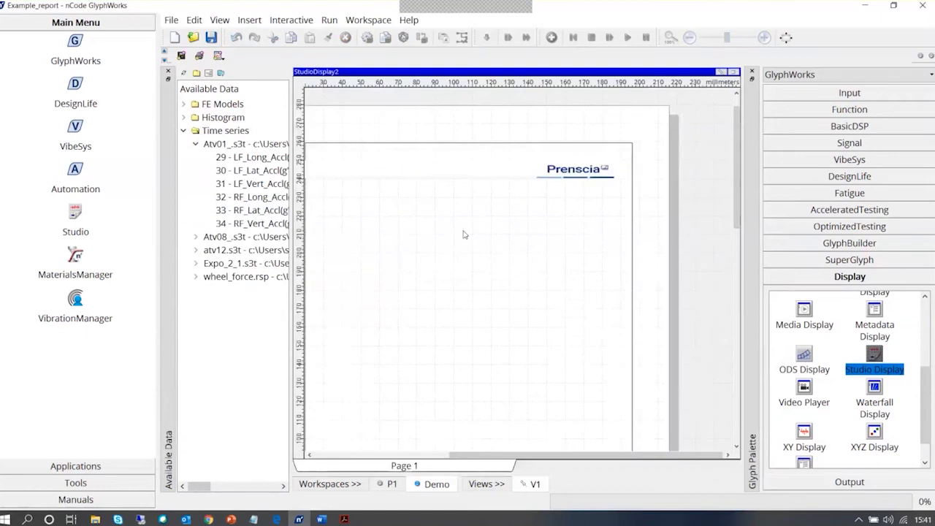
drag(738, 194, 734, 172)
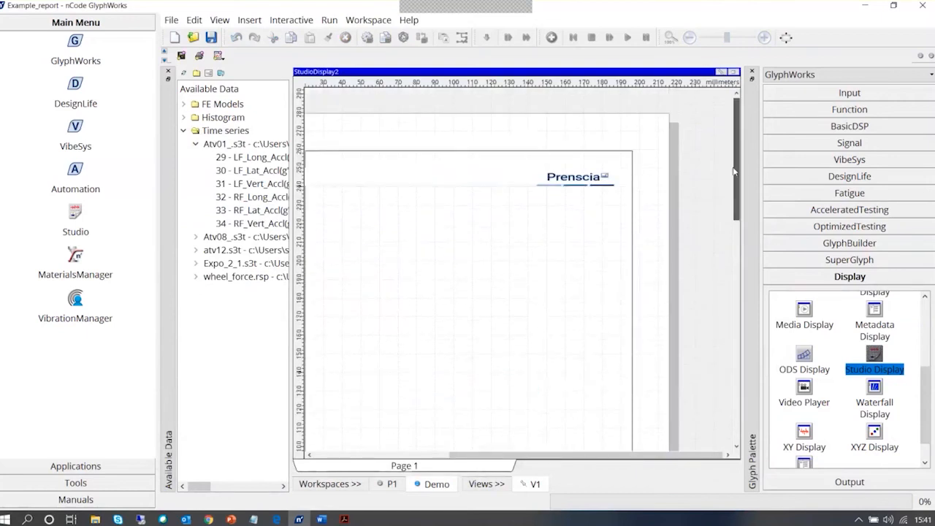
drag(495, 455, 361, 448)
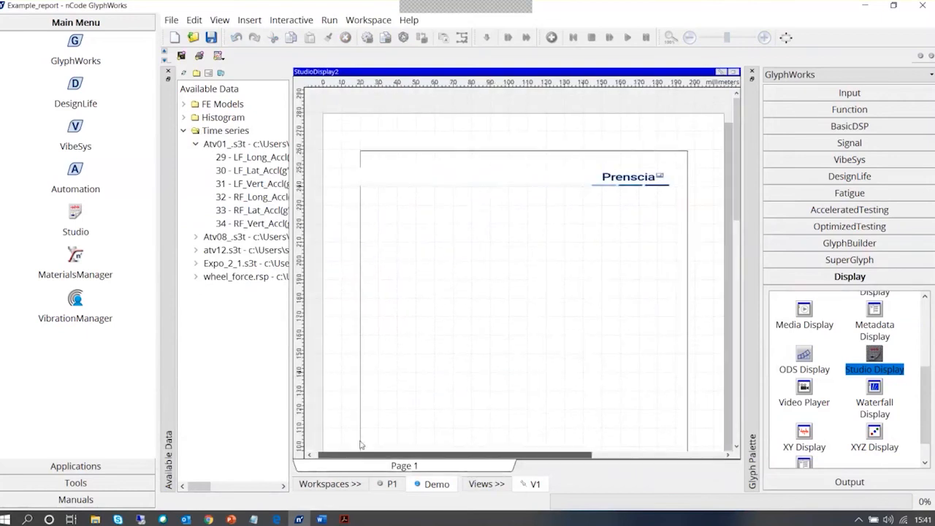
click(734, 71)
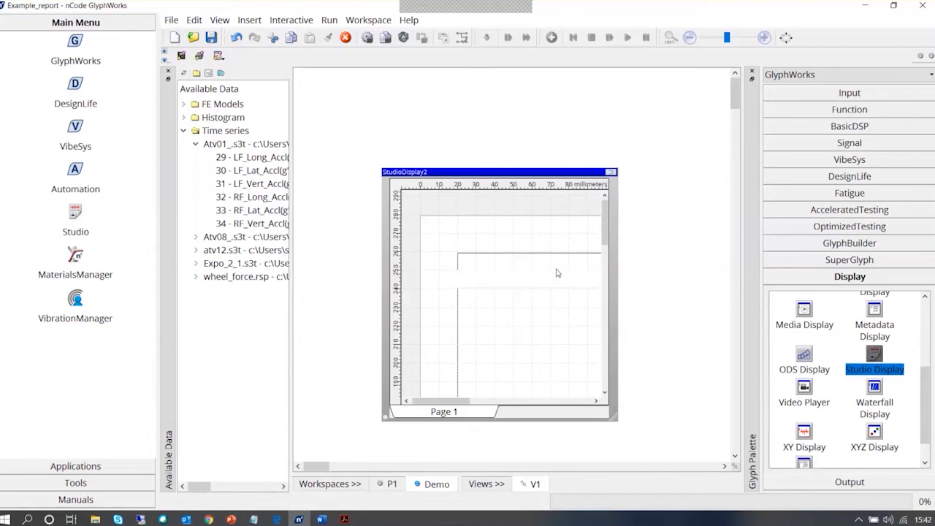
- Inspect the date text in the template page's footer, and check the files in the ncode flow folder
scroll(557, 273, down, 10)
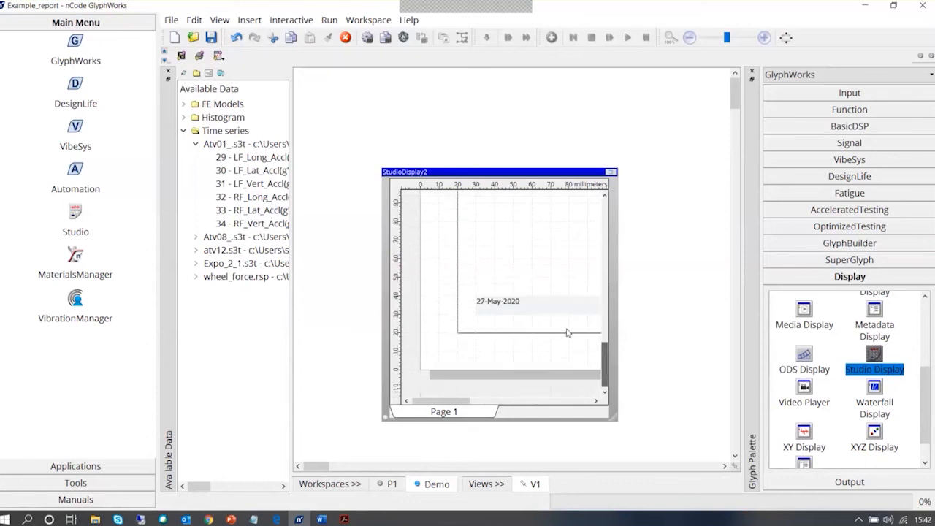
click(504, 307)
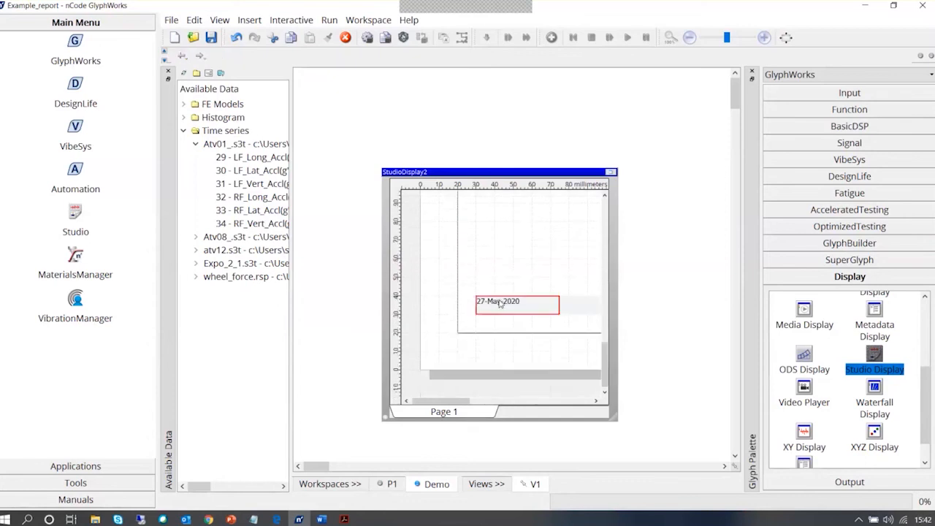
click(495, 307)
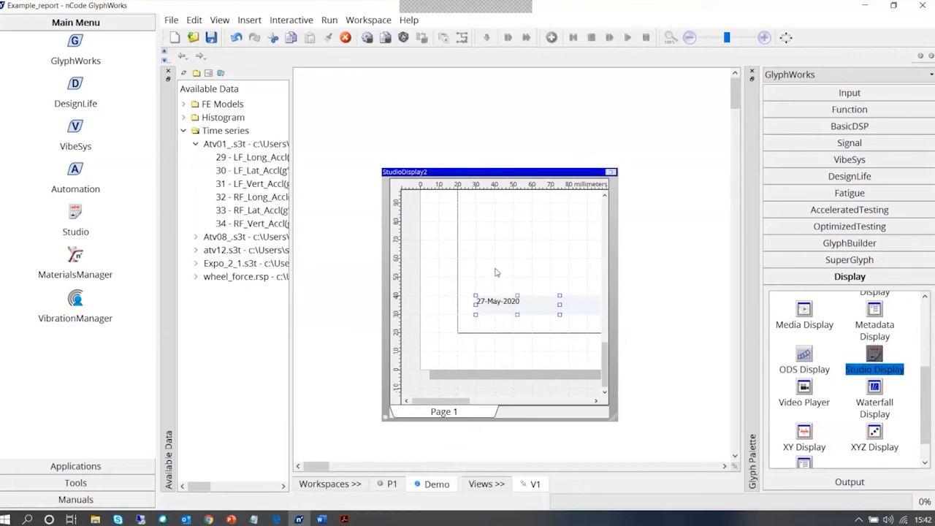
click(637, 206)
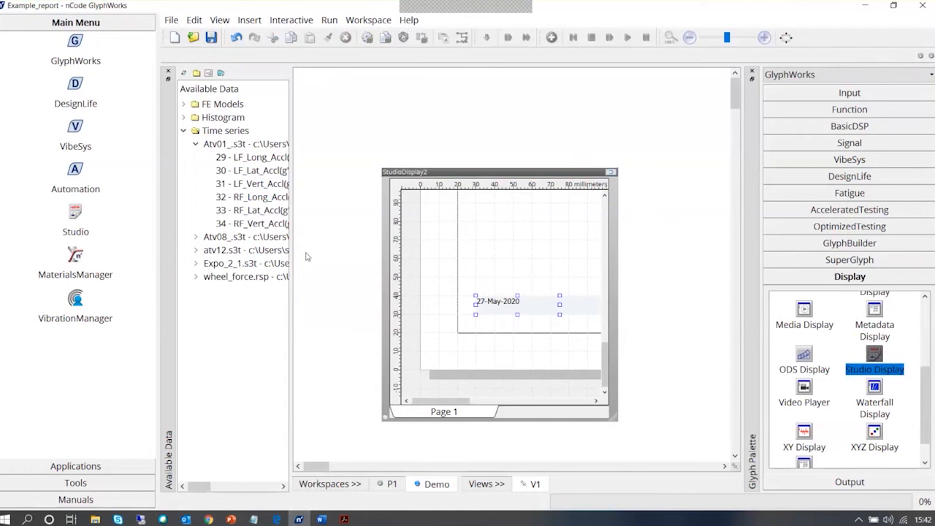
mouse_move(95, 519)
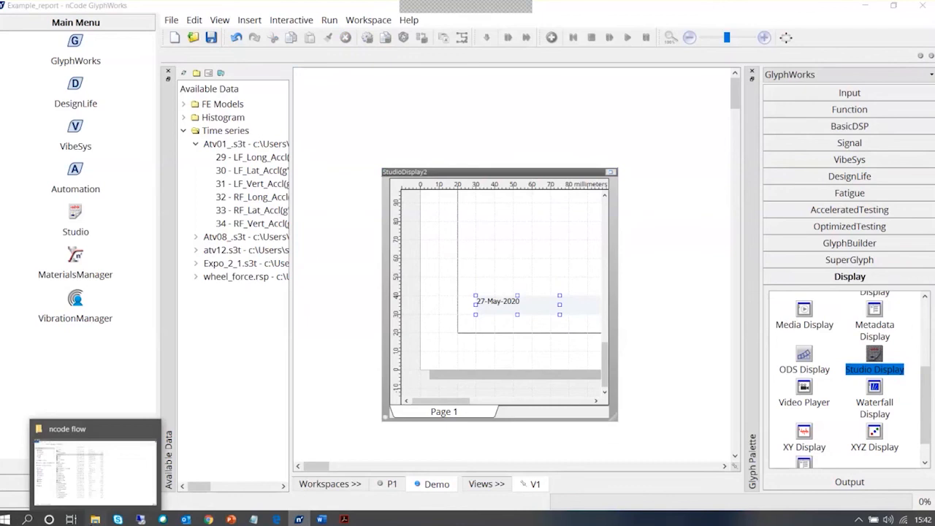
click(95, 467)
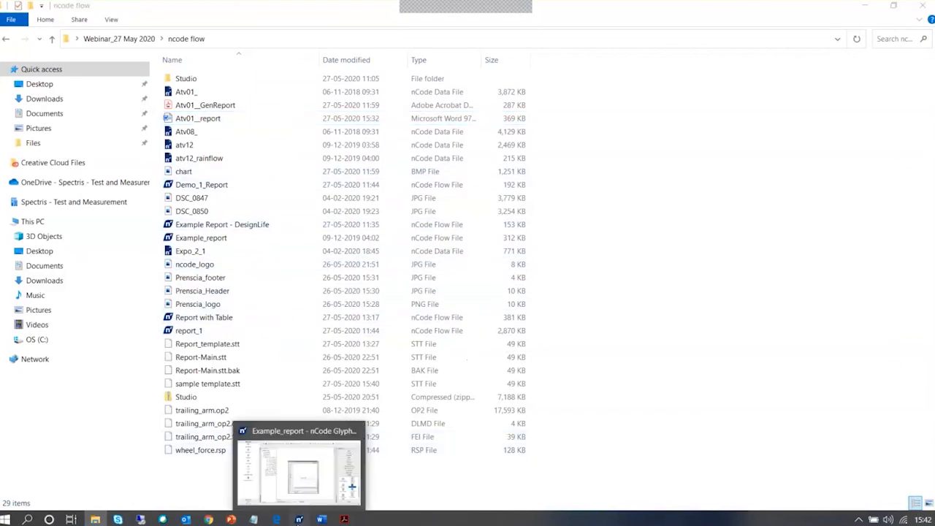
click(299, 519)
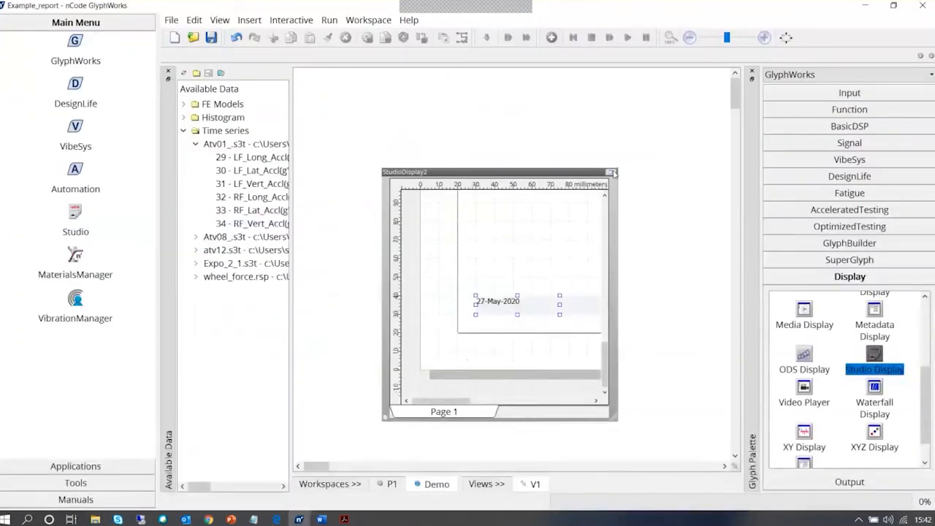
- Maximize the Studio Display and insert a GPS Display (Time series) below the header, with its left edge at about 30 mm
click(473, 267)
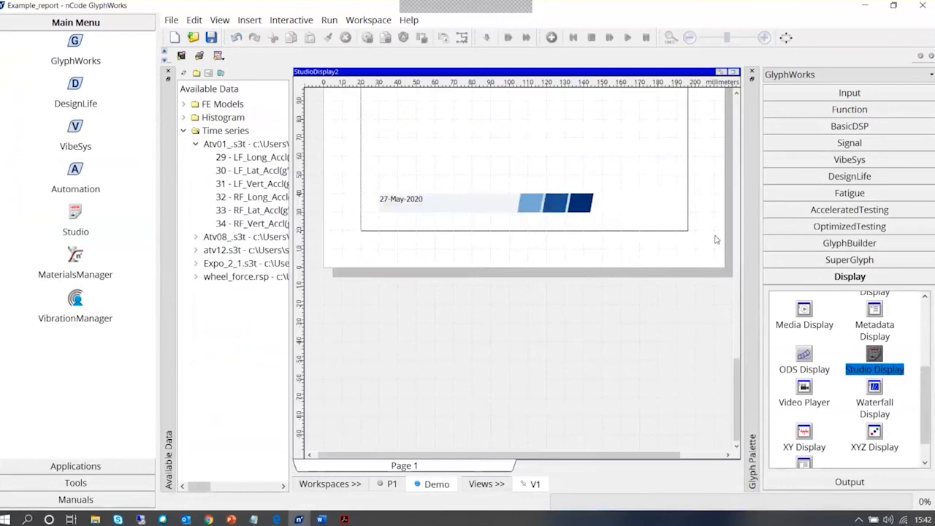
drag(735, 383, 734, 234)
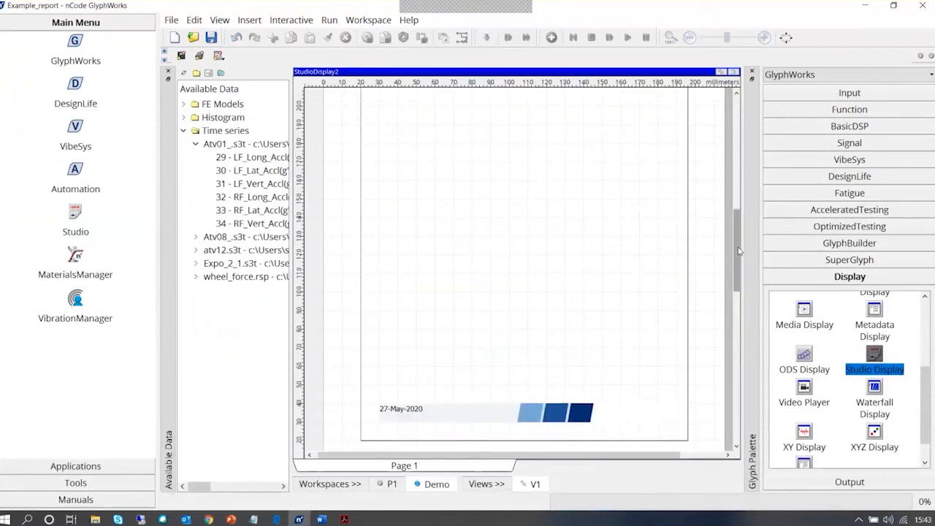
scroll(740, 251, up, 5)
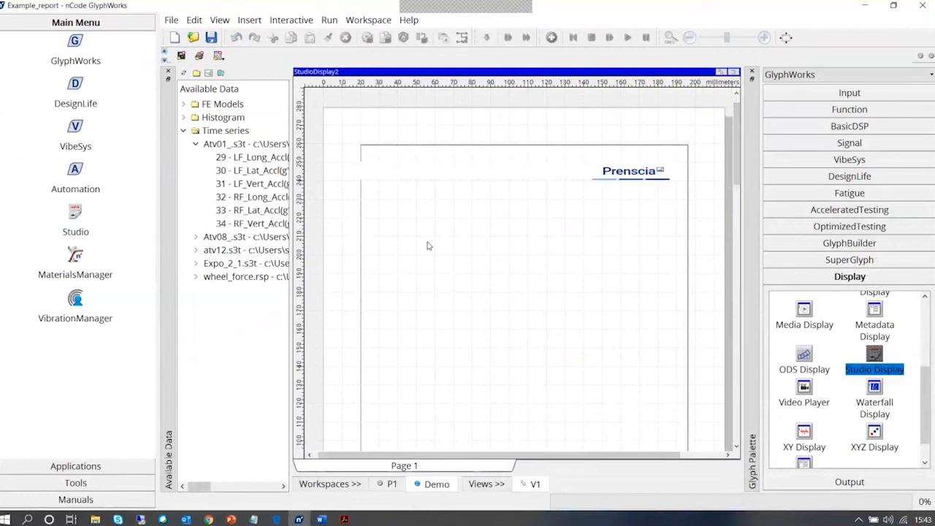
right_click(400, 203)
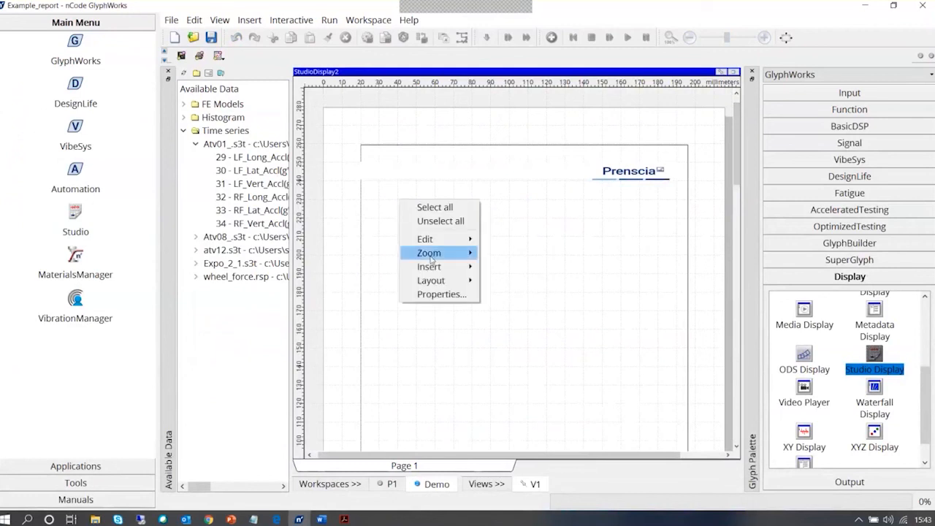
mouse_move(429, 267)
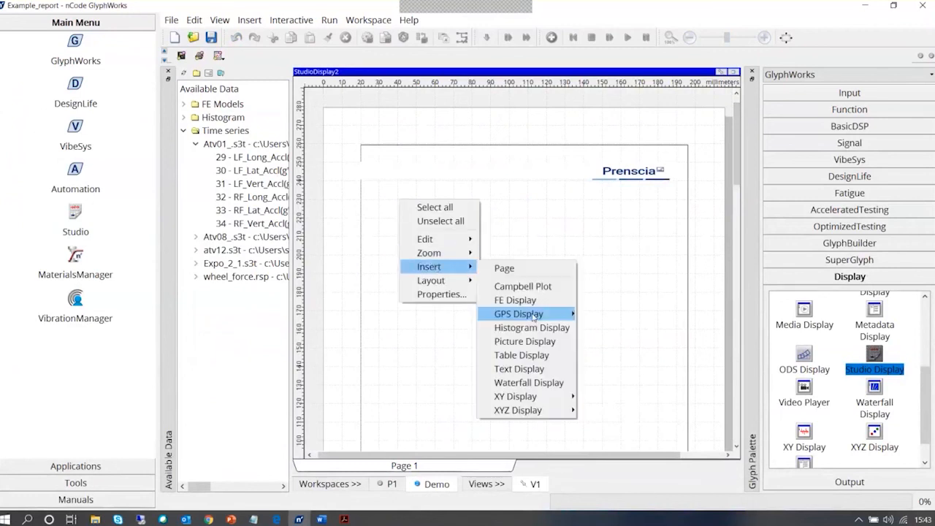
mouse_move(549, 319)
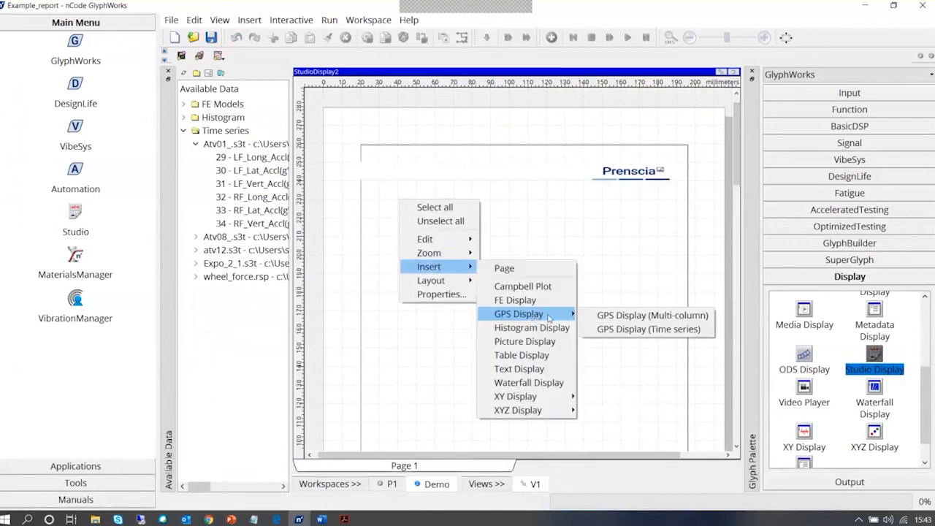
click(643, 329)
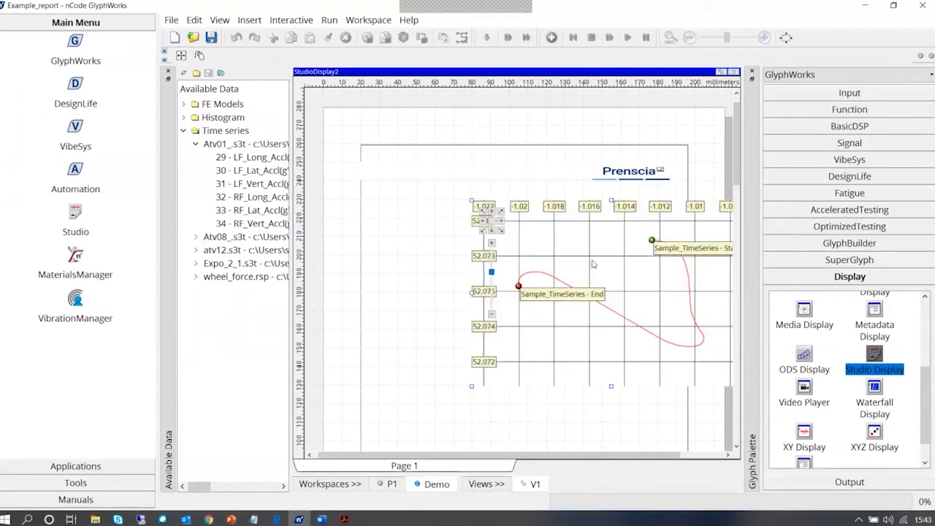
drag(576, 263, 494, 254)
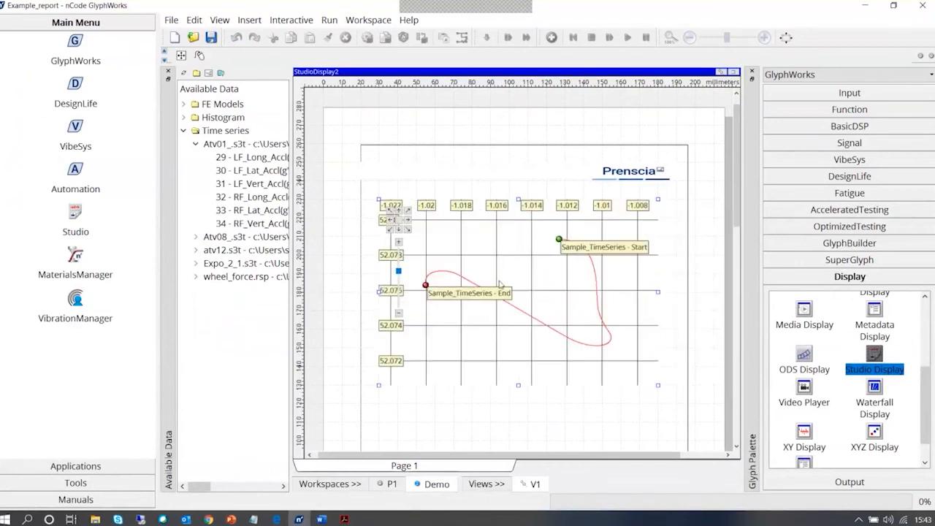
right_click(508, 259)
mouse_move(560, 406)
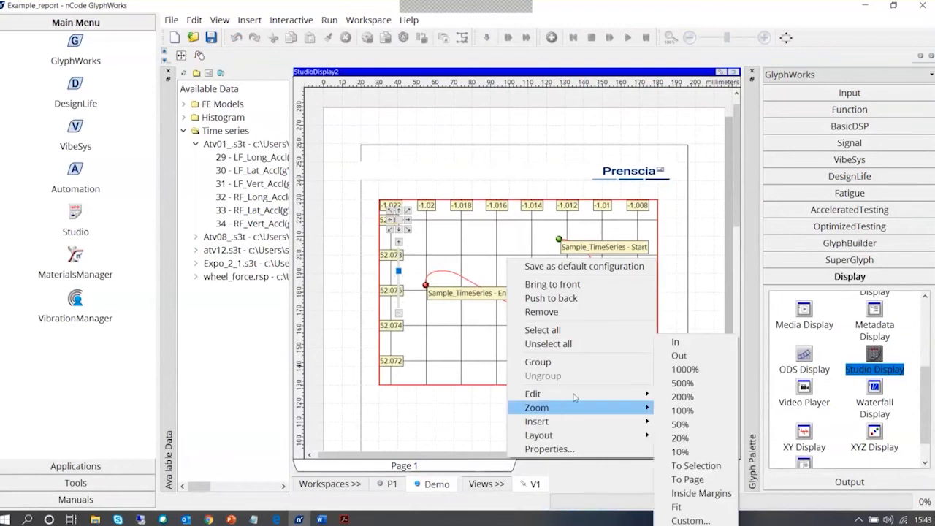
click(407, 407)
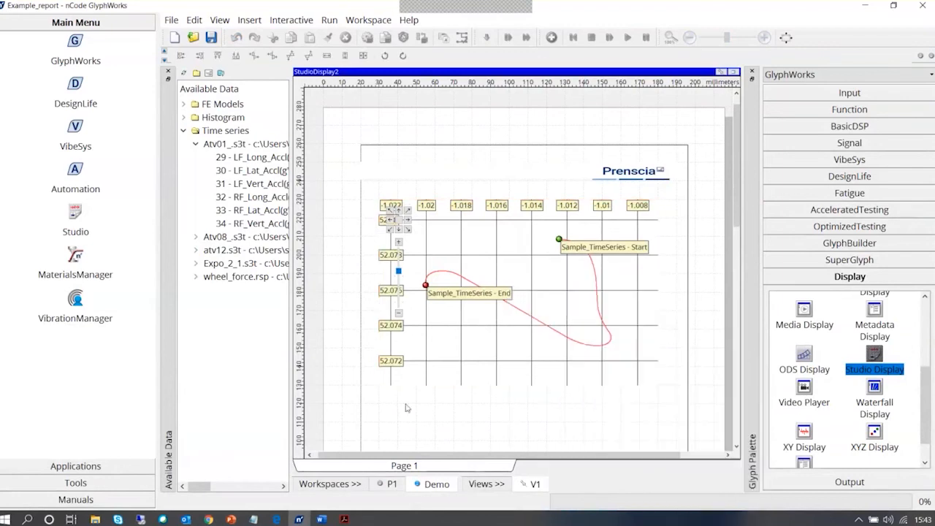
click(731, 73)
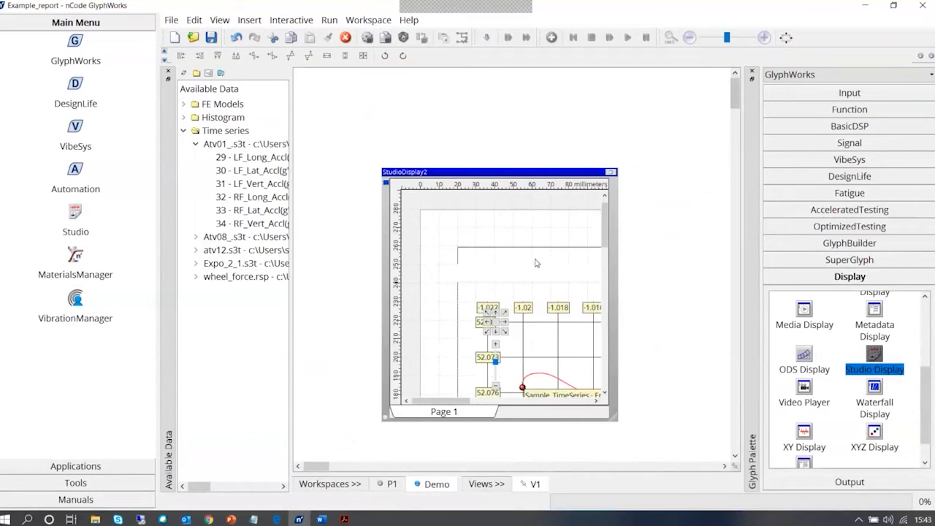
click(610, 172)
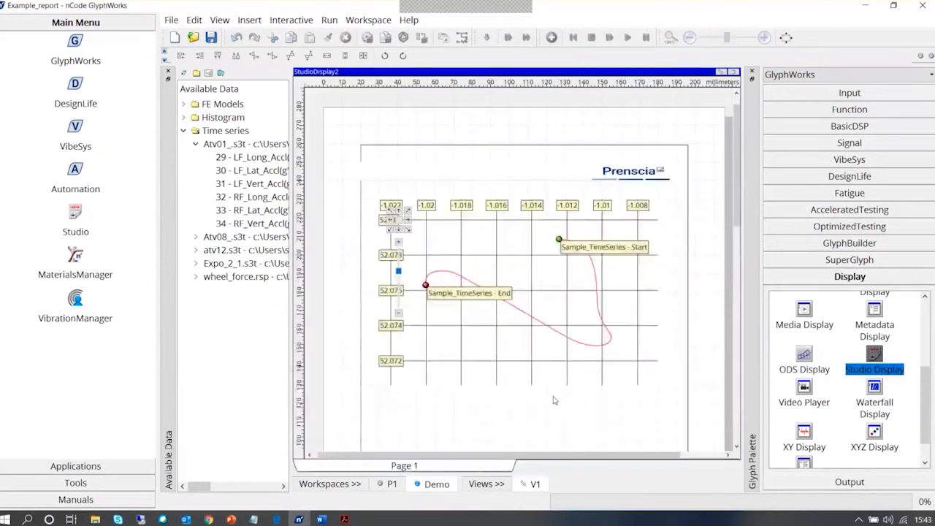
click(613, 363)
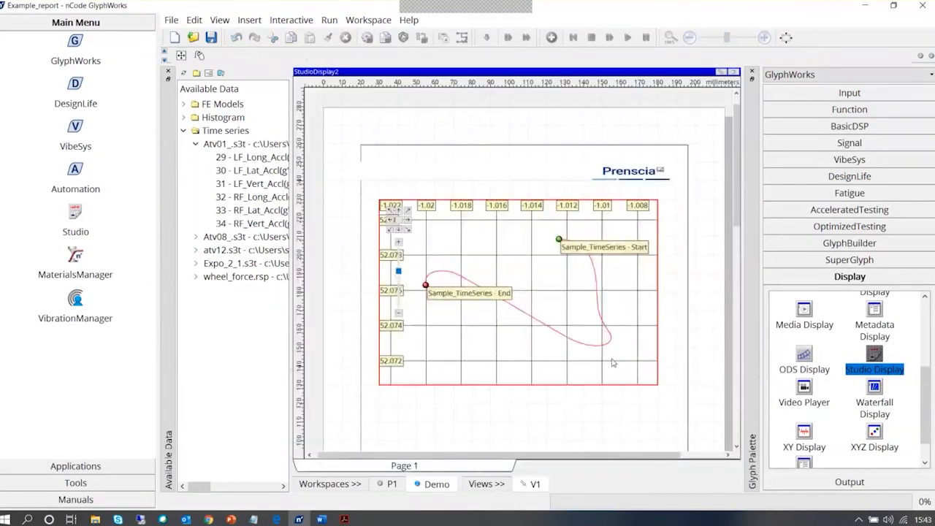
click(656, 384)
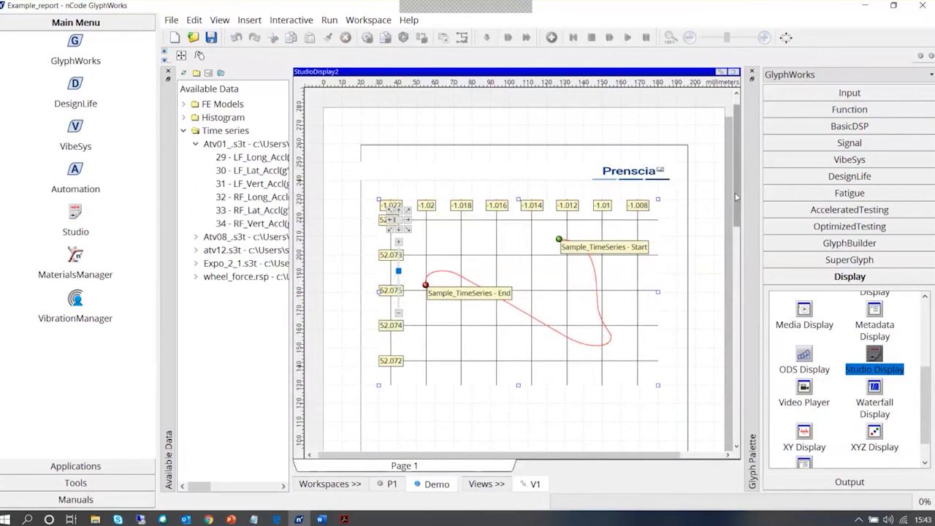
- Insert a picture display below the GPS display using DSC_0850, with the image embedded rather than linked
scroll(736, 197, down, 5)
right_click(401, 279)
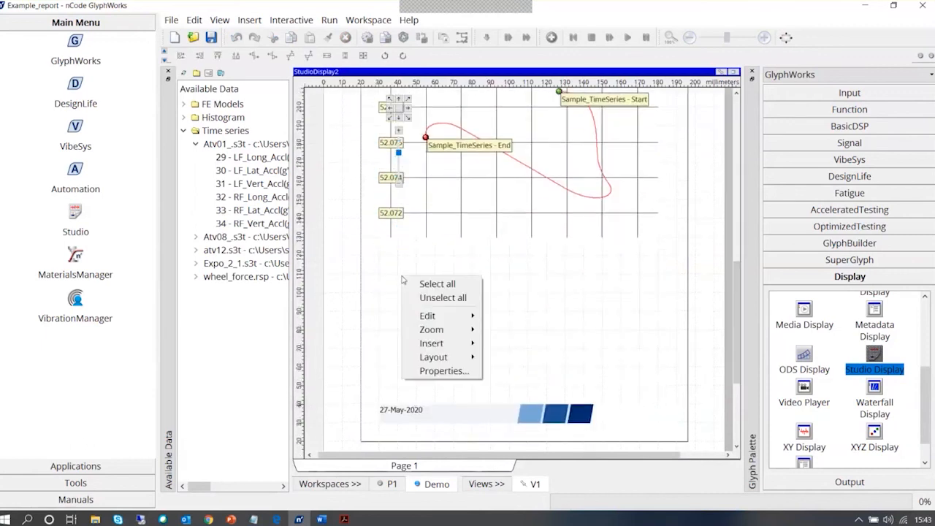
mouse_move(463, 344)
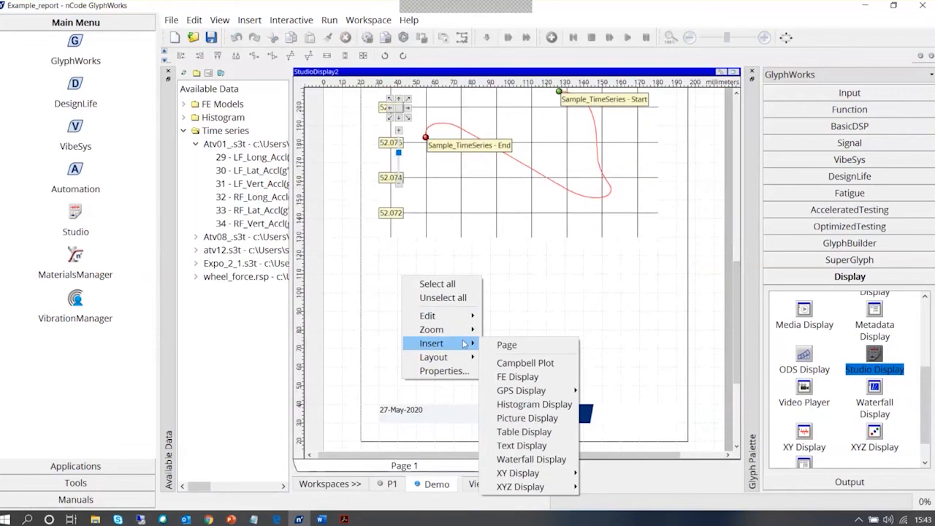
click(544, 417)
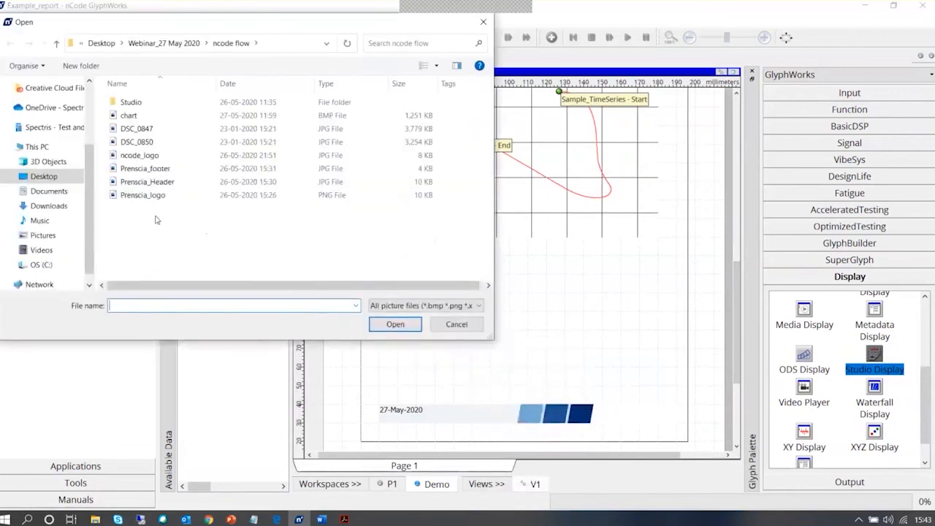
click(146, 142)
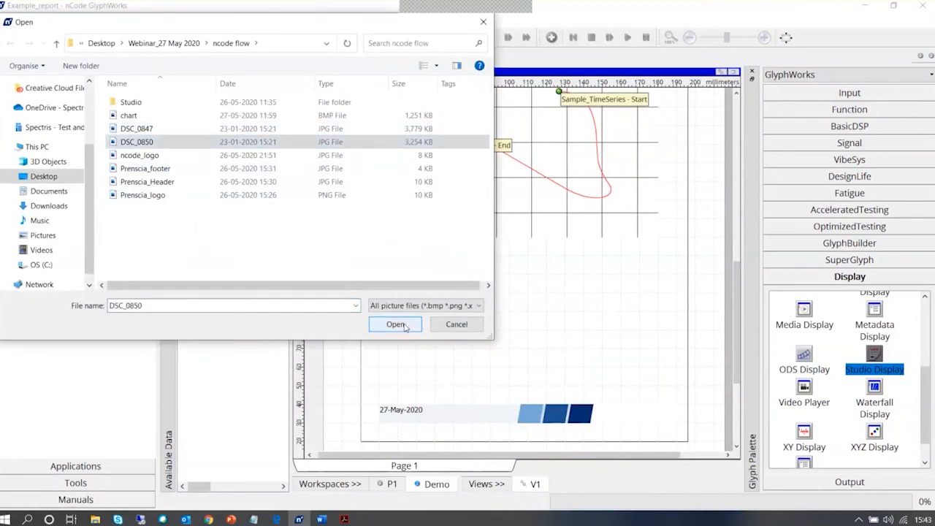
click(395, 324)
click(504, 290)
click(504, 294)
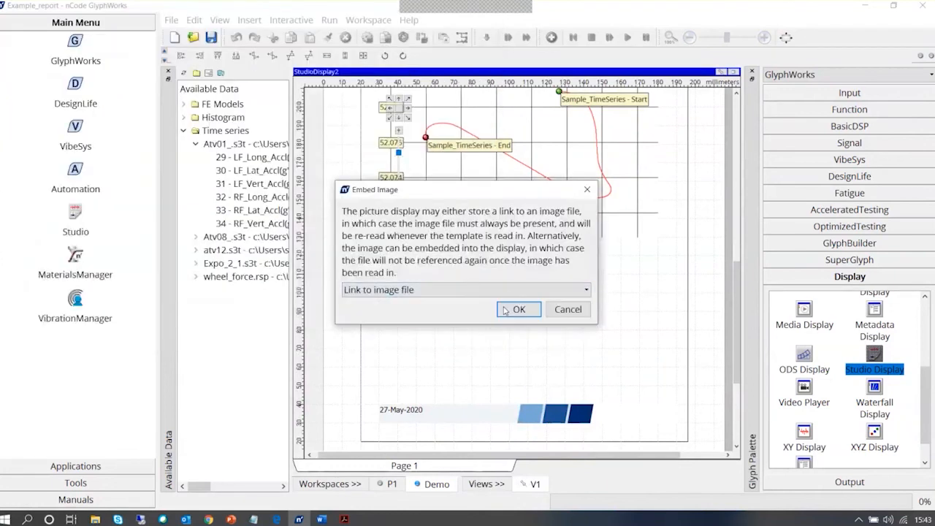
click(504, 292)
click(508, 315)
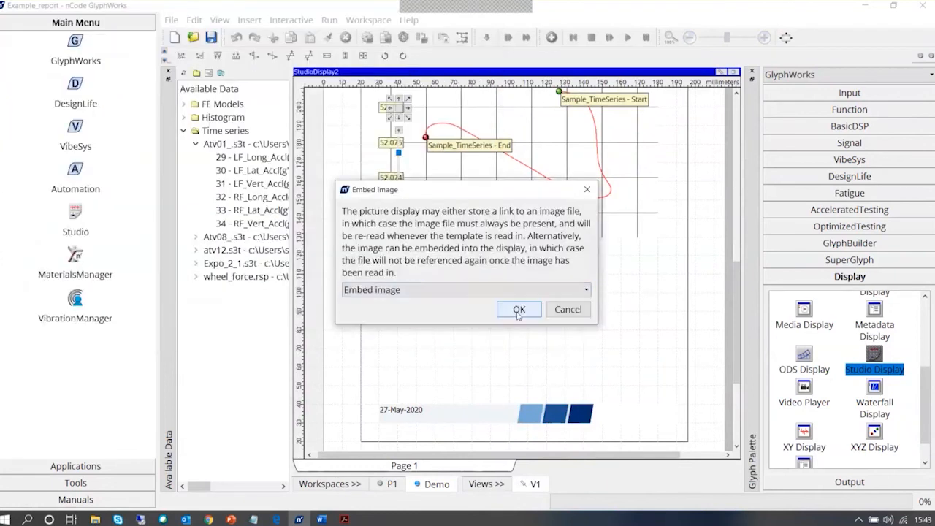
click(519, 309)
click(512, 313)
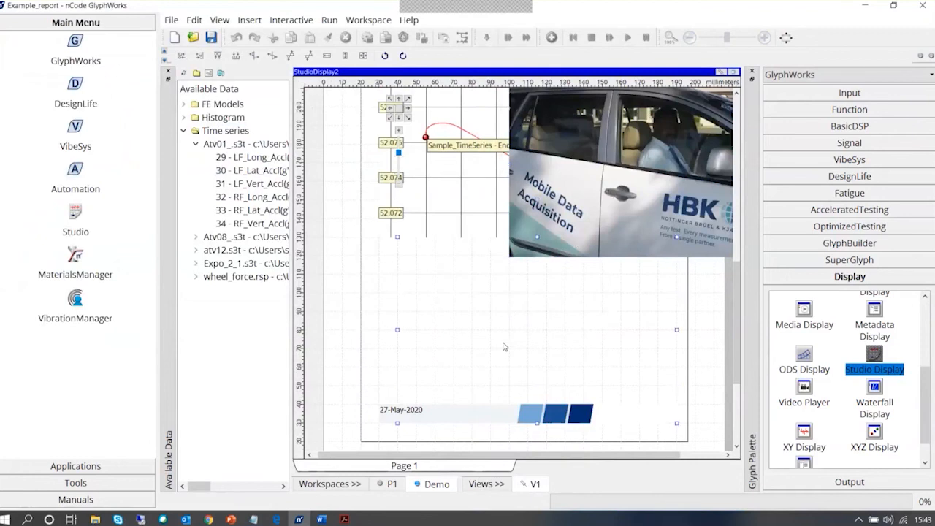
- Align the picture with the GPS display's left edge directly beneath it and shrink it to about 60 x 40 mm
drag(503, 346, 493, 358)
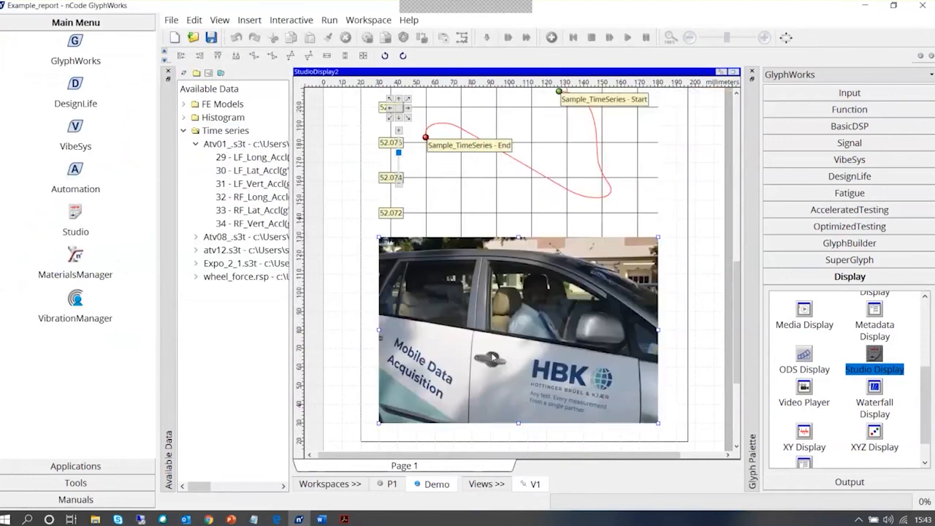
drag(657, 421, 595, 336)
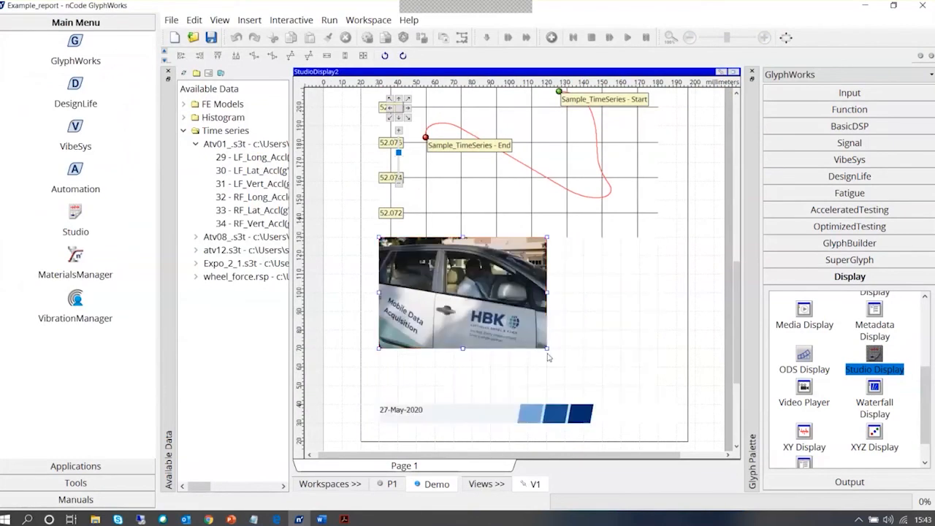
drag(548, 357, 492, 311)
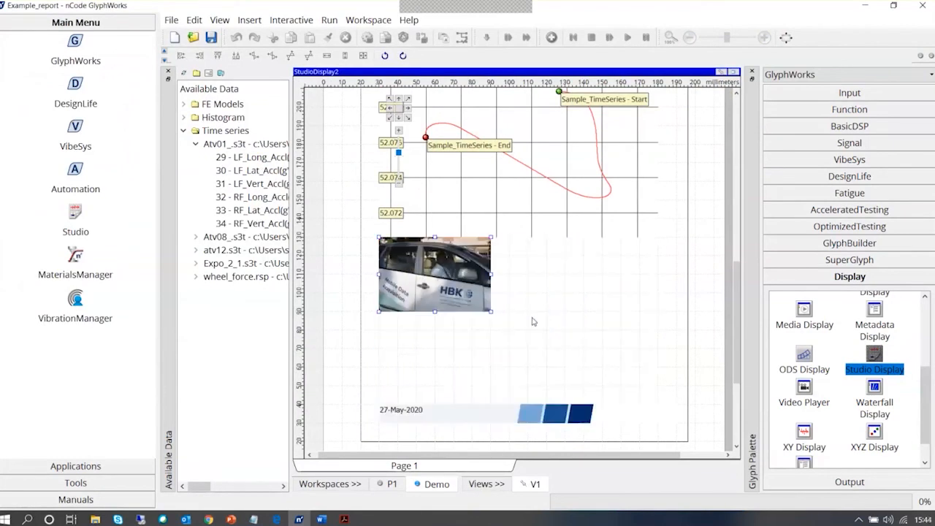
- Insert a second picture display using DSC_0850 in the empty area beside the first picture
right_click(555, 267)
mouse_move(600, 332)
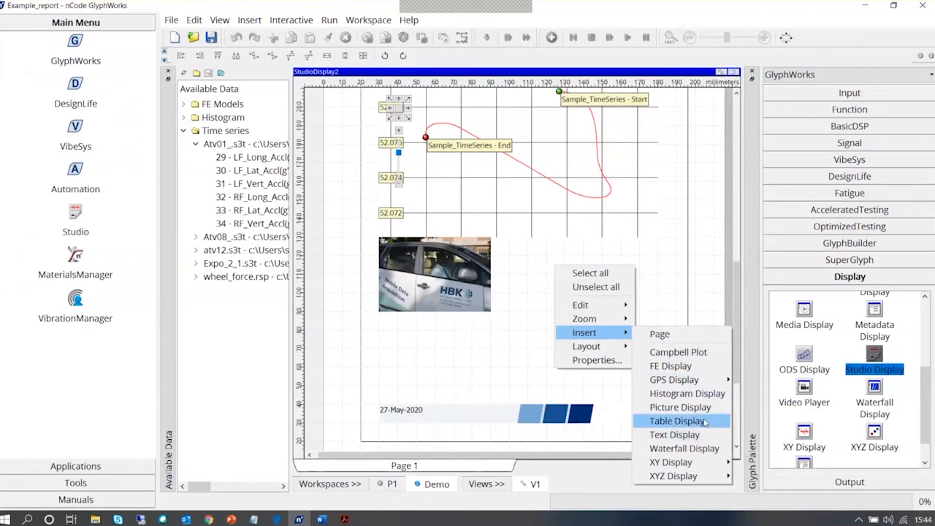
click(683, 407)
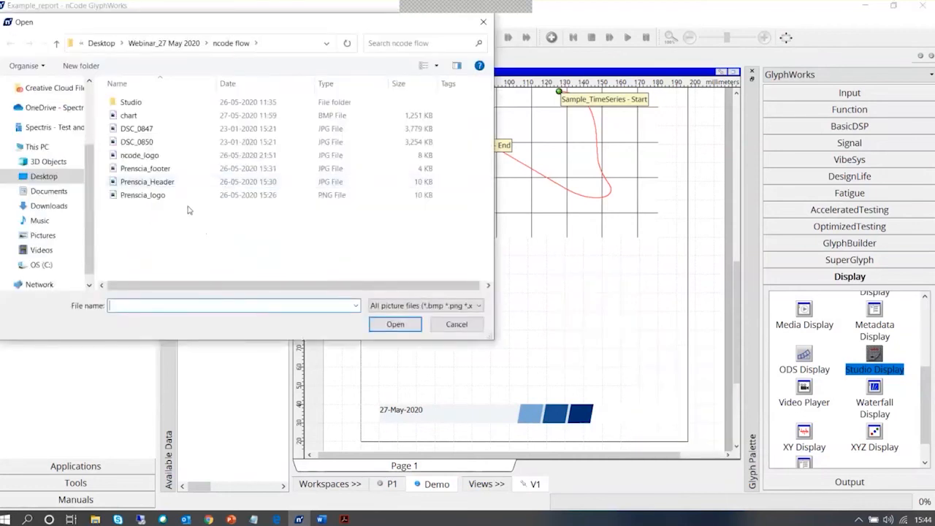
click(139, 142)
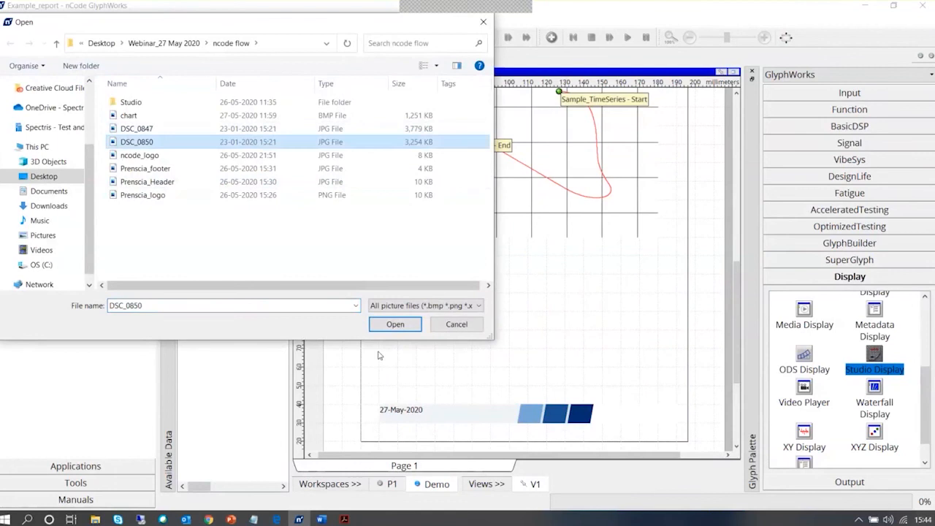
click(395, 325)
click(395, 290)
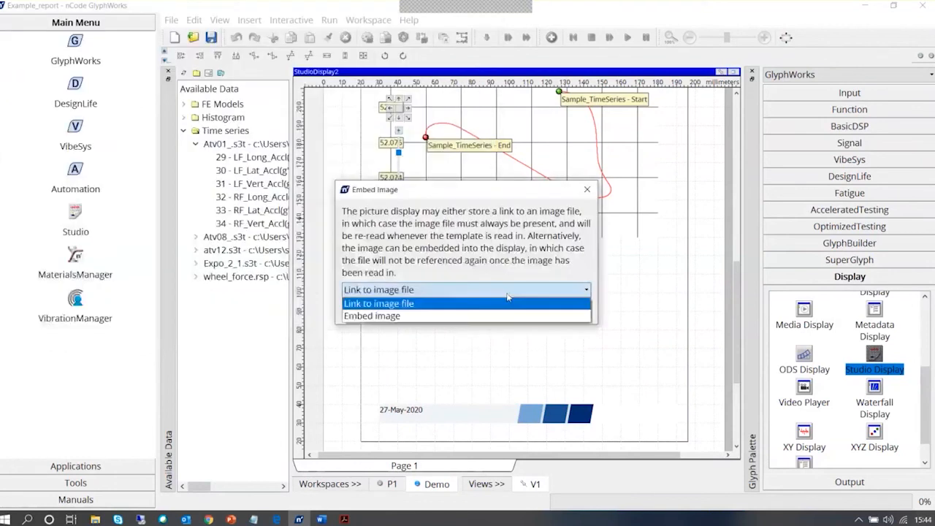
click(502, 316)
click(516, 310)
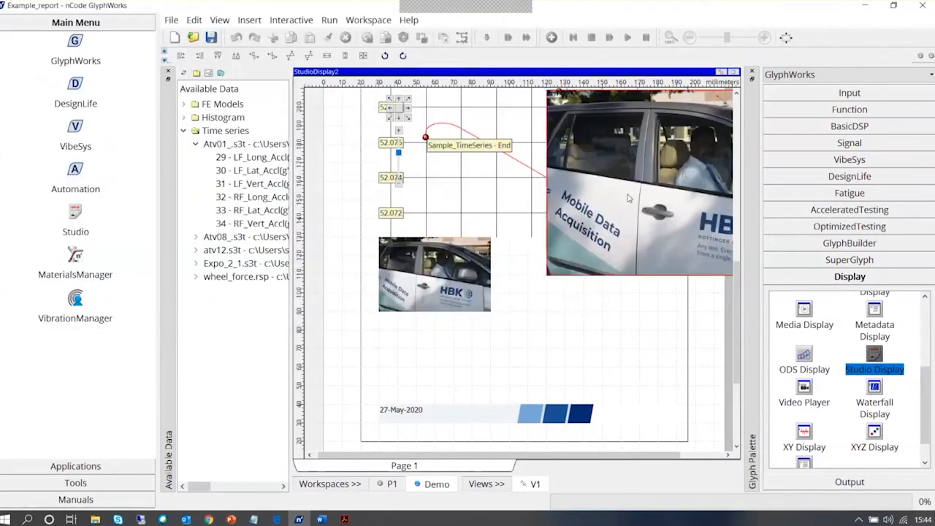
key(Delete)
- Insert a picture display on the report page using DSC_0847, embedding the image instead of linking it
click(501, 285)
right_click(511, 292)
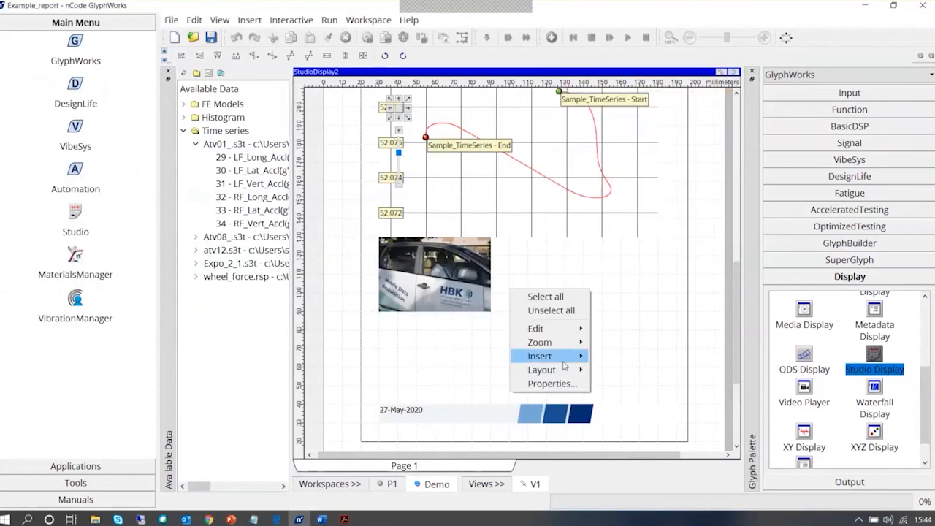
mouse_move(566, 363)
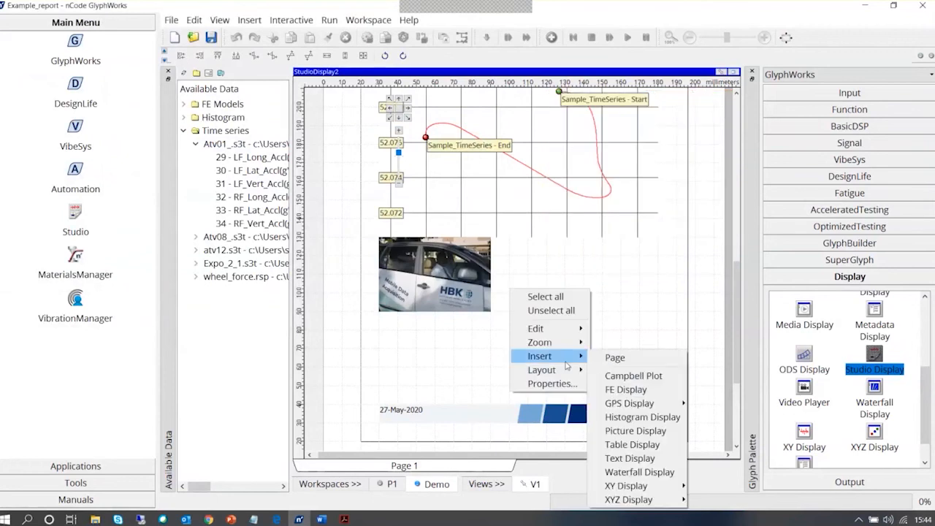
click(637, 431)
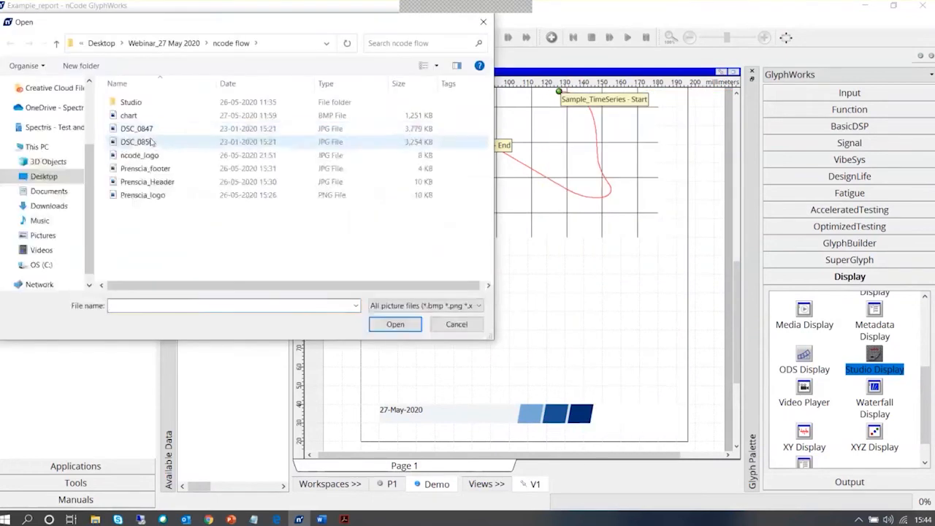
click(151, 129)
double_click(151, 129)
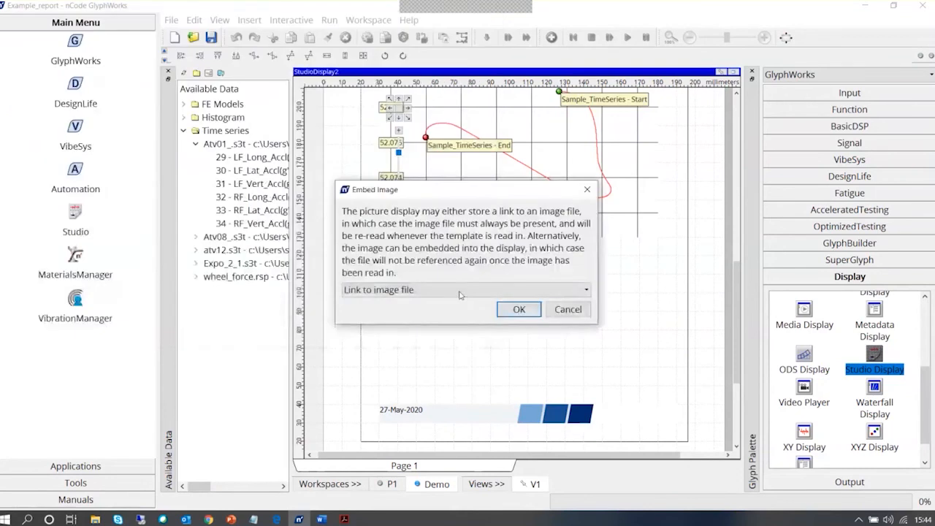
click(511, 290)
click(512, 315)
click(520, 309)
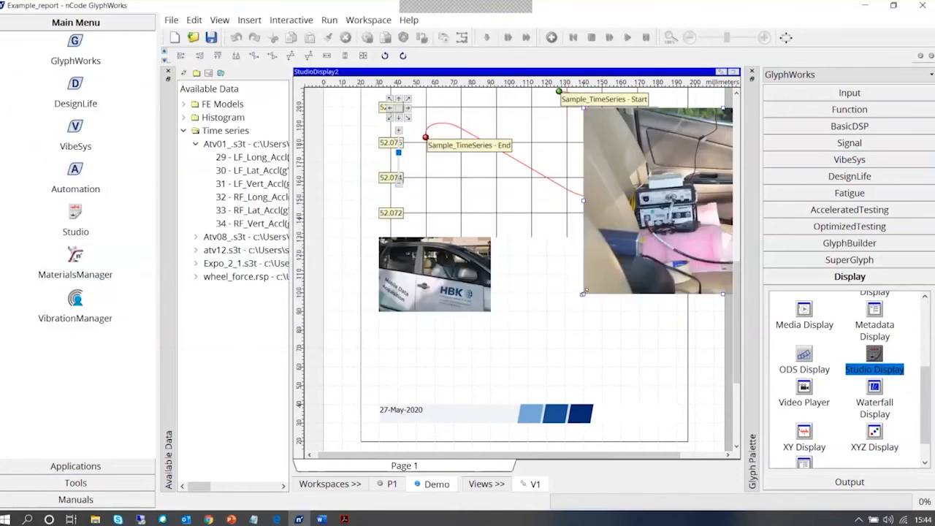
- Shrink the car-interior picture to about 60 × 40 mm and place it below the GPS plot, beside the other car picture
drag(582, 294, 677, 232)
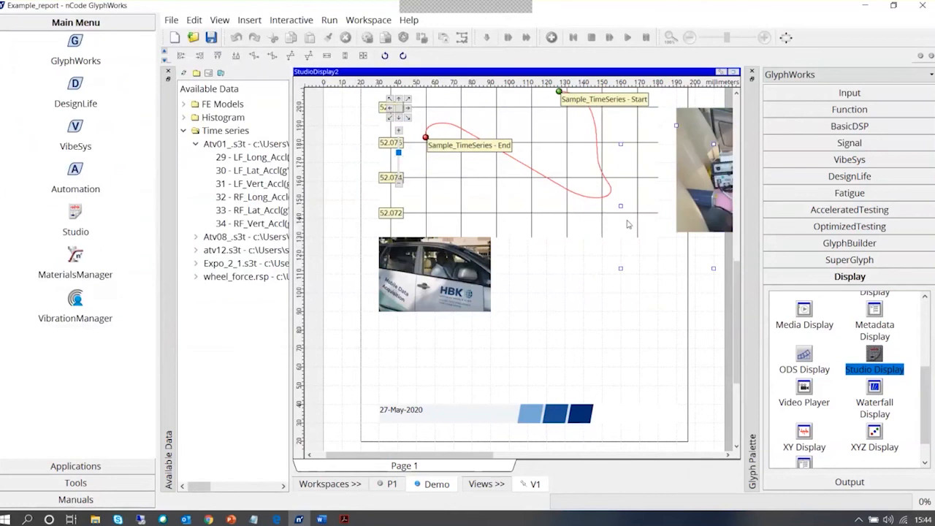
click(552, 307)
drag(551, 308, 552, 307)
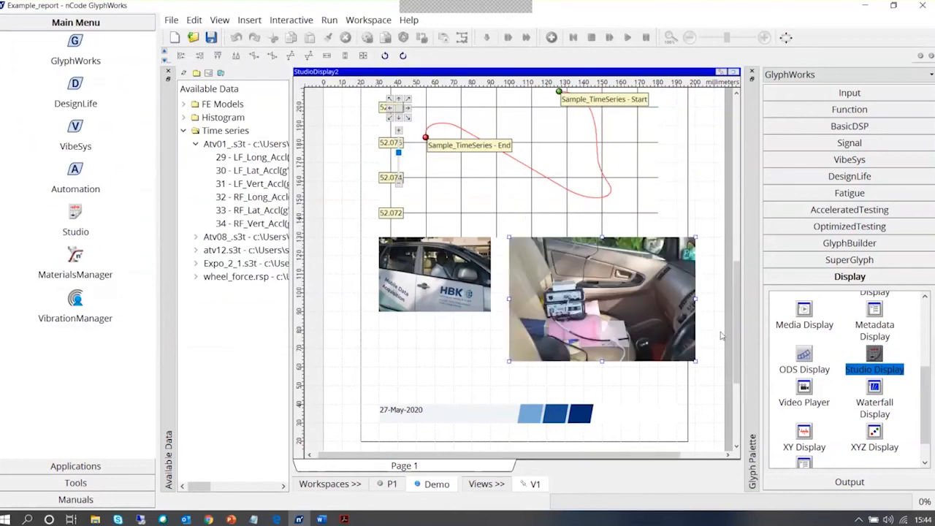
drag(695, 362, 657, 336)
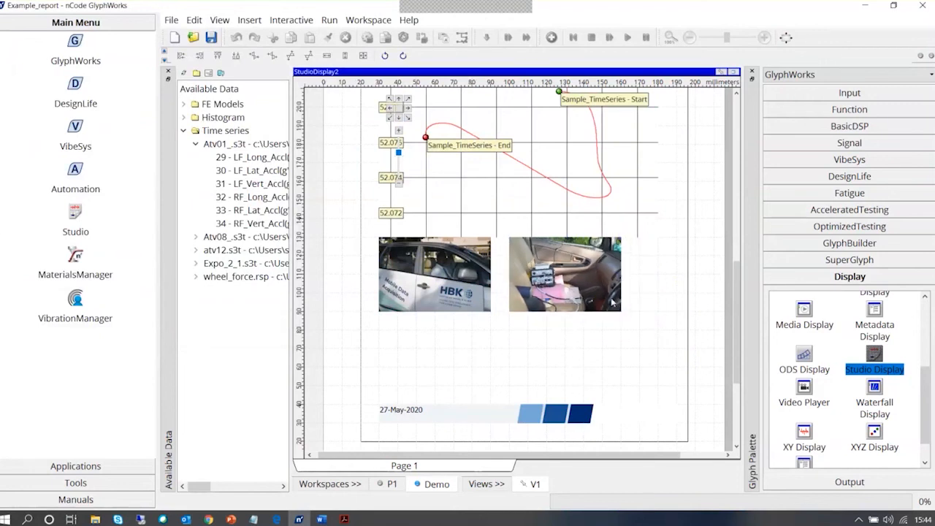
drag(649, 330, 607, 309)
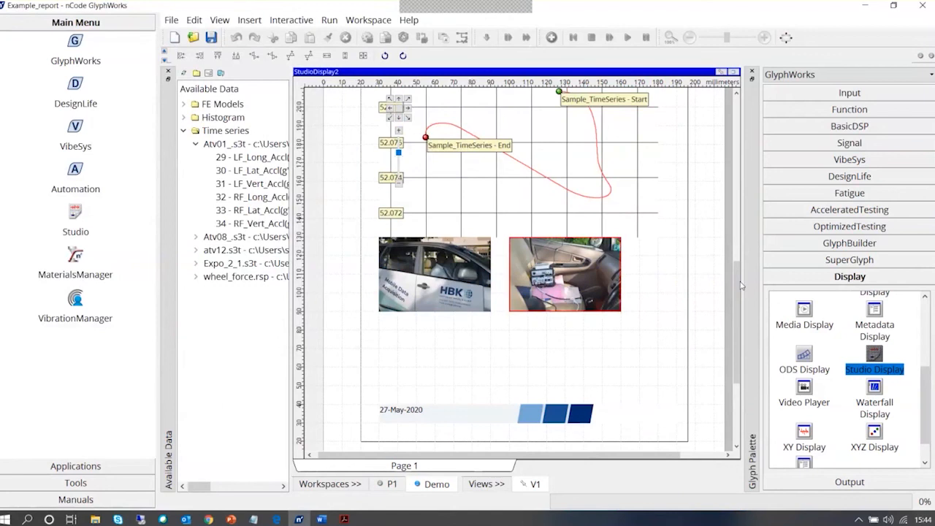
- Set the GPS display's type to Internet Map and refresh the Studio display
scroll(738, 271, up, 2)
scroll(738, 270, up, 1)
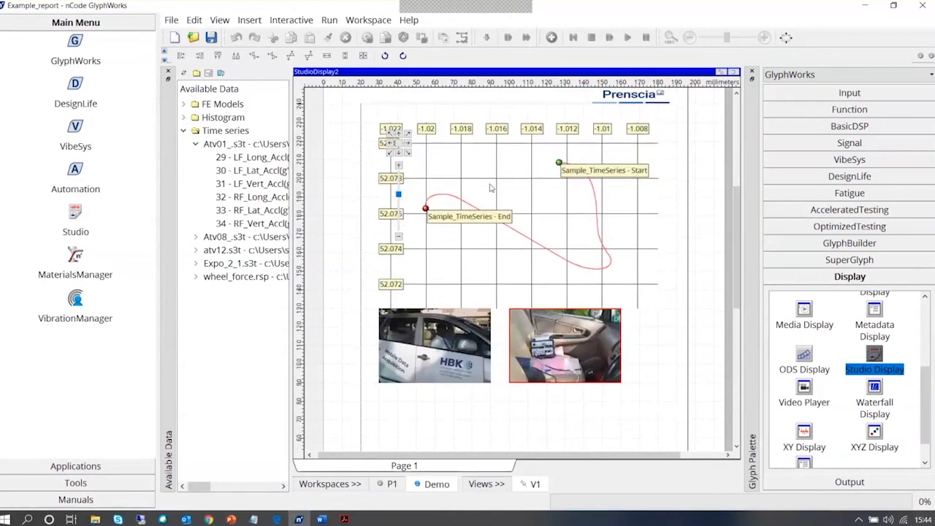
click(479, 166)
right_click(480, 166)
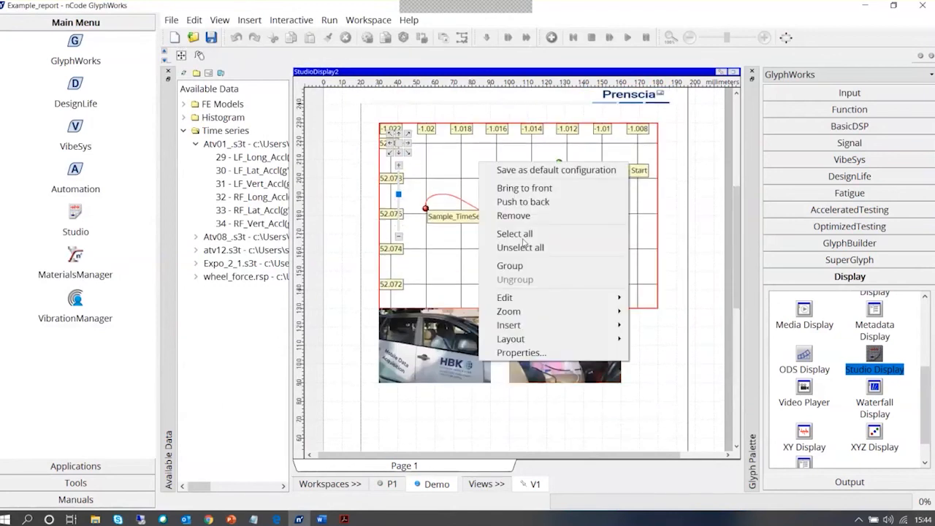
click(539, 355)
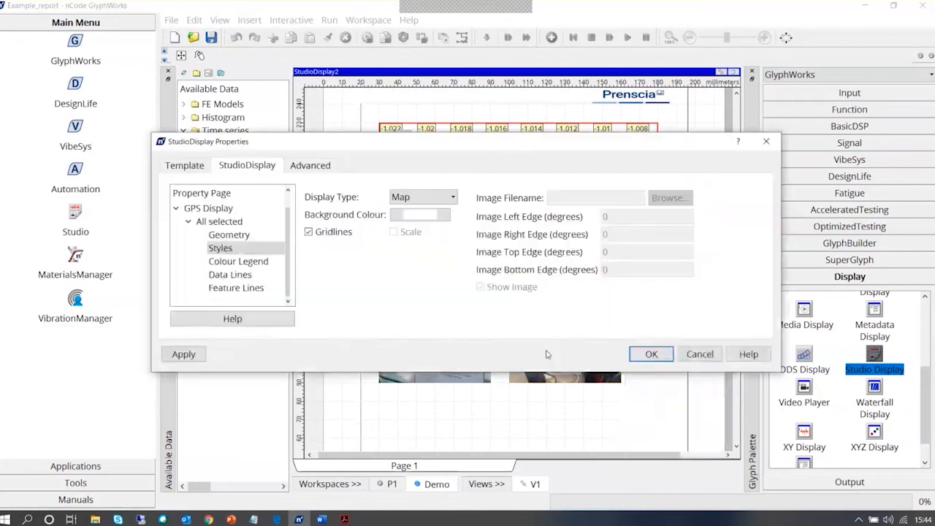
click(423, 197)
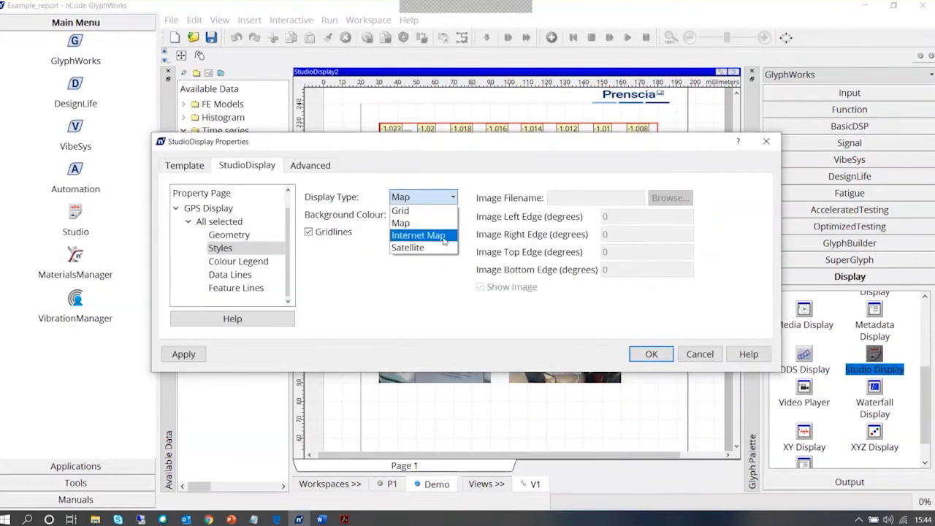
click(417, 234)
drag(474, 146, 472, 222)
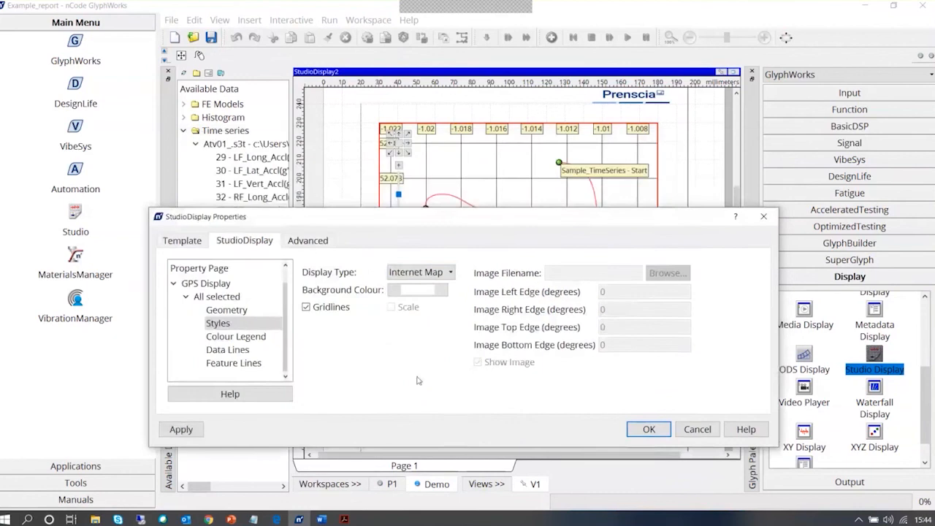
click(643, 430)
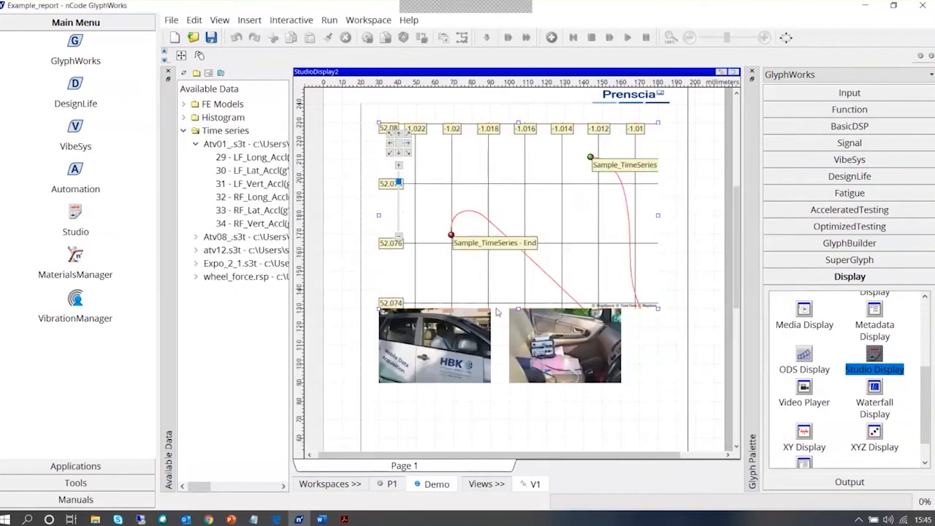
click(536, 484)
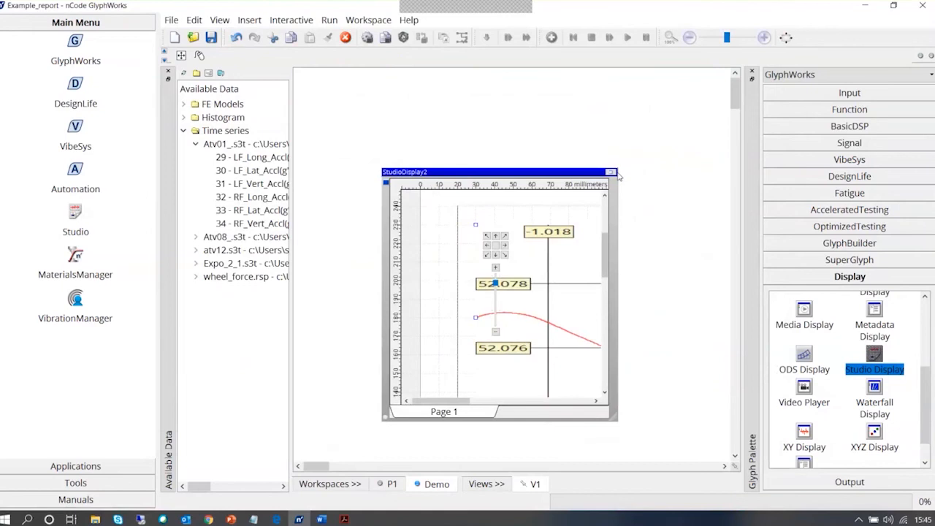
click(612, 172)
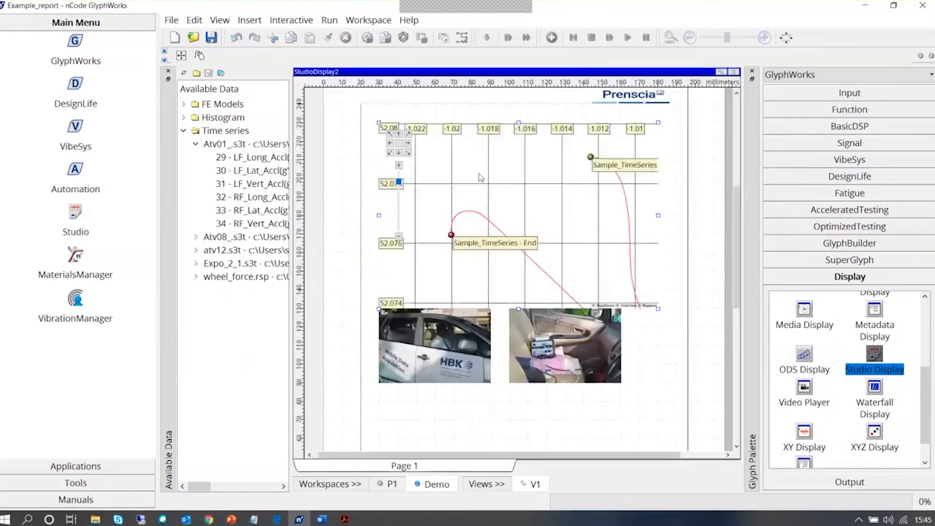
- Examine the GPS display's property pages for geometry, colour legend, data lines and feature lines
right_click(429, 171)
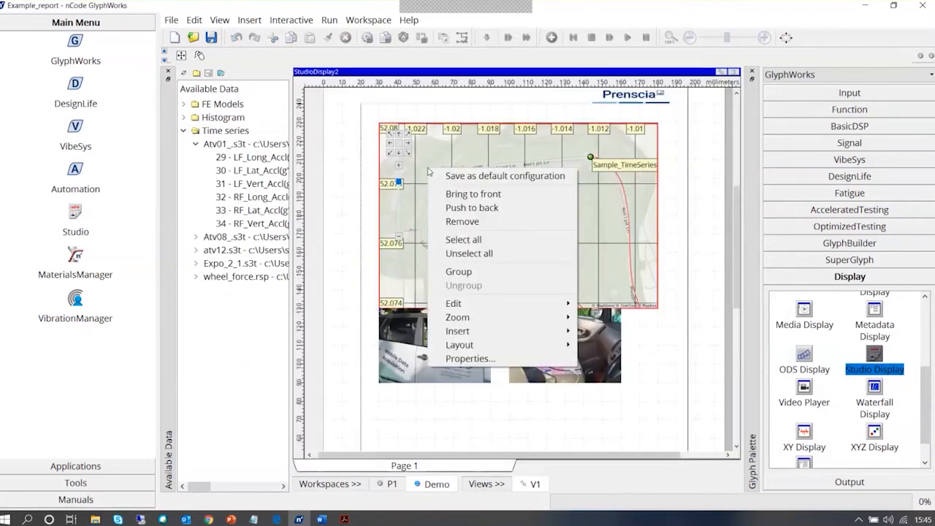
click(478, 358)
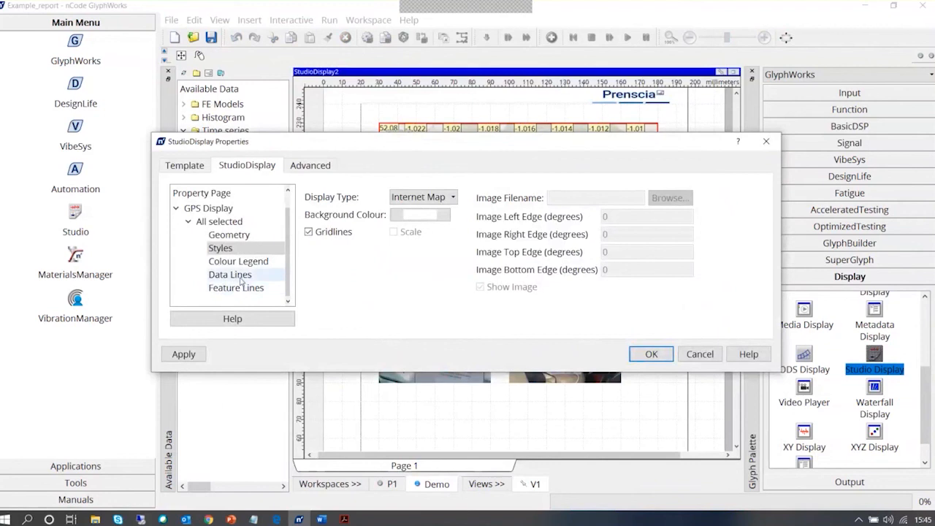
click(241, 275)
click(249, 262)
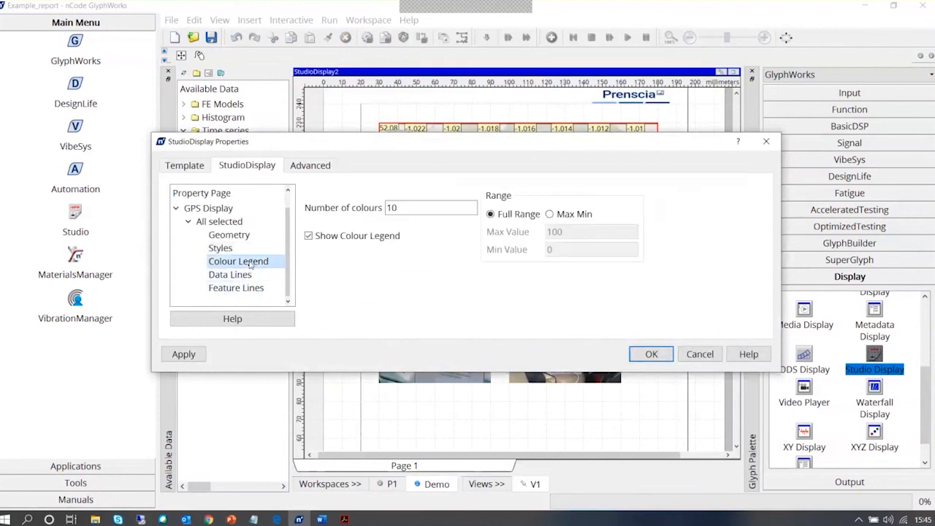
click(249, 249)
click(248, 236)
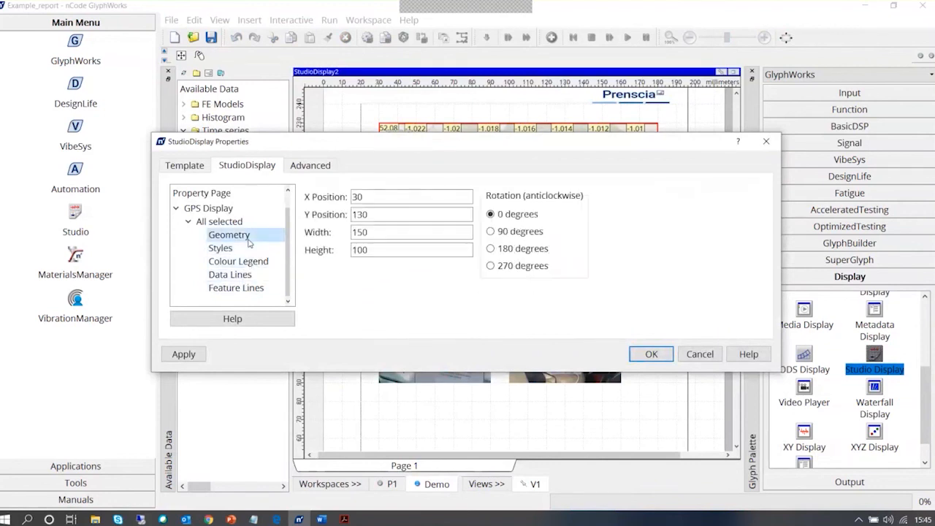
click(248, 261)
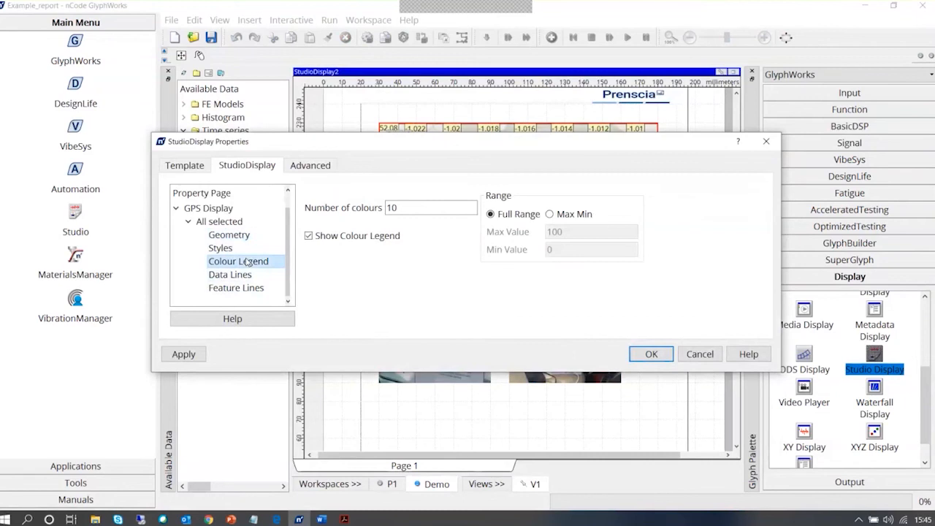
click(246, 276)
click(247, 289)
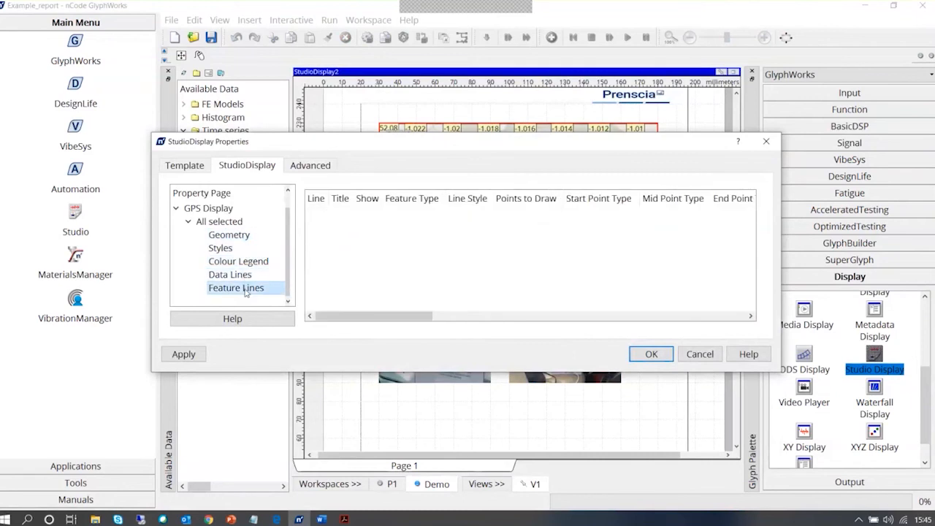
click(248, 275)
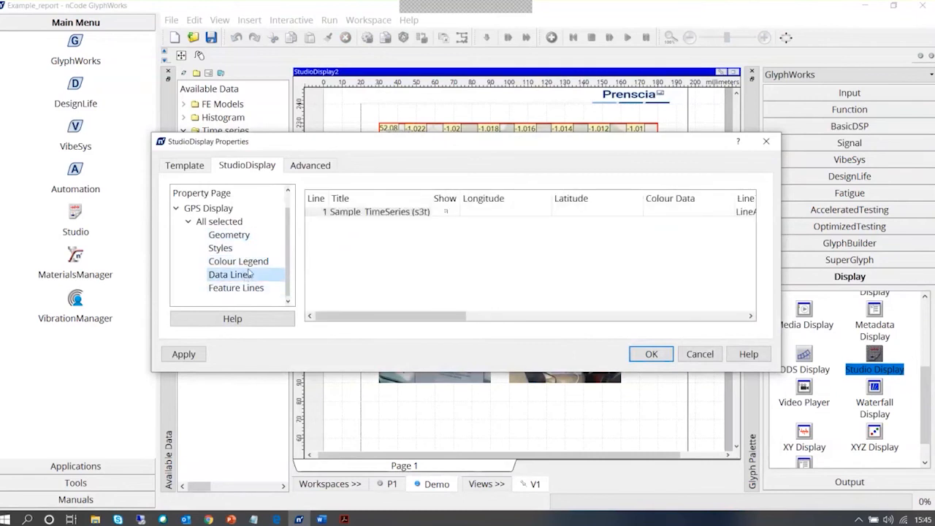
click(250, 262)
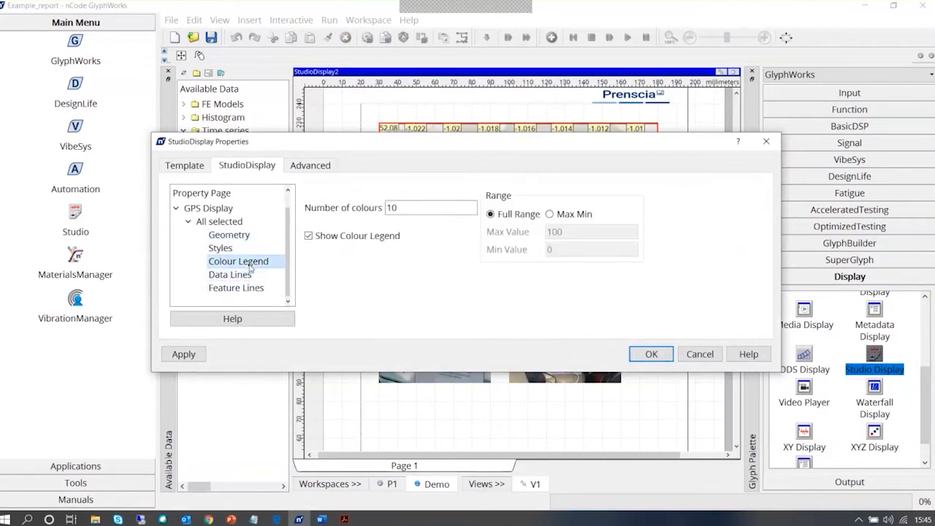
click(357, 236)
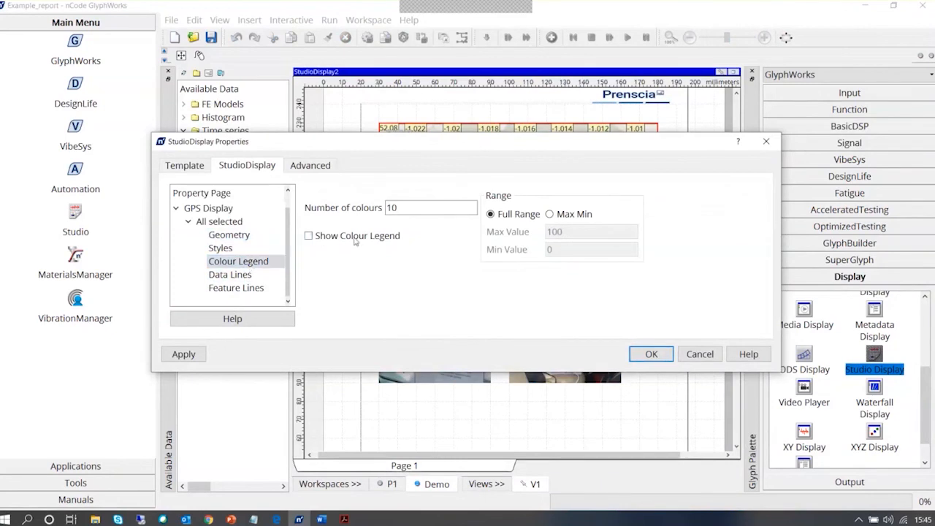
click(230, 275)
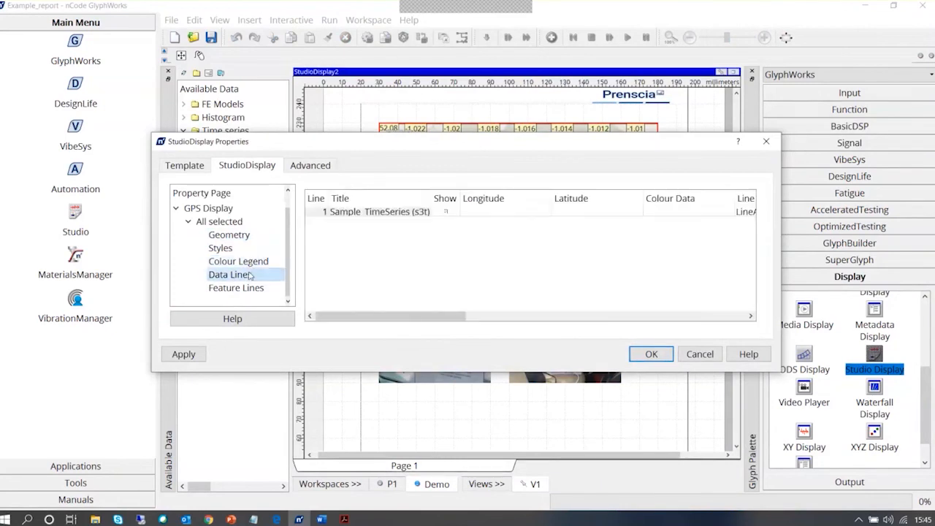
click(247, 261)
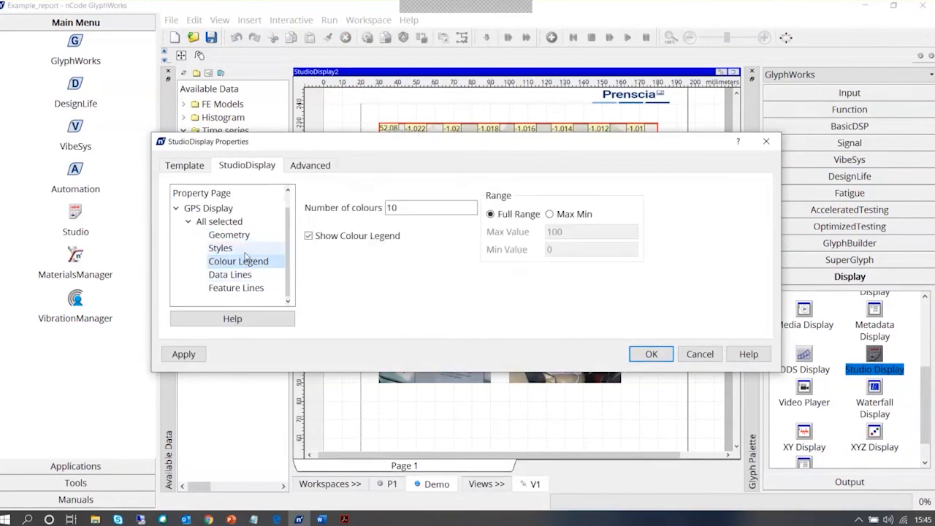
- Turn off the gridlines in the GPS display's styles and apply the change
click(234, 249)
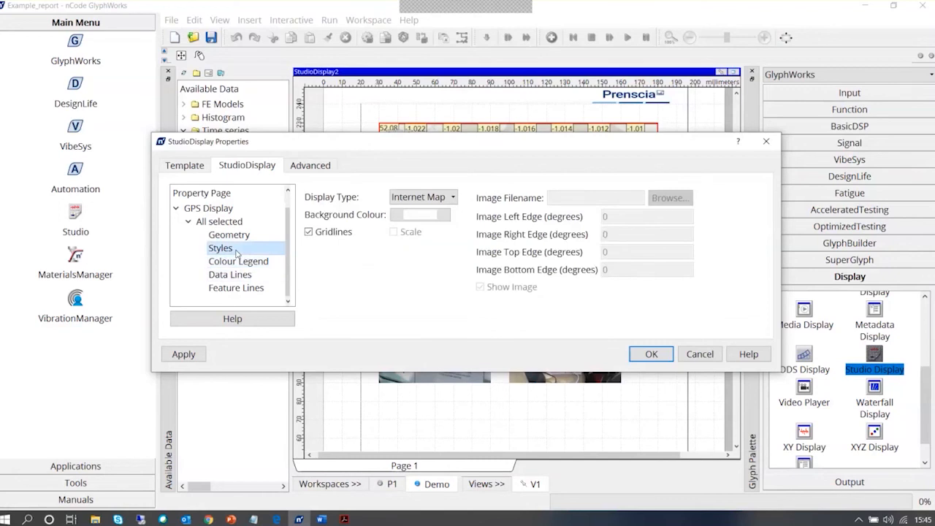
click(308, 232)
click(712, 353)
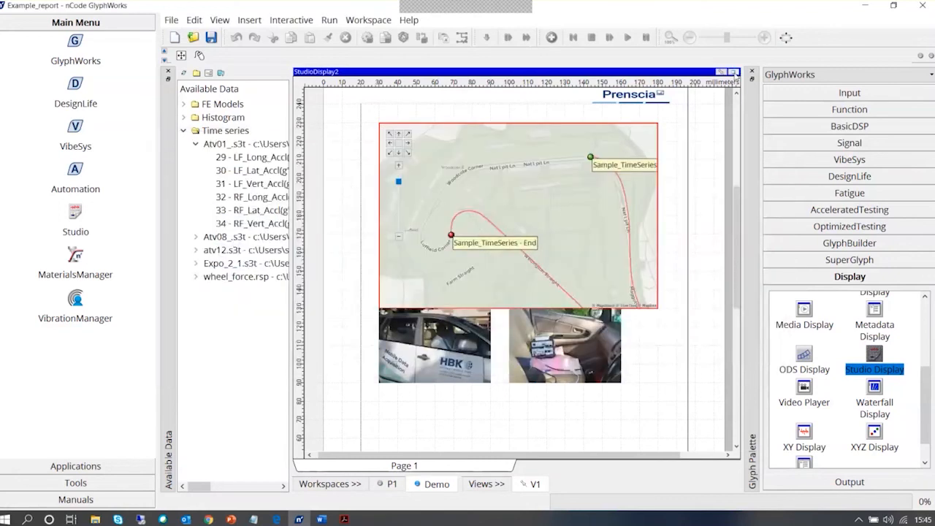
- Add Expo_2_1.s3t to the workspace as a time series input with its display on, and move the Studio display aside
click(723, 71)
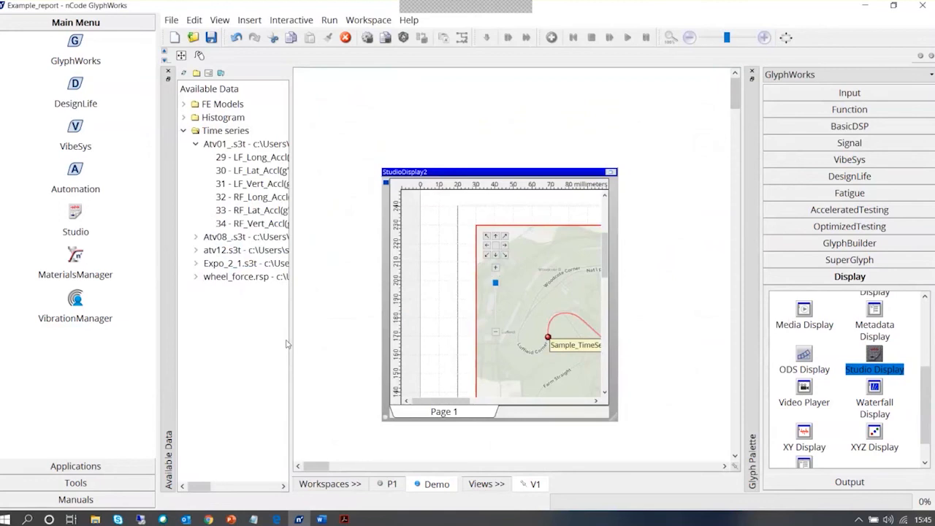
drag(219, 266, 337, 240)
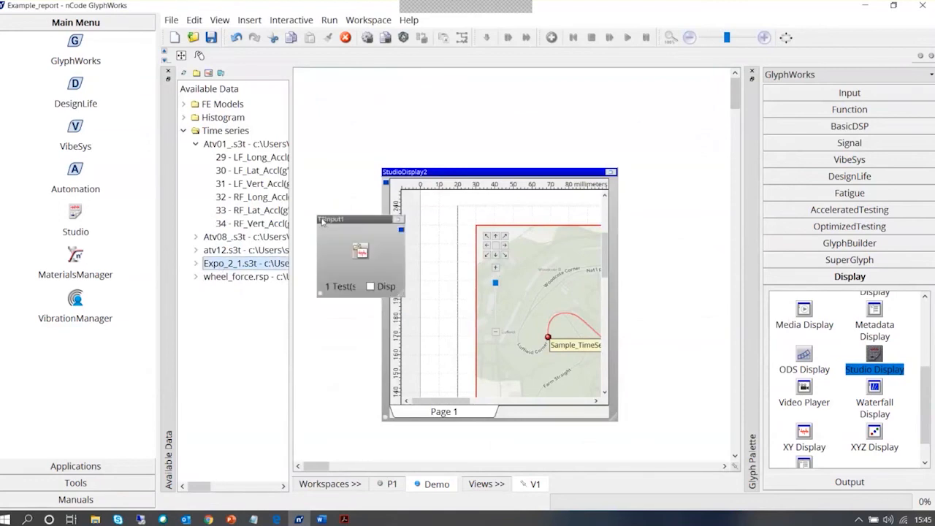
click(370, 286)
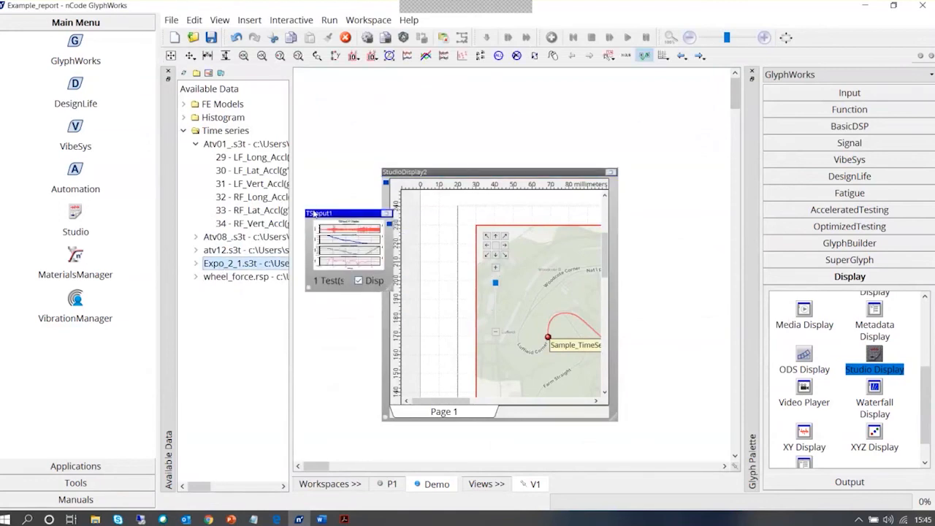
drag(525, 173, 625, 173)
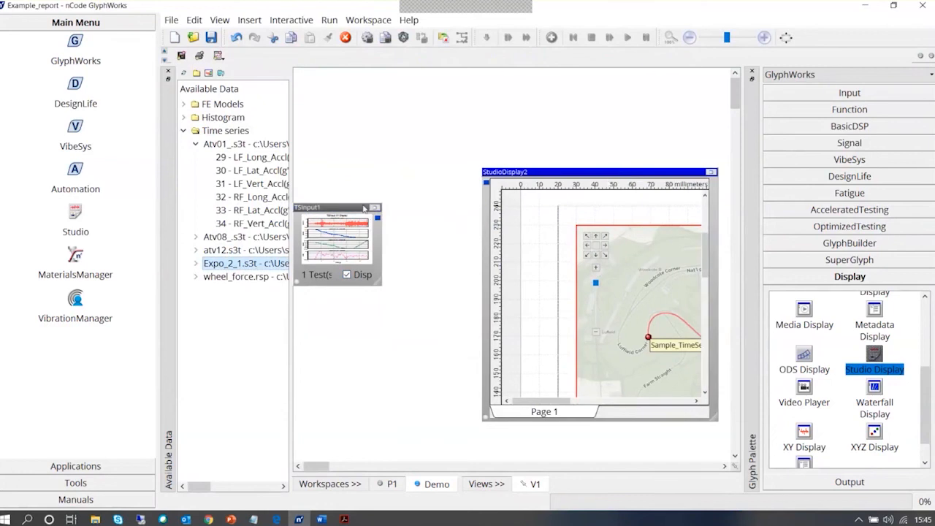
- Connect the time series input to the Studio display's input and run the flow
drag(364, 210, 486, 187)
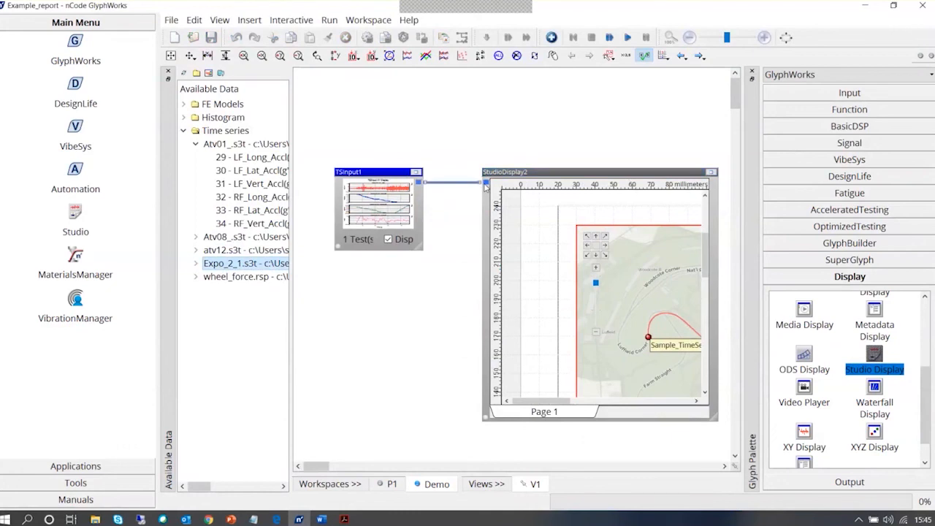
mouse_move(317, 467)
mouse_down()
mouse_move(340, 471)
mouse_move(323, 471)
mouse_up()
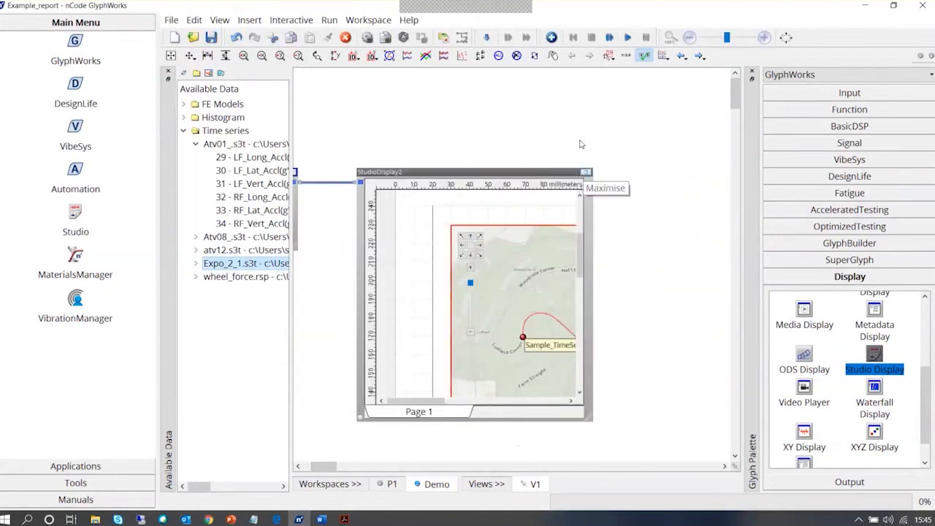
click(627, 37)
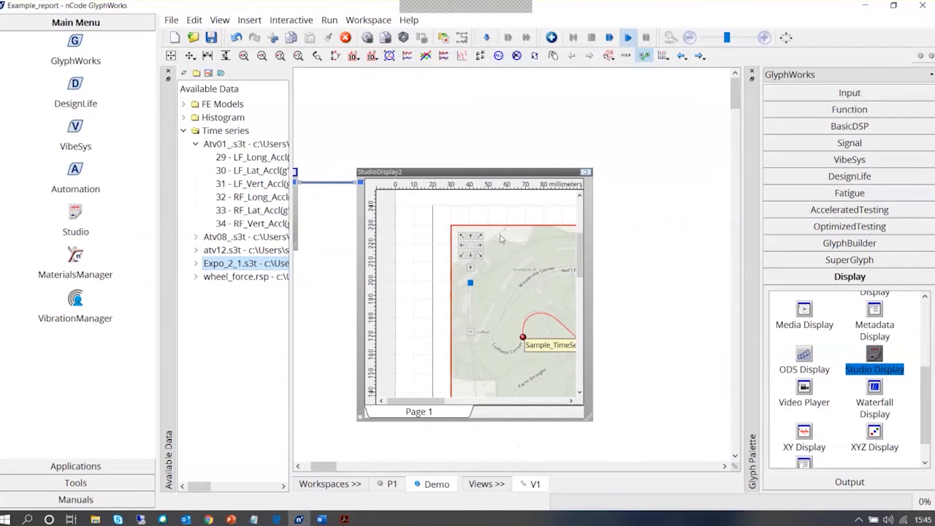
click(587, 173)
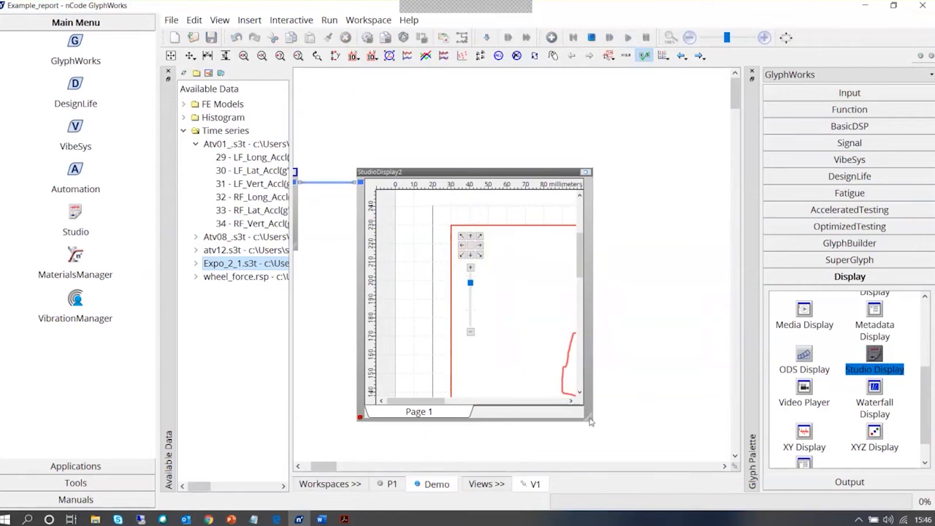
- Enlarge the Studio display, move it up in the workspace and expand the workspace area by hiding the side panels
drag(592, 421, 730, 459)
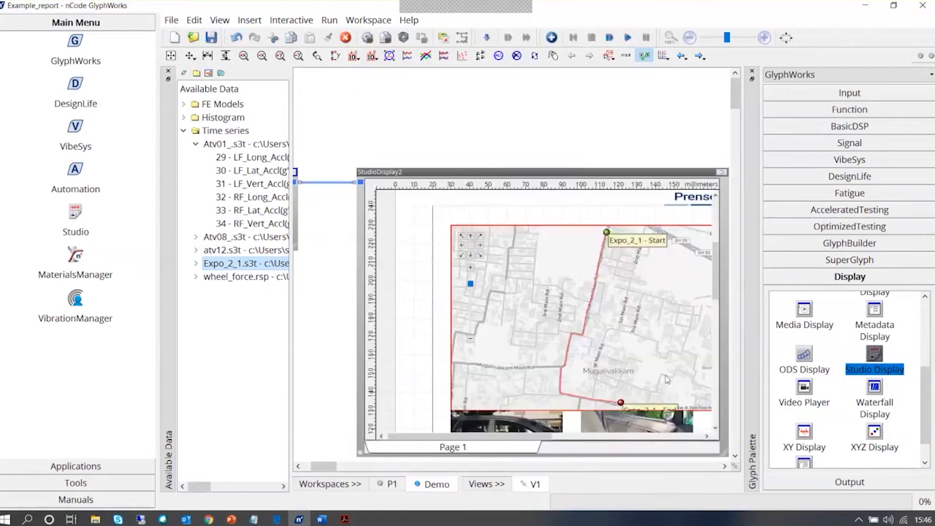
click(726, 466)
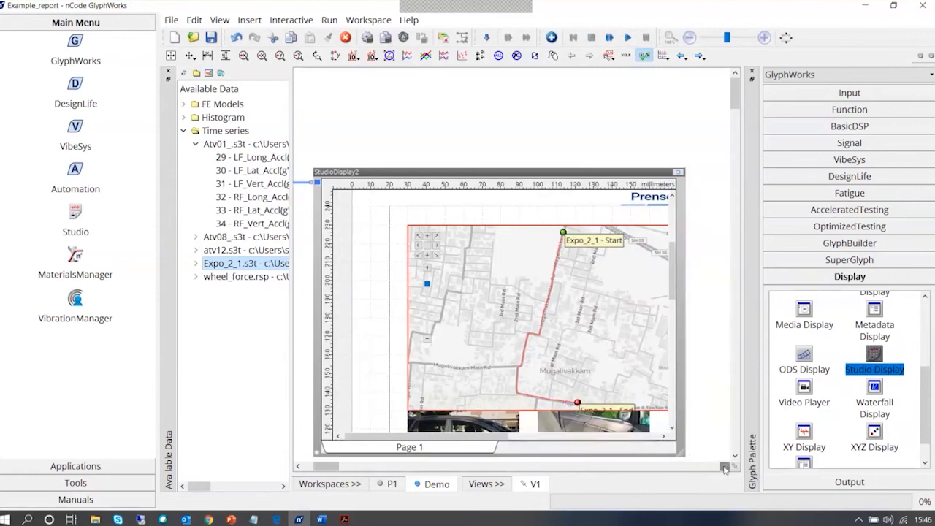
drag(542, 172, 539, 95)
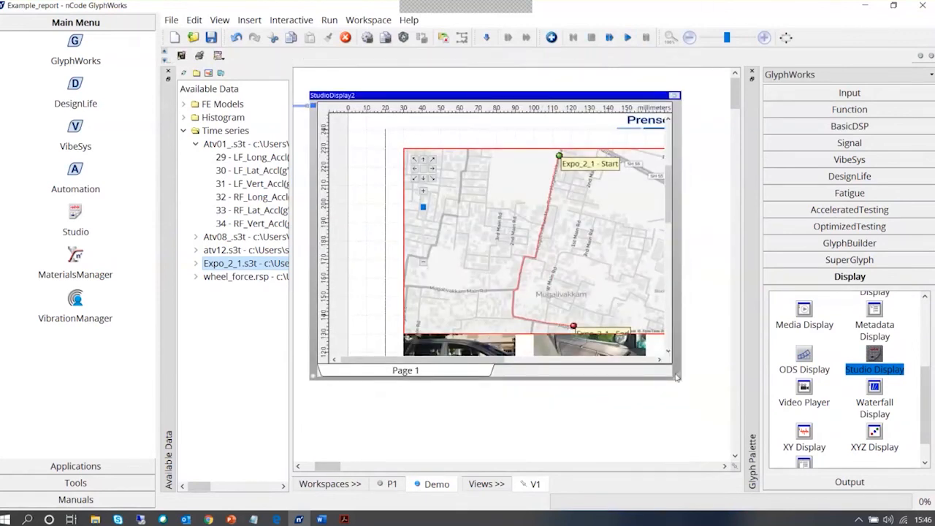
drag(677, 377, 731, 466)
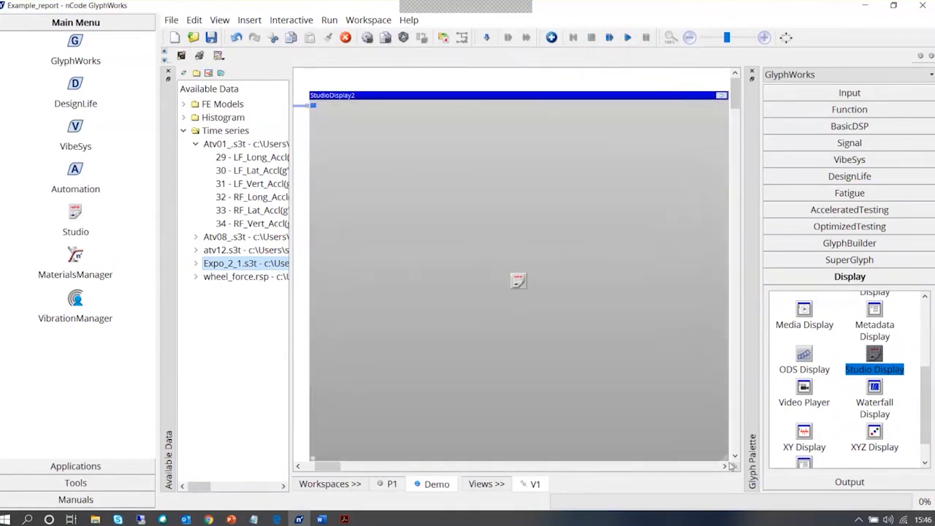
click(786, 38)
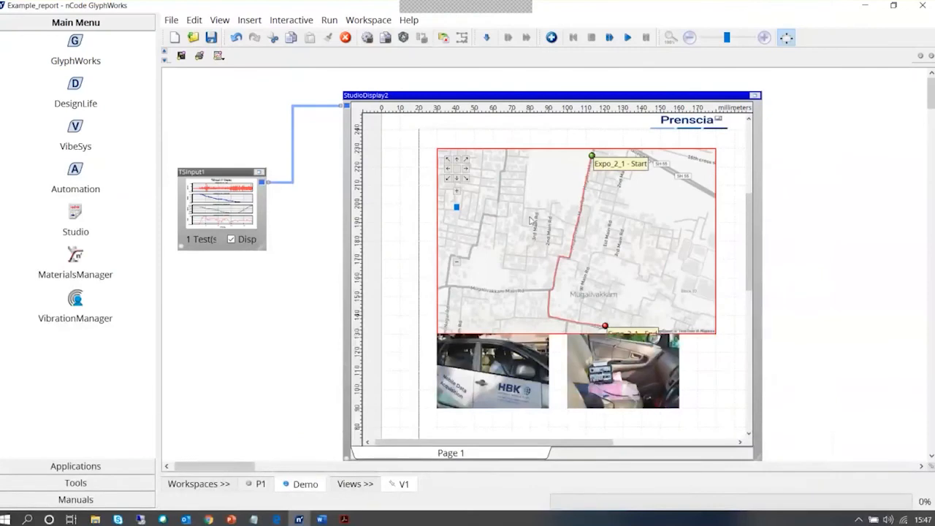
- Set OutputOption to Export in the Studio display's advanced properties
right_click(528, 122)
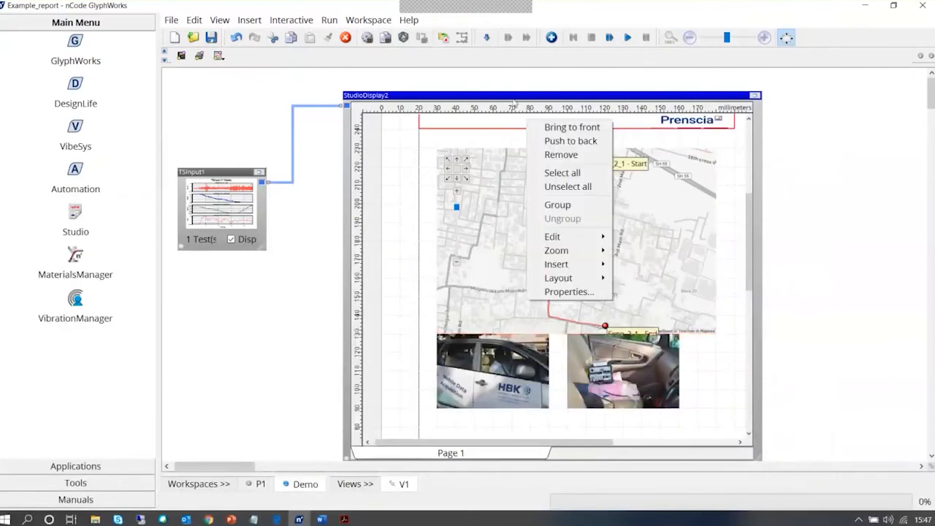
click(514, 101)
right_click(514, 101)
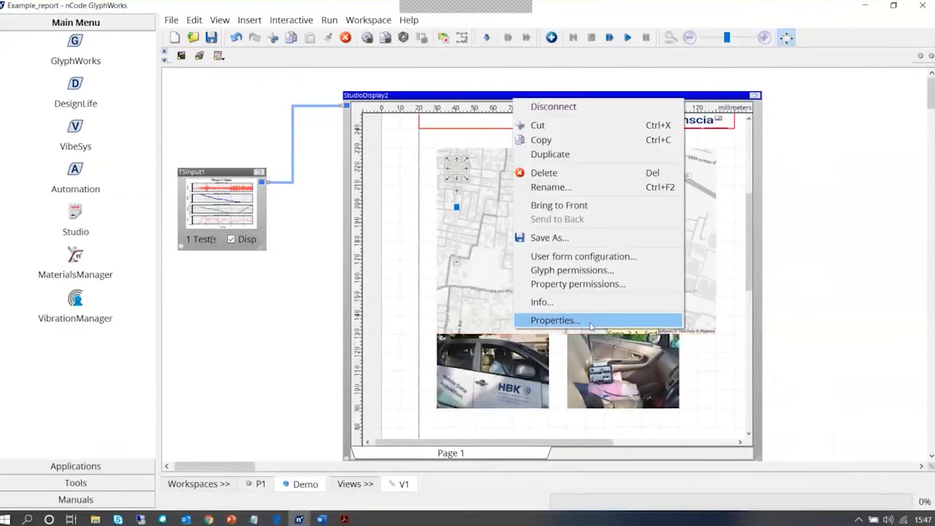
click(557, 110)
right_click(558, 110)
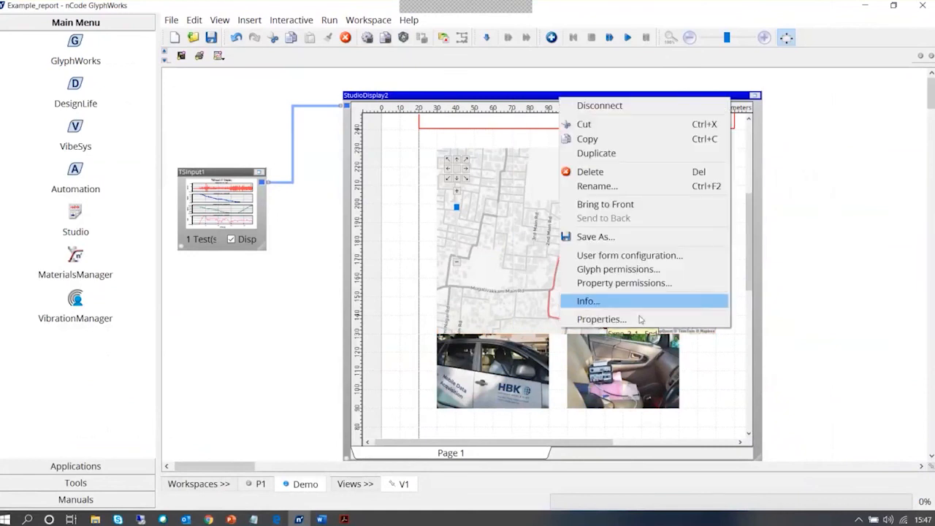
click(644, 323)
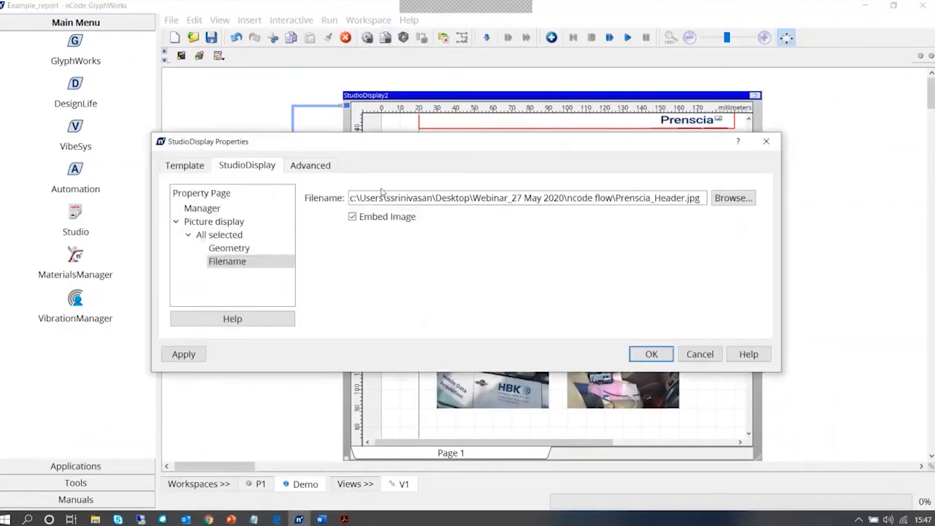
click(325, 167)
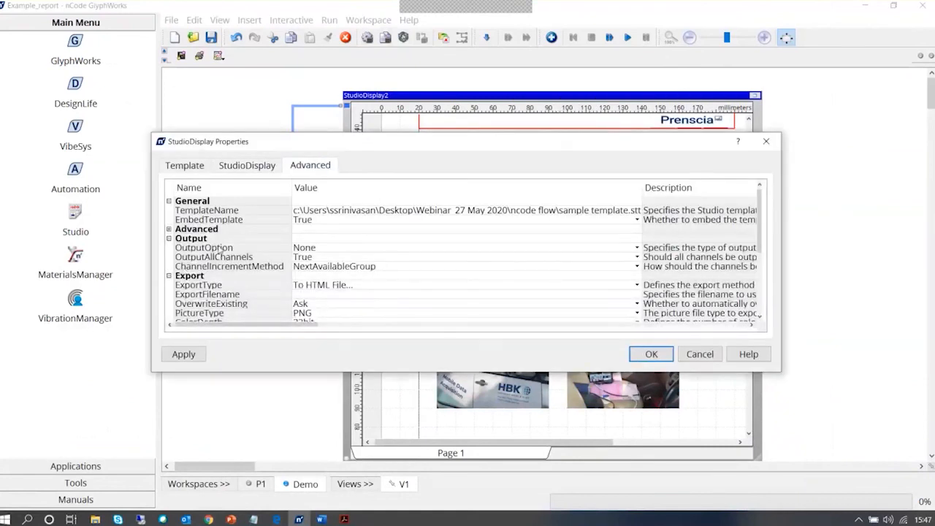
click(637, 249)
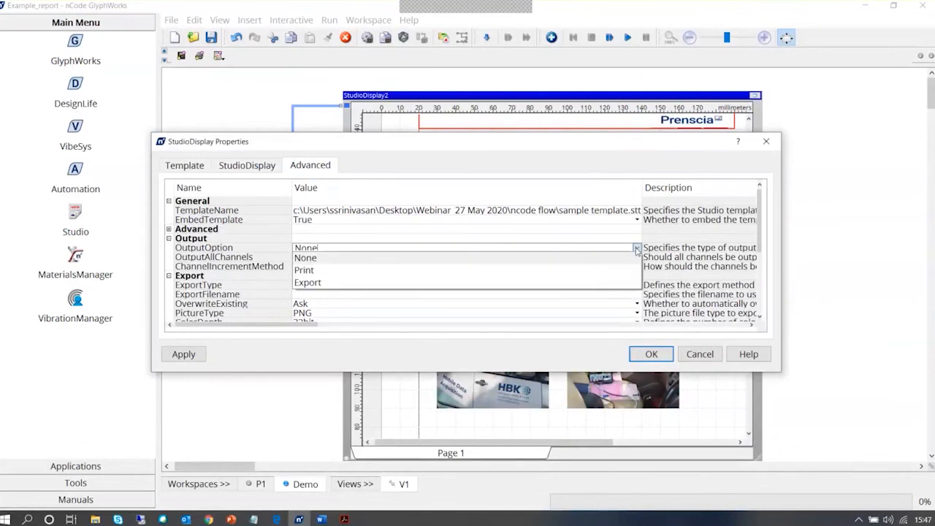
click(574, 282)
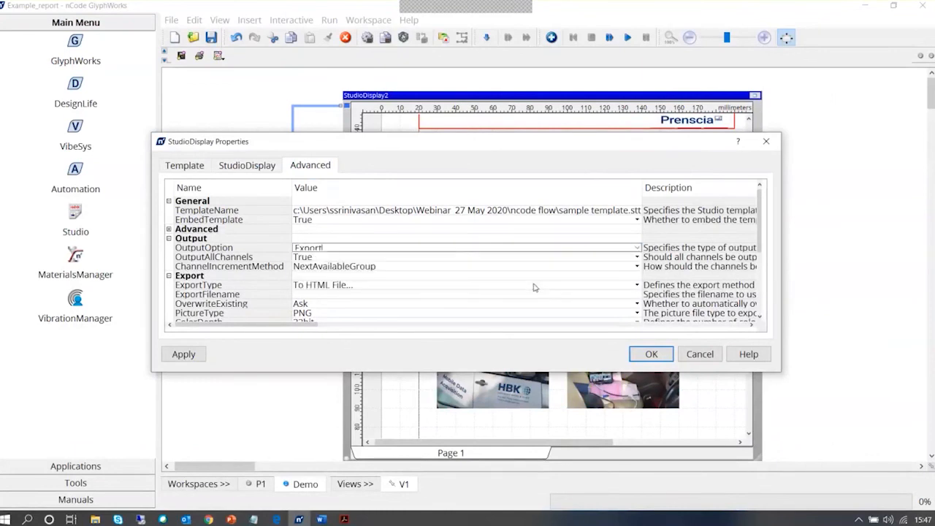
click(527, 232)
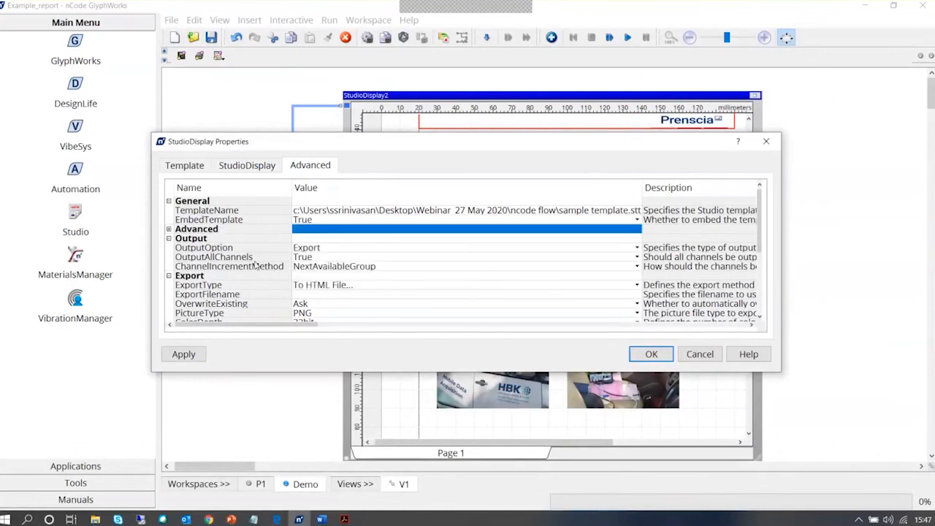
- Set the Studio display's ExportType to PDF document
click(346, 287)
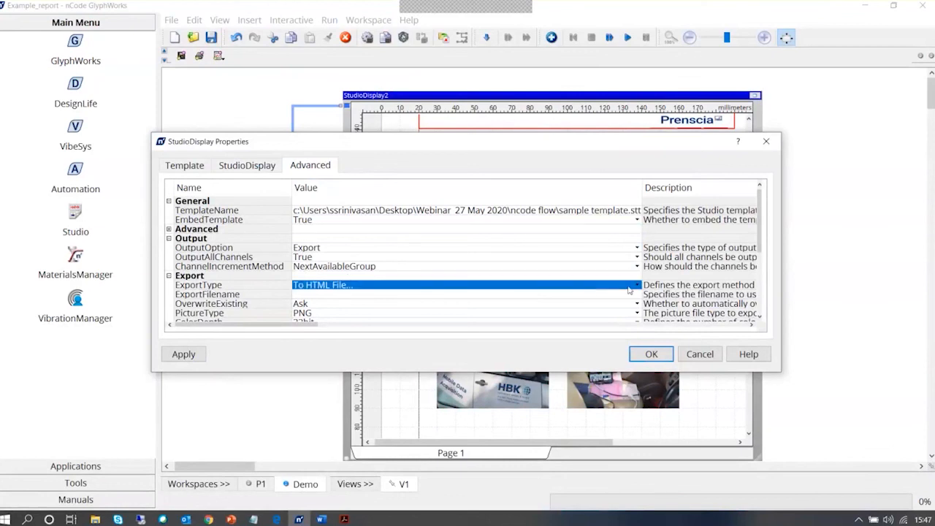
click(636, 286)
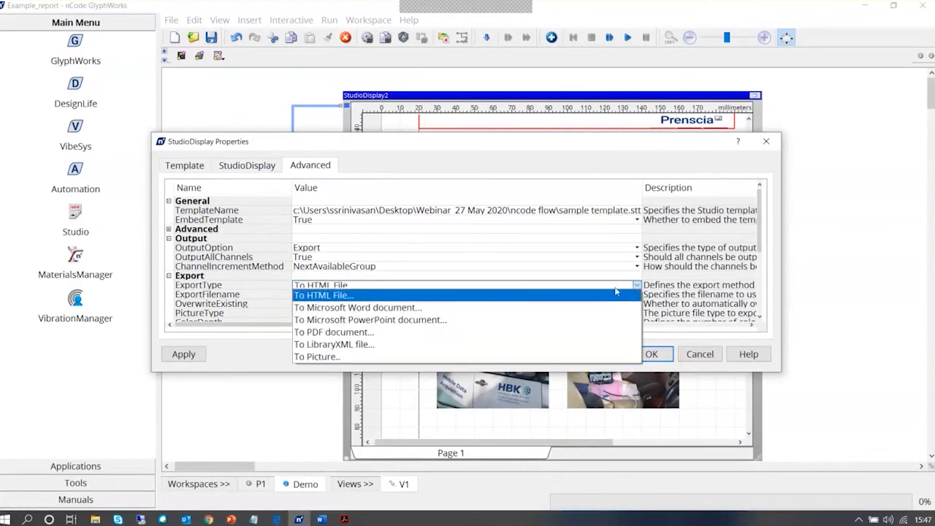
click(544, 333)
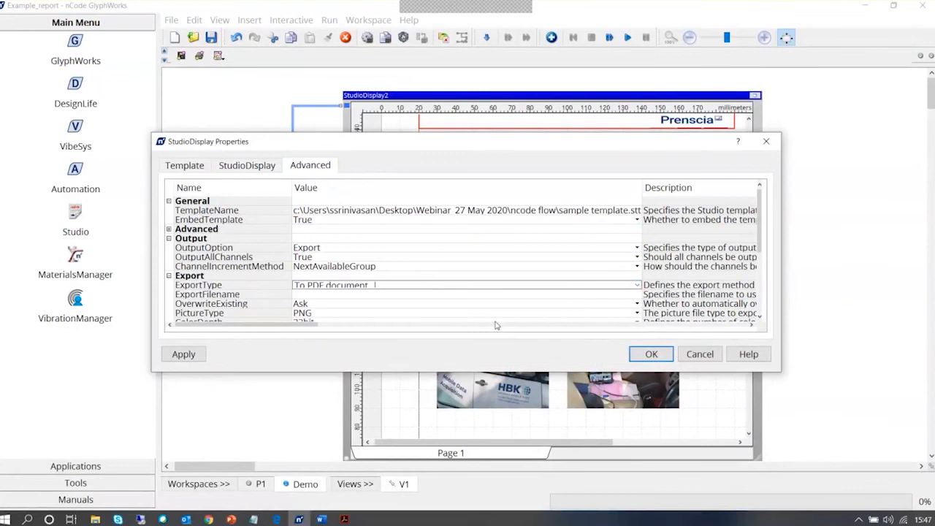
click(637, 286)
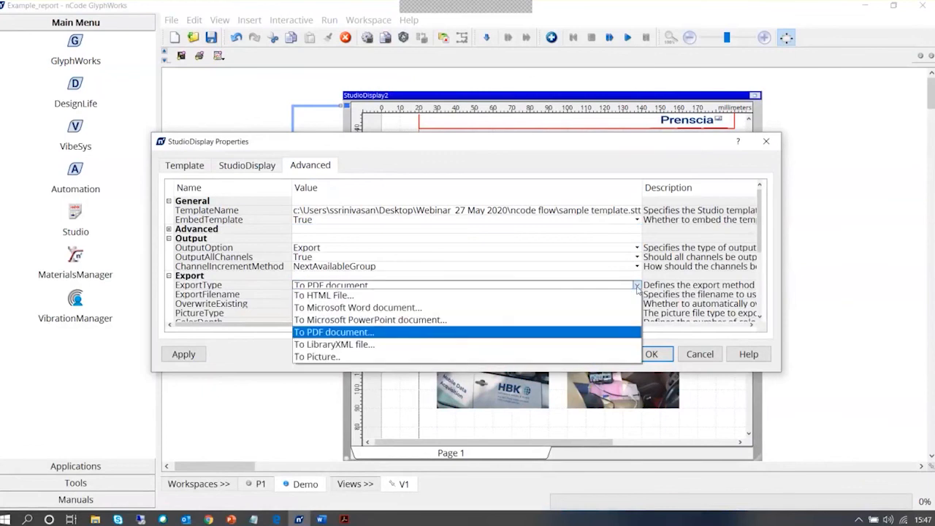
click(436, 333)
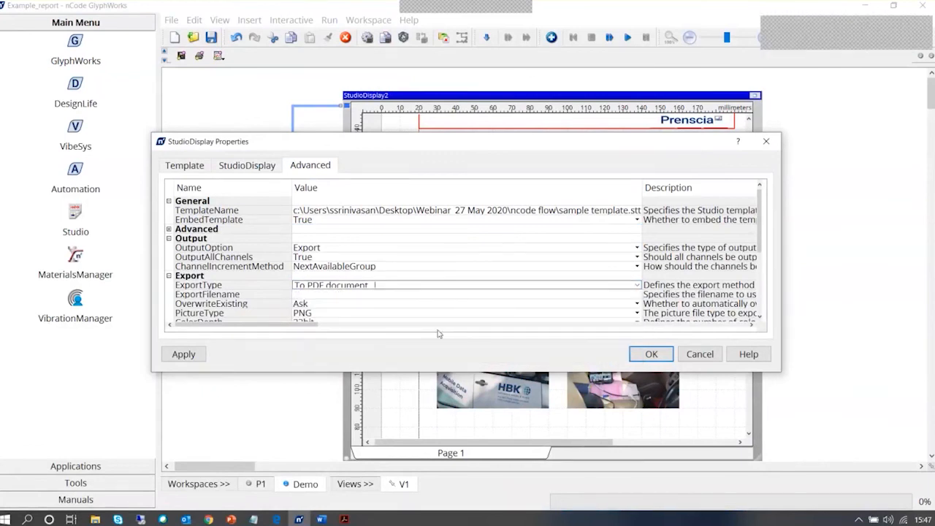
- Set the export file name to Expo_report, accept the properties and run the flow to export the report
click(428, 294)
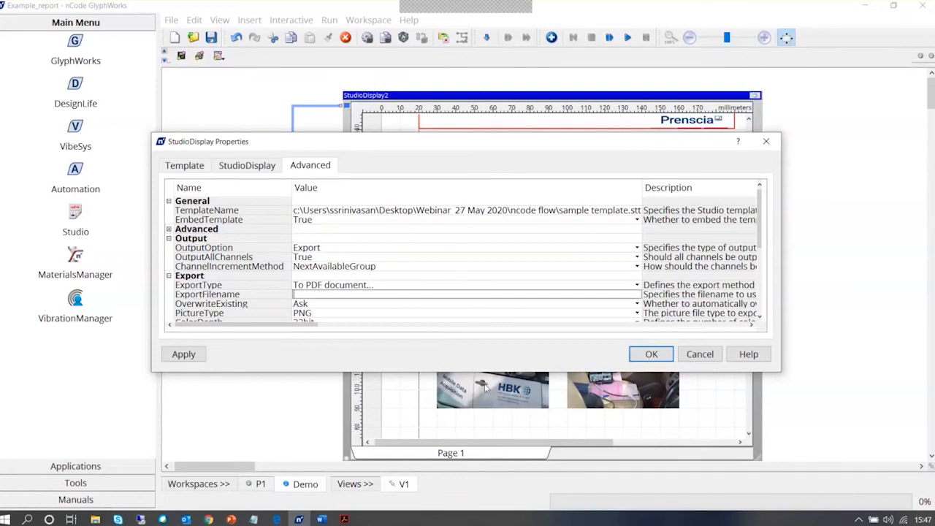
text(Expo)
text(_report)
click(651, 353)
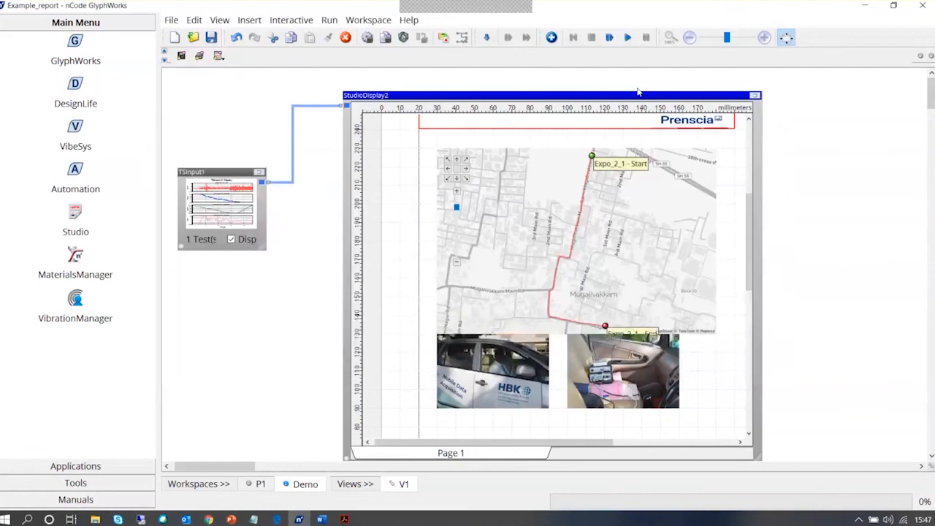
click(626, 38)
- Switch to File Explorer and open the Expo_report PDF from the ncode flow folder
click(95, 519)
key(e)
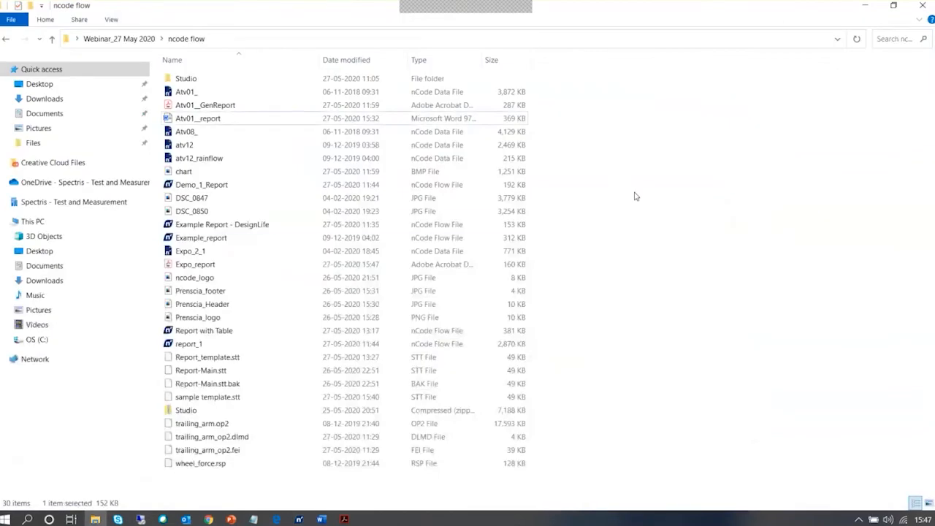
key(e)
click(226, 267)
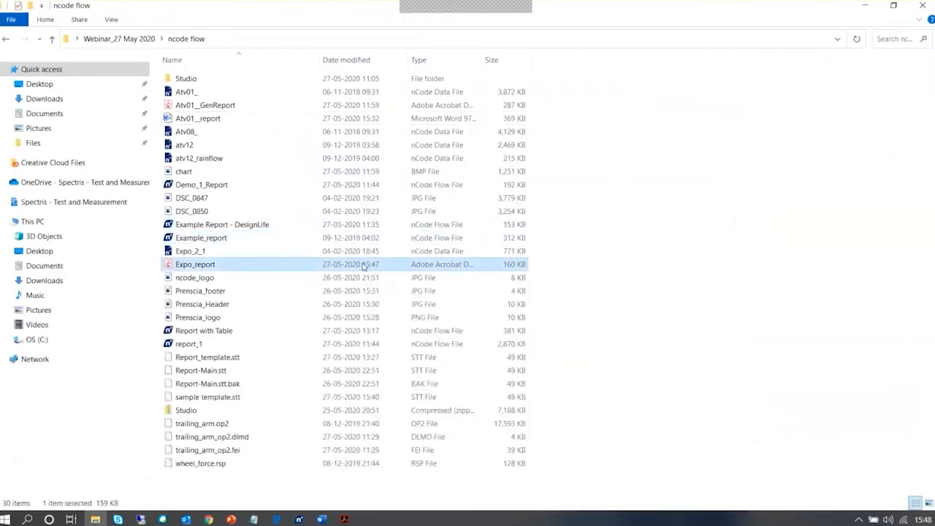
double_click(363, 267)
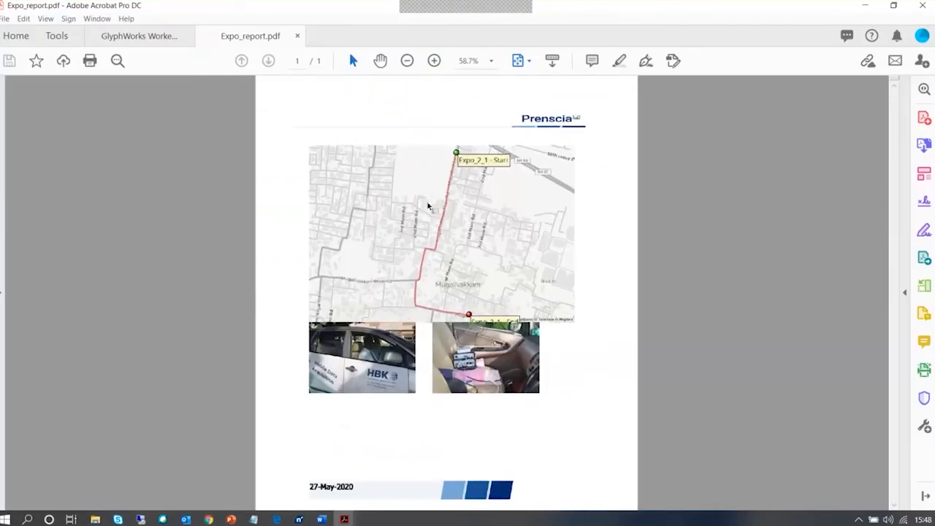
- Examine the header, GPS map, pictures and dated footer of the exported PDF, and return to the GlyphWorks workspace
scroll(429, 207, up, 5)
scroll(428, 206, down, 2)
scroll(428, 206, up, 1)
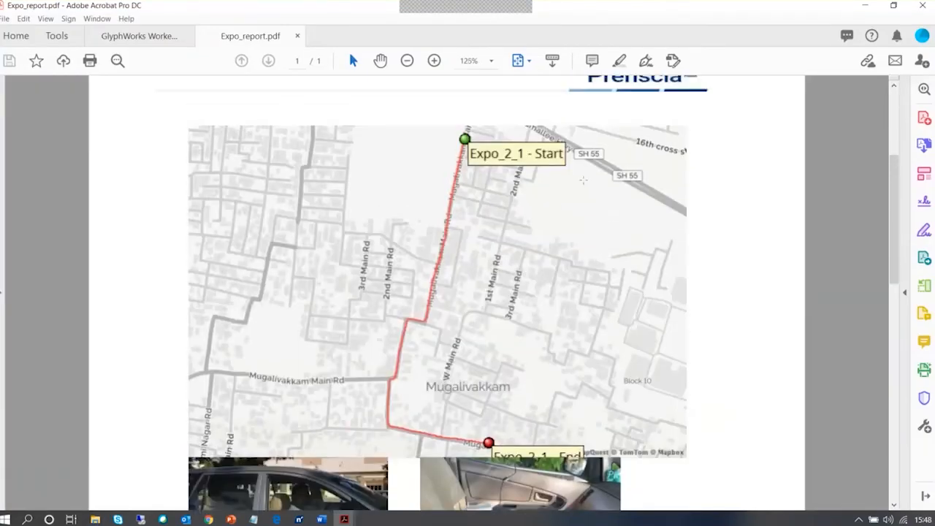
scroll(583, 179, up, 2)
scroll(569, 196, down, 5)
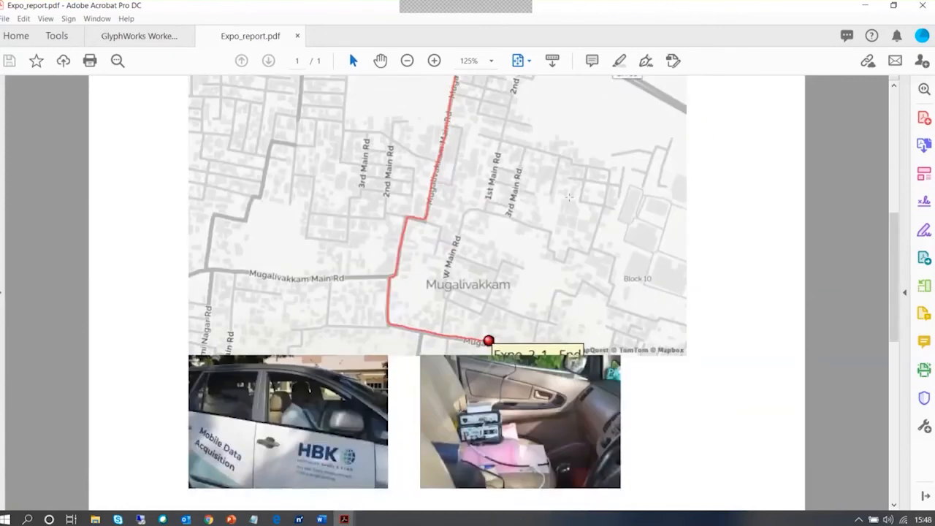
scroll(569, 196, down, 10)
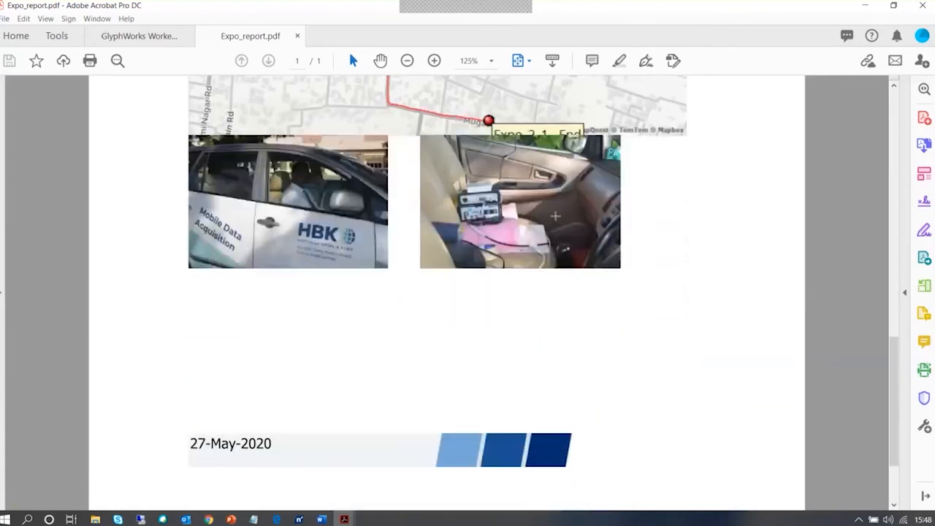
scroll(554, 277, up, 10)
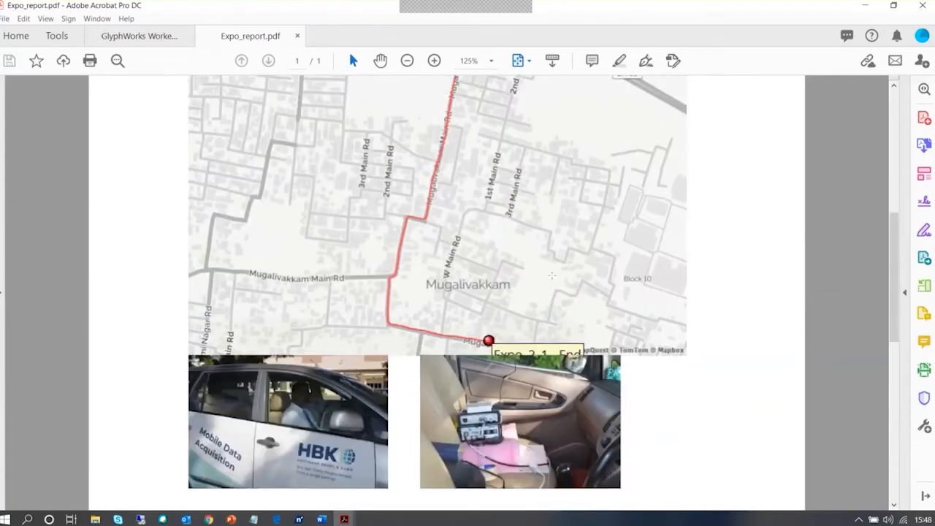
scroll(552, 276, up, 6)
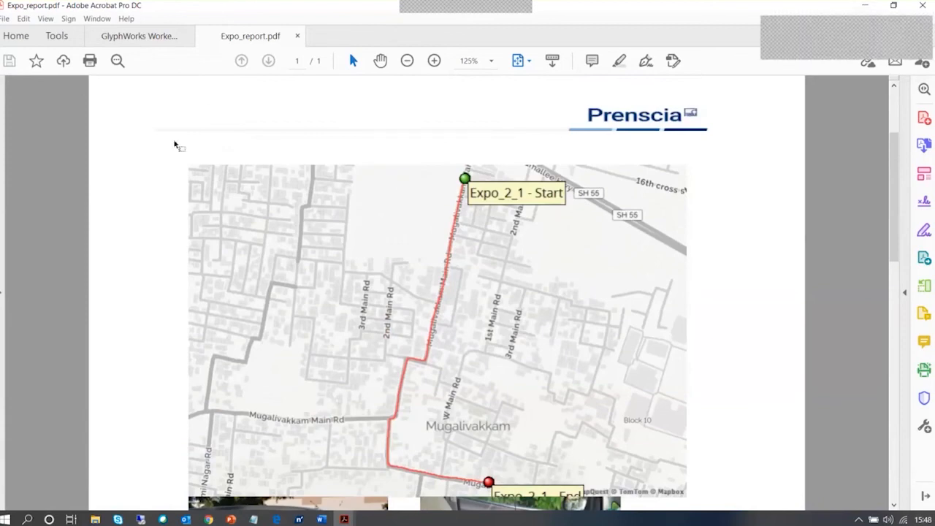
scroll(175, 146, down, 4)
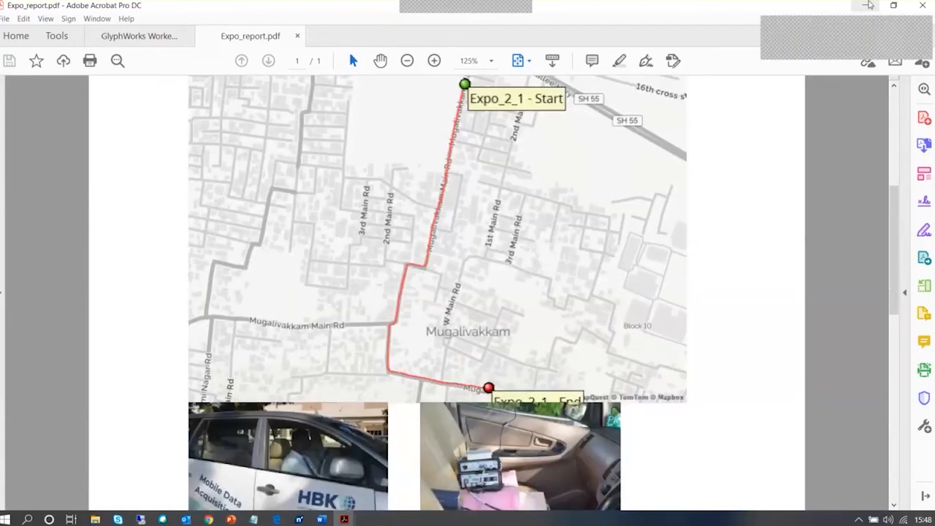
click(867, 5)
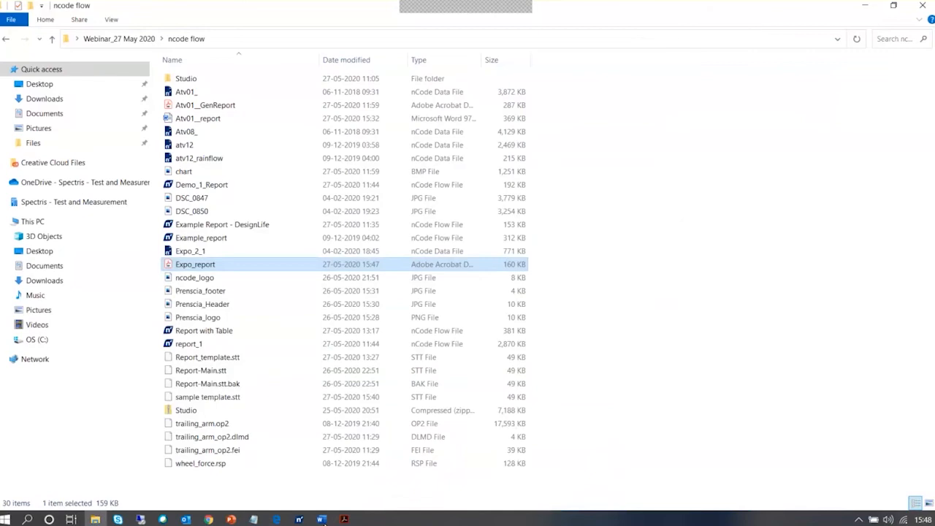
click(299, 519)
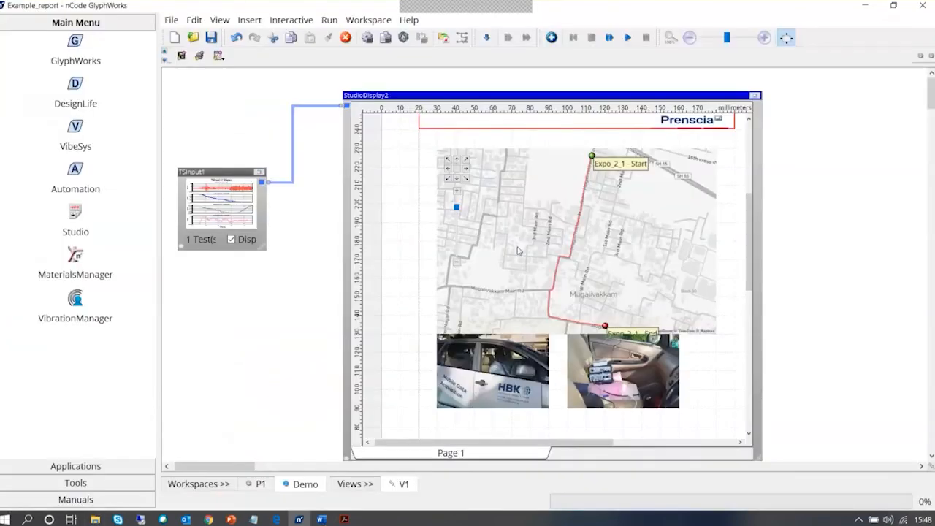
- Switch to File Explorer and open the Report with Table flow from the ncode flow folder
click(755, 96)
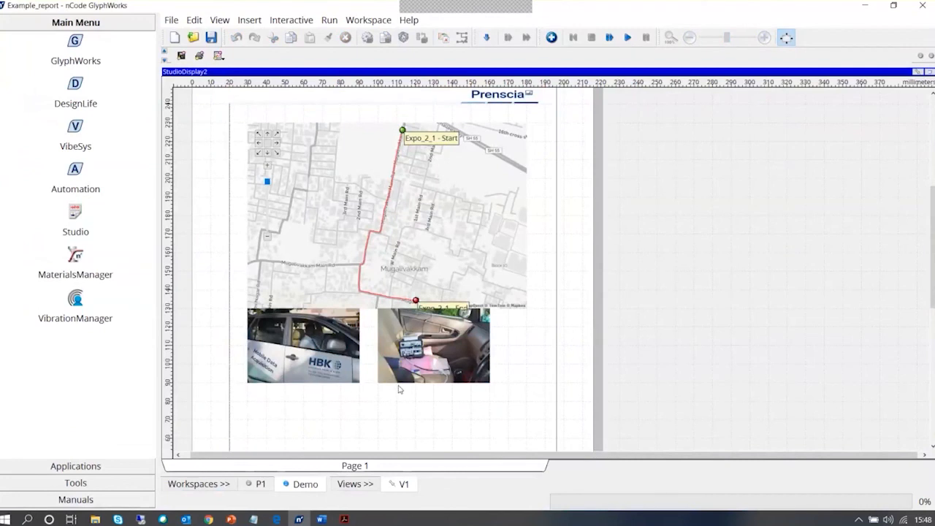
click(929, 72)
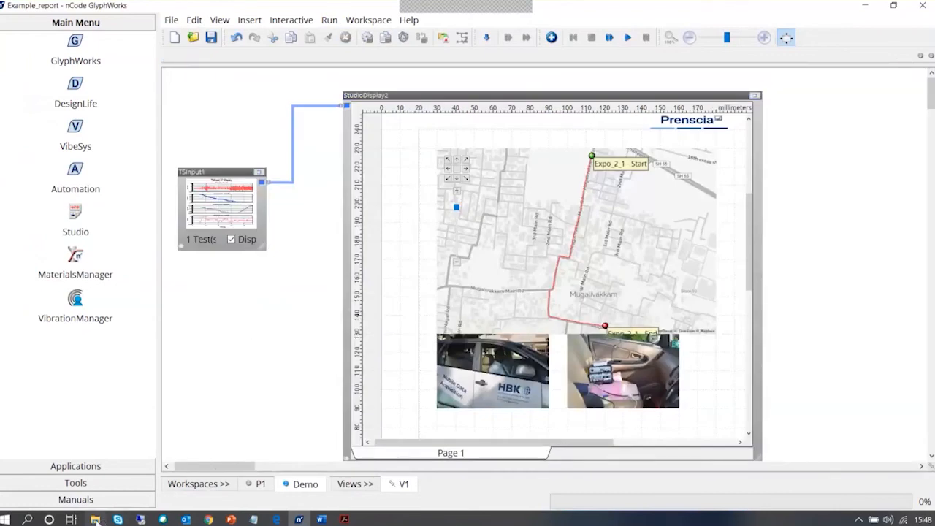
click(96, 520)
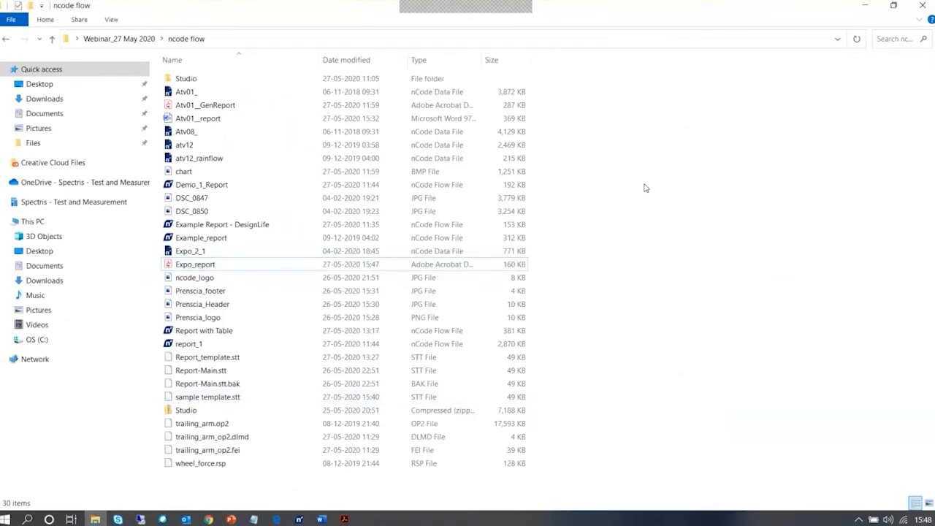
click(205, 330)
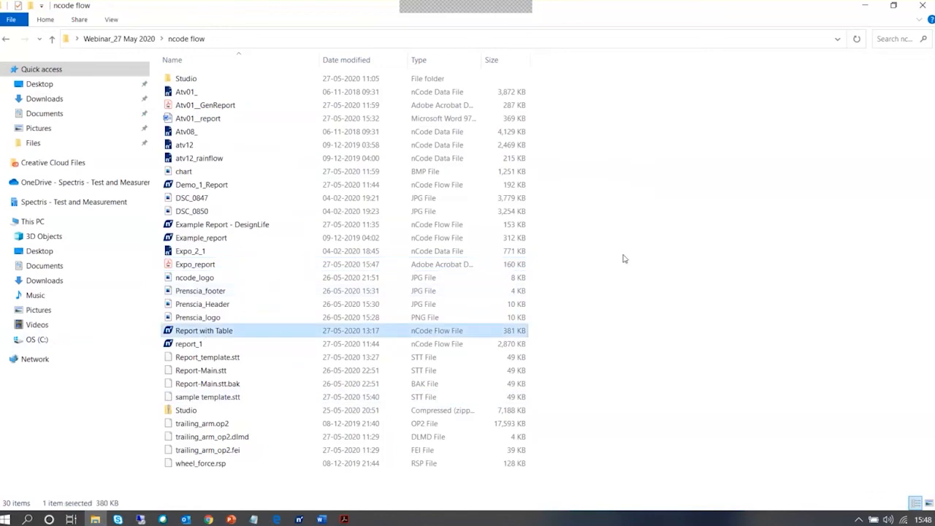
key(Return)
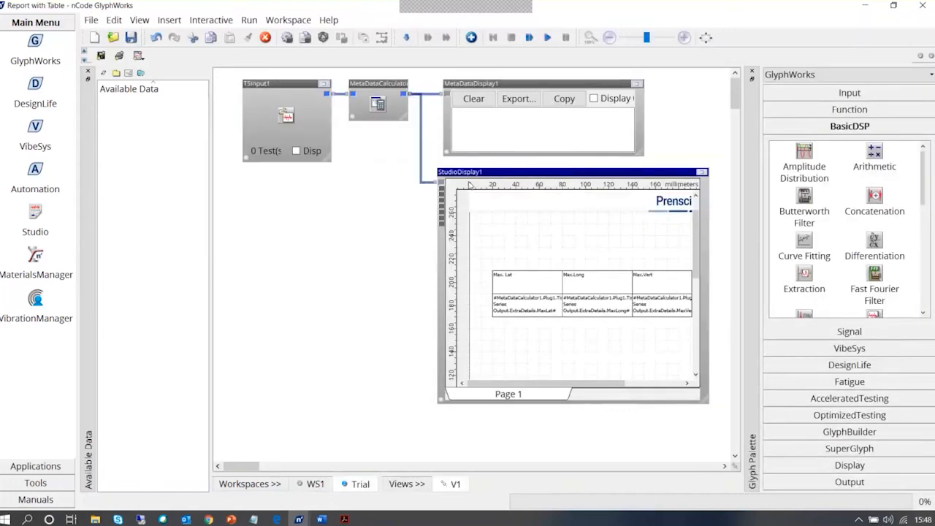
- Load the current folder's data, feed the Atv08_.s3t time series into the TSInput1 glyph and run the flow
drag(472, 172, 482, 326)
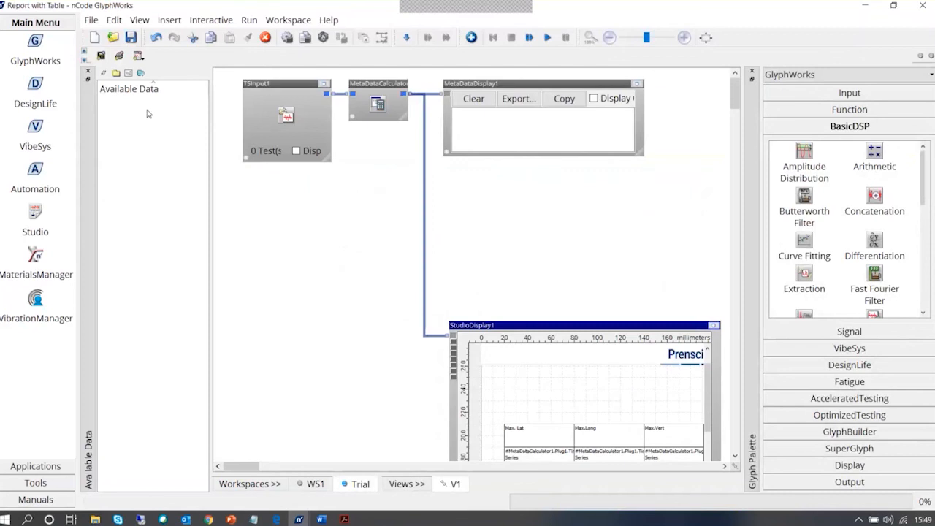
click(103, 71)
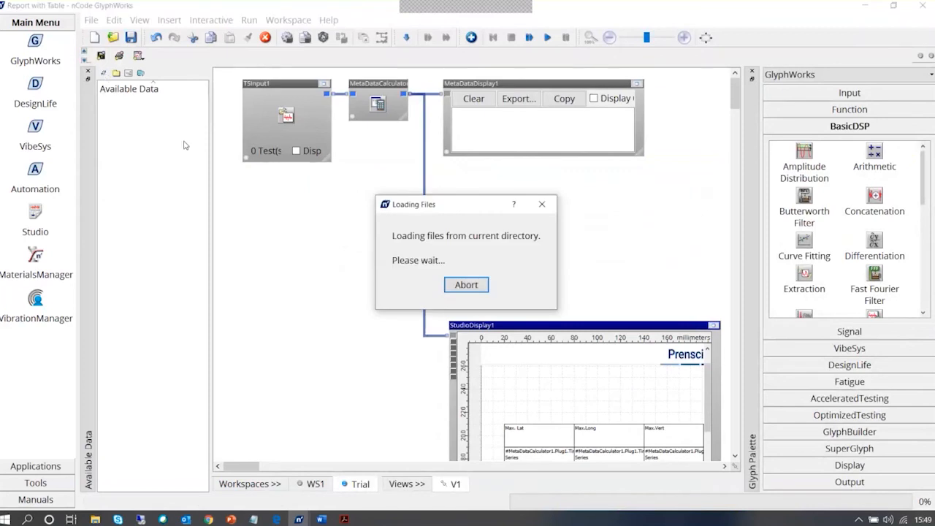
click(103, 131)
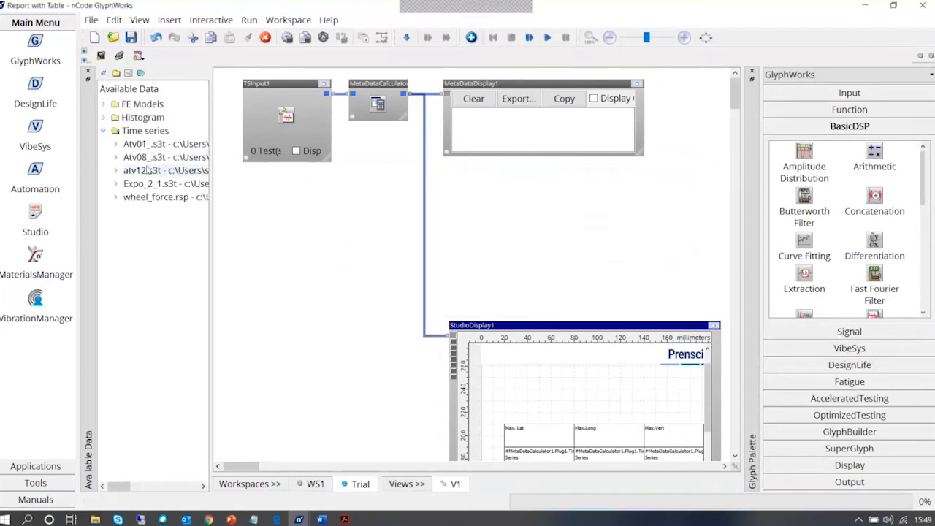
click(117, 157)
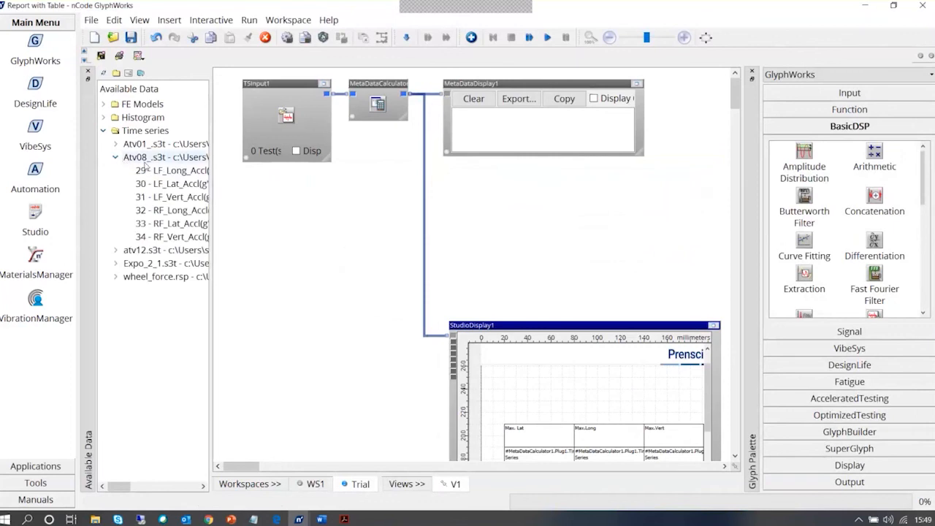
drag(147, 164, 291, 145)
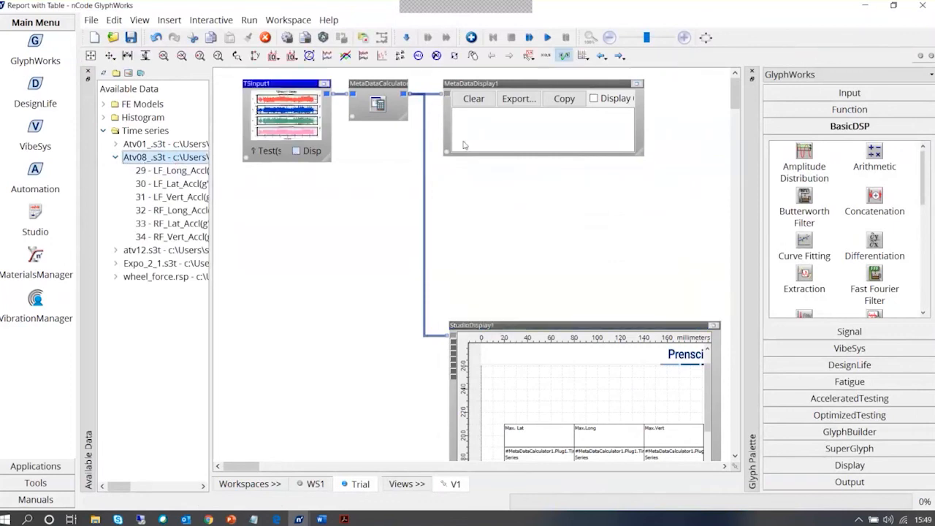
click(547, 37)
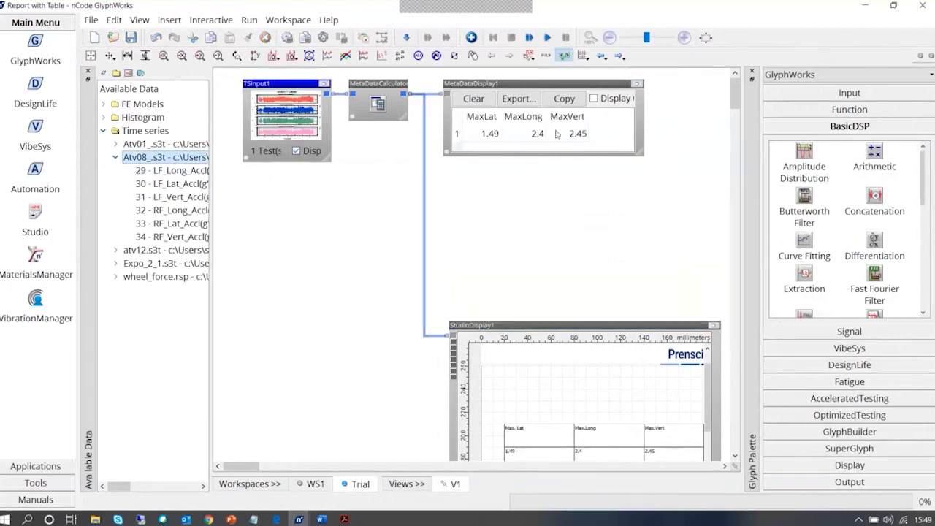
- Enlarge the MetaDataDisplay1 glyph and examine its MaxLat, MaxLong and MaxVert results
drag(640, 157, 680, 263)
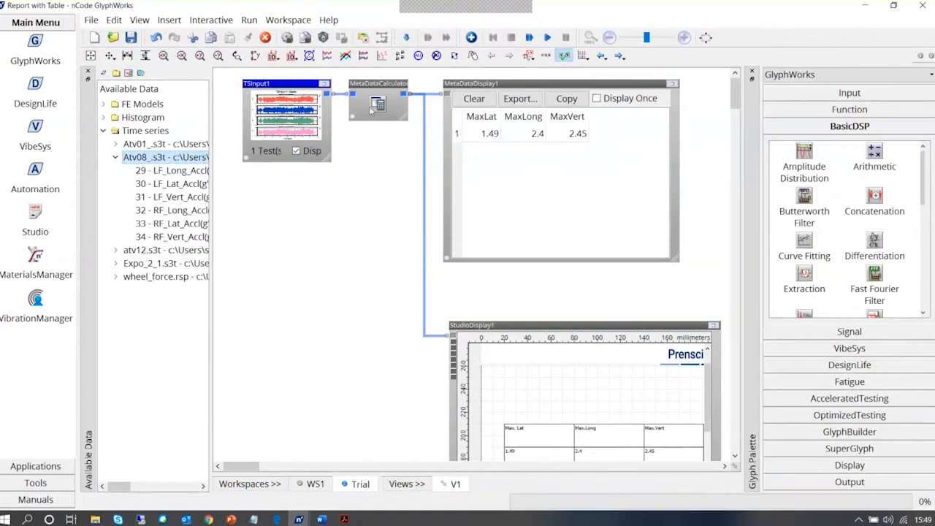
click(478, 134)
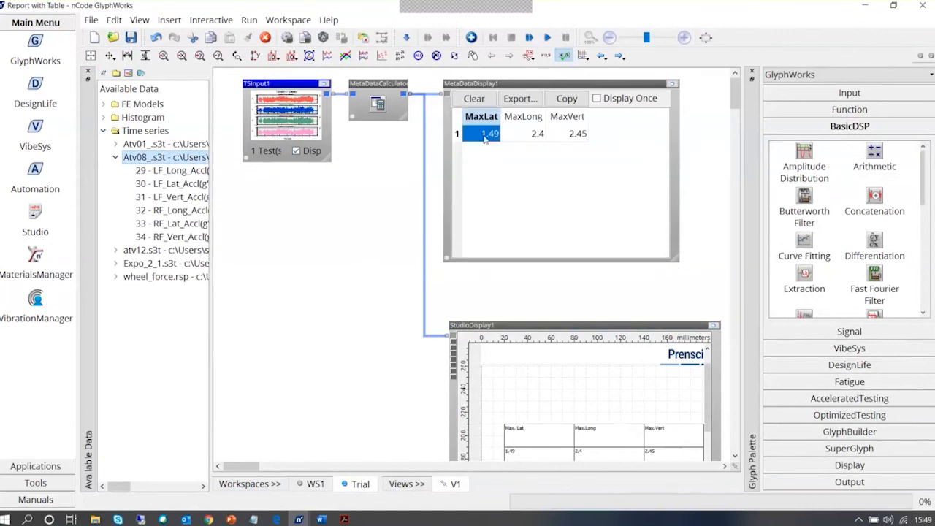
click(531, 133)
click(578, 134)
click(577, 184)
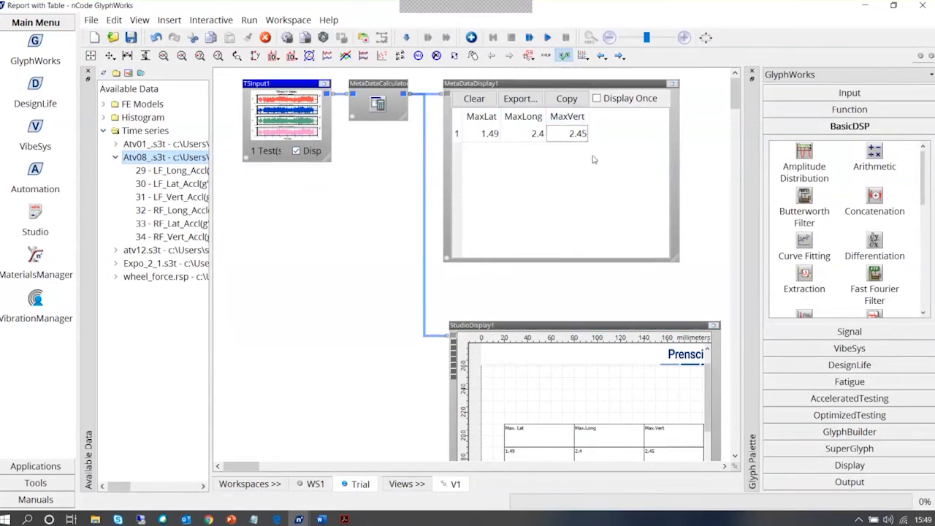
click(491, 138)
click(512, 136)
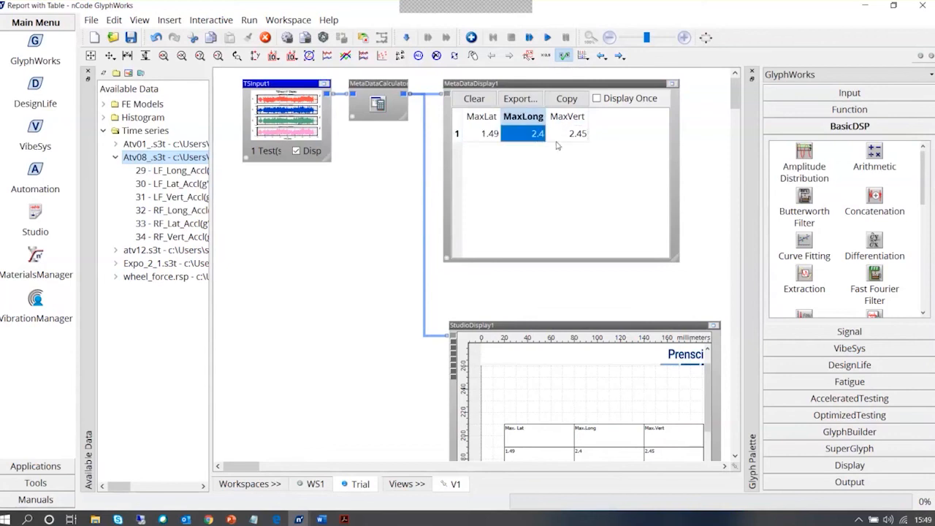
click(559, 138)
click(559, 202)
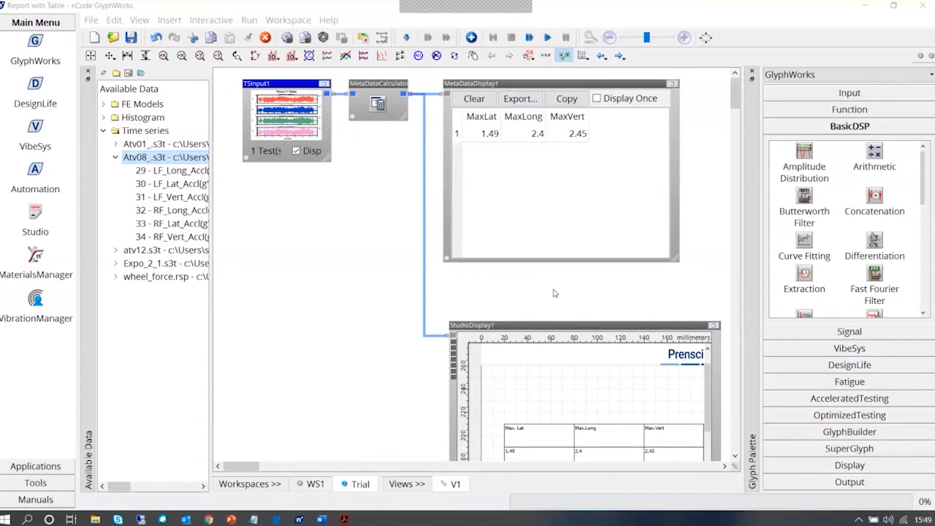
click(532, 161)
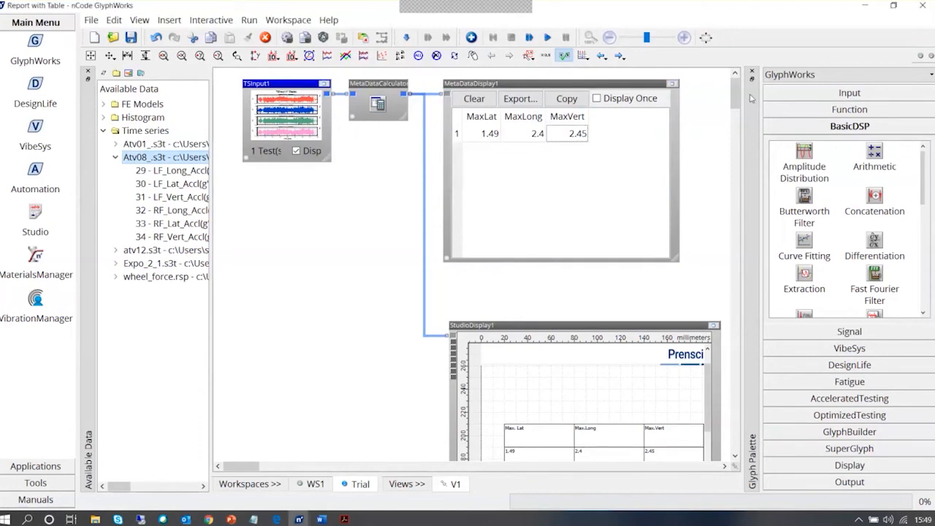
- Review the table in the existing StudioDisplay1 glyph and delete that glyph from the flow
drag(736, 94, 736, 104)
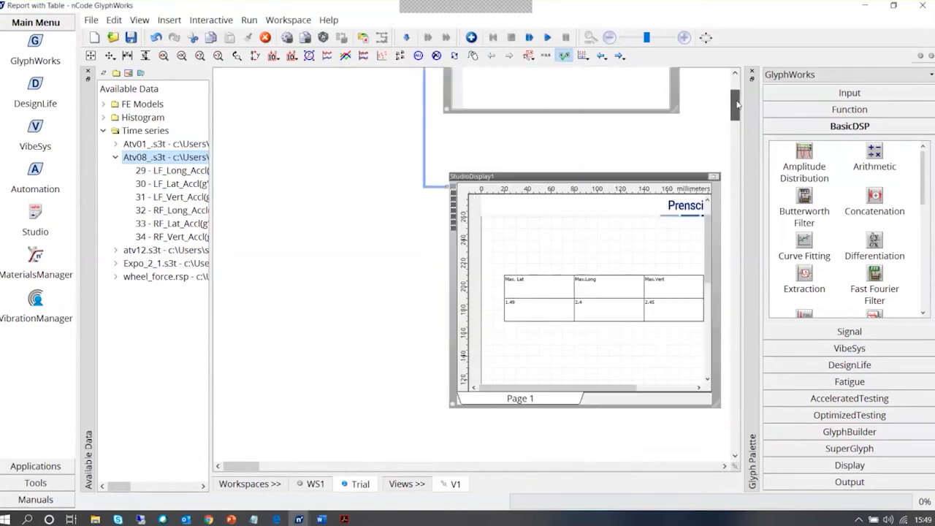
click(602, 181)
drag(593, 155, 593, 144)
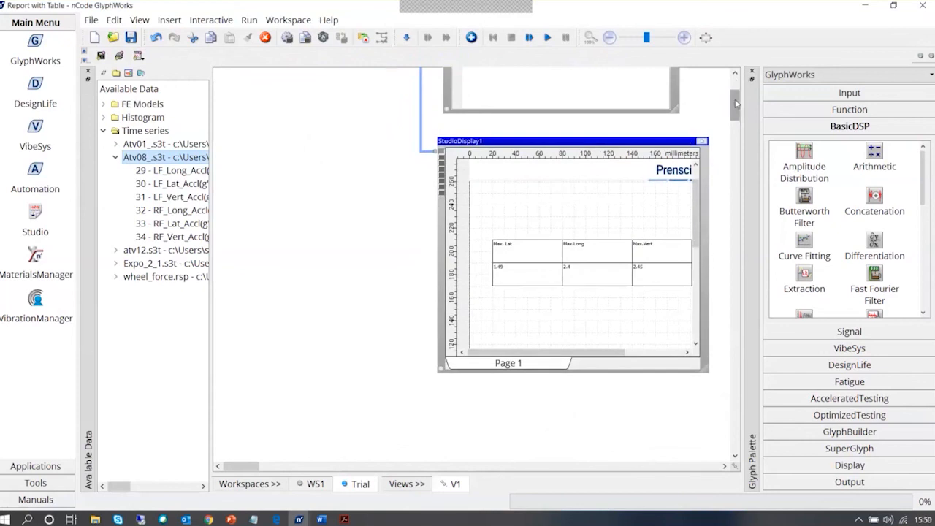
drag(735, 105, 735, 94)
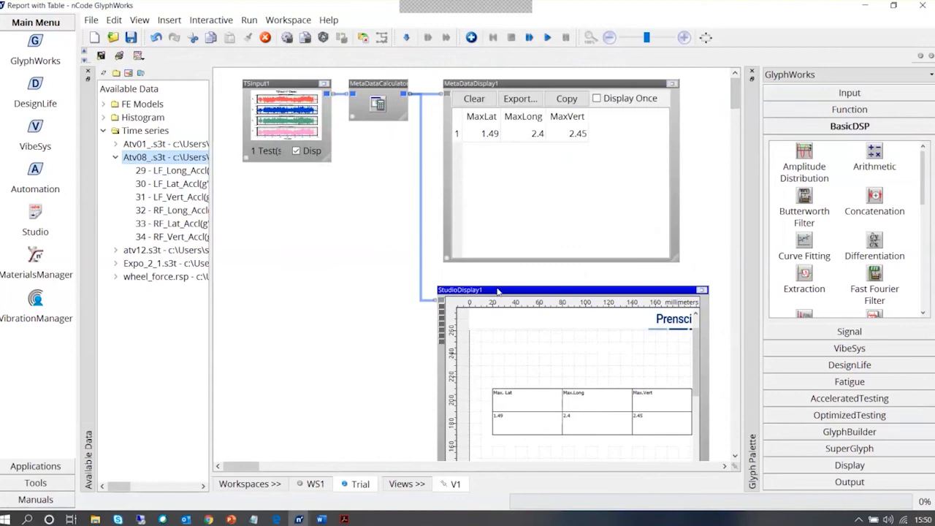
key(Delete)
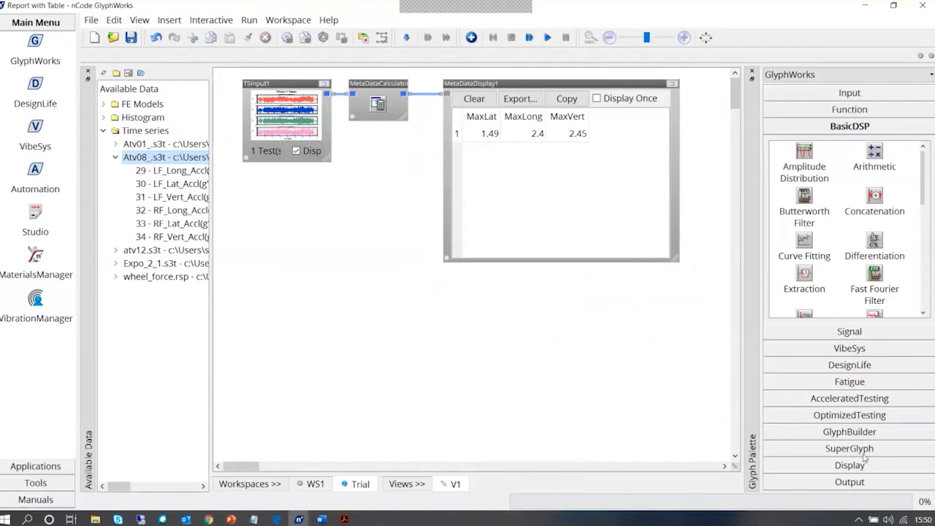
- Add a new Studio Display glyph below the metadata display and maximize it
click(850, 448)
click(855, 468)
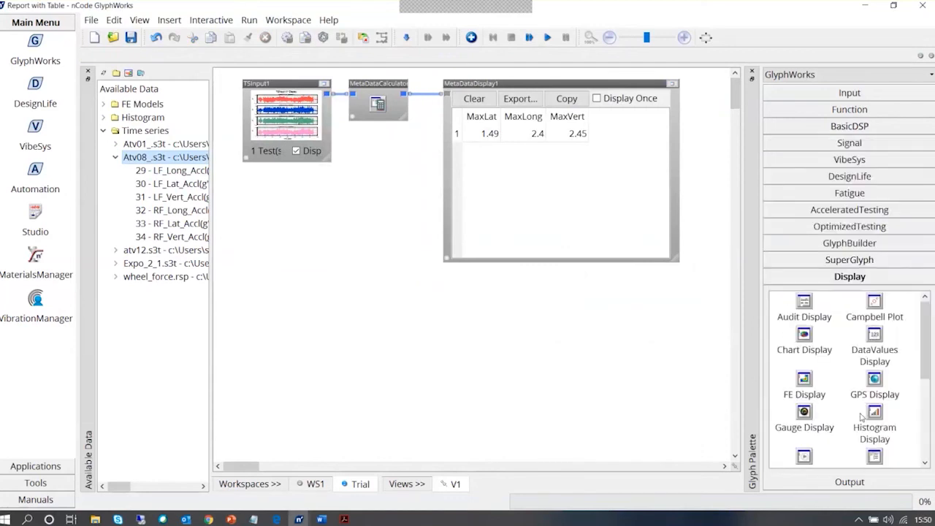
scroll(837, 414, down, 1)
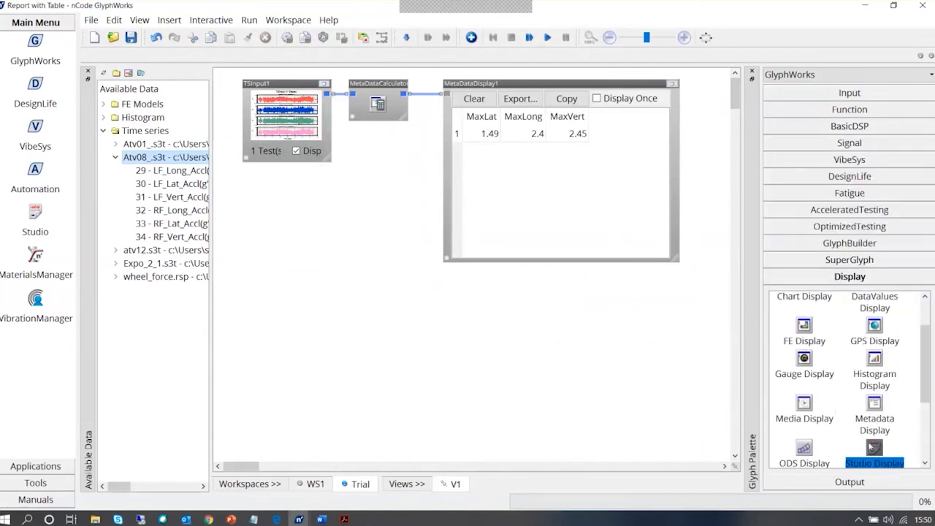
drag(872, 449, 428, 284)
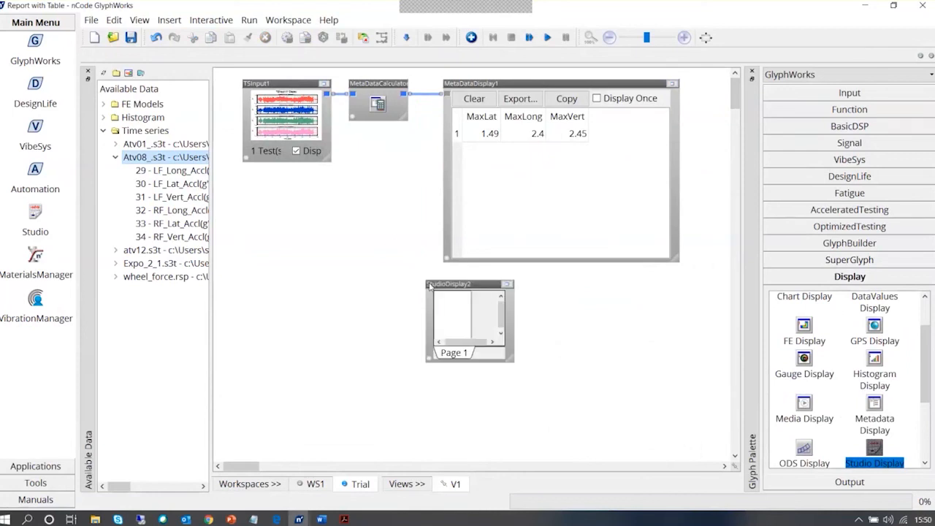
click(507, 284)
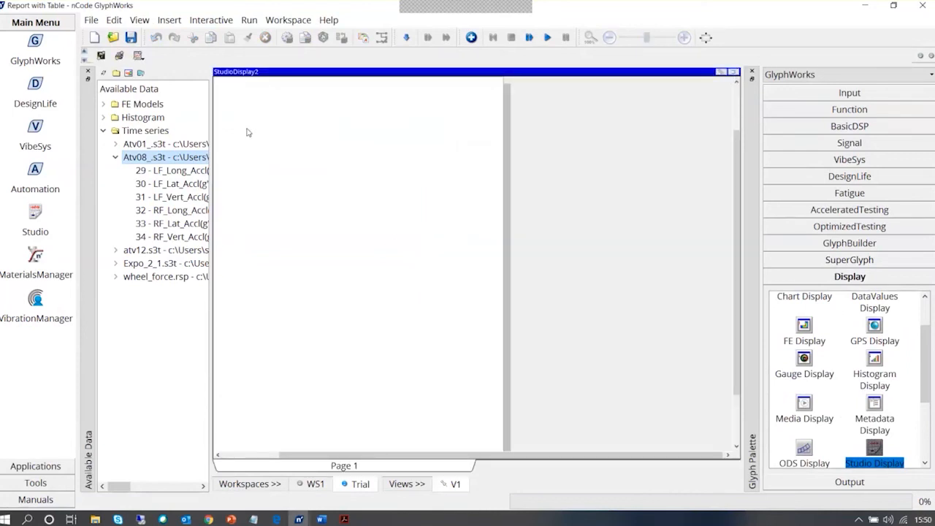
right_click(247, 133)
key(Escape)
click(169, 20)
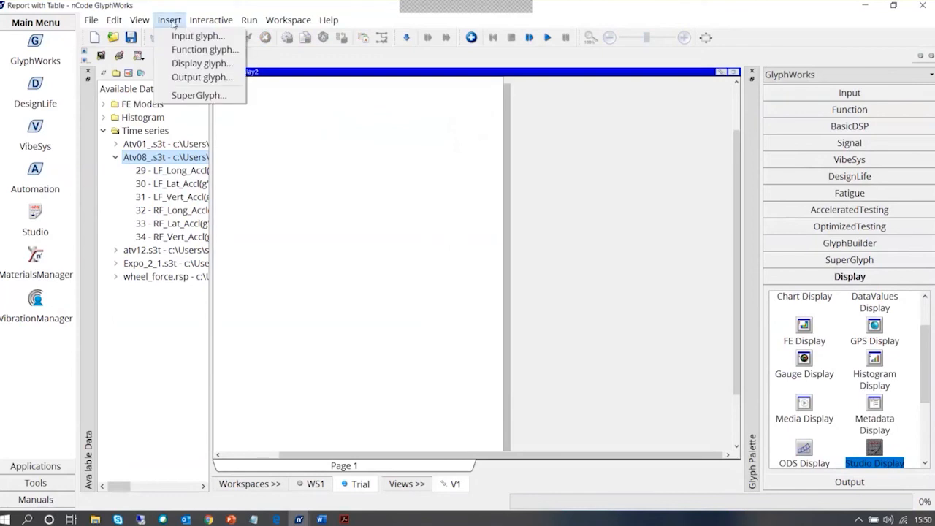
click(287, 126)
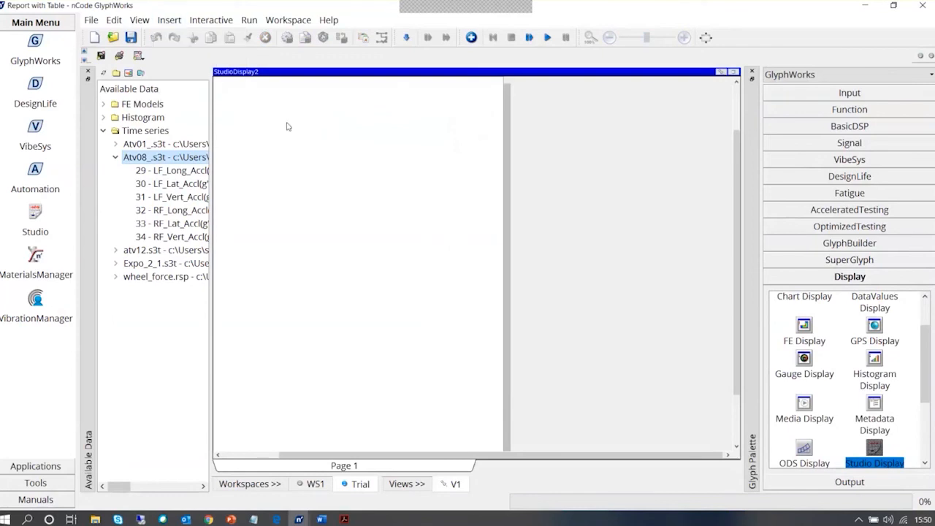
- Apply the Report-Main.stt template from the ncode flow folder to the new Studio display
double_click(379, 191)
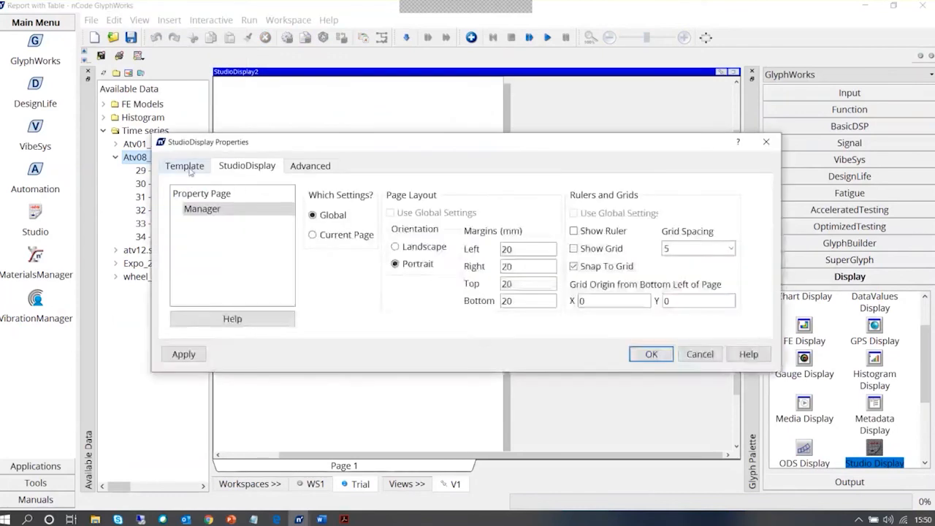
click(186, 167)
click(737, 205)
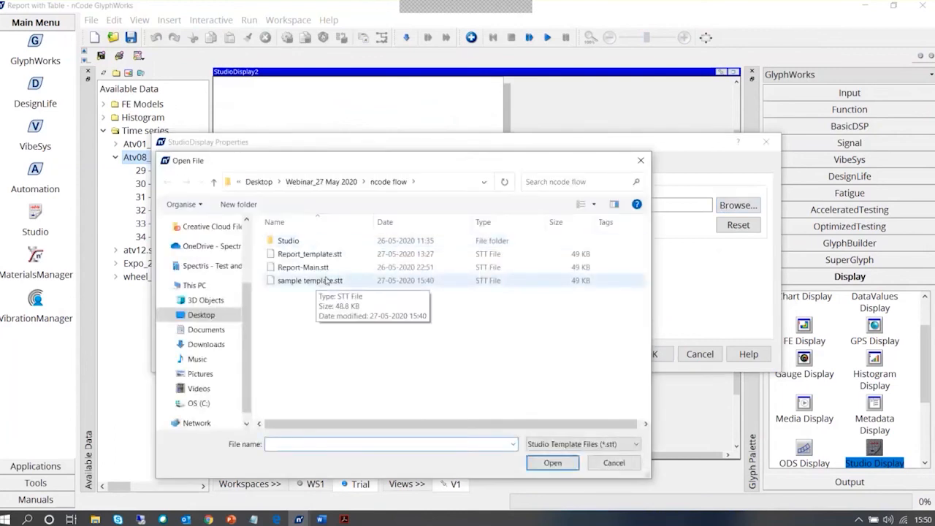
double_click(322, 268)
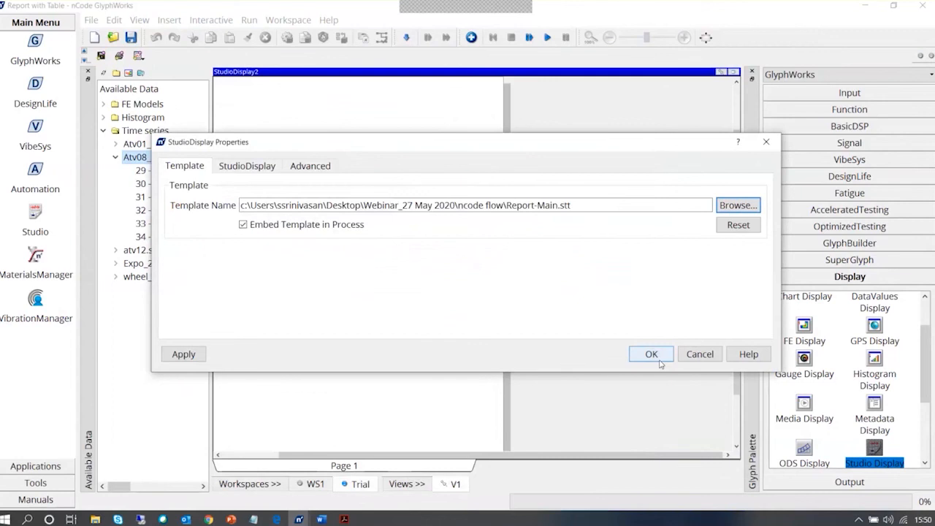
click(650, 353)
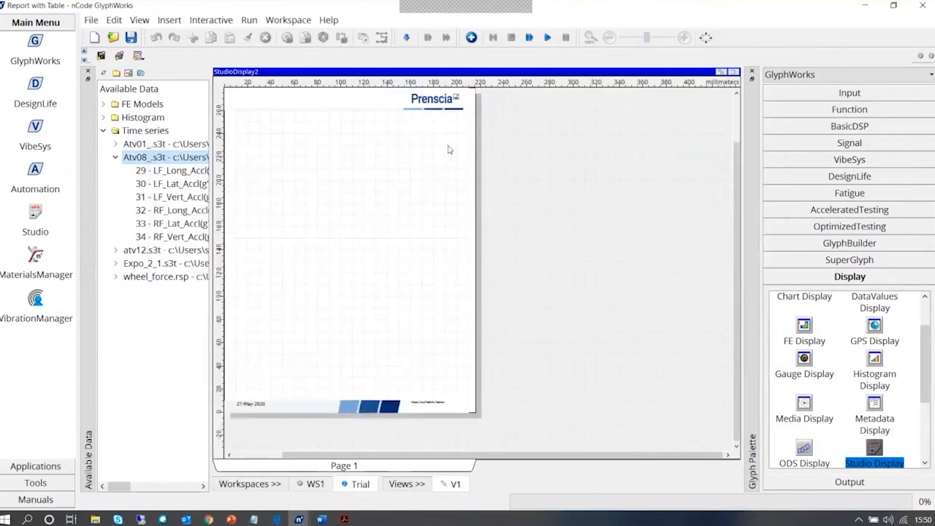
- Insert a Table Display on the report page of the new Studio display
click(735, 72)
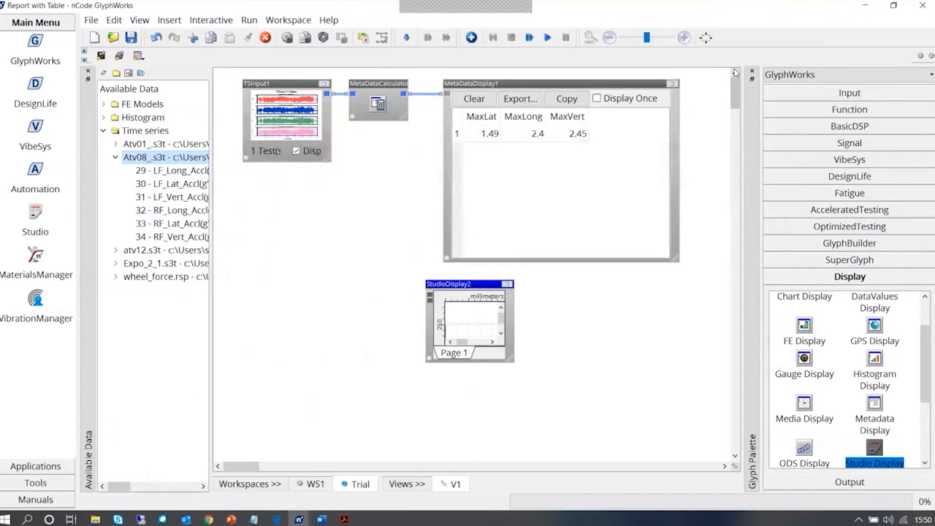
click(507, 284)
right_click(260, 151)
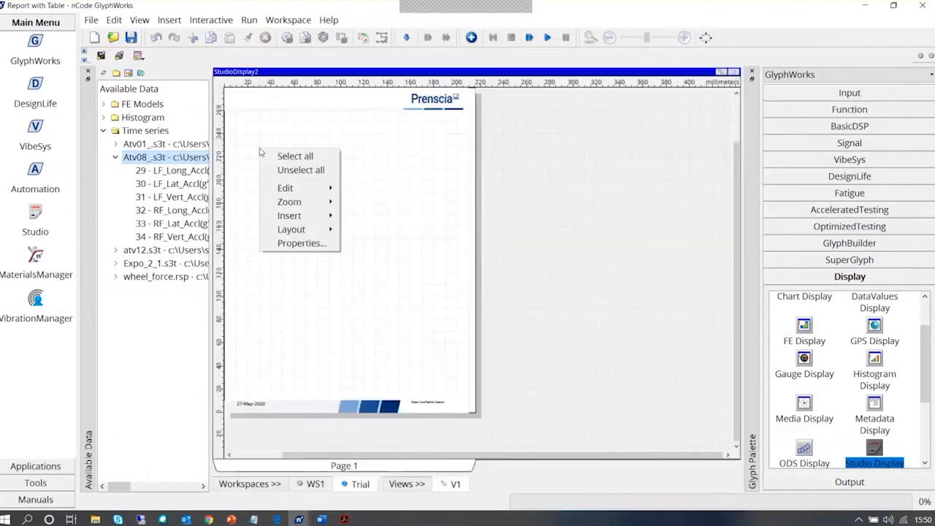
mouse_move(290, 219)
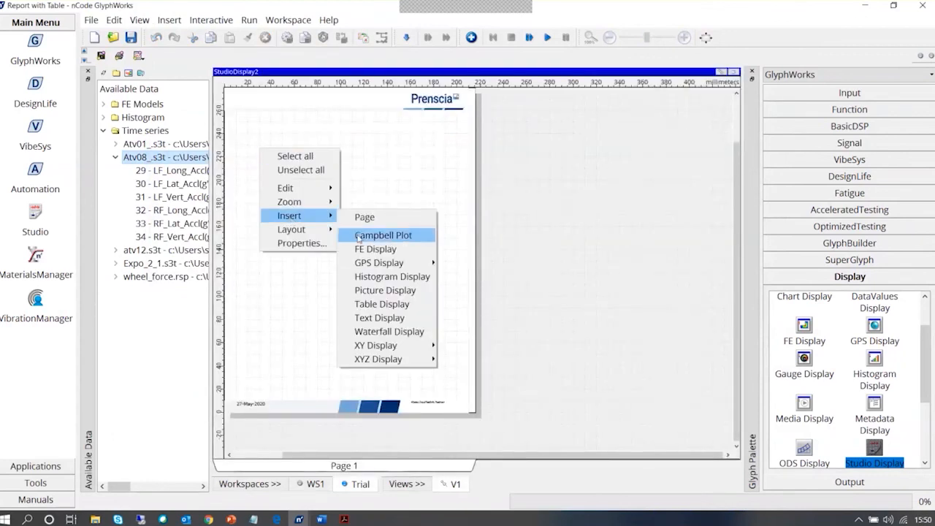
click(382, 304)
click(346, 171)
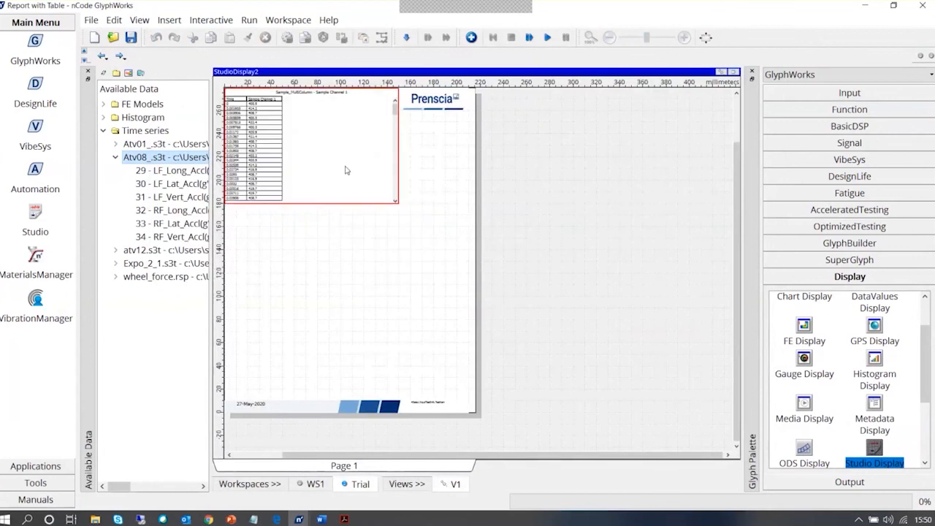
- Insert a blank Text Display with input pads on the page and resize it to about 60 by 40 mm near the upper left
right_click(294, 144)
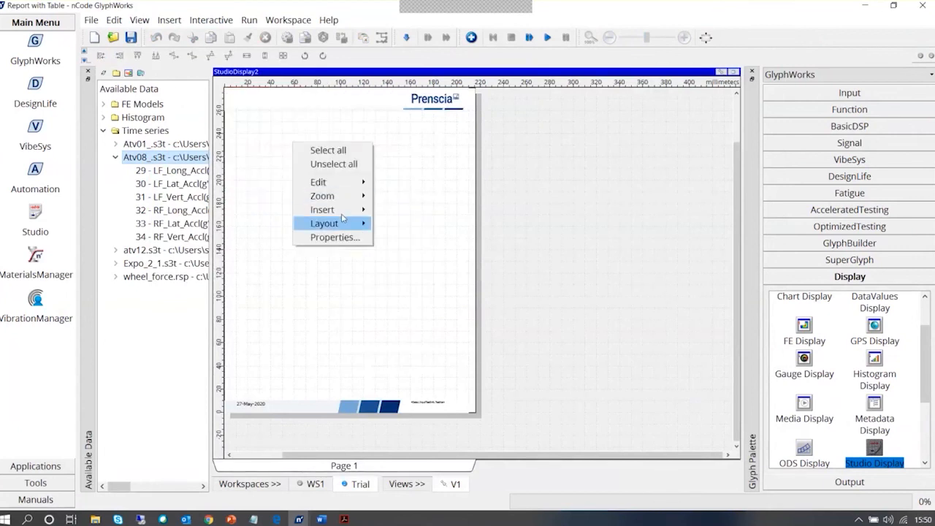
mouse_move(344, 211)
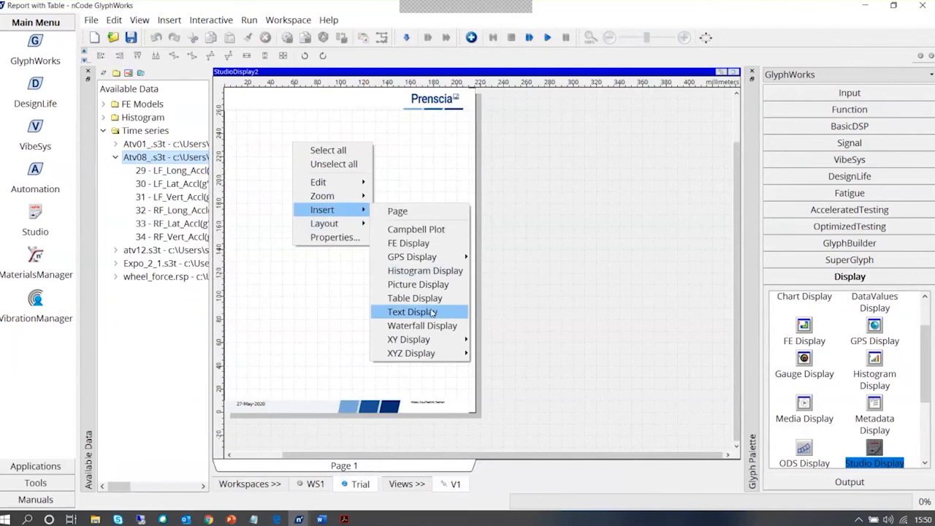
click(432, 313)
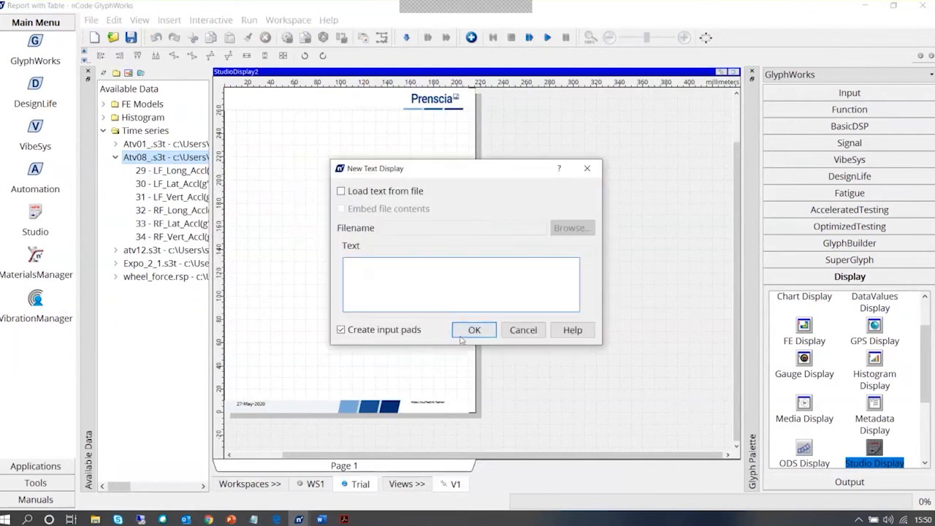
click(468, 332)
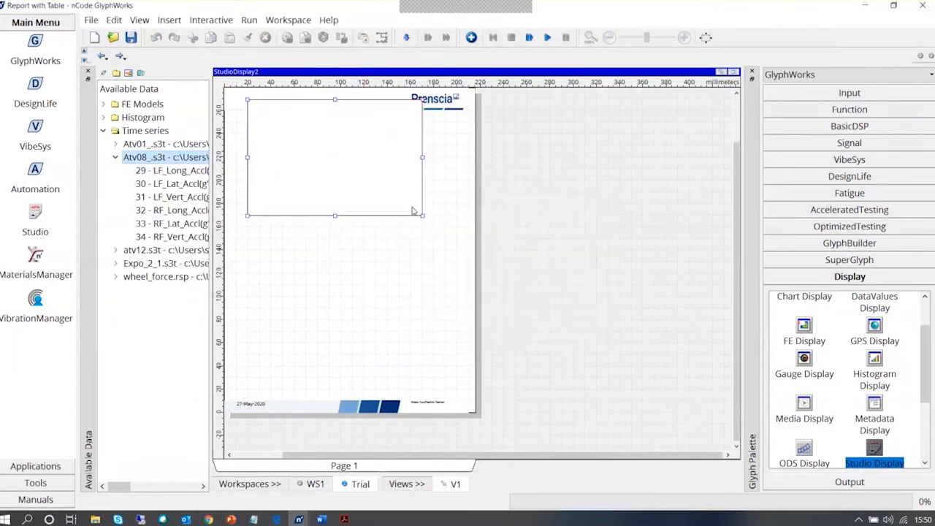
mouse_move(419, 214)
mouse_down()
mouse_move(371, 180)
mouse_move(347, 147)
mouse_up()
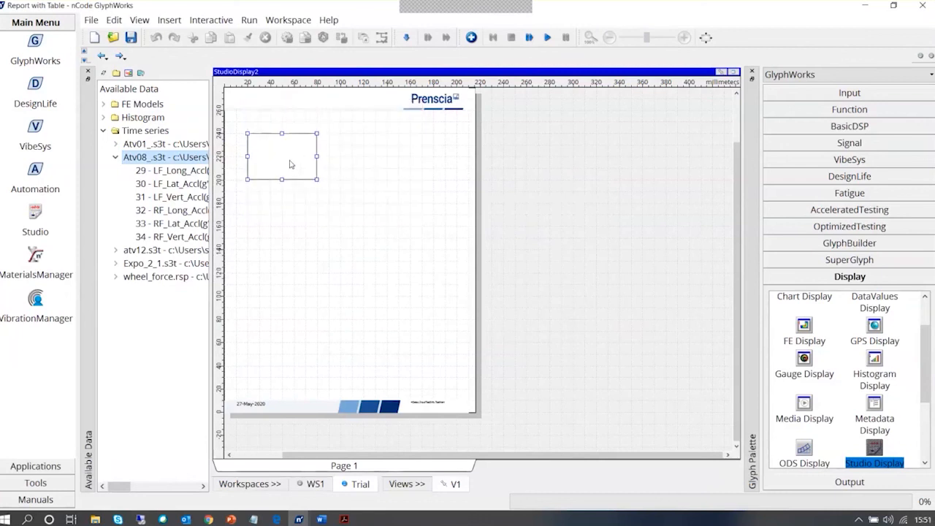
- Duplicate the blank text display and place the copy directly to its right, spanning about 80 to 140 mm
double_click(286, 148)
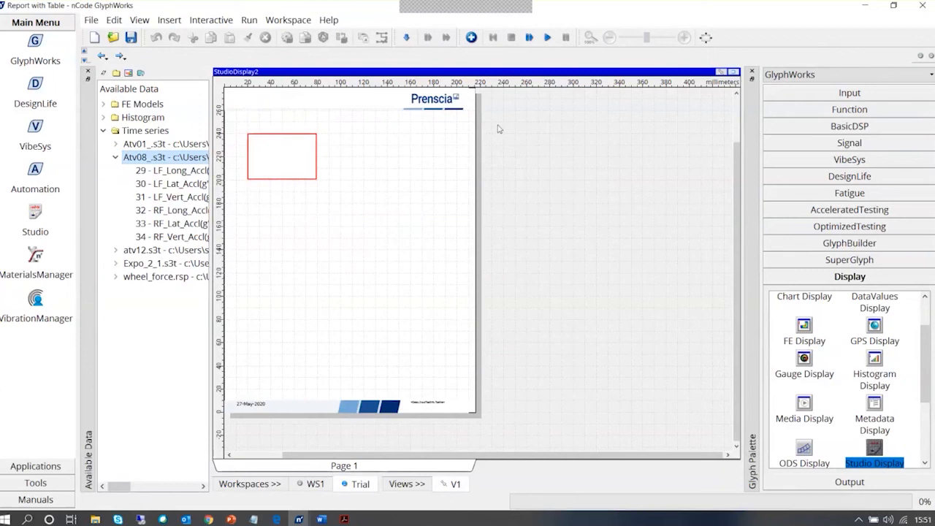
click(733, 72)
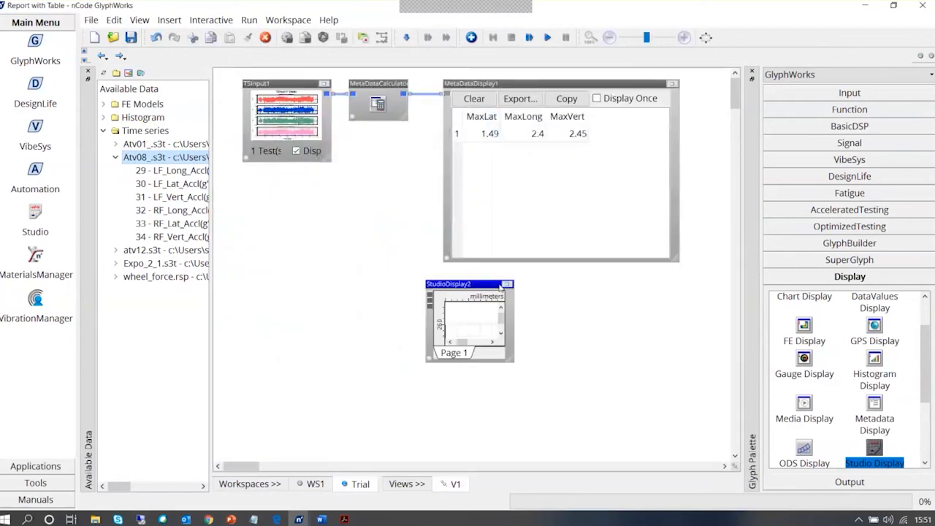
click(505, 284)
drag(282, 149, 347, 163)
click(292, 168)
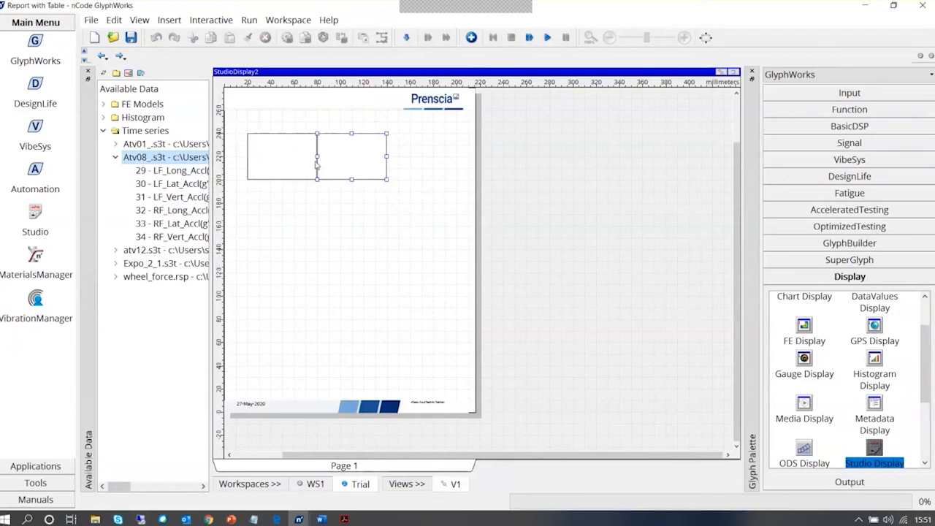
click(296, 164)
click(297, 164)
double_click(298, 164)
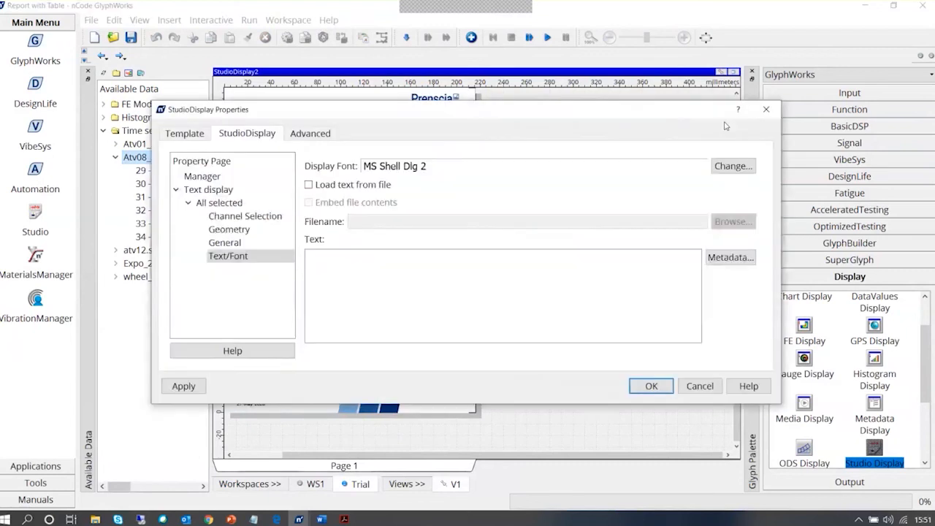
key(Return)
click(335, 162)
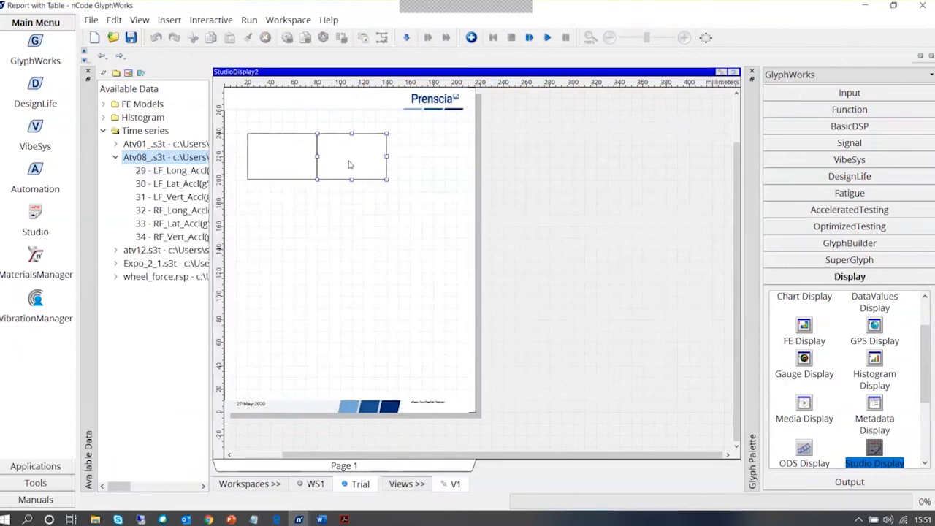
click(338, 209)
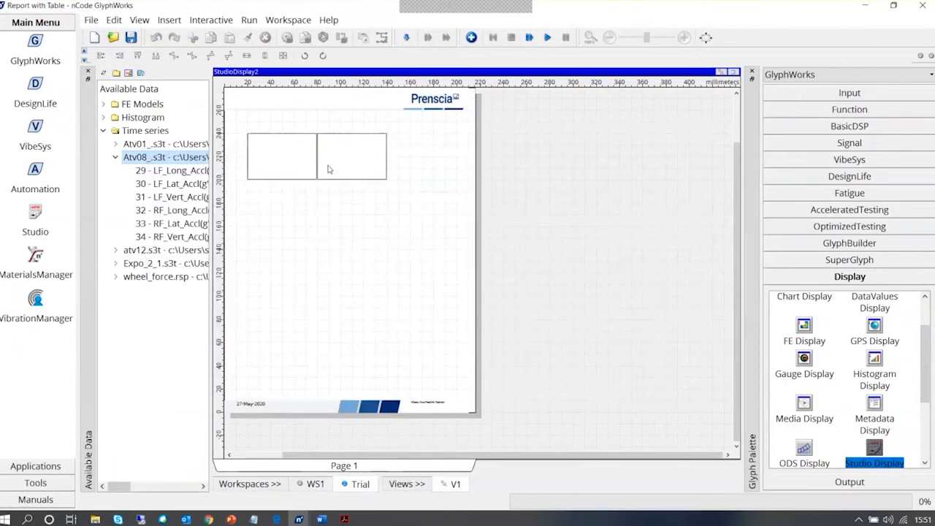
mouse_move(336, 170)
mouse_down()
mouse_move(354, 187)
mouse_move(338, 175)
mouse_move(338, 154)
mouse_up()
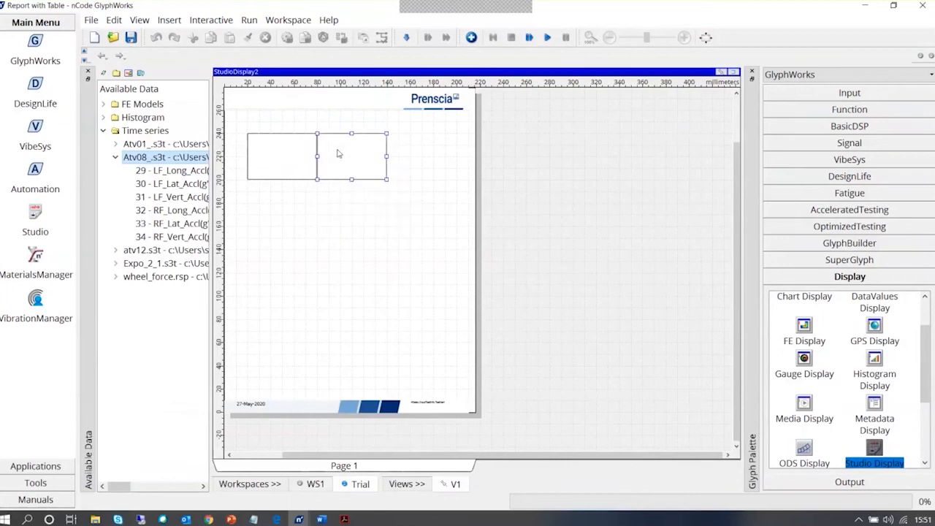
- Narrow the first text display to about 50 mm by moving its left edge to the 30 mm mark
click(296, 167)
drag(296, 167, 297, 167)
double_click(339, 161)
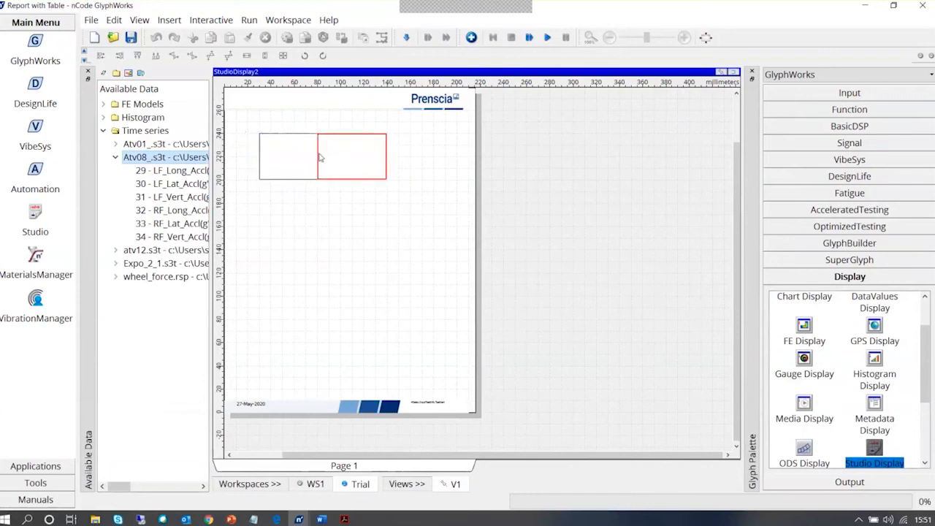
click(317, 157)
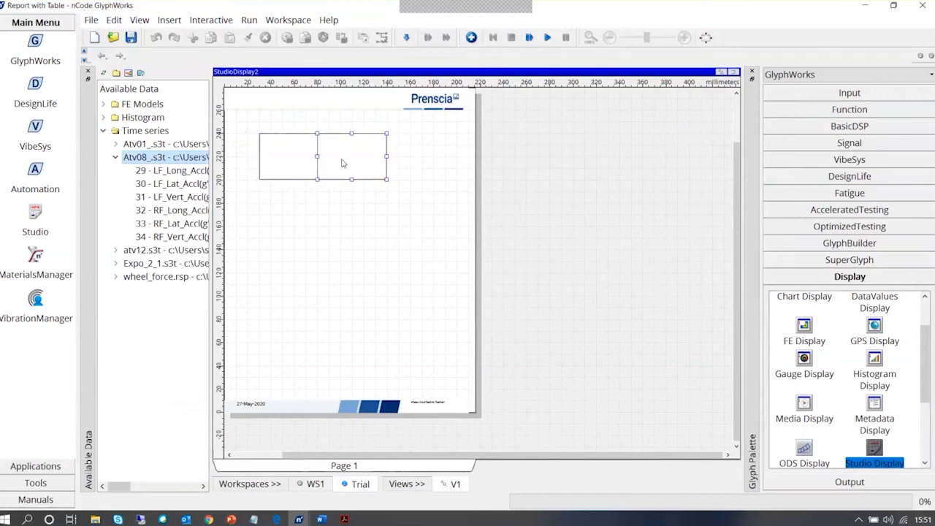
mouse_move(315, 156)
mouse_down()
mouse_move(356, 158)
mouse_move(317, 156)
mouse_up()
click(344, 157)
click(297, 166)
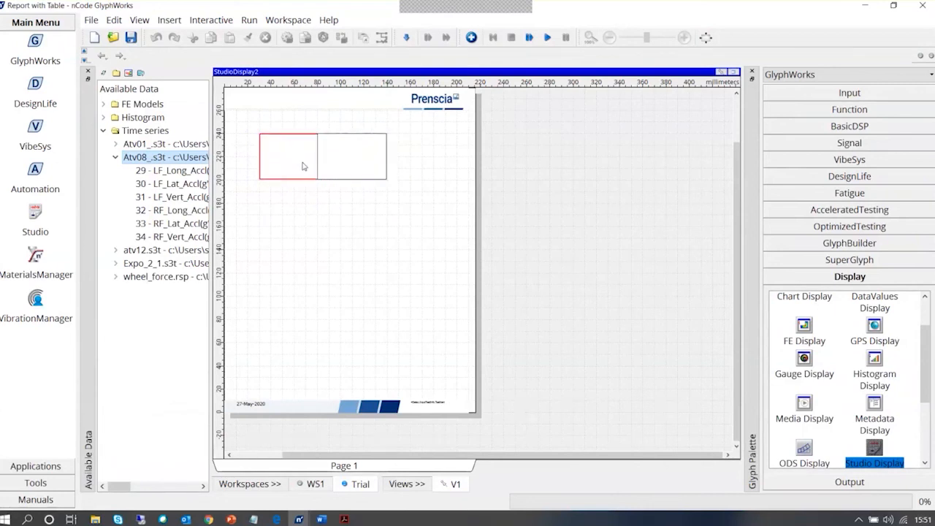
- Paste a copy of the second text display and place it at the row's right end, spanning about 130 to 190 mm
ctrl+click(347, 168)
key(ctrl+v)
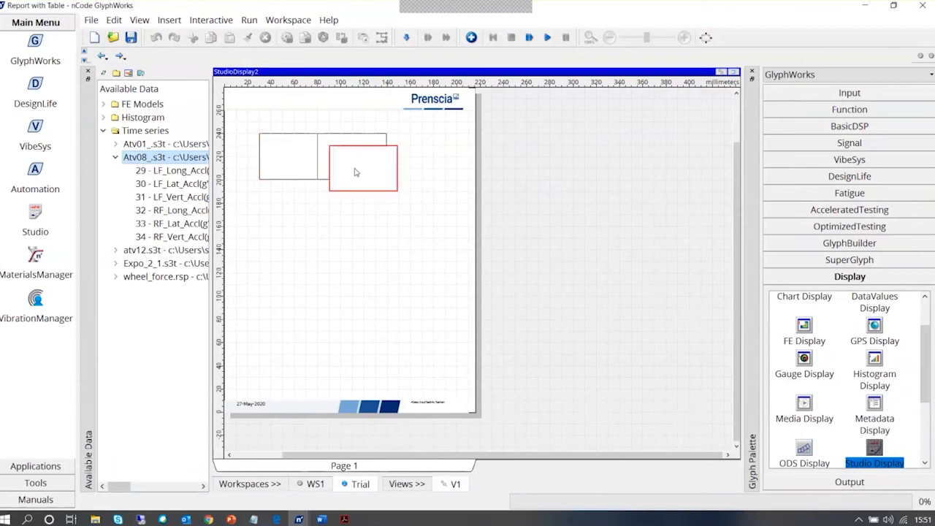
click(378, 172)
double_click(367, 175)
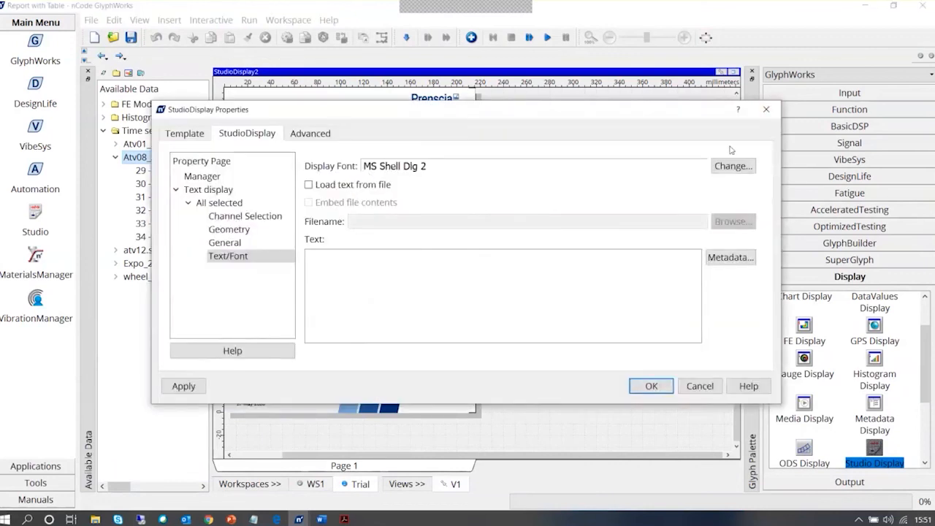
click(764, 111)
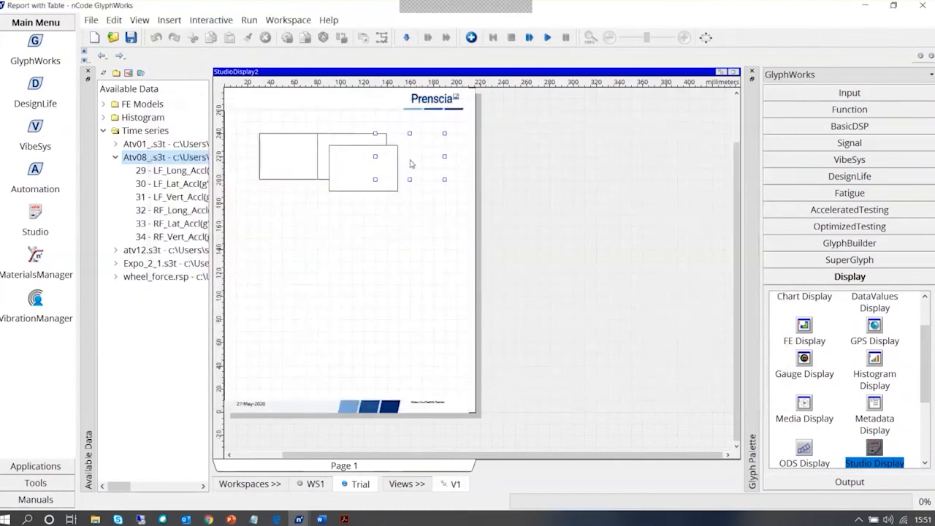
click(411, 162)
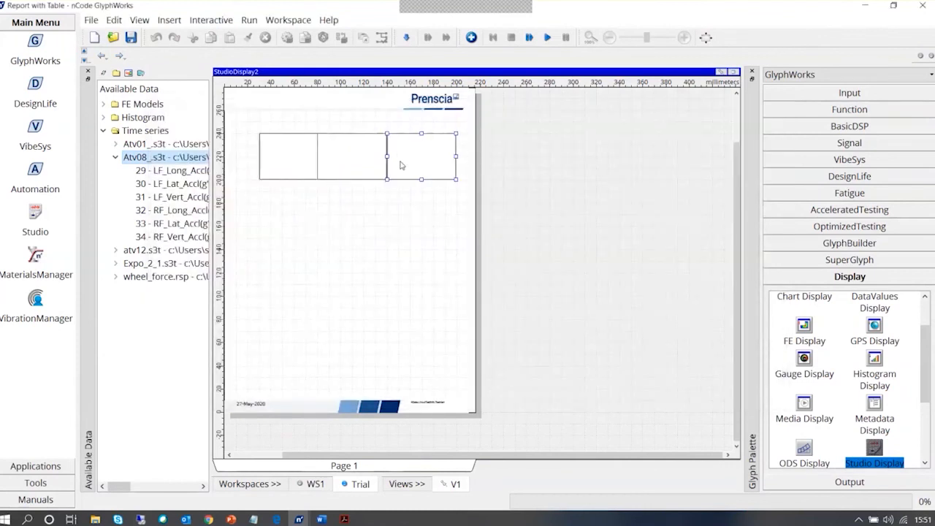
drag(405, 165, 399, 165)
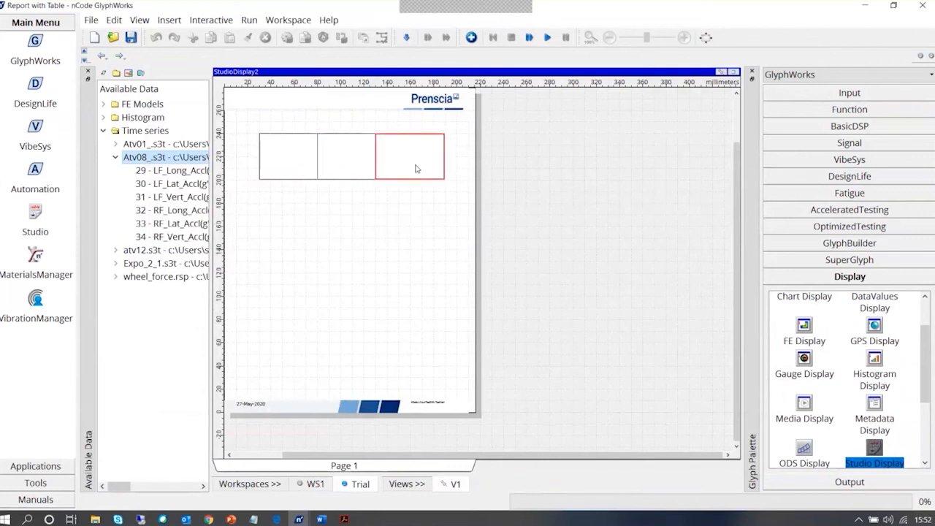
- Narrow the third text display to about 50 mm by moving its left edge to the 140 mm mark
click(415, 168)
drag(374, 155, 388, 155)
click(406, 162)
- Duplicate the row of three text displays, group the copies and place them directly below the first row
click(346, 207)
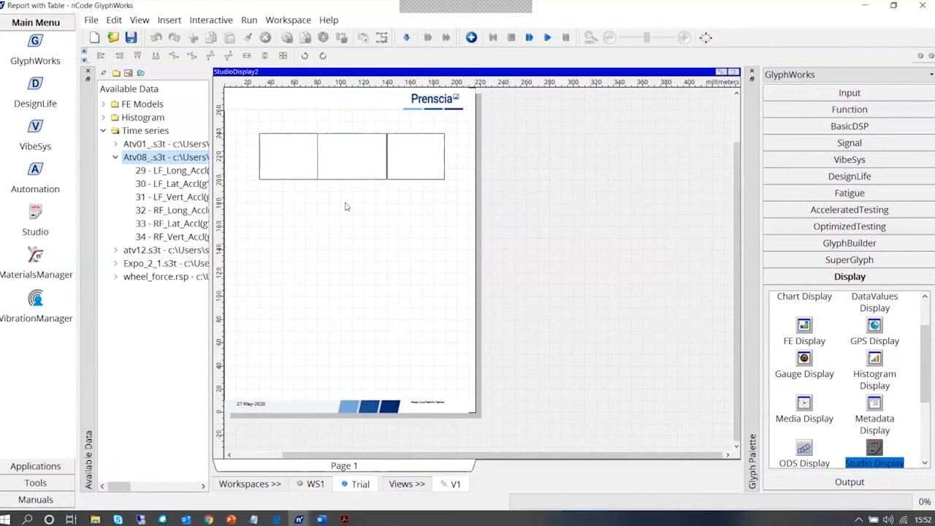
key(ctrl+v)
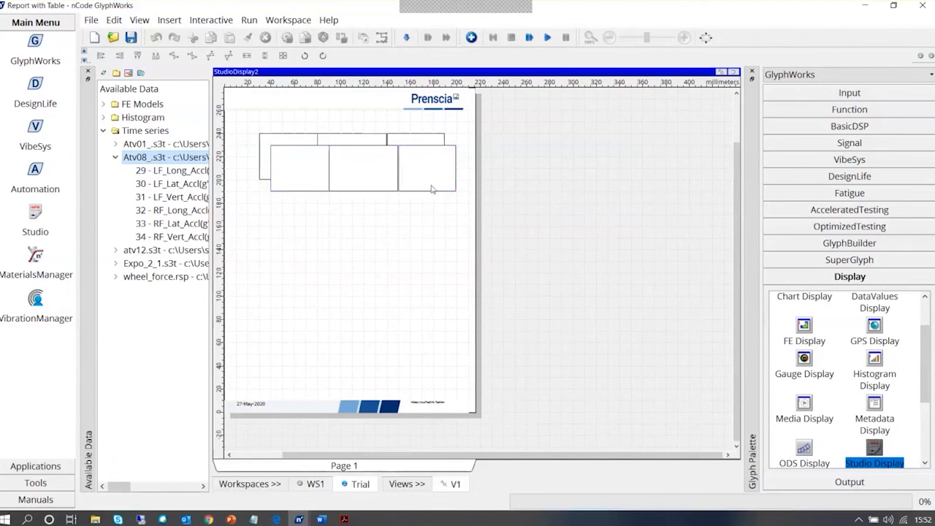
right_click(374, 185)
click(406, 284)
click(356, 178)
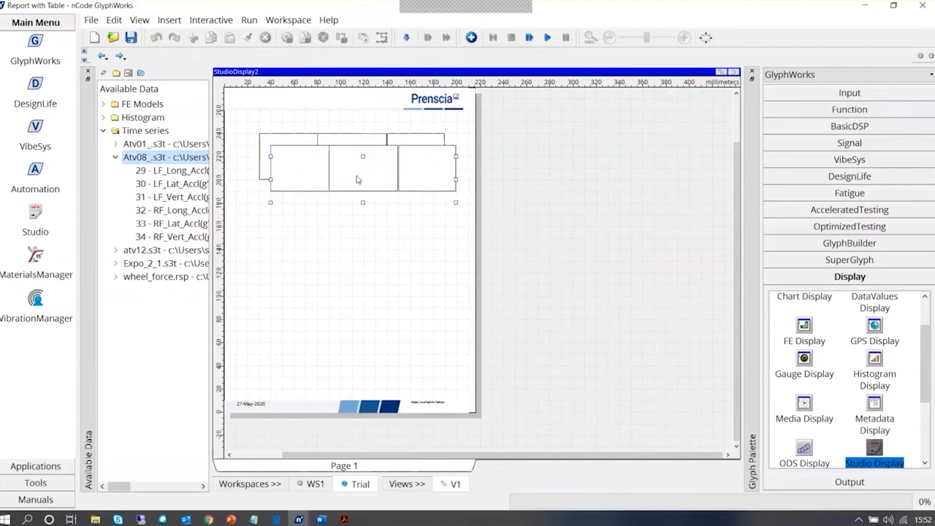
drag(357, 179, 351, 219)
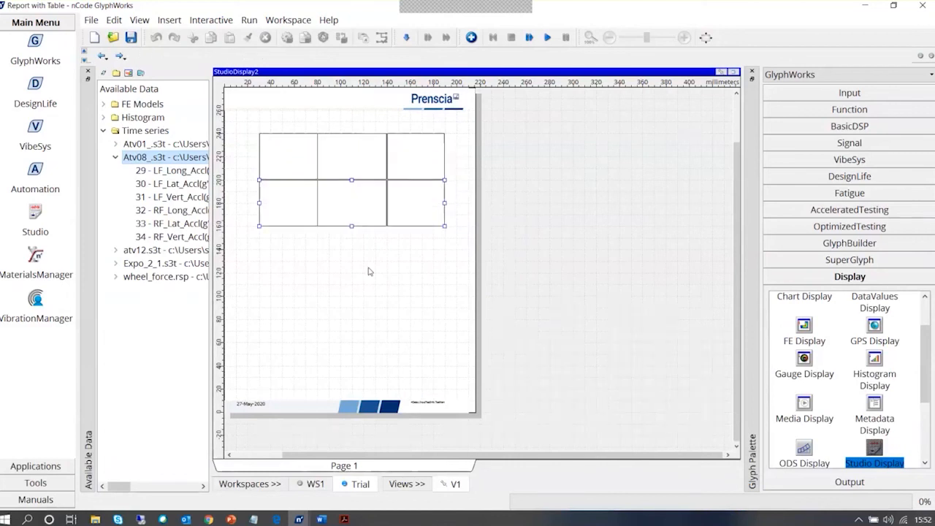
click(369, 272)
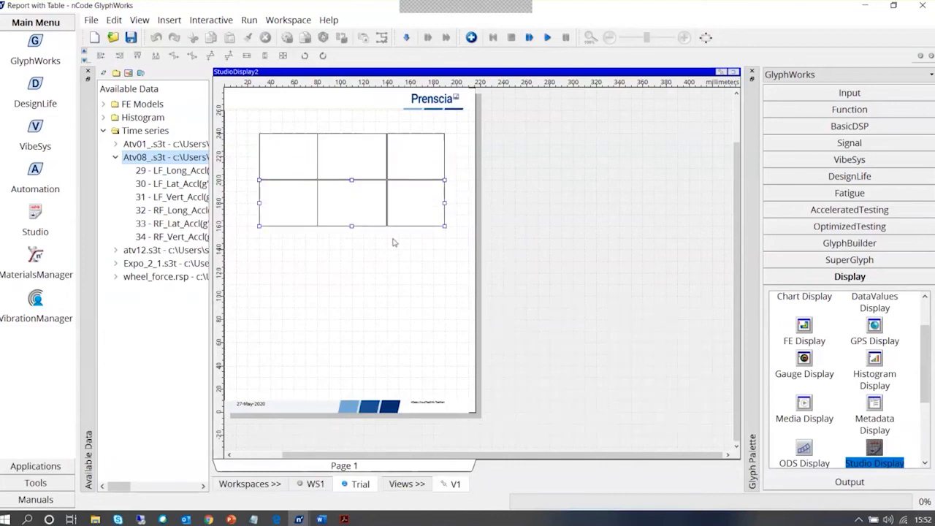
- Enter "Max.Lat" as the text of the first display in the upper row
click(290, 164)
double_click(289, 164)
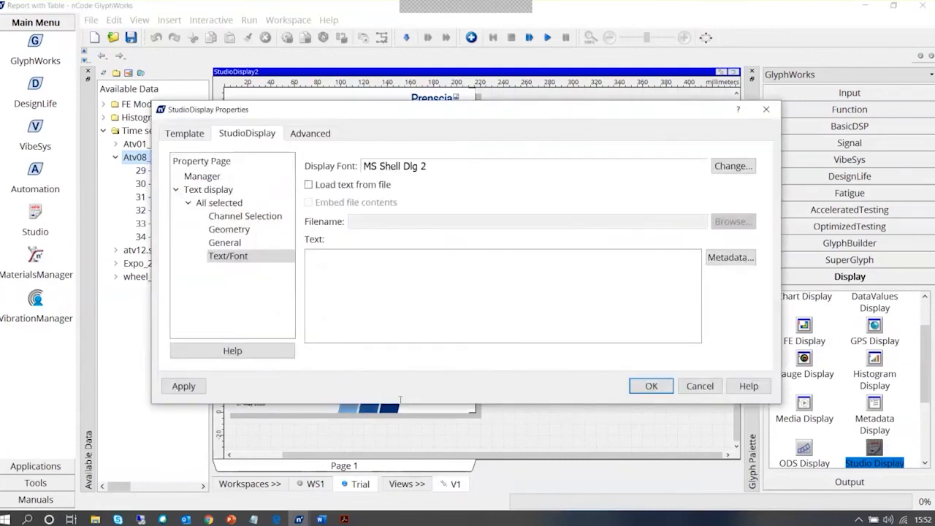
drag(373, 110, 400, 243)
click(425, 405)
text(Lat)
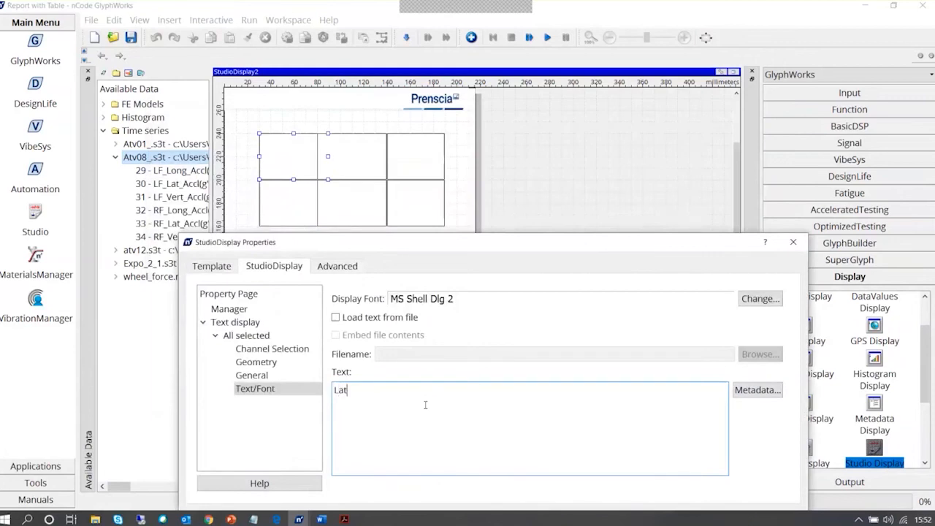
key(BackSpace)
key(BackSpace)
key(BackSpace)
text(Max.Lat)
- Set the font's fixed point size for the Max.Lat display and apply its text properties
click(773, 300)
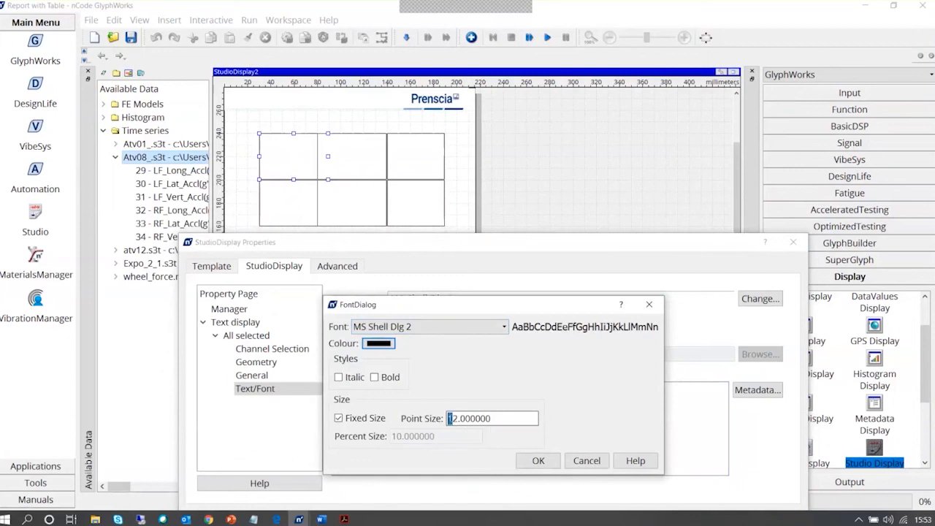
drag(450, 418, 458, 418)
click(539, 461)
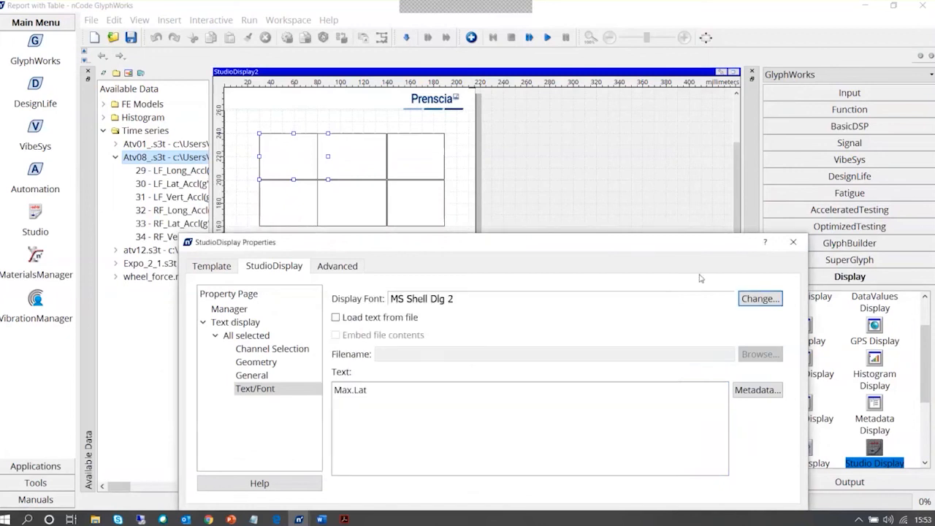
drag(696, 236, 697, 230)
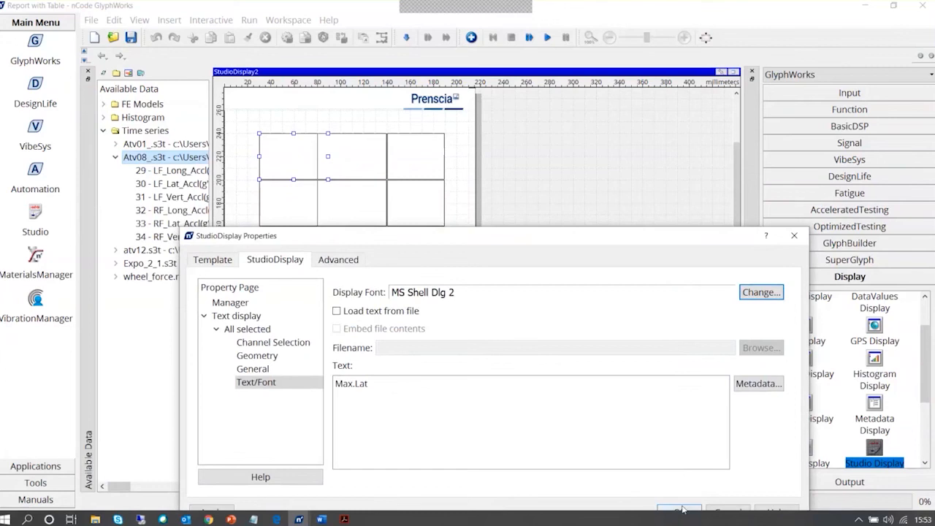
click(679, 510)
click(275, 207)
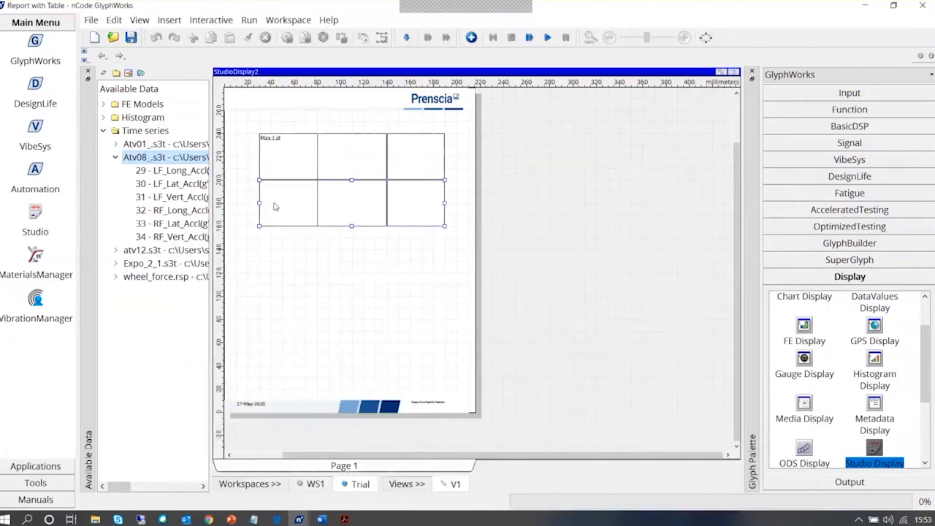
double_click(275, 207)
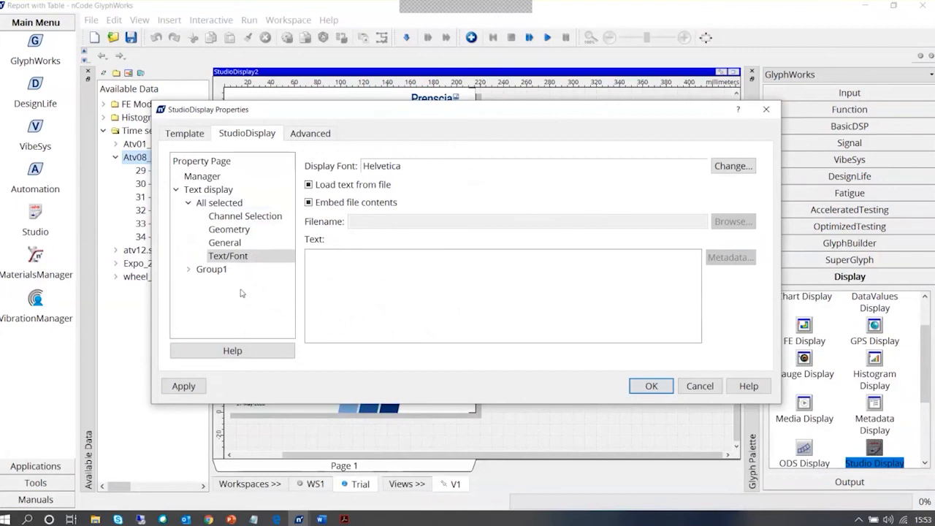
click(220, 270)
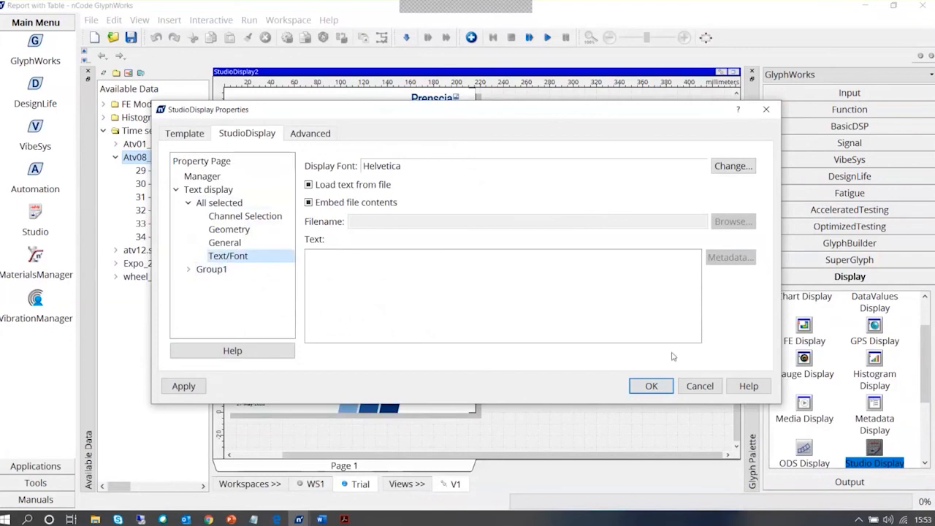
click(697, 386)
- Ungroup the three text displays in the lower row
right_click(305, 203)
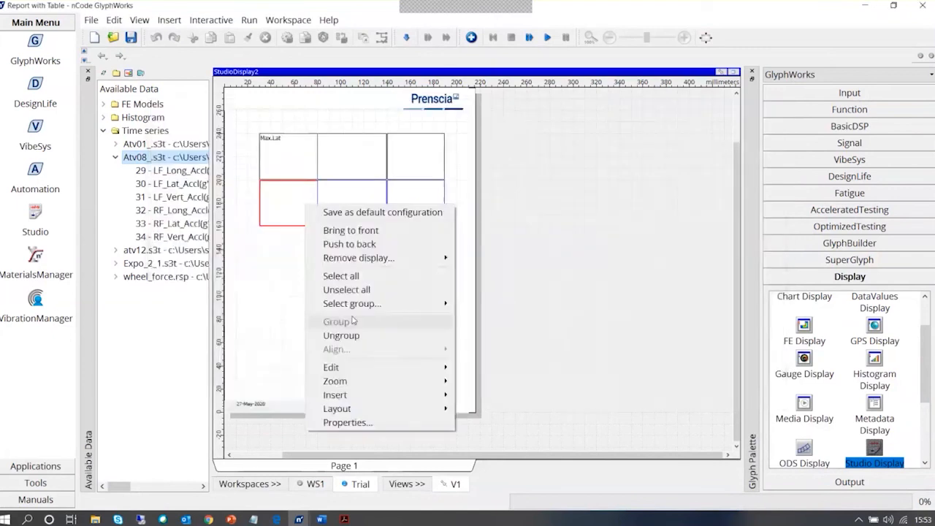
key(Escape)
right_click(295, 209)
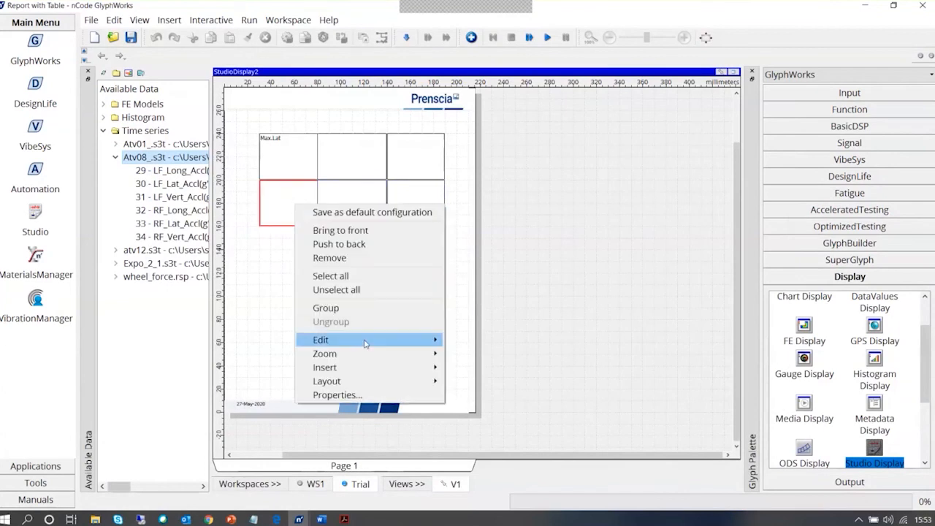
- Browse the Data1 test attributes offered as metadata text for the first display in the lower row
mouse_move(366, 369)
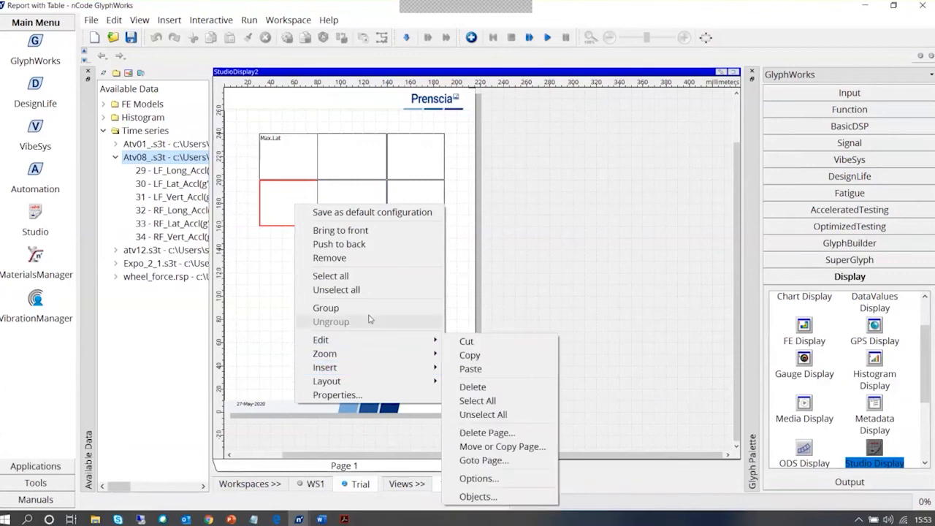
click(336, 395)
click(228, 256)
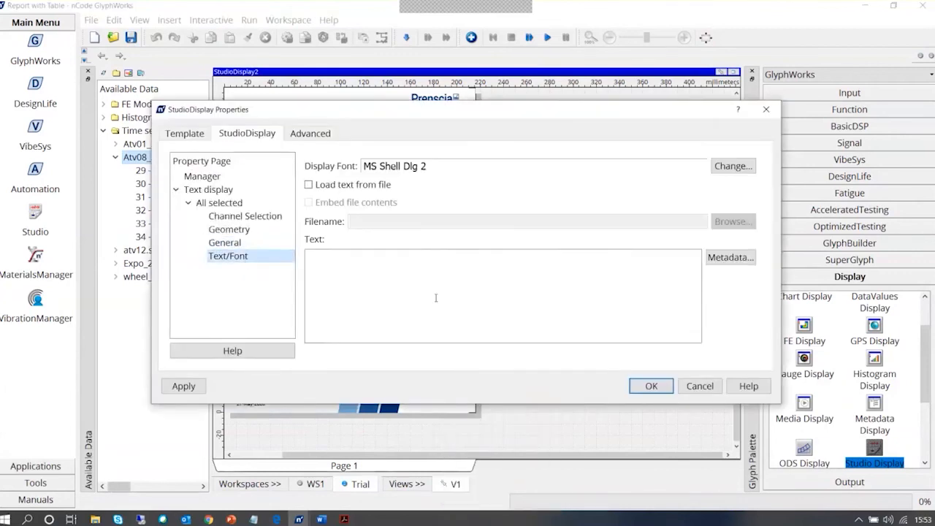
click(743, 261)
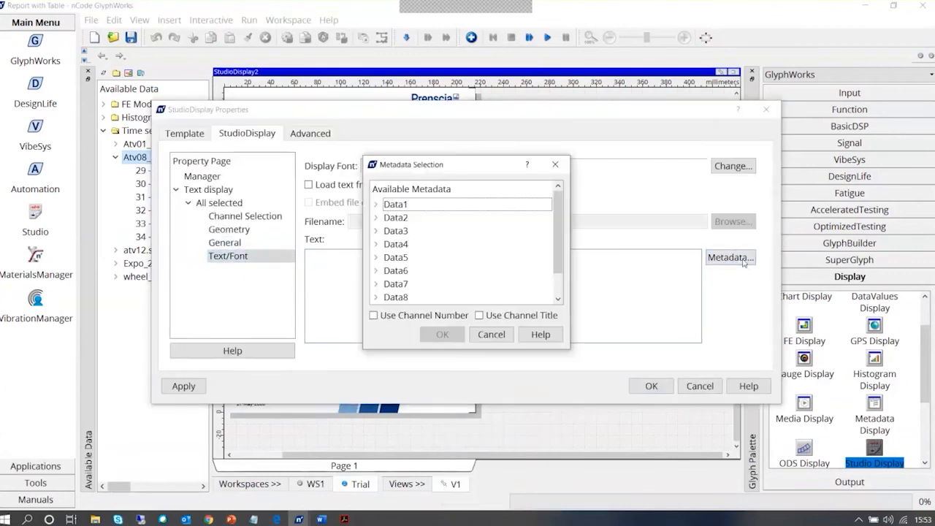
click(377, 206)
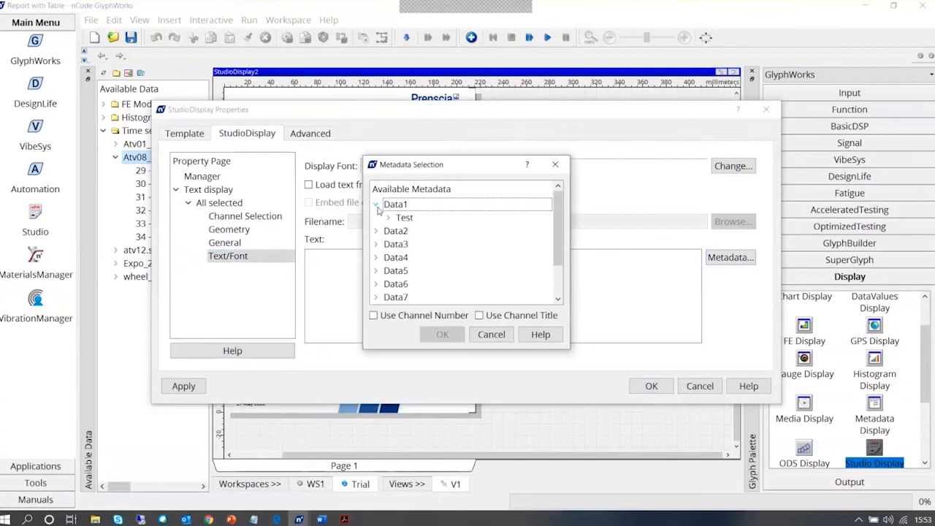
click(387, 218)
click(400, 230)
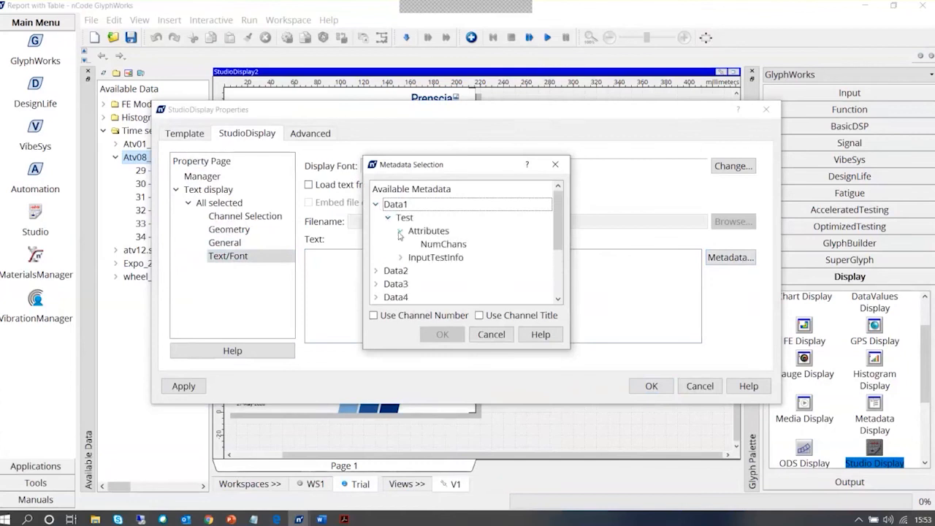
click(496, 337)
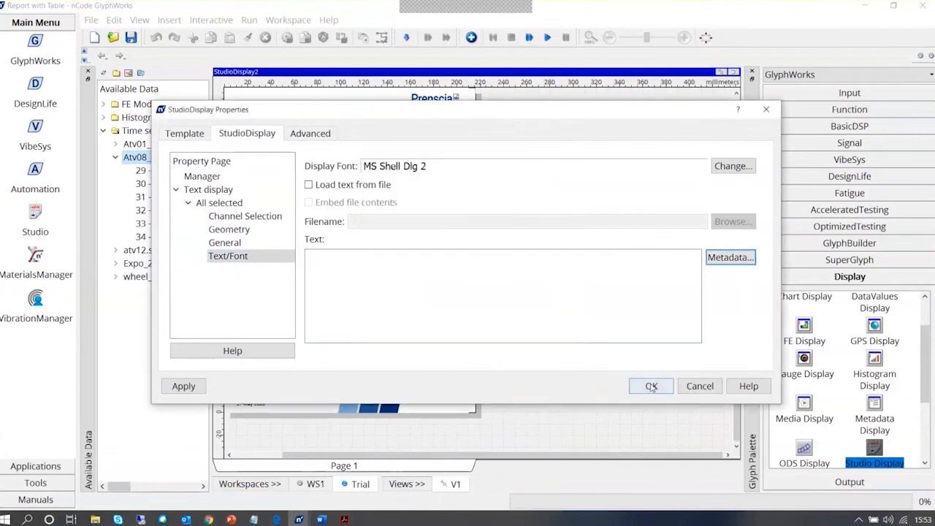
click(651, 385)
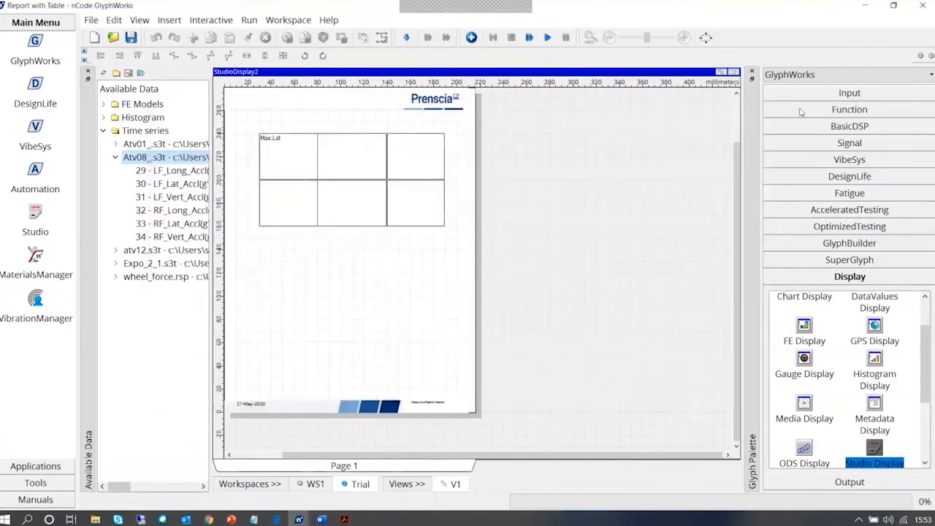
- Connect the MetaDataCalculator output to the first input of StudioDisplay2 on the workspace
click(733, 72)
click(504, 285)
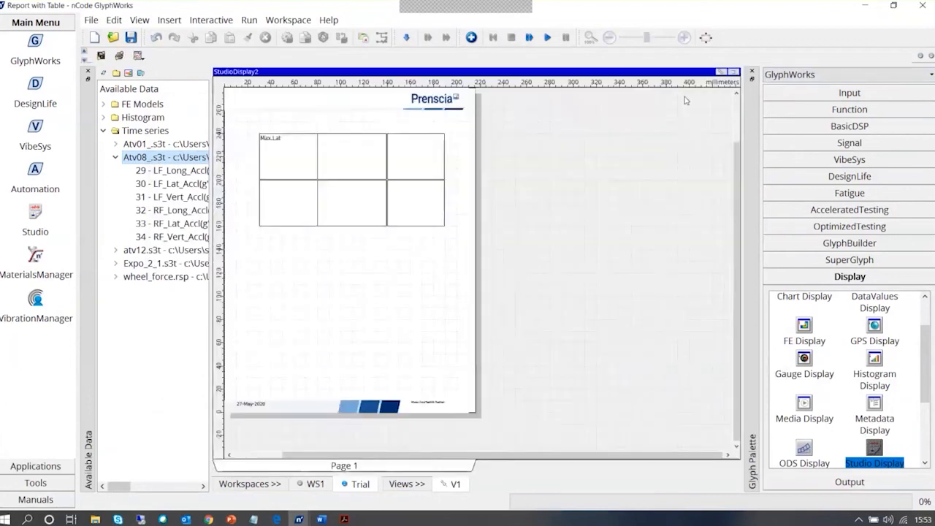
click(733, 72)
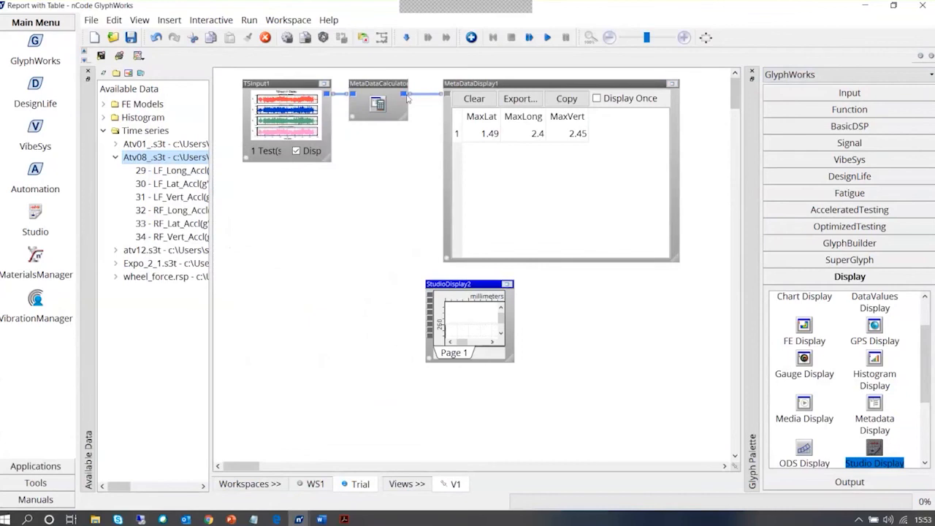
drag(407, 94, 431, 294)
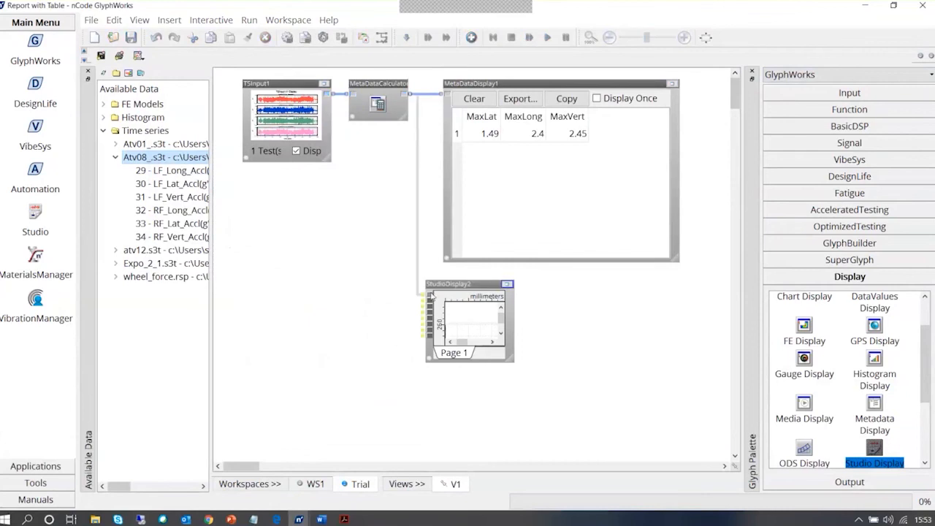
- Check the metadata sources offered for the lower row's first text display, leaving its properties unchanged
click(507, 283)
click(285, 215)
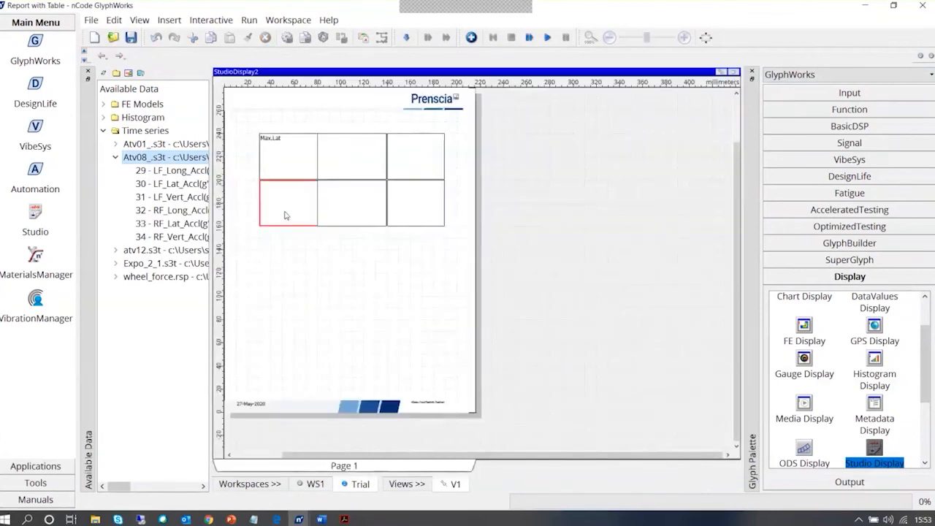
right_click(285, 215)
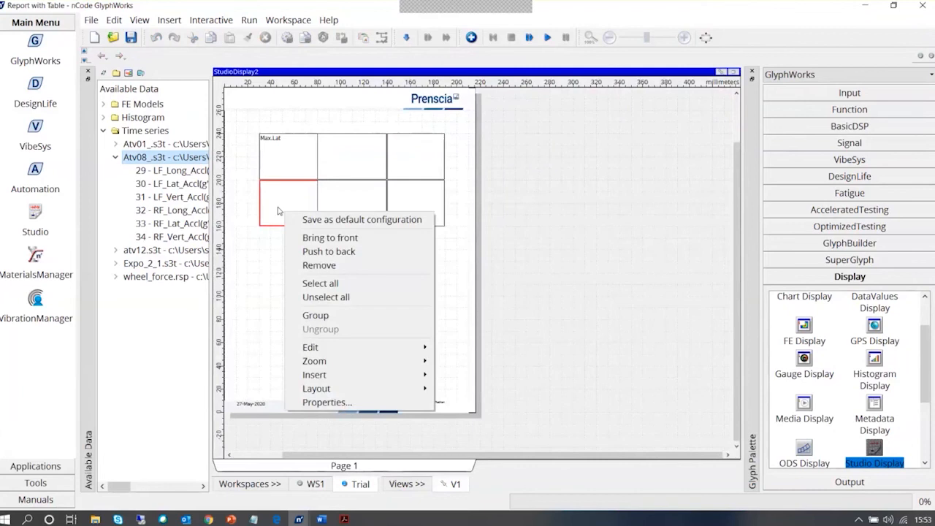
click(278, 211)
right_click(279, 210)
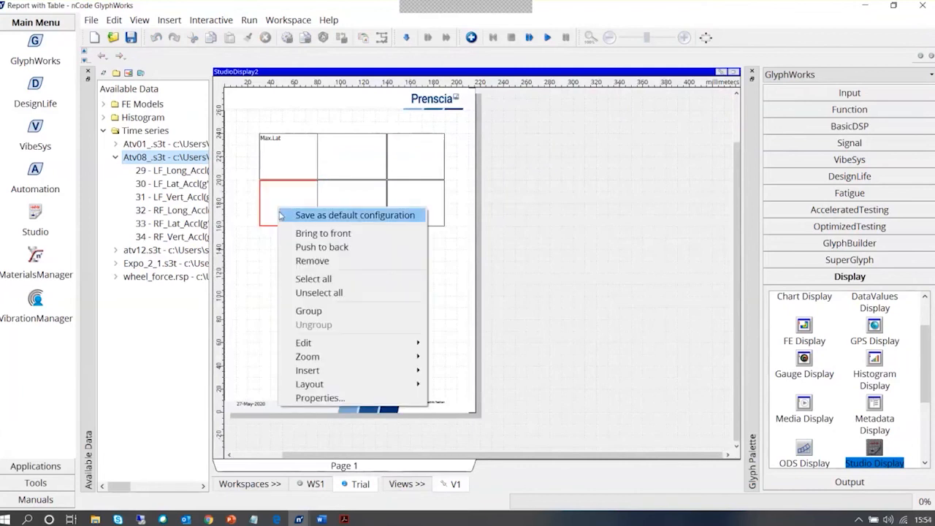
click(322, 397)
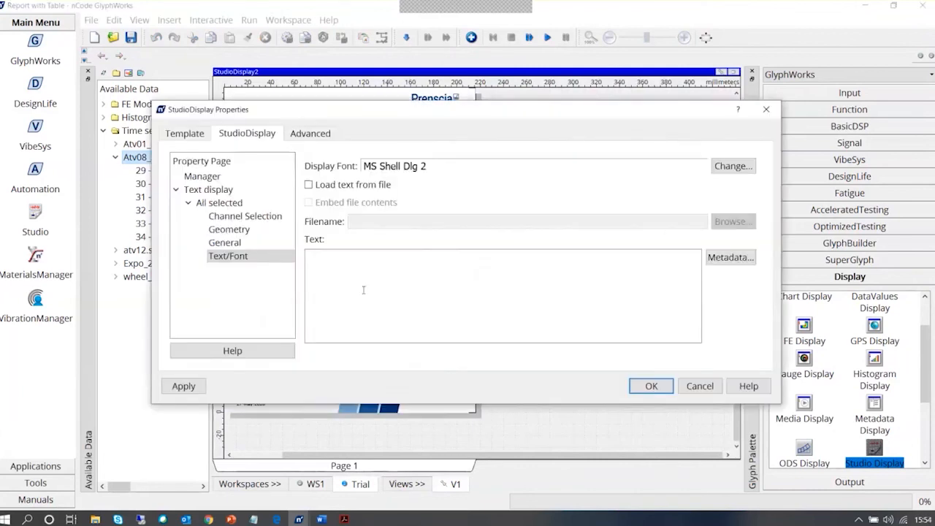
click(745, 259)
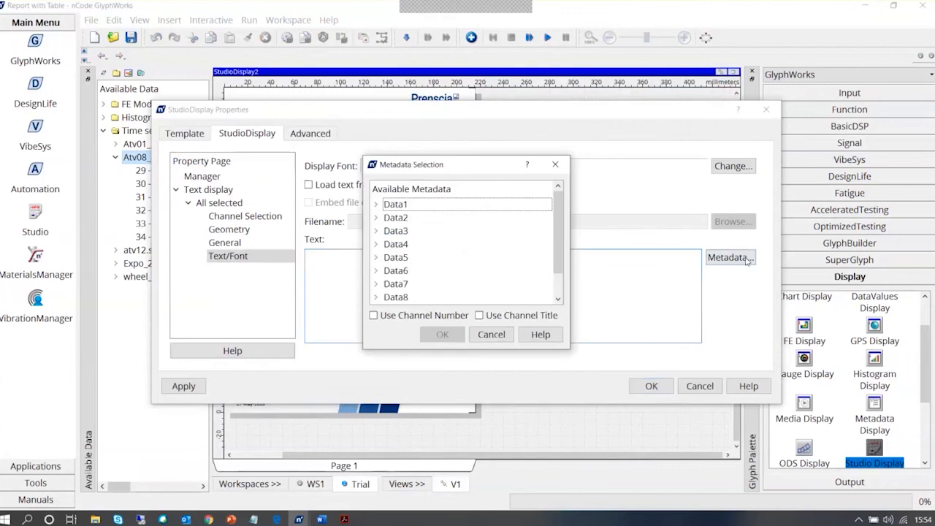
click(500, 333)
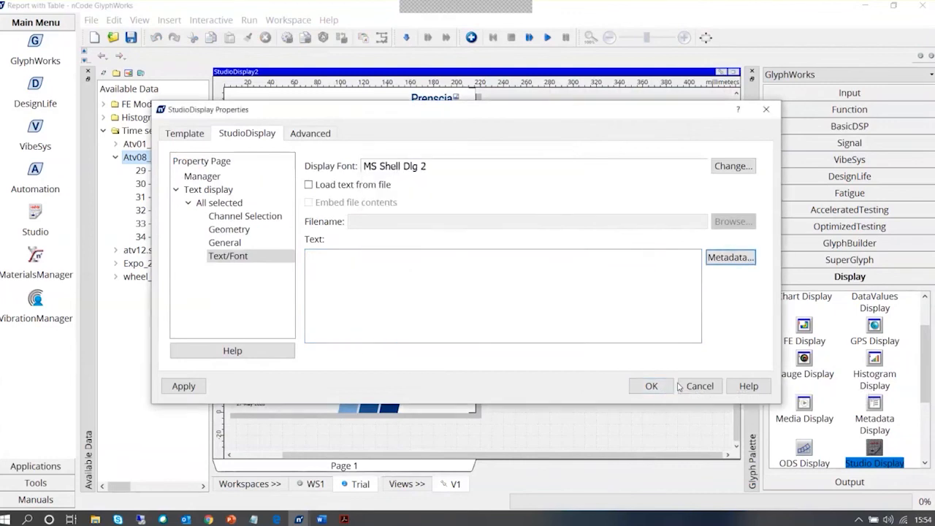
click(683, 386)
- Run the process with the calculator connected and maximize StudioDisplay2 again
click(735, 76)
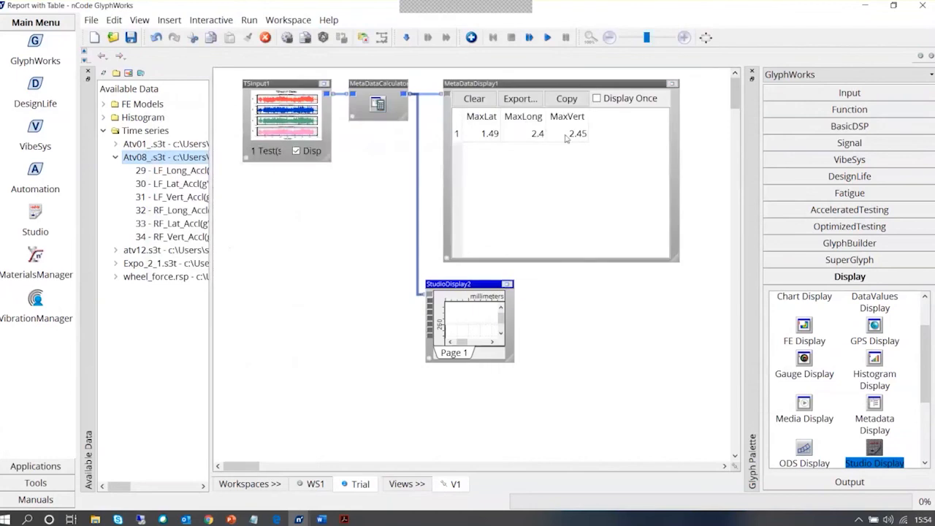
click(548, 38)
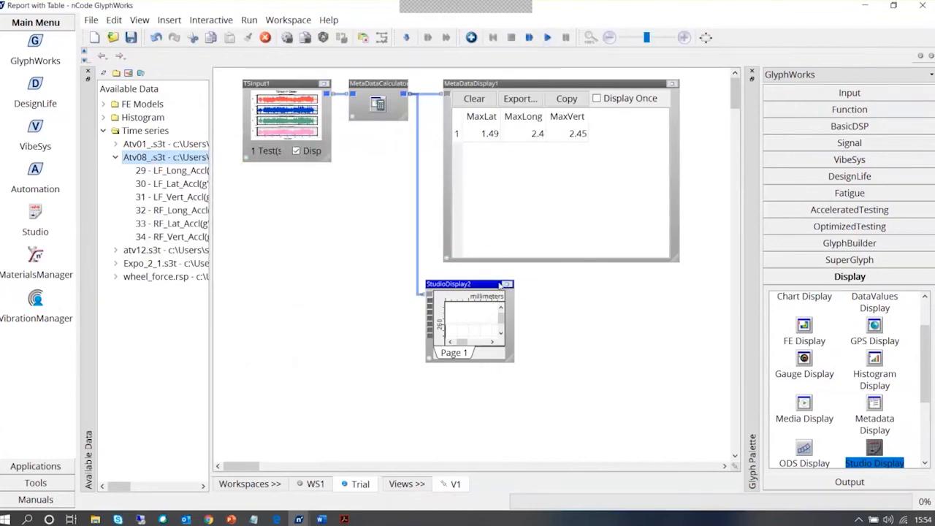
click(507, 284)
- Look through Data1's test attributes, including NumChans, in the metadata selection for the lower row's first display
right_click(284, 197)
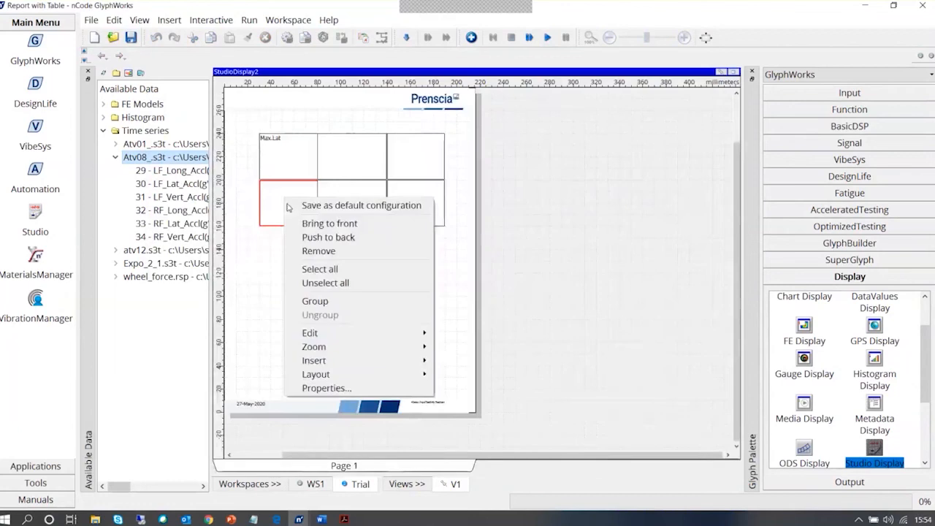
mouse_move(331, 361)
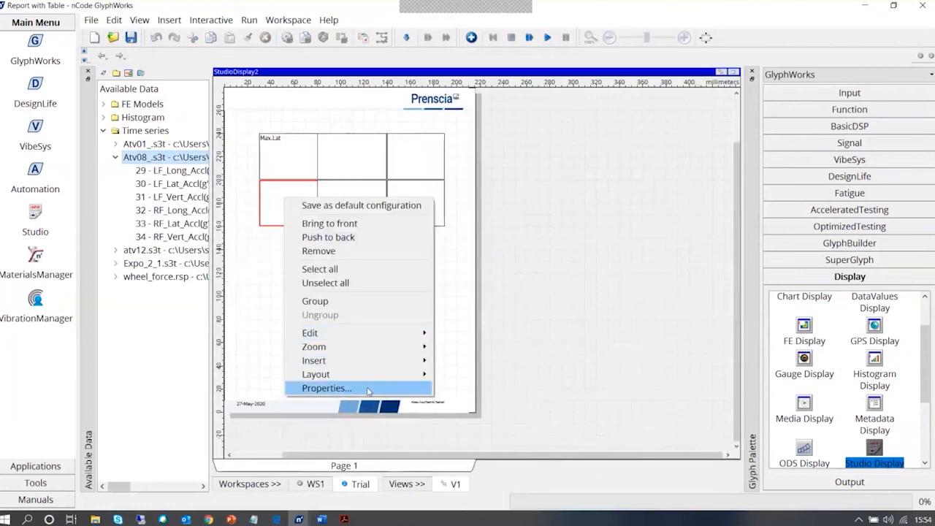
click(369, 390)
click(394, 275)
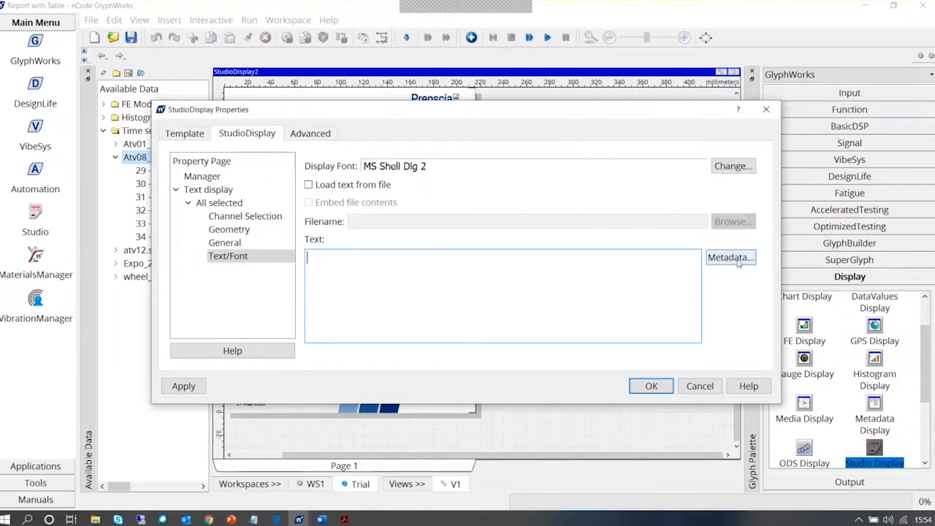
click(731, 257)
click(375, 205)
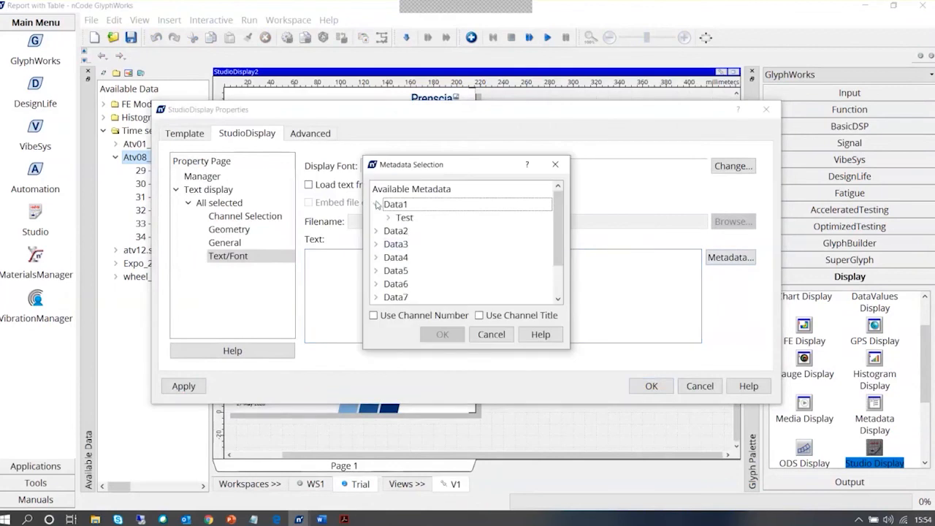
click(388, 217)
click(401, 231)
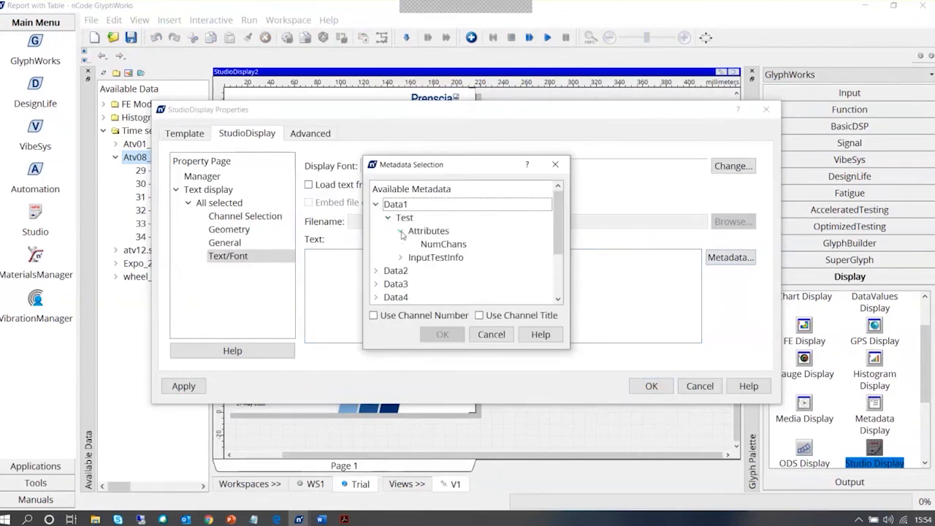
click(438, 244)
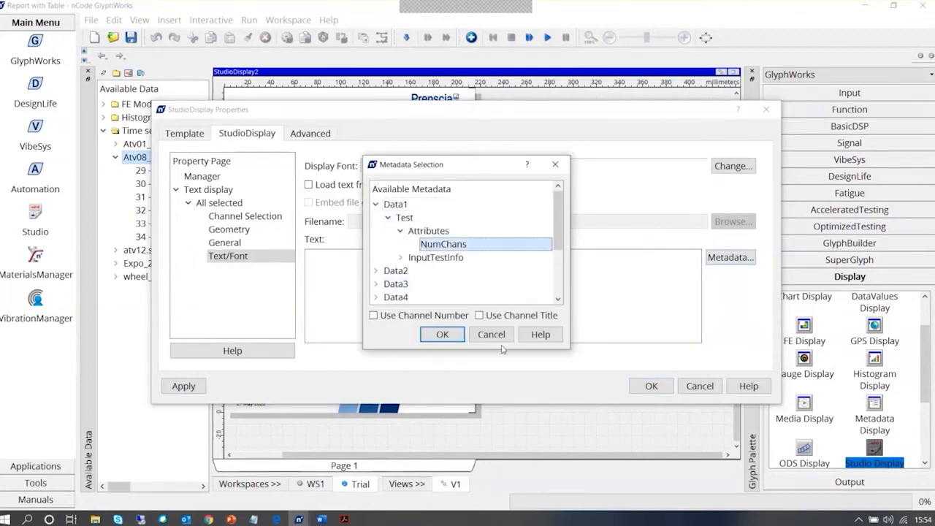
click(491, 335)
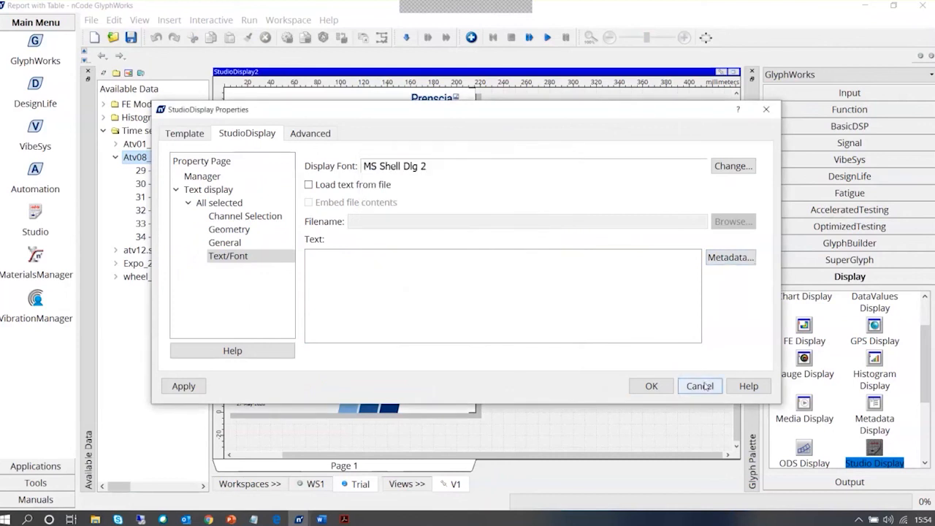
click(700, 385)
- Restore StudioDisplay2 to the workspace and enlarge its glyph to the width of the metadata display above
click(733, 72)
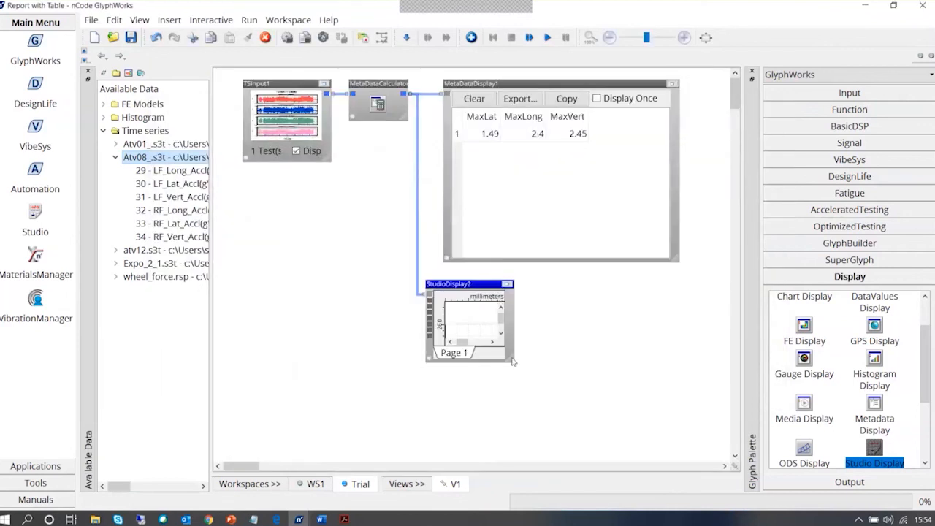
drag(512, 361, 678, 467)
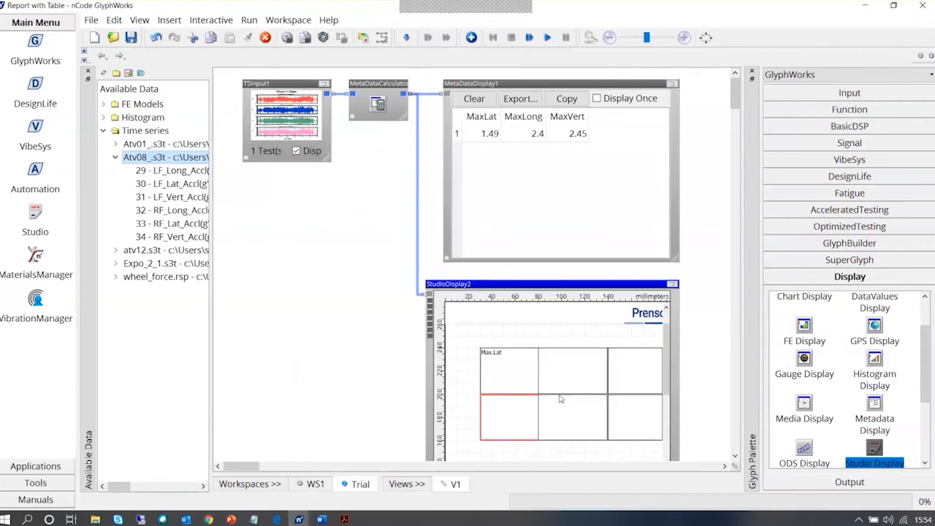
click(508, 419)
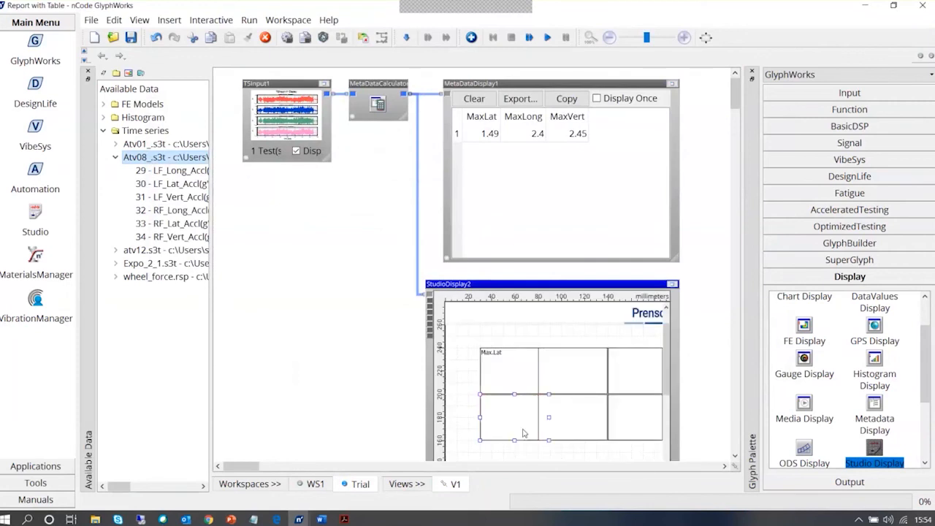
click(507, 361)
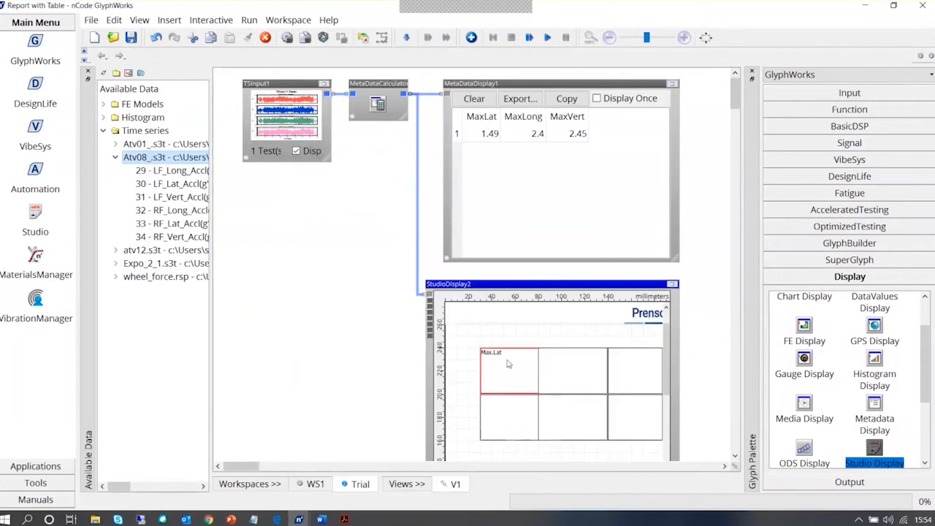
- Rerun the process and remove the connection between MetaDataCalculator and StudioDisplay2
click(393, 85)
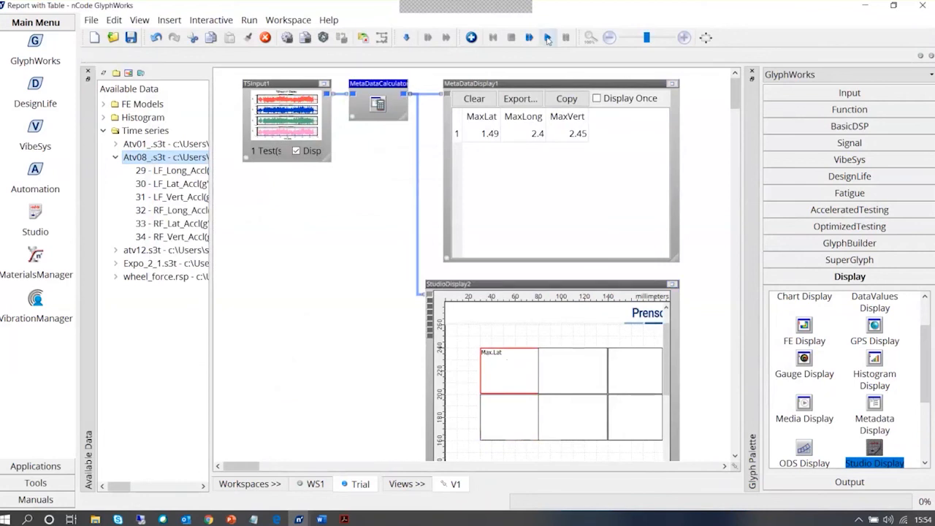
click(549, 41)
click(511, 418)
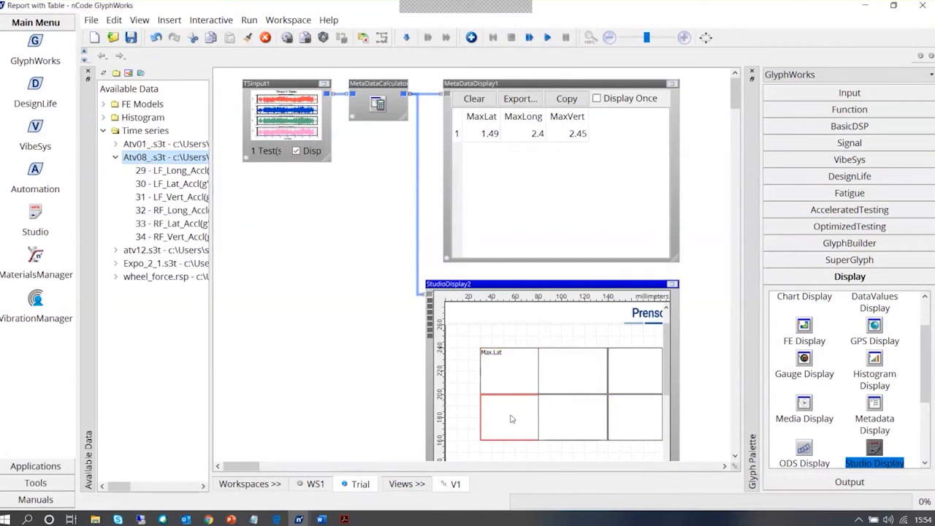
right_click(420, 287)
click(422, 288)
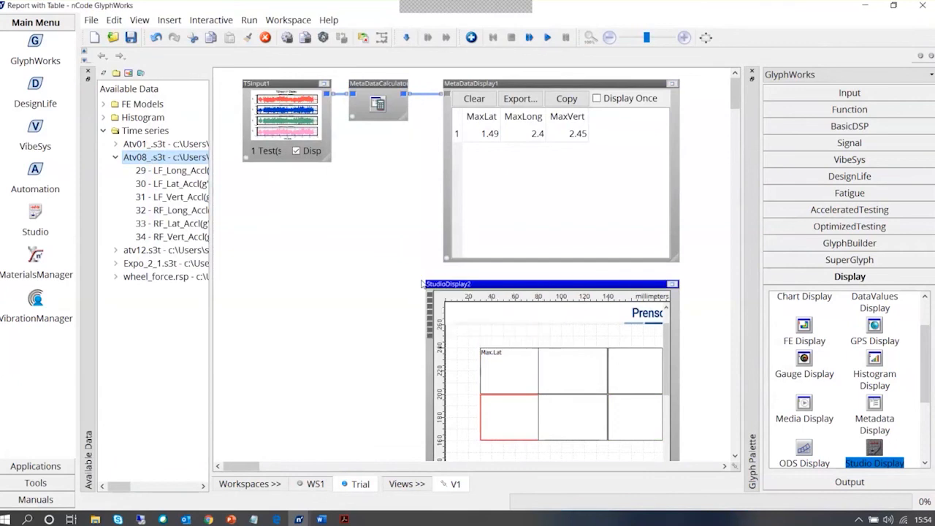
- Check the Group By options in the channel selection of the lower row's first text display
double_click(508, 431)
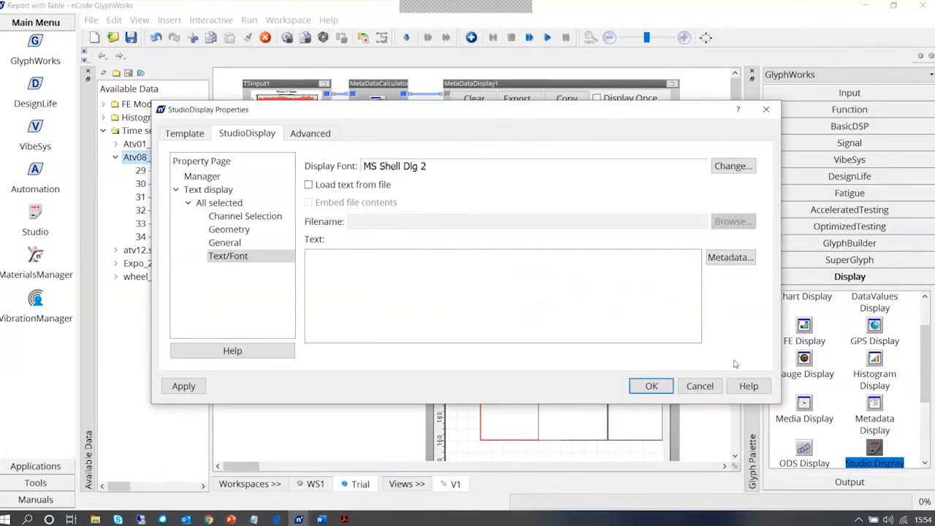
click(699, 386)
right_click(502, 415)
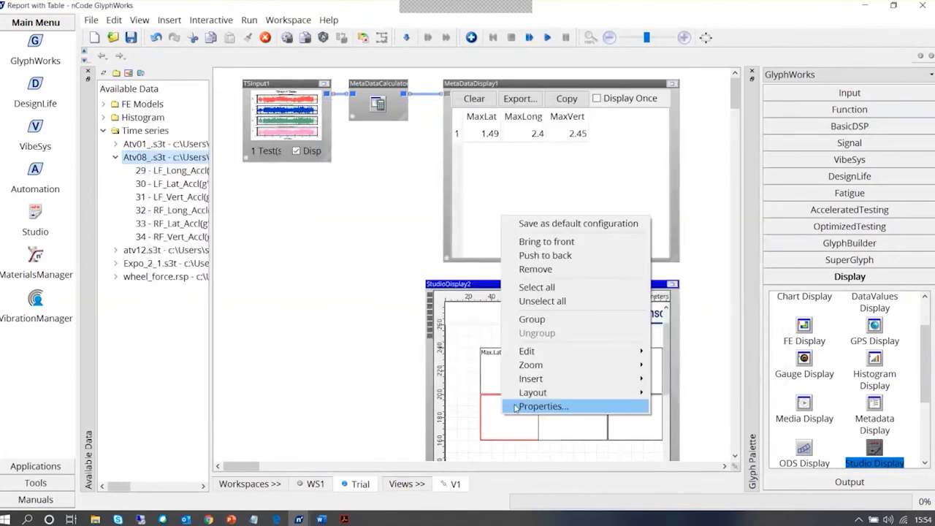
click(515, 407)
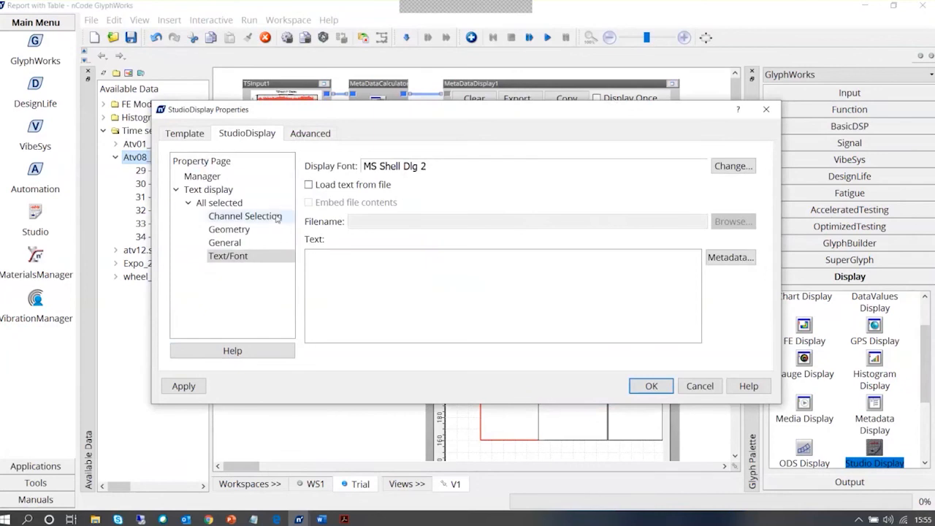
click(278, 217)
click(409, 167)
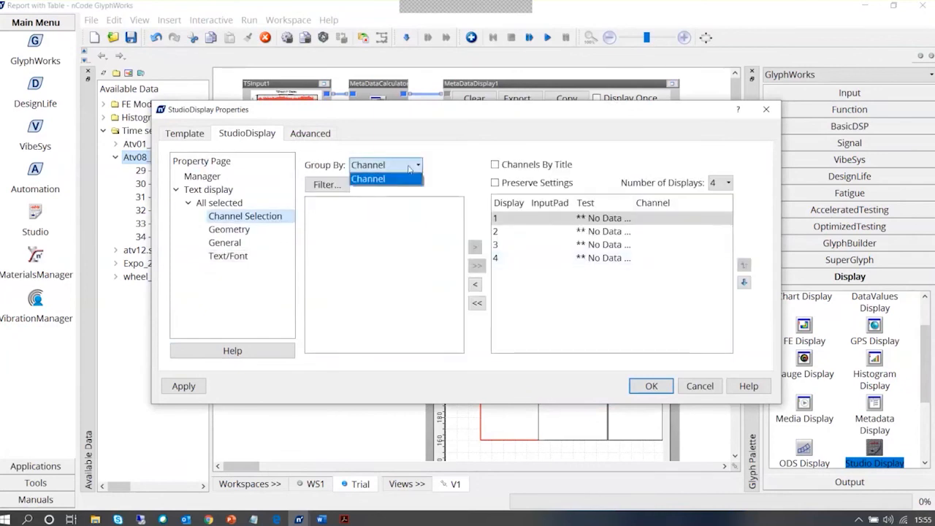
click(409, 179)
click(700, 387)
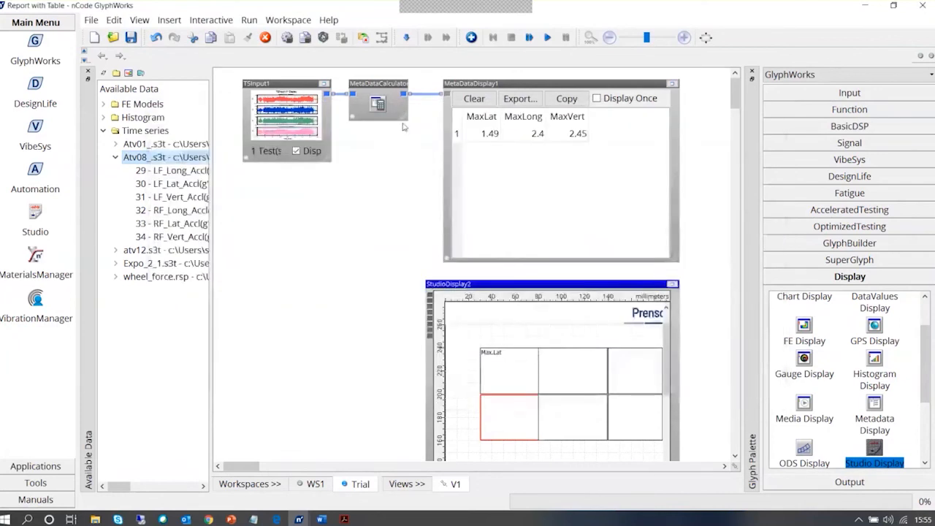
- Connect MetaDataCalculator to StudioDisplay2 and open the metadata selection for the lower row's first text display
drag(405, 93, 429, 298)
click(512, 427)
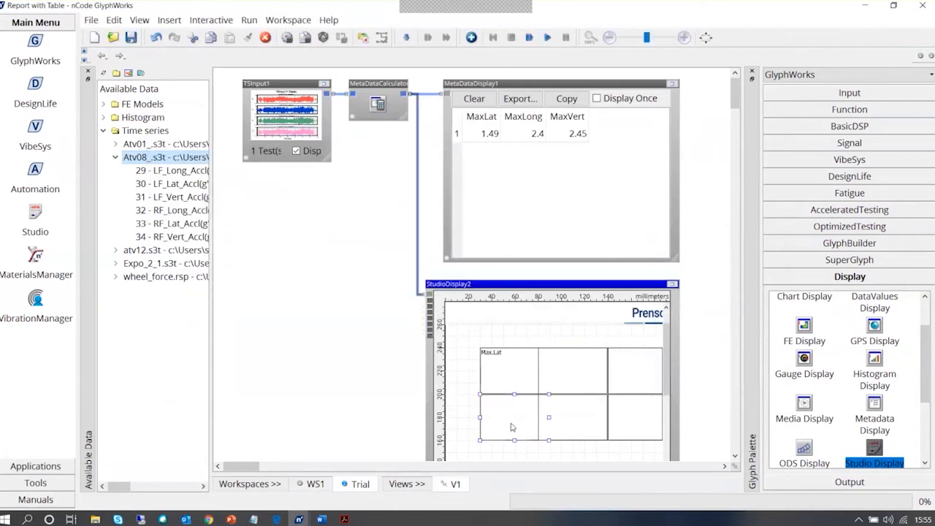
right_click(511, 427)
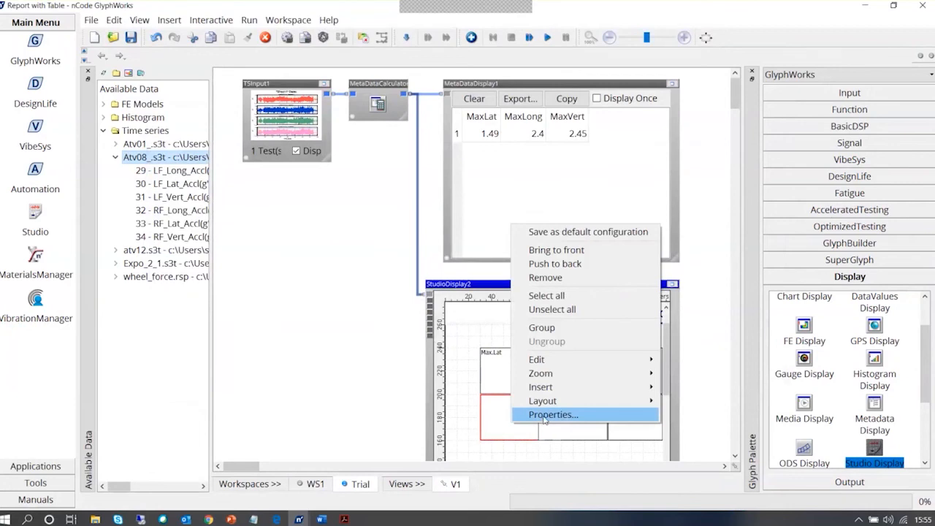
click(544, 418)
click(359, 282)
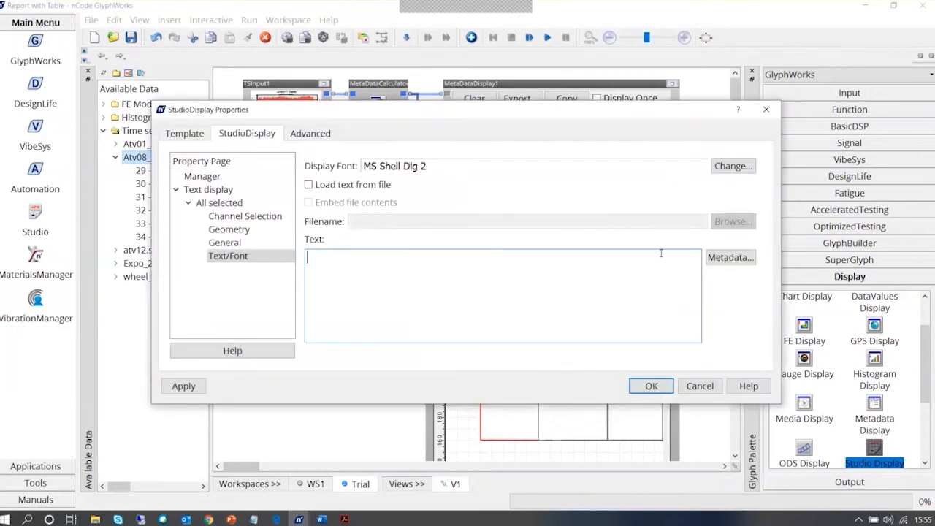
click(730, 257)
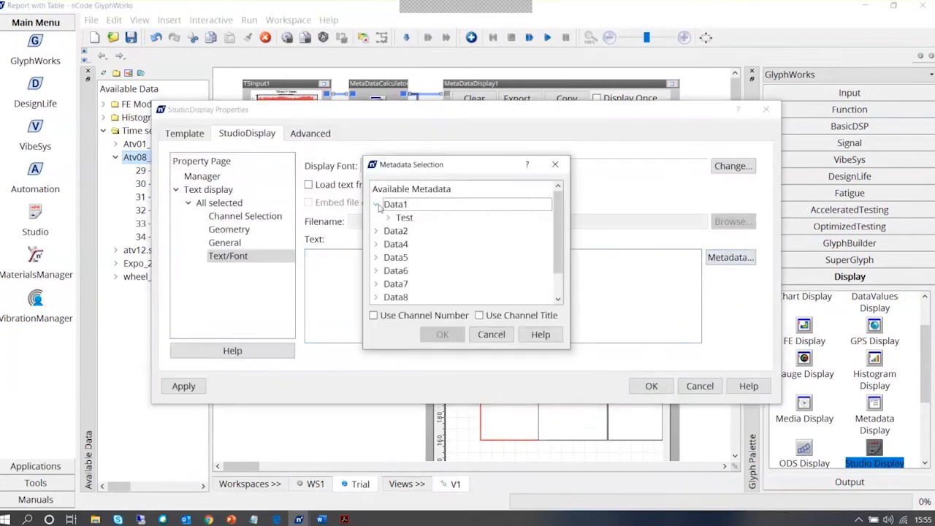
- Look through Data1's test Attributes and InputTestInfo metadata, then close the selection without inserting anything
click(389, 217)
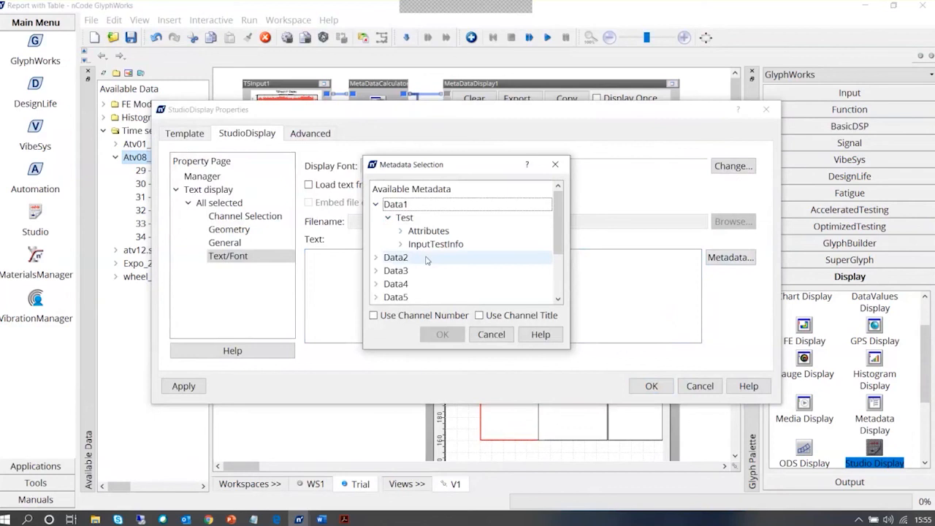
click(401, 231)
click(401, 258)
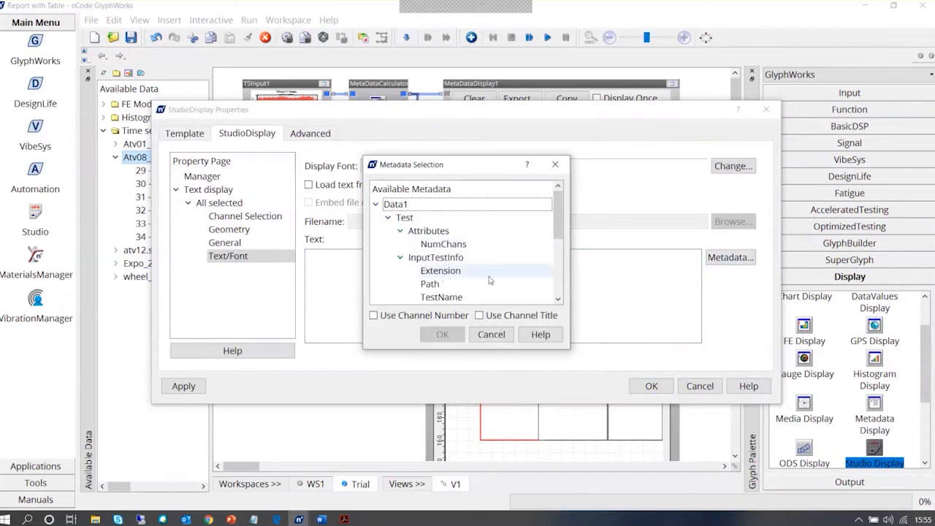
scroll(492, 280, down, 1)
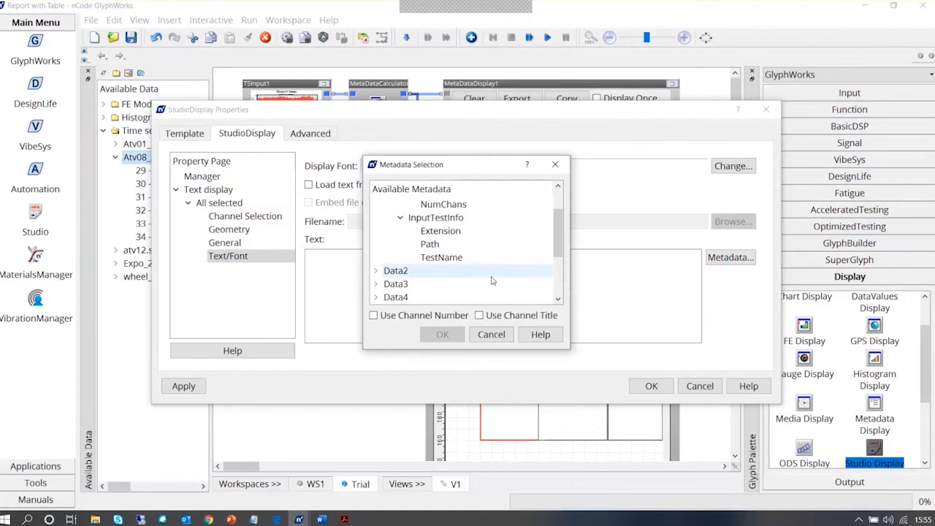
click(447, 232)
click(400, 218)
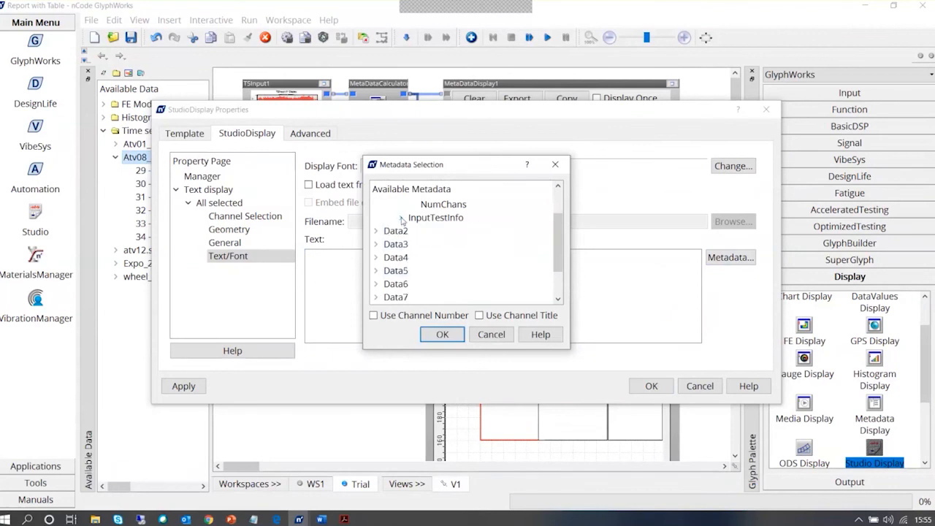
click(402, 217)
click(496, 336)
click(650, 386)
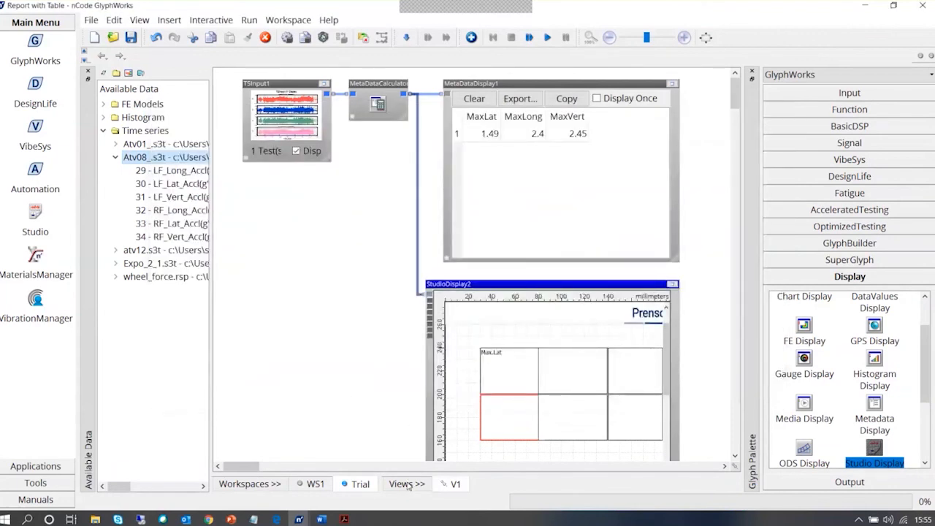
click(316, 485)
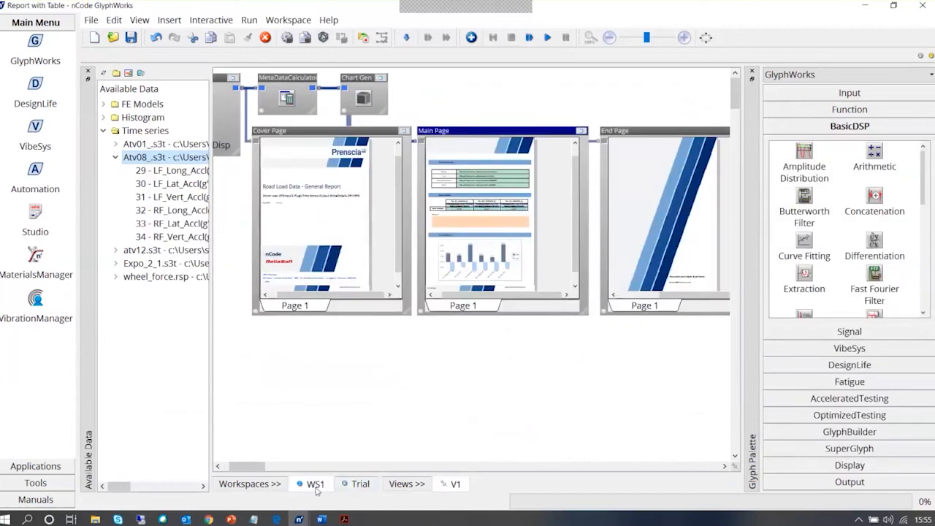
click(358, 485)
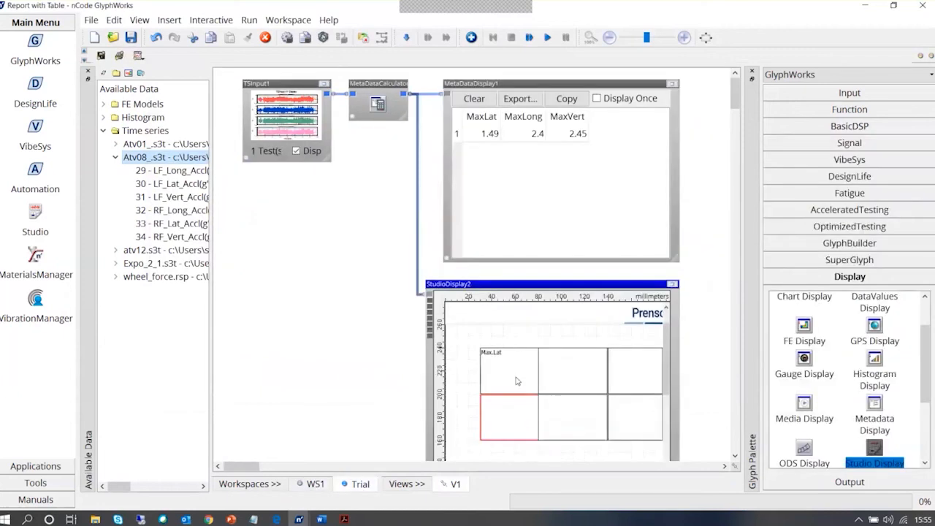
right_click(505, 410)
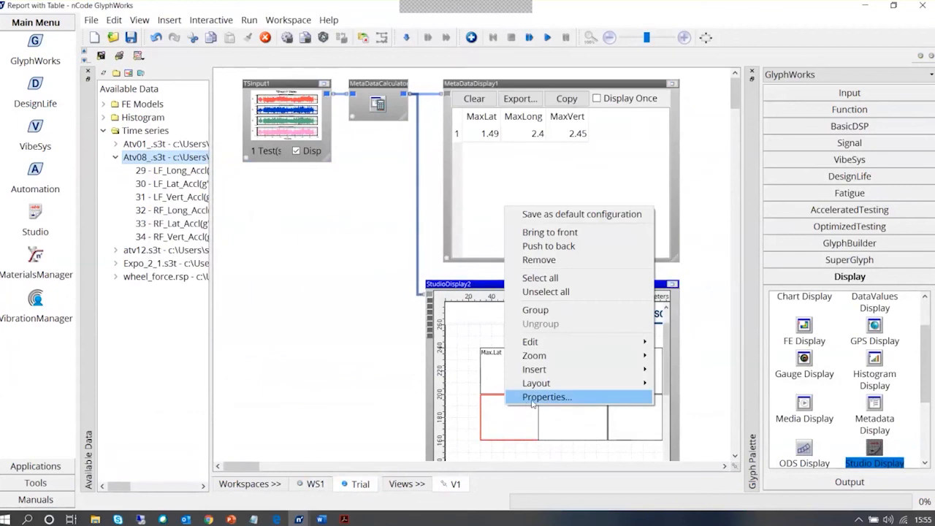
- Delete the Max.Lat text from the upper row's first text display
click(501, 375)
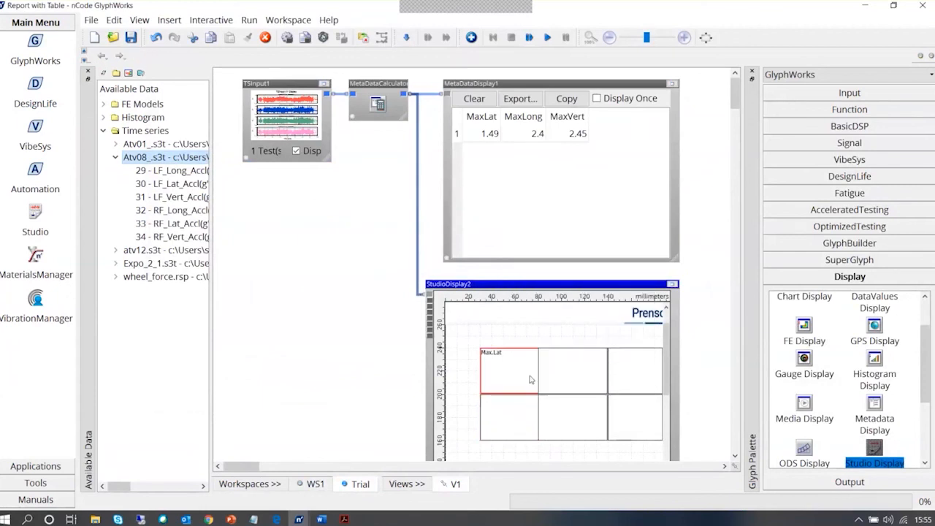
double_click(531, 380)
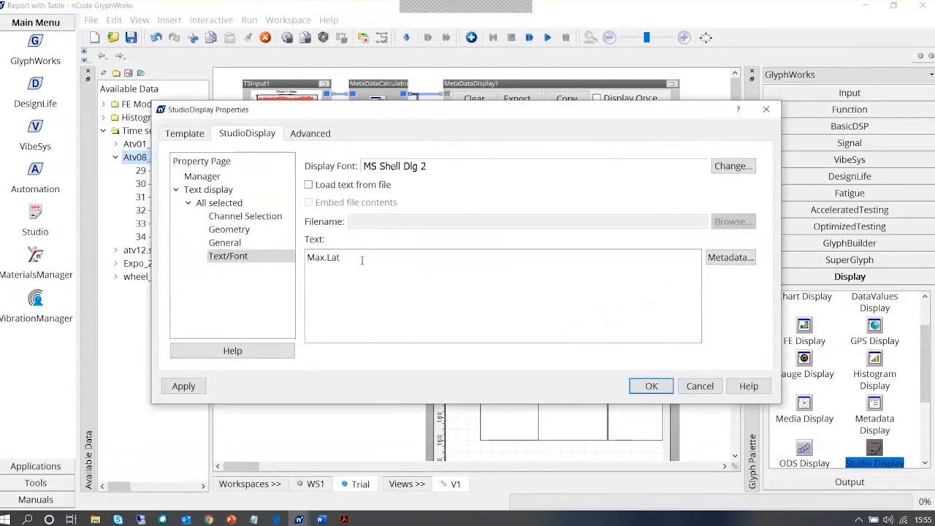
drag(389, 257, 295, 249)
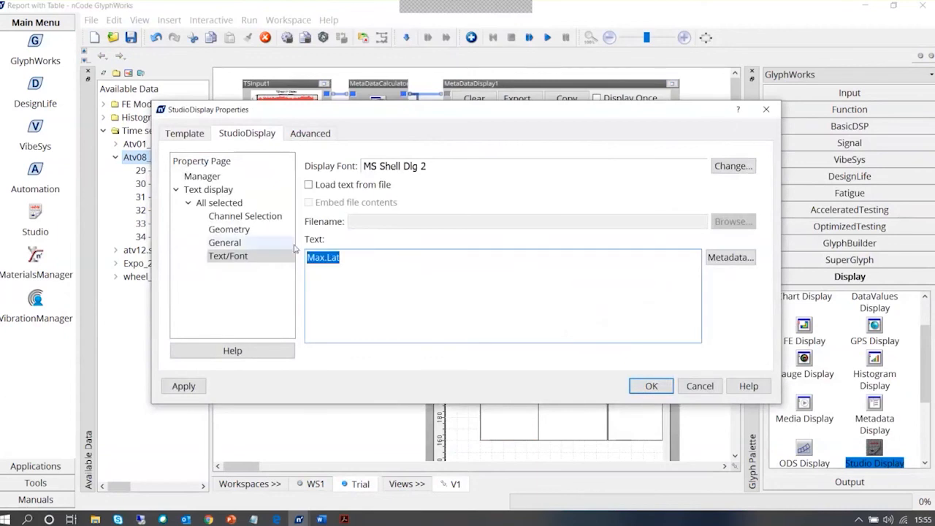
key(Delete)
- Insert Data1's InputTestInfo Extension metadata as the display's text and view StudioDisplay2 maximized
click(741, 260)
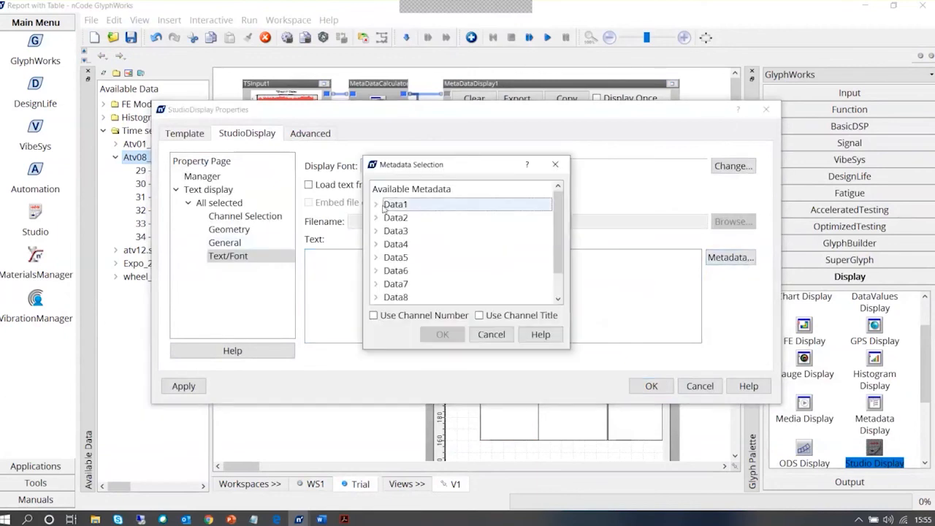
click(377, 205)
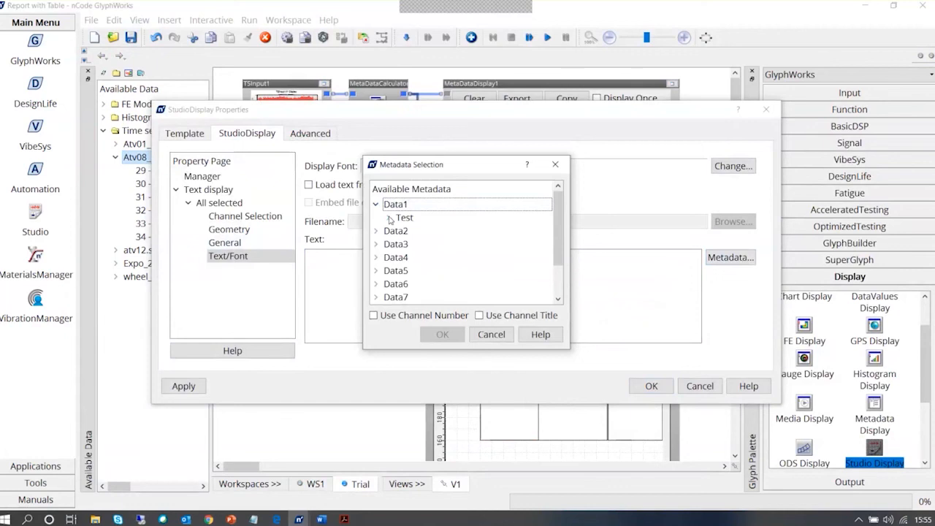
click(389, 218)
click(400, 231)
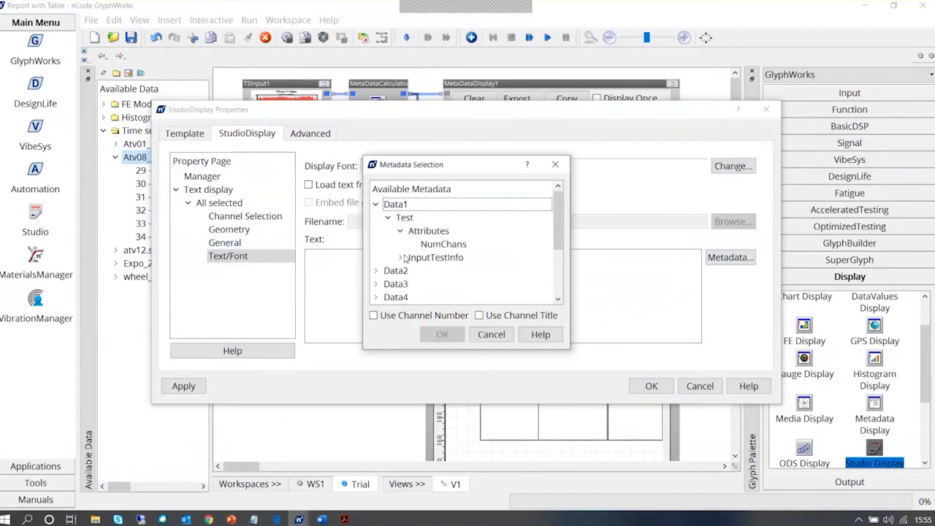
click(401, 257)
scroll(444, 287, down, 1)
click(429, 232)
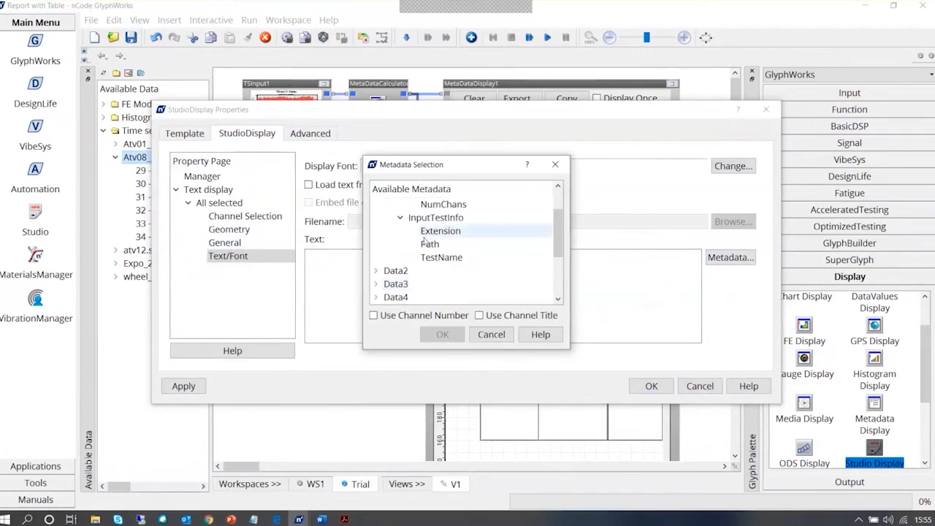
click(439, 334)
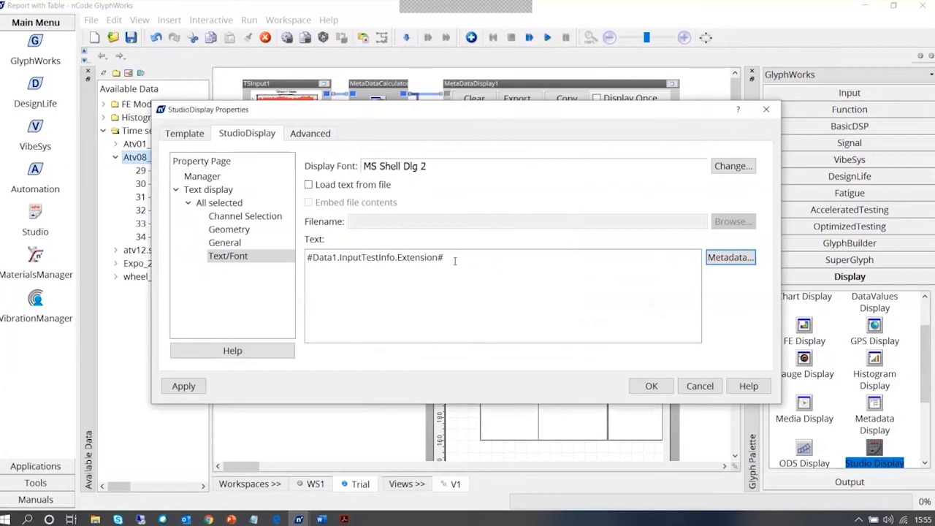
click(651, 386)
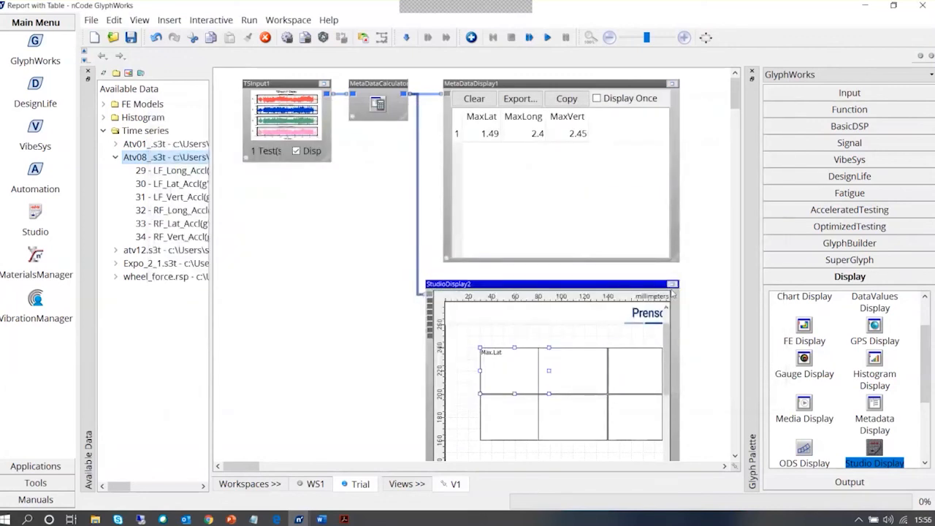
click(672, 283)
click(734, 71)
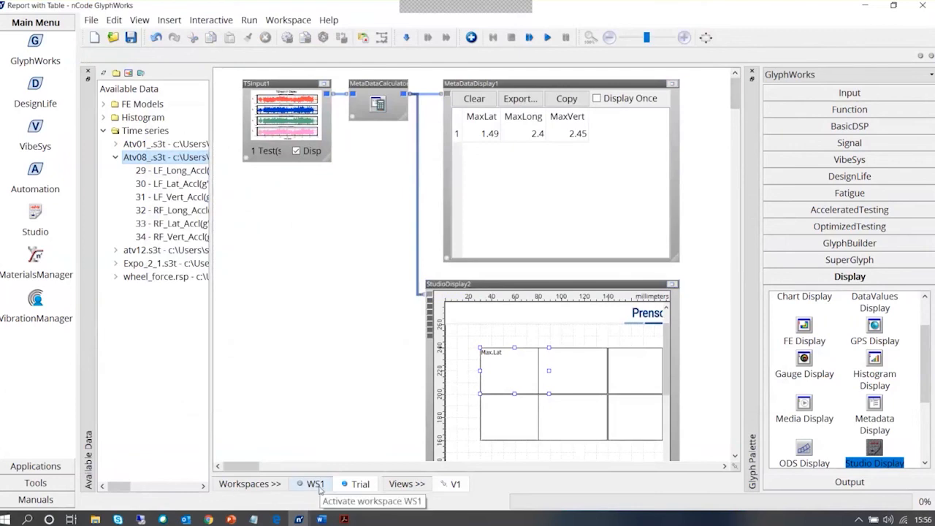
- Load Atv08_.s3t into TSInput1 on the WS1 workspace and turn on its data display
click(316, 484)
drag(246, 468, 239, 468)
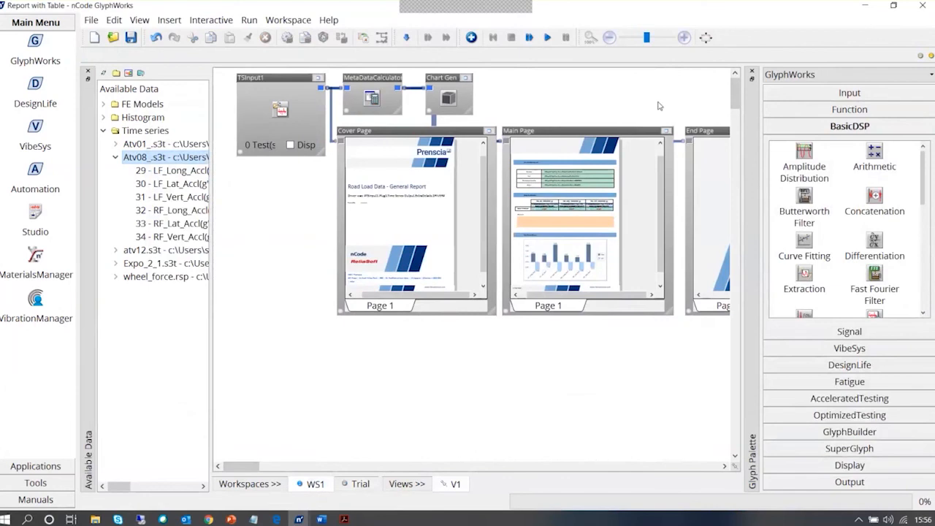
click(394, 213)
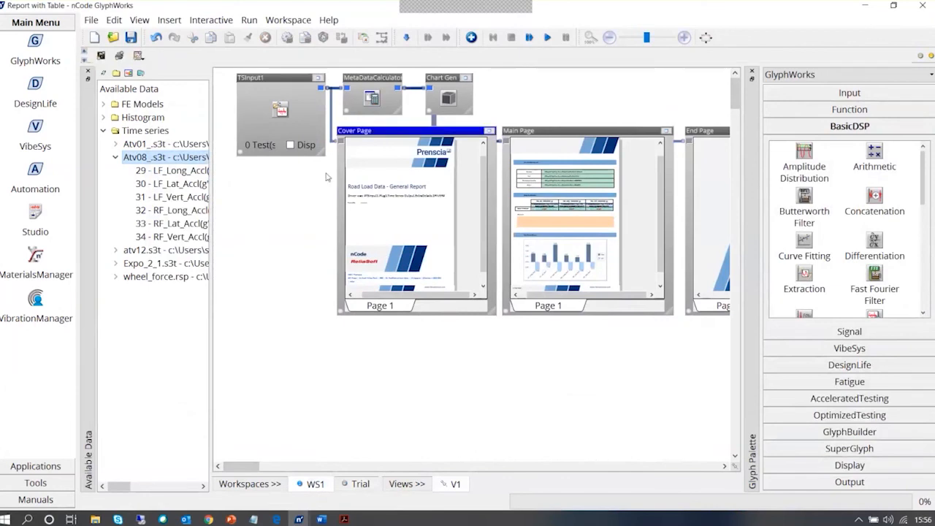
click(155, 160)
drag(307, 144, 301, 146)
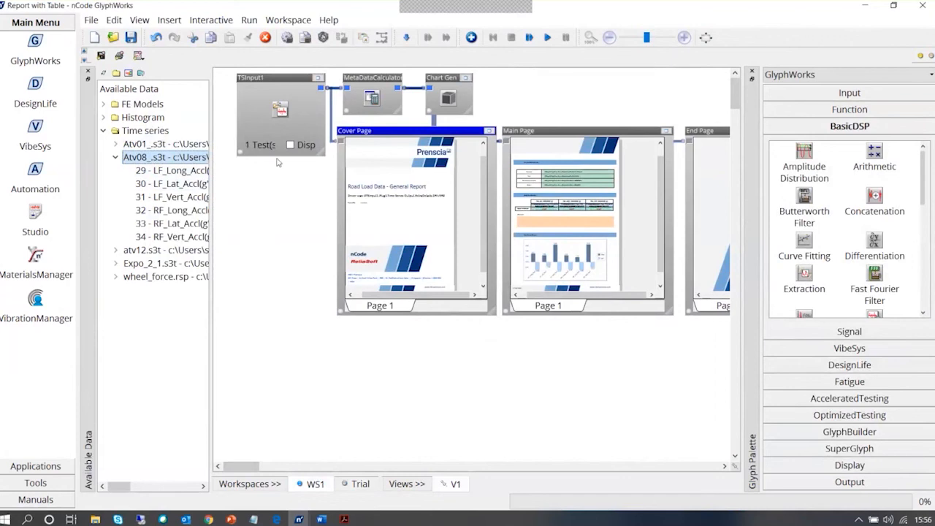
click(290, 144)
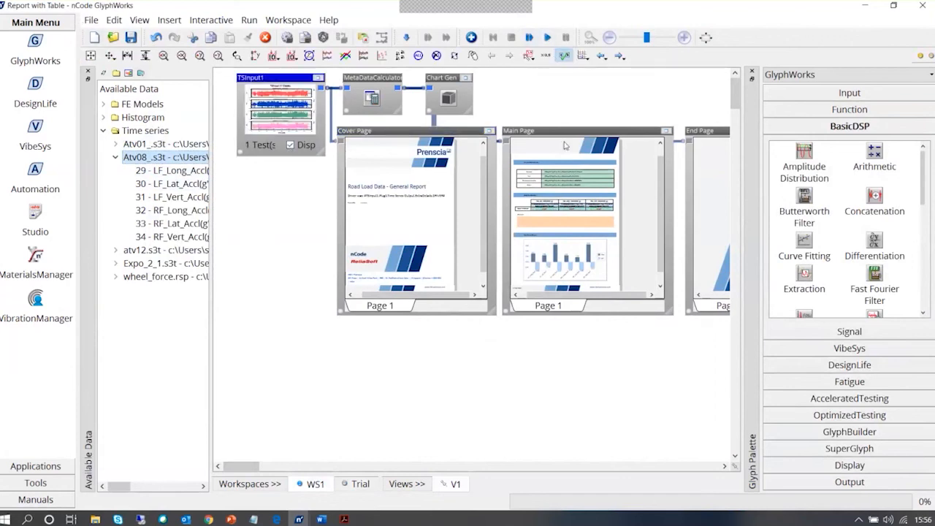
- Run the WS1 process and look over the Cover Page, Main Page and End Page report displays
click(546, 38)
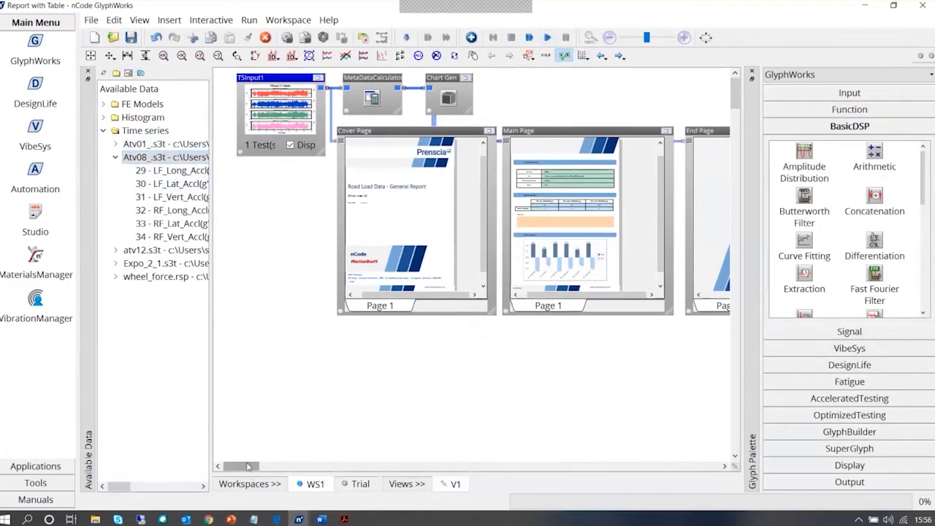
mouse_move(240, 467)
mouse_down()
mouse_move(263, 470)
mouse_move(247, 472)
mouse_up()
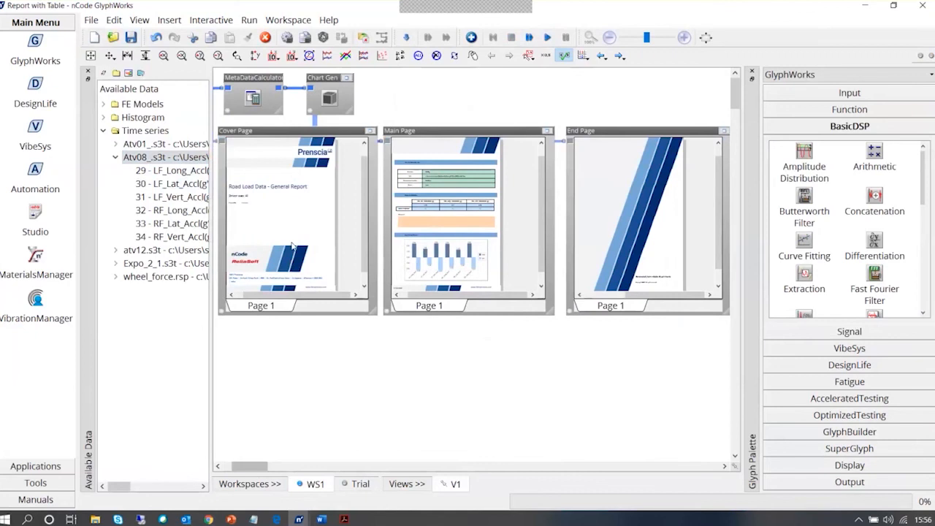
click(292, 245)
click(448, 250)
click(605, 248)
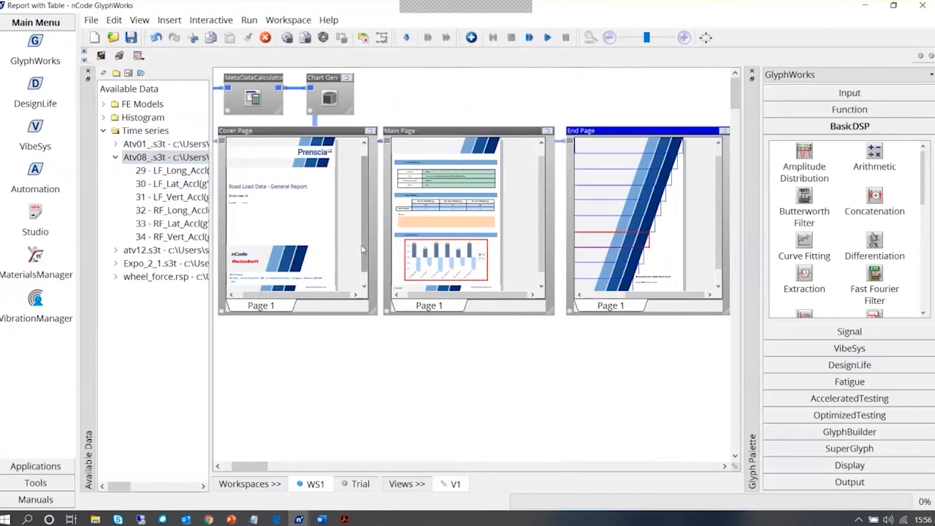
click(524, 258)
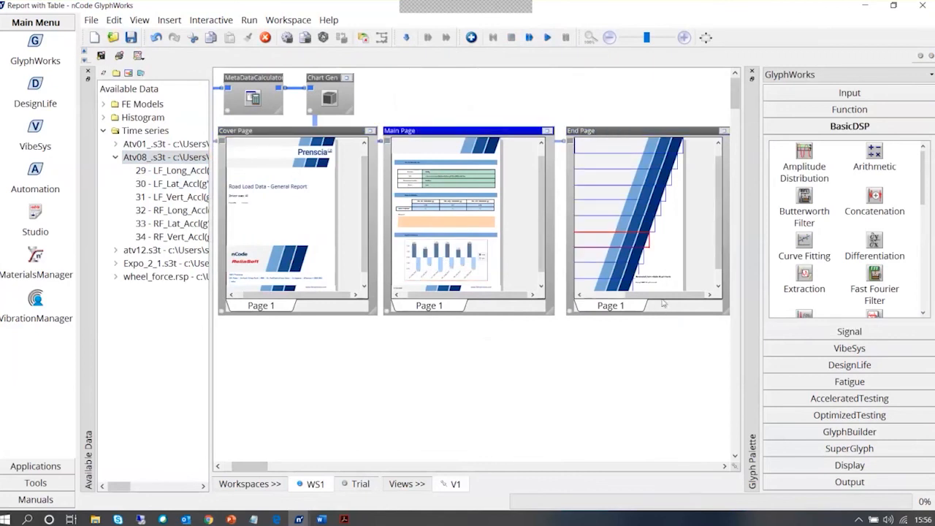
- Look over the End Page report display down to its closing text and run the WS1 process again
drag(663, 296, 606, 302)
click(591, 214)
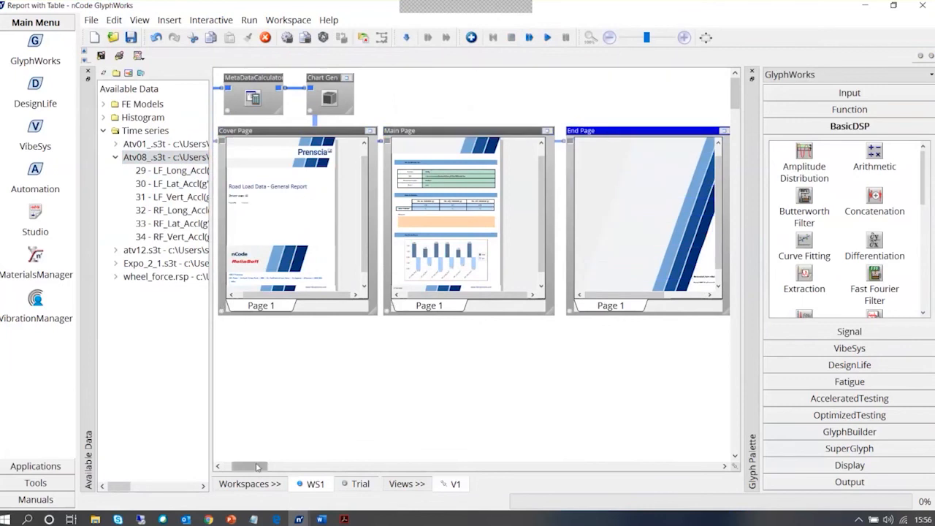
drag(250, 467, 240, 466)
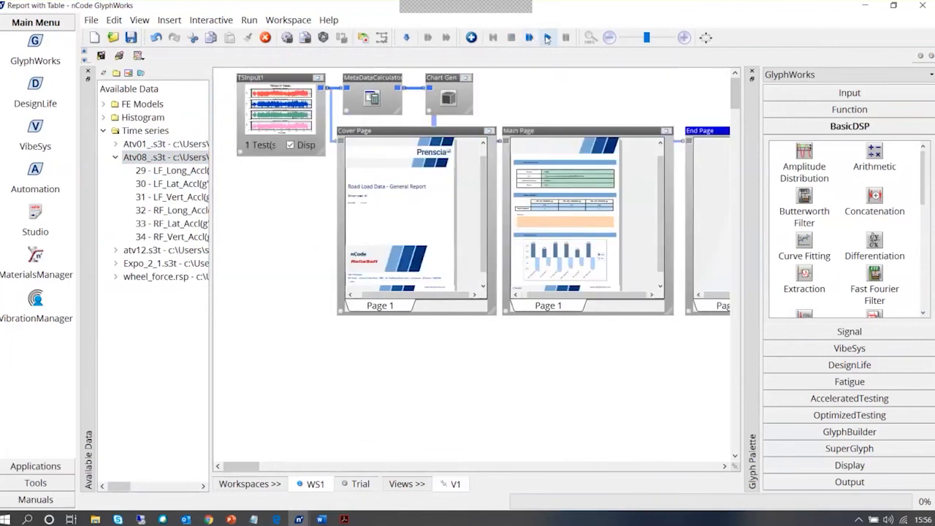
click(547, 38)
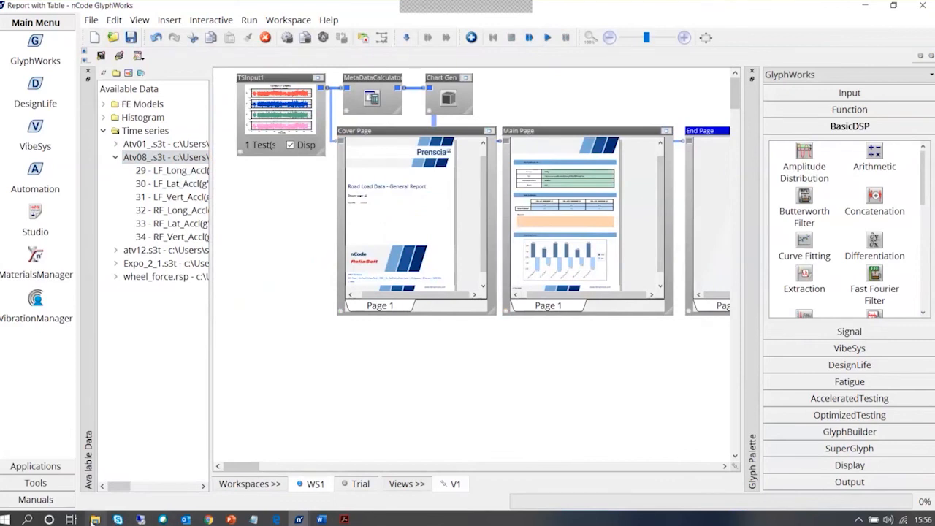
- Open the generated Atv08__GenReport PDF from the ncode flow folder and examine its cover page
click(95, 520)
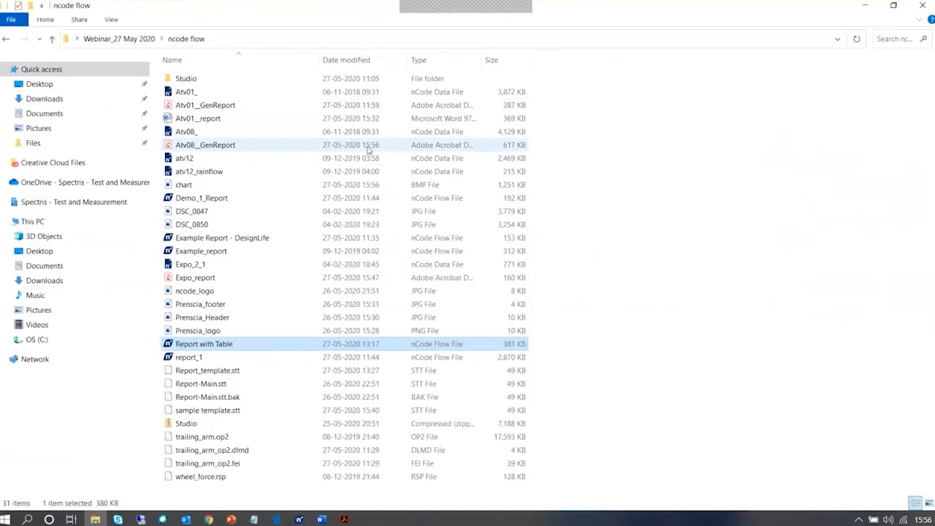
double_click(245, 145)
scroll(563, 243, up, 2)
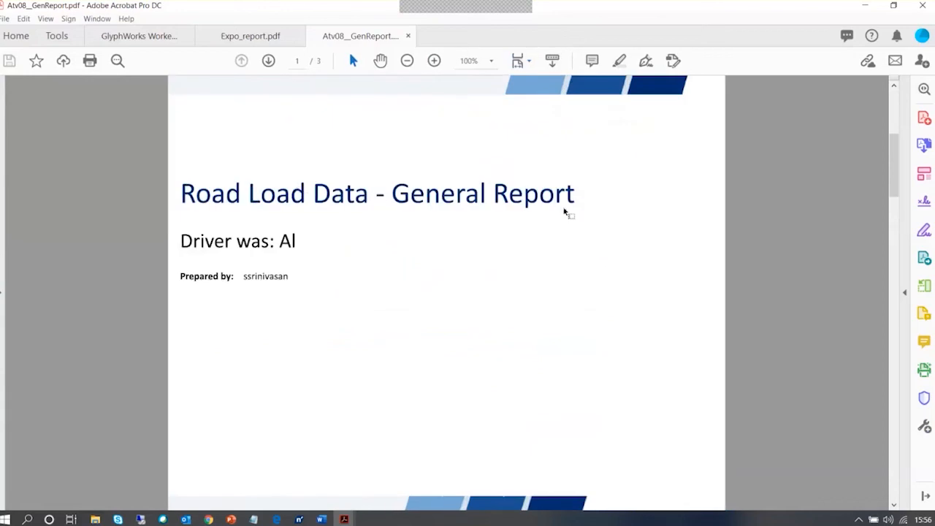
scroll(566, 212, down, 2)
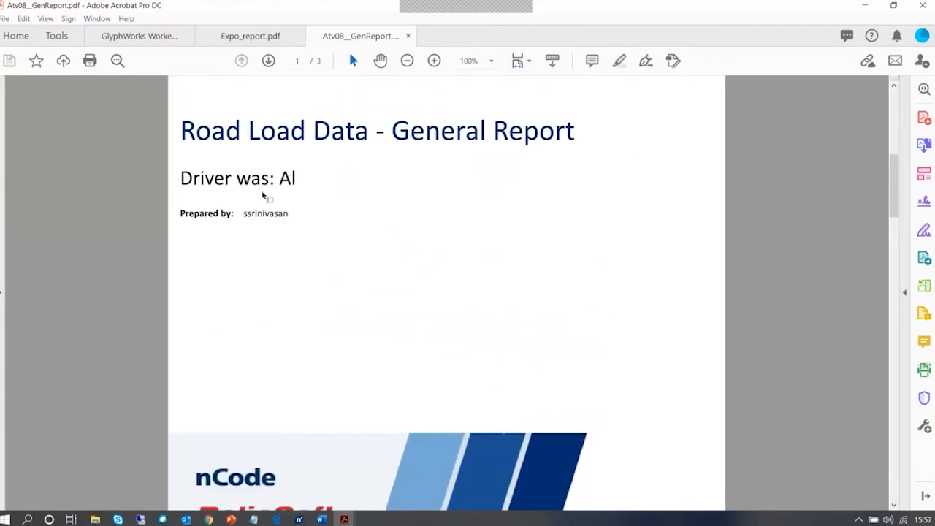
scroll(292, 198, down, 1)
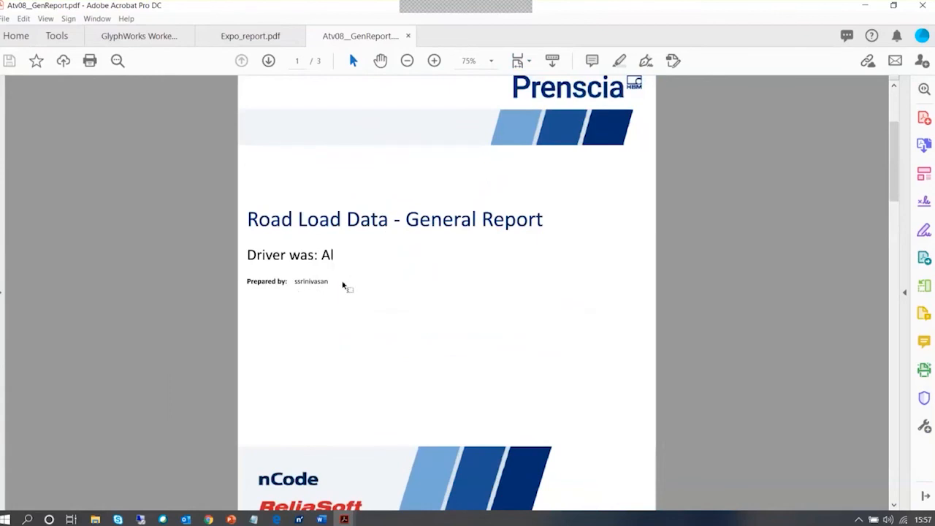
scroll(528, 292, down, 5)
scroll(528, 291, up, 5)
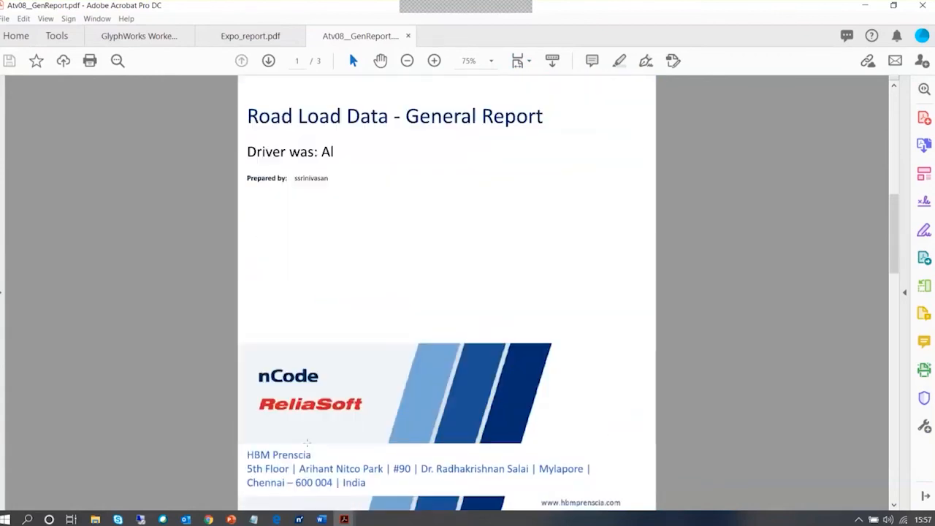
- Examine the PDF's second page: the test characteristics table, the global test statistics and the Max/Min by Channel chart
scroll(401, 432, down, 5)
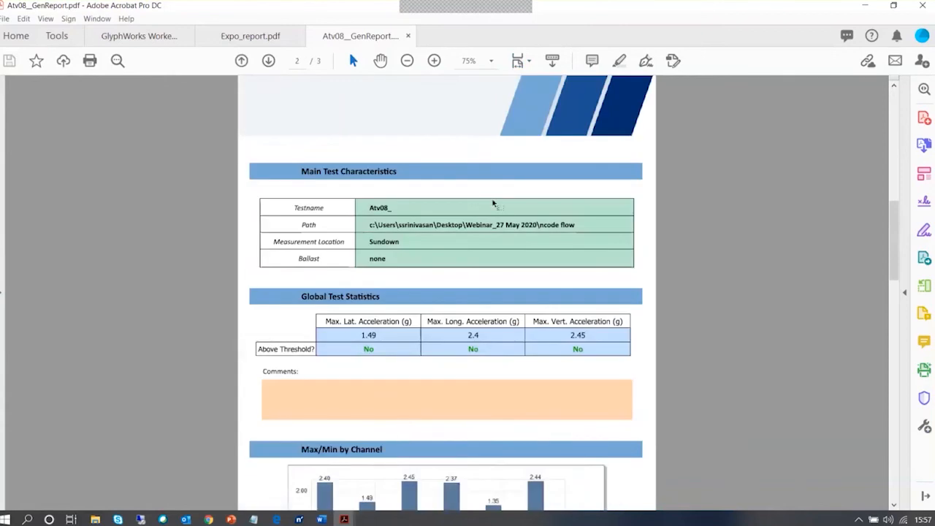
scroll(494, 365, up, 3)
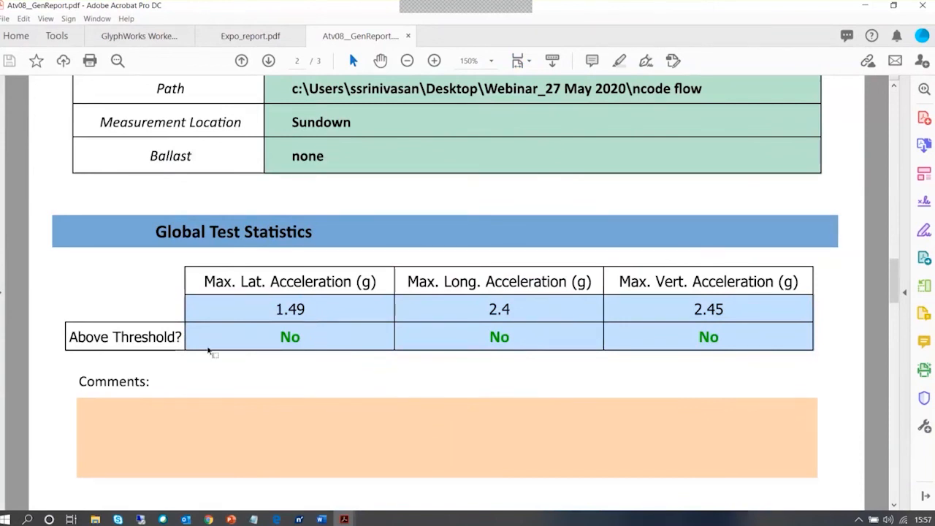
scroll(486, 190, up, 1)
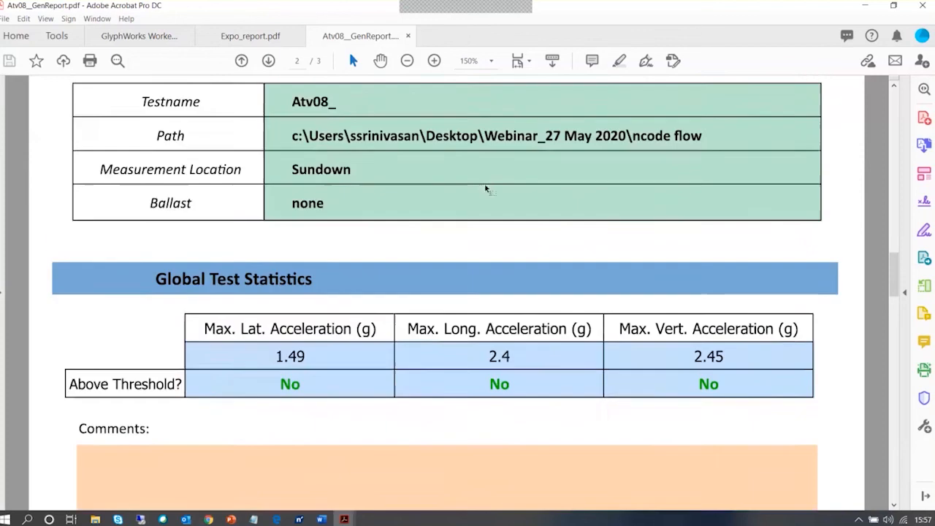
scroll(650, 411, down, 2)
scroll(580, 278, down, 2)
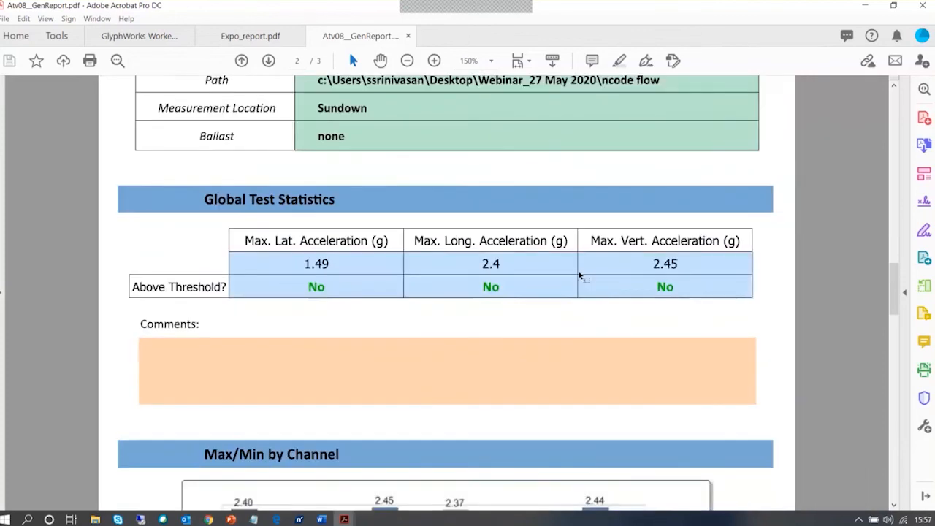
scroll(537, 329, down, 5)
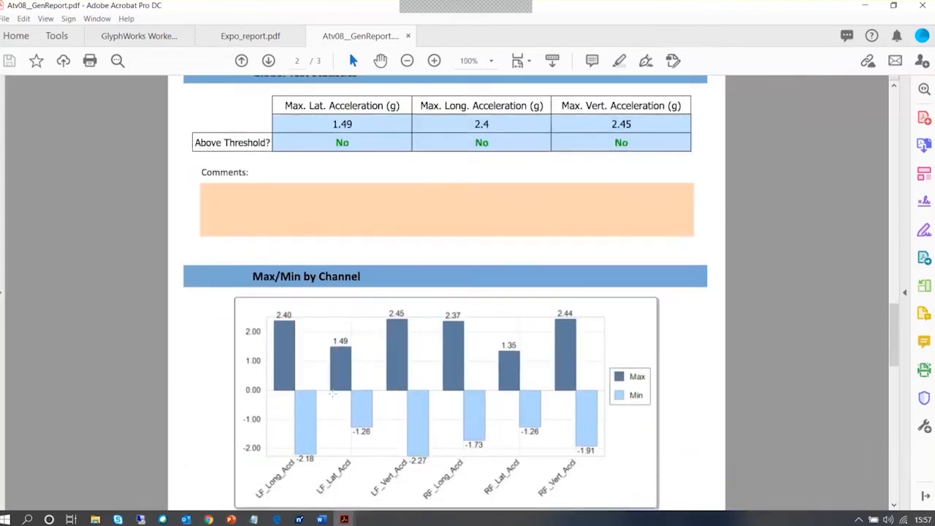
scroll(523, 463, down, 1)
scroll(651, 400, down, 5)
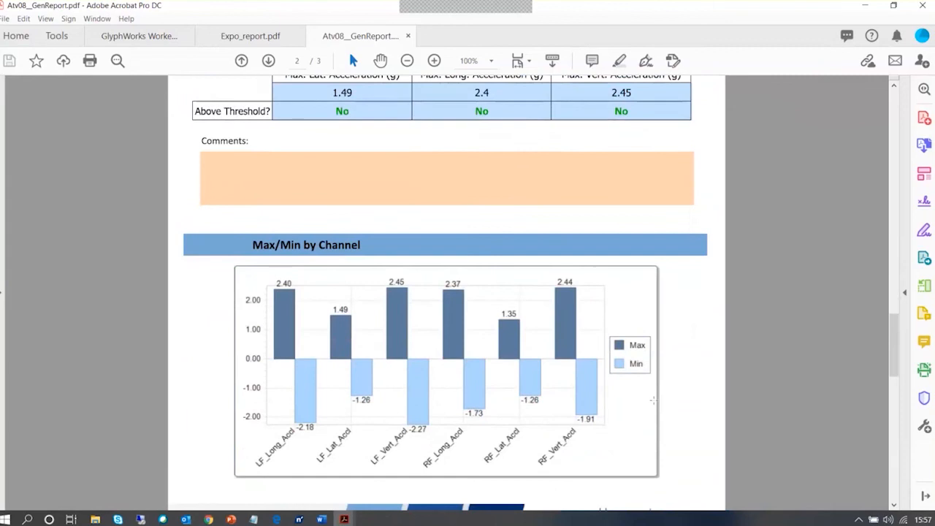
- View the PDF's whole end page and return to the full cover page
scroll(647, 393, down, 1)
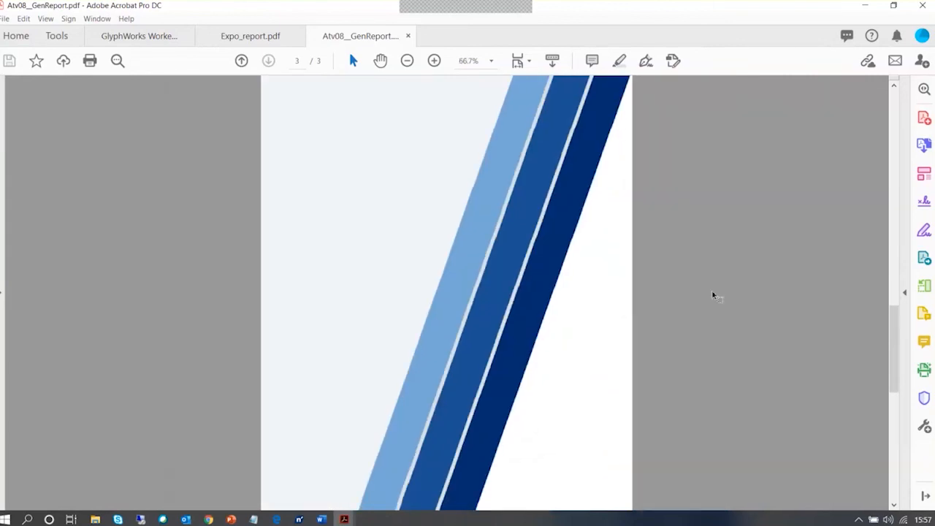
scroll(714, 296, down, 2)
scroll(714, 296, down, 2)
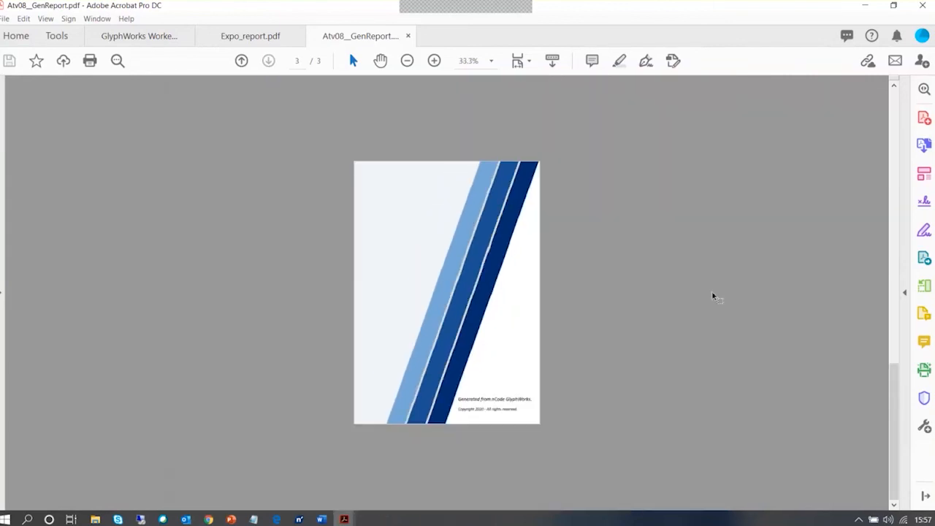
scroll(713, 295, up, 1)
scroll(570, 222, up, 2)
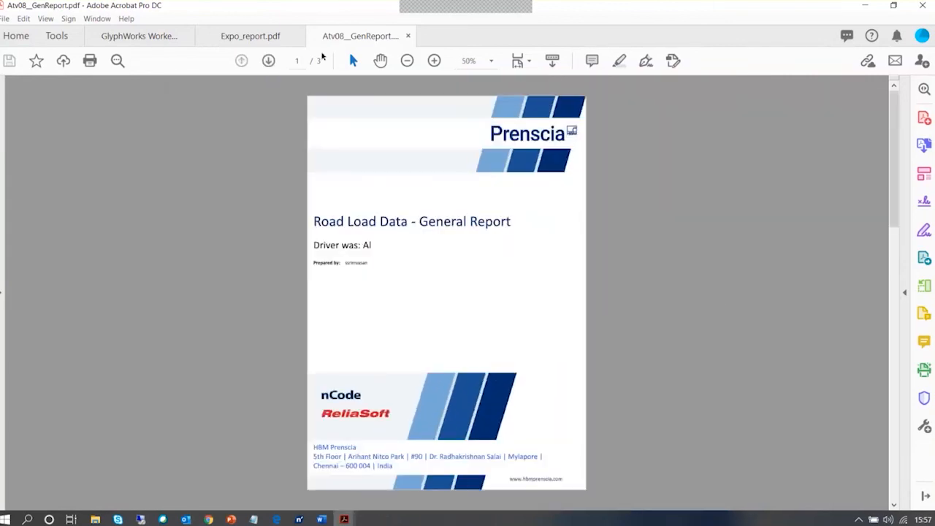
- Glance at the open Expo_report.pdf for comparison with Atv08__GenReport.pdf, and minimize the PDF viewer
click(261, 39)
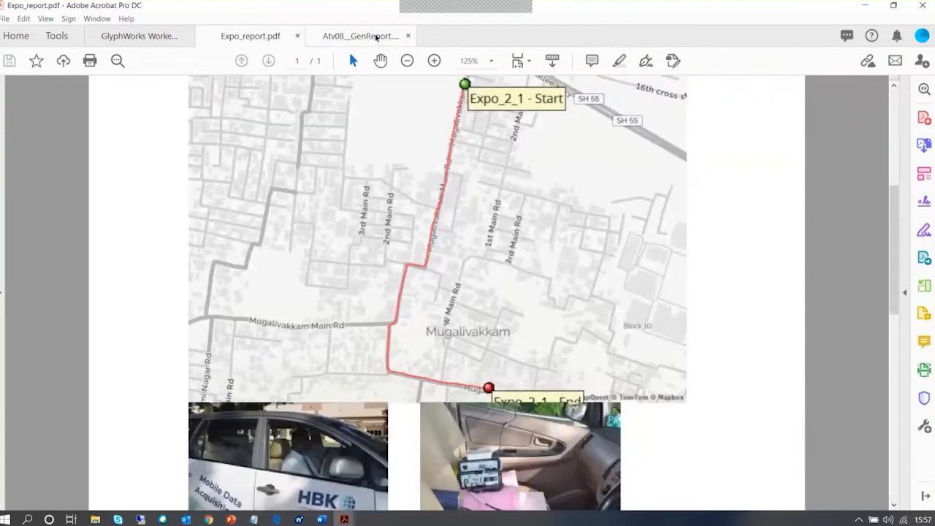
click(360, 36)
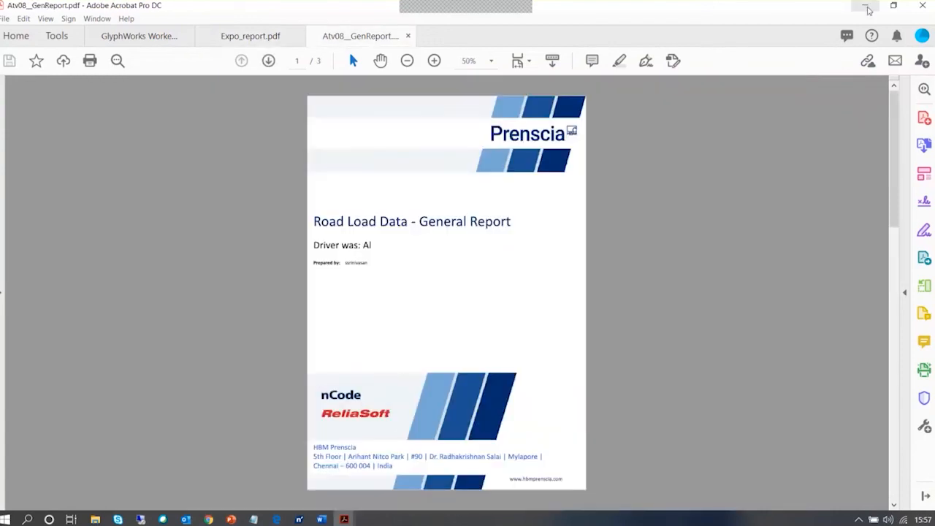
click(867, 8)
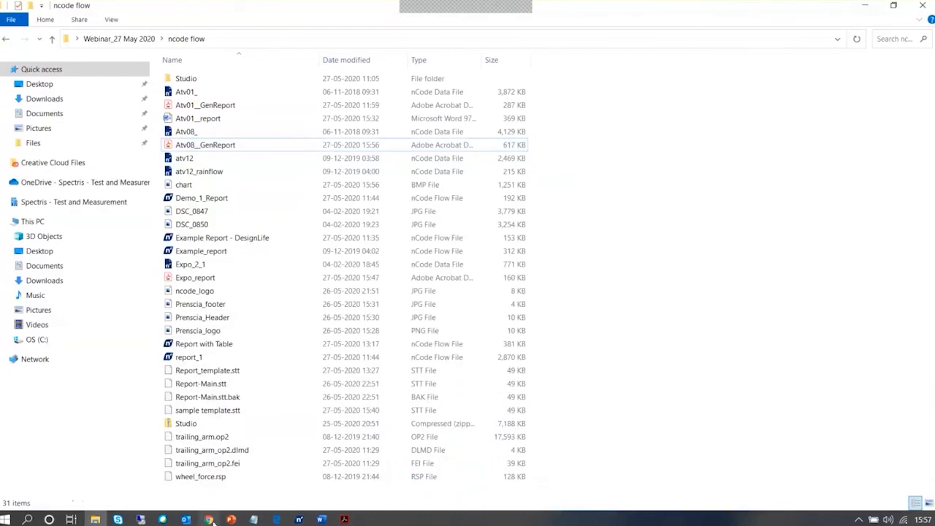
mouse_move(211, 520)
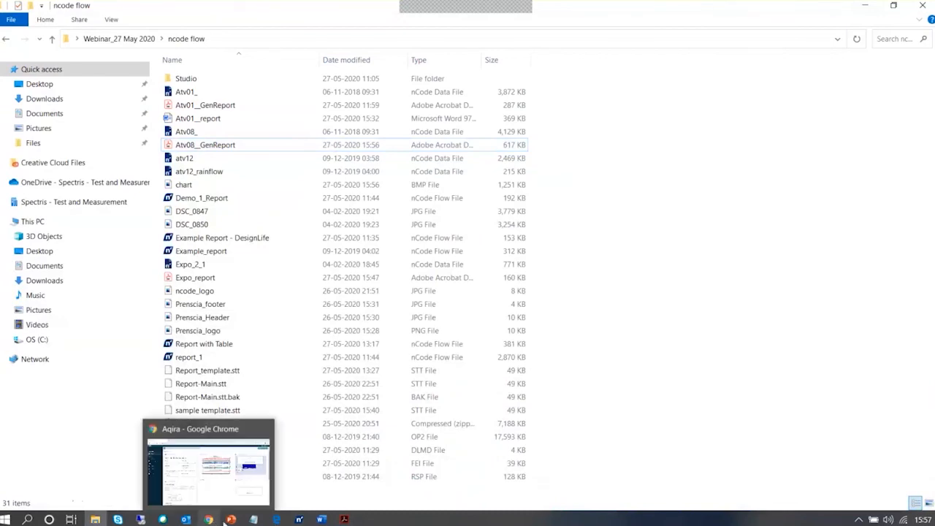
click(334, 479)
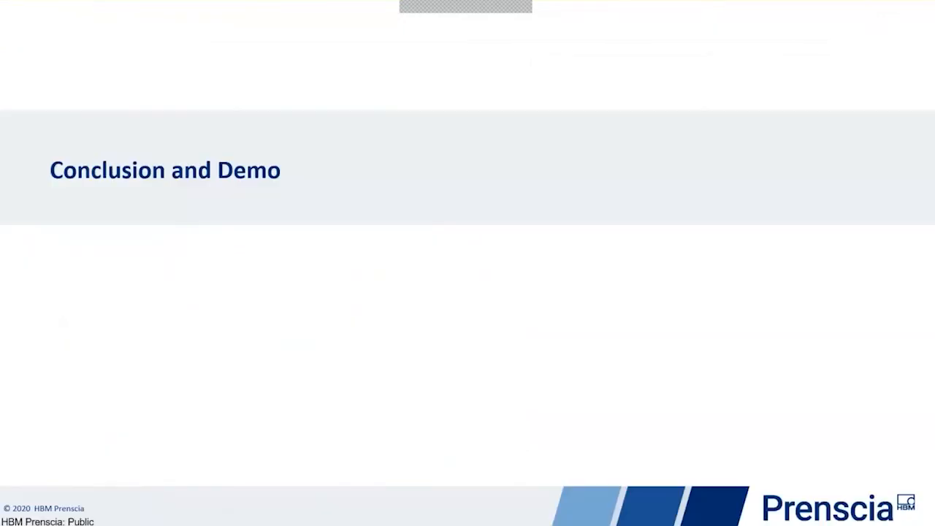
click(285, 241)
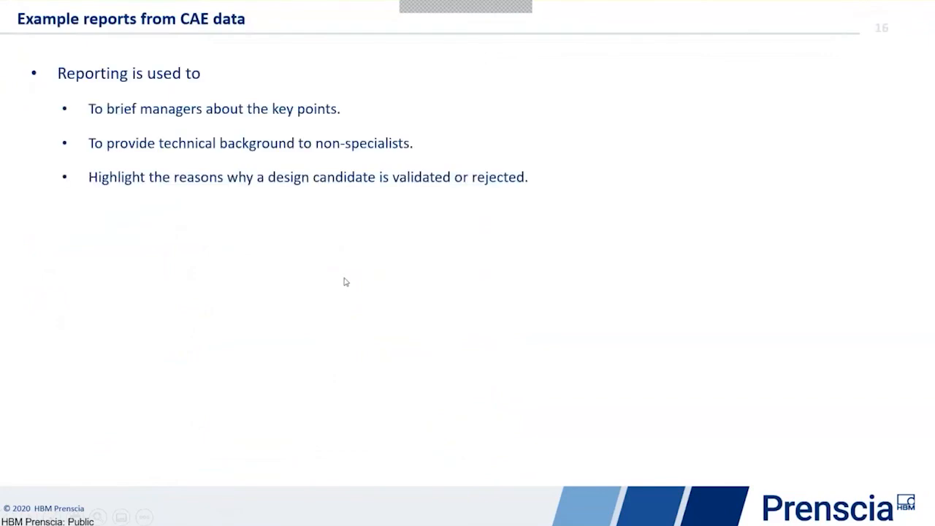
click(346, 293)
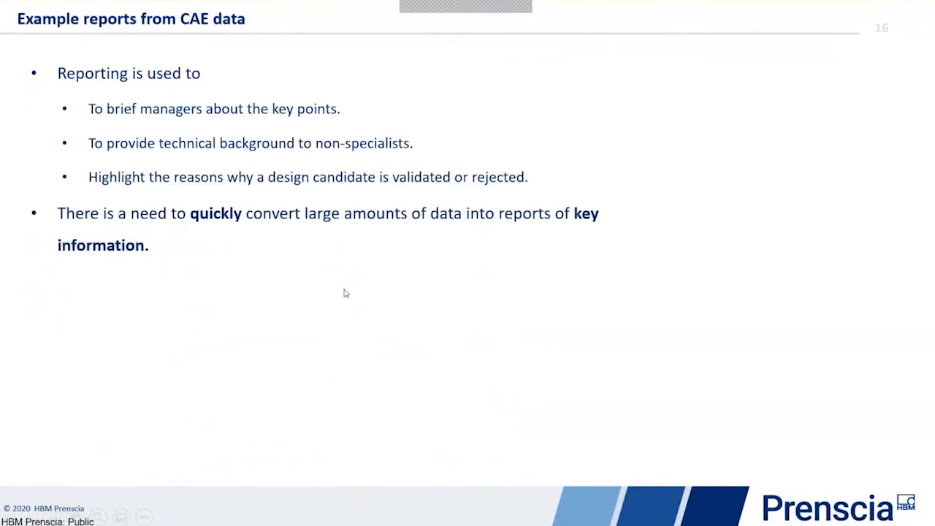
click(345, 293)
click(346, 293)
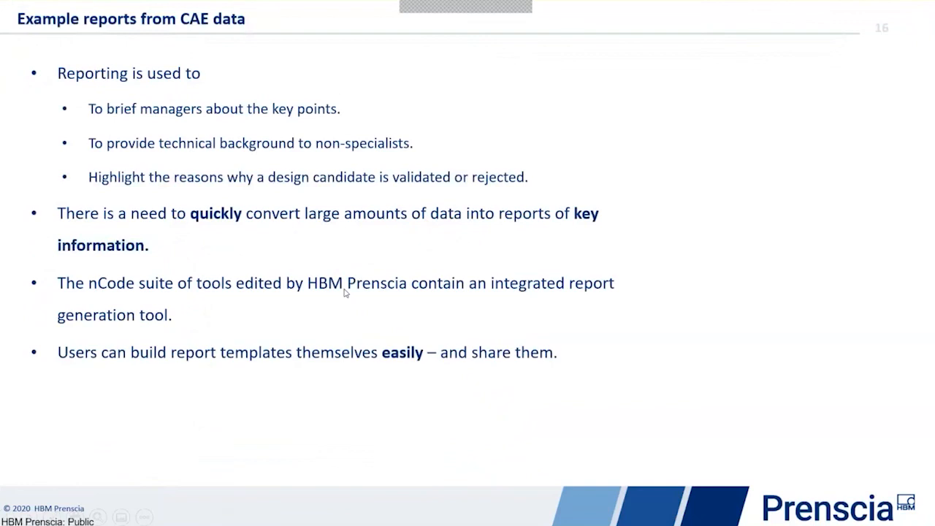
click(345, 293)
click(346, 293)
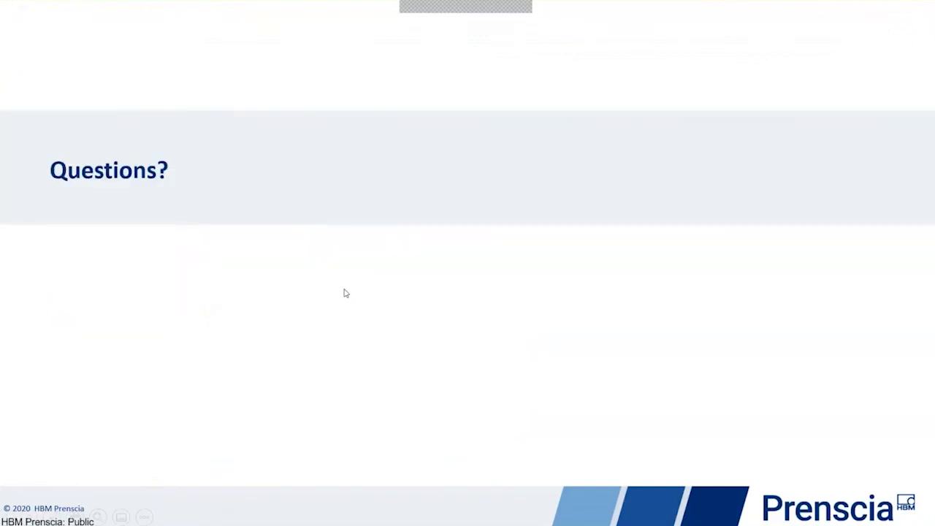
click(345, 293)
key(Left)
key(Left)
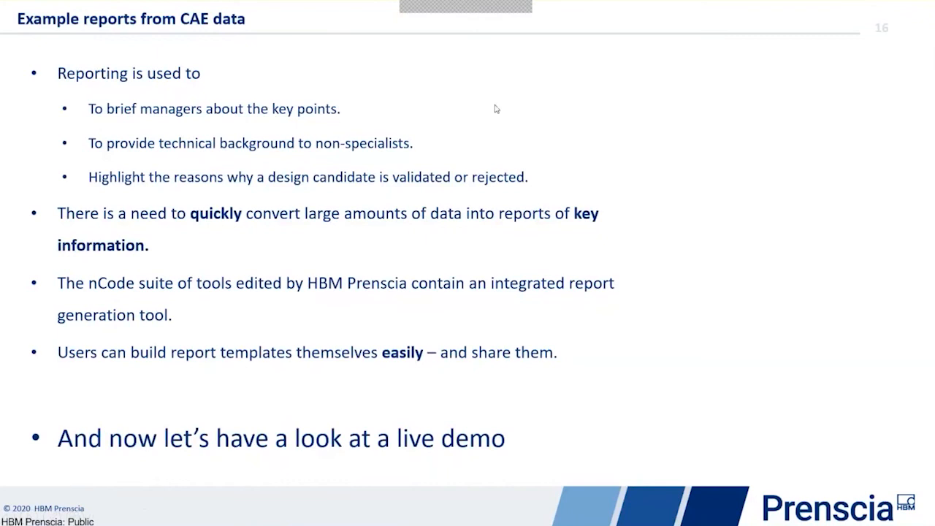
key(Escape)
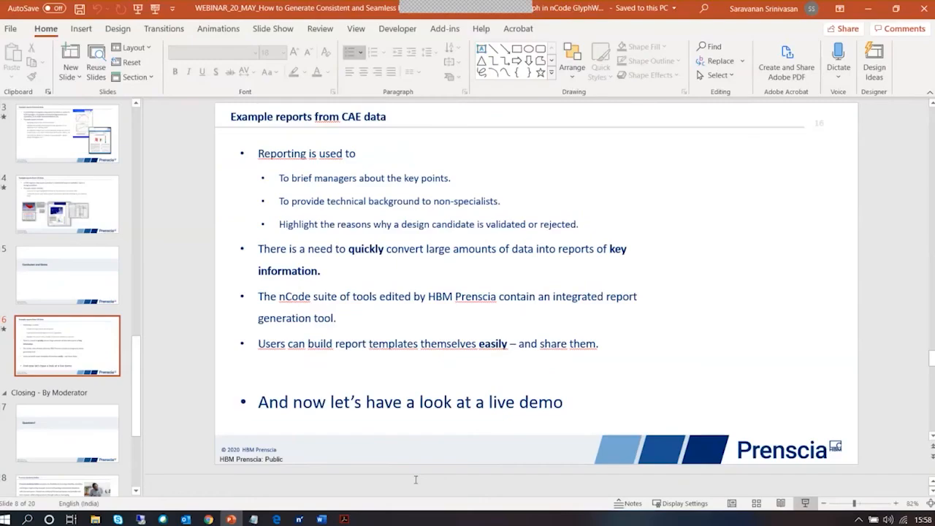
- Open the Example Report - DesignLife flow file from the ncode flow folder in GlyphWorks
click(299, 520)
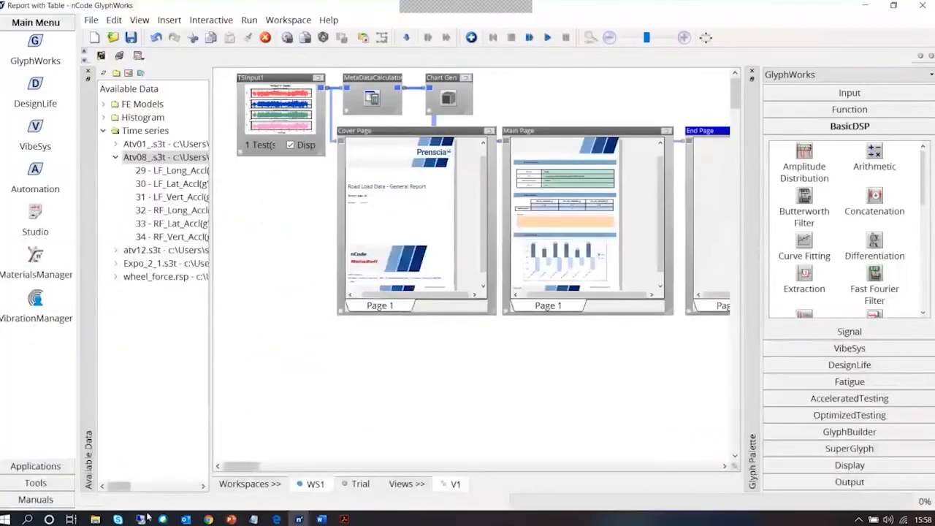
click(95, 519)
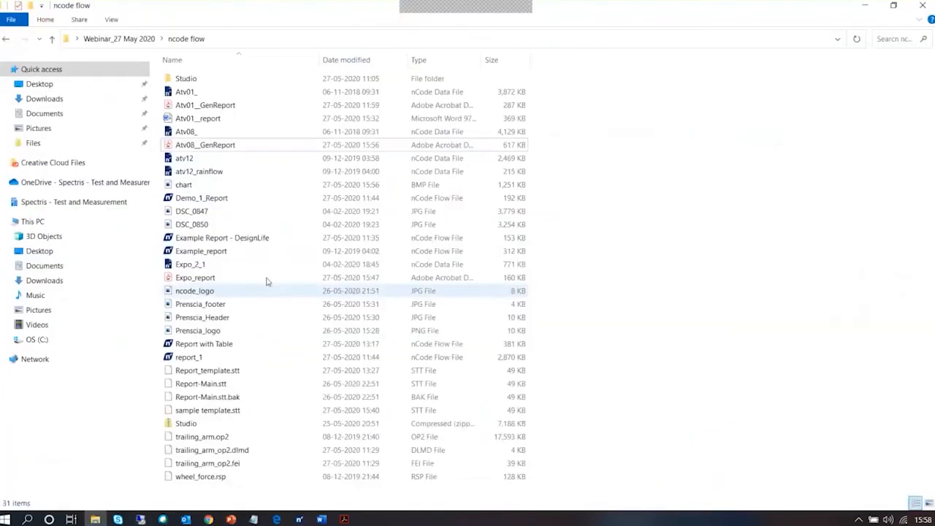
click(242, 245)
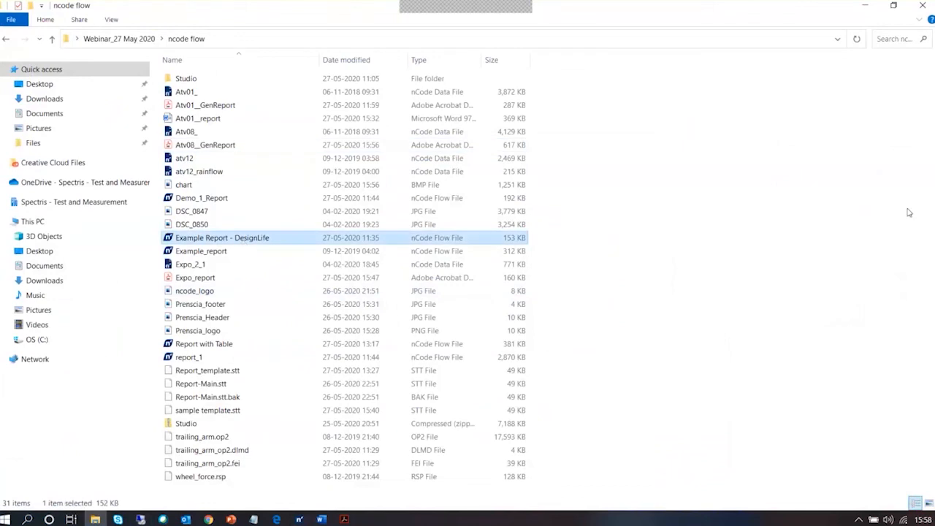
key(Return)
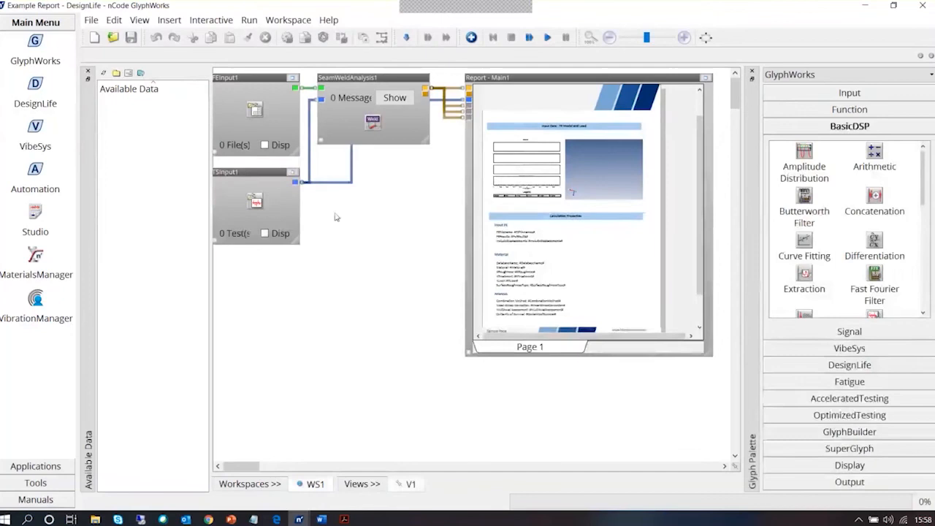
- List the available data, load the trailing_arm.op2 FE model into FEInput1 and turn on its display
click(106, 75)
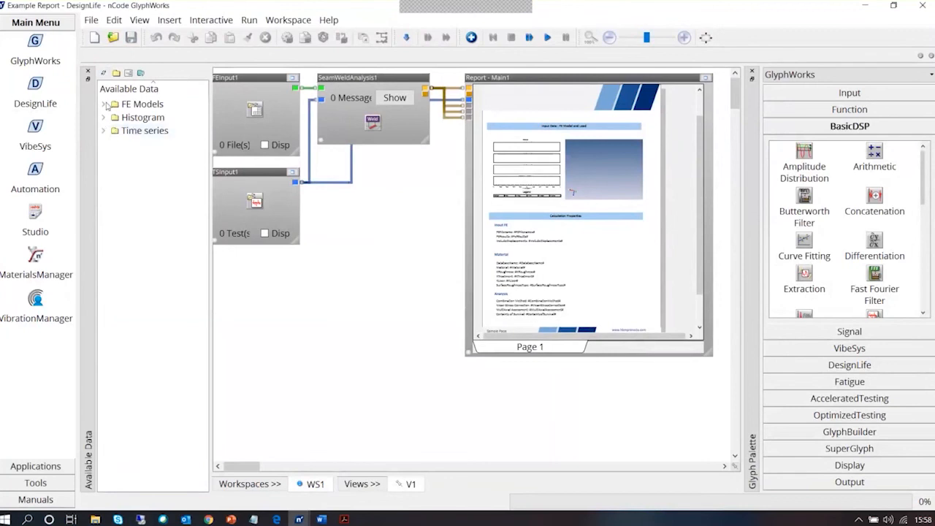
click(105, 104)
drag(149, 118, 257, 144)
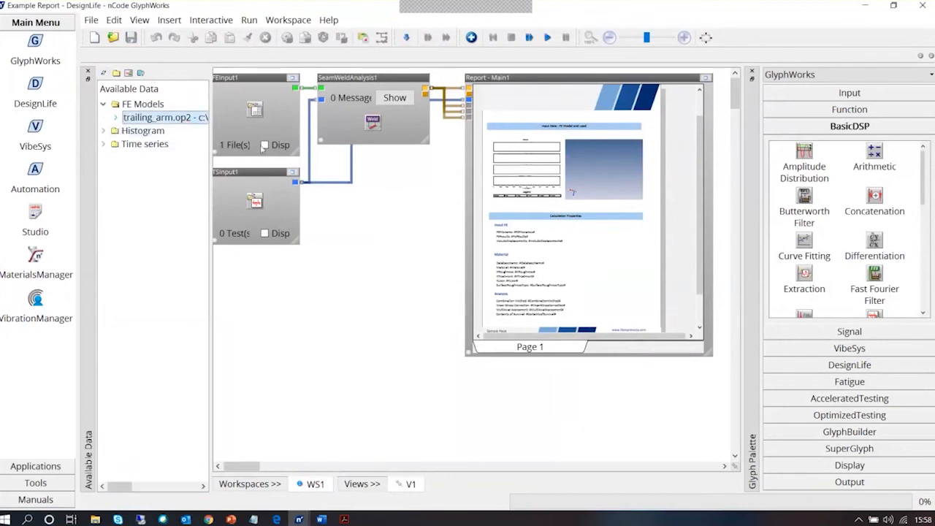
click(263, 146)
- Load the wheel_force.rsp time series into TSInput1 and turn on its display
click(103, 144)
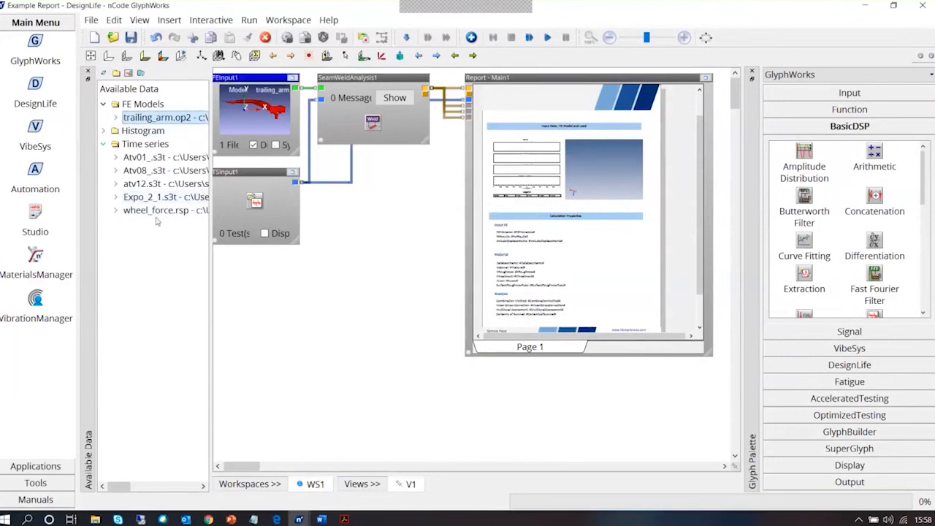
click(158, 210)
drag(158, 216, 249, 221)
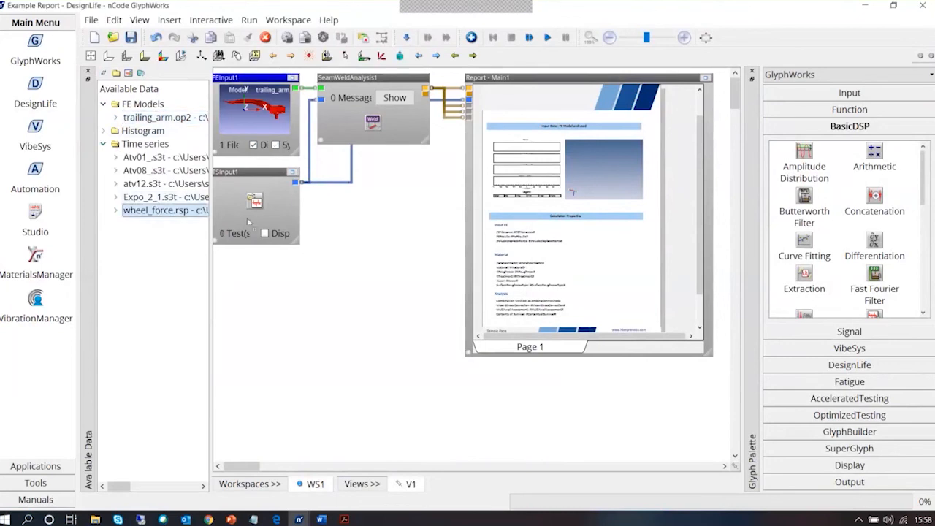
click(265, 233)
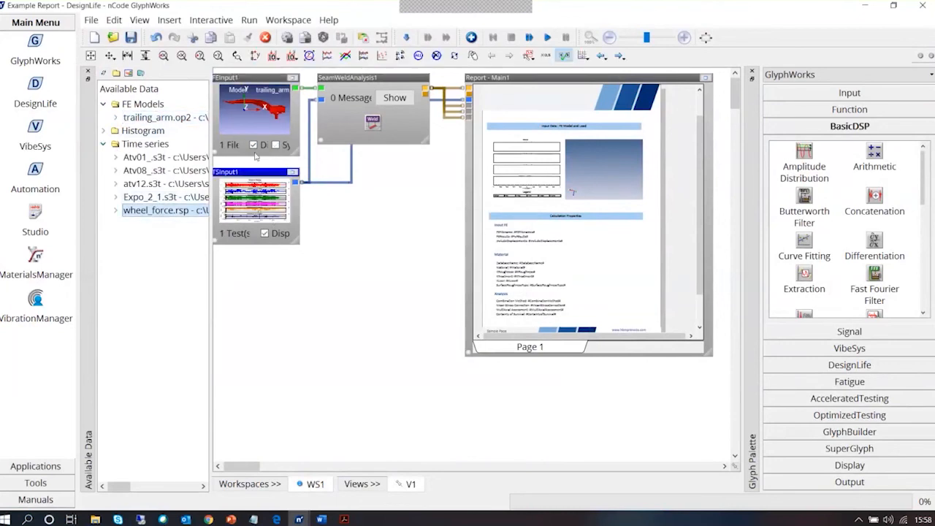
- Run the seam weld flow, then enlarge and maximize the Report - Main1 glyph to inspect its filled-in page
click(547, 38)
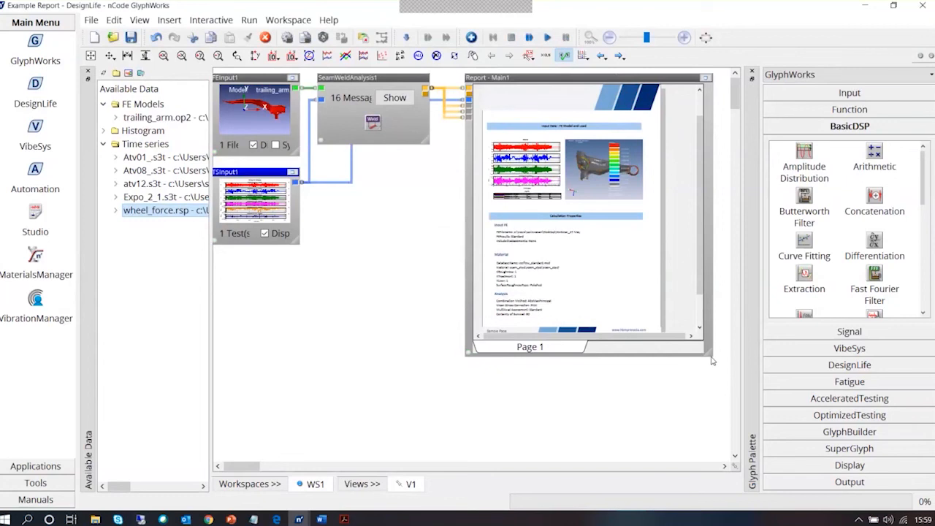
drag(712, 360, 727, 391)
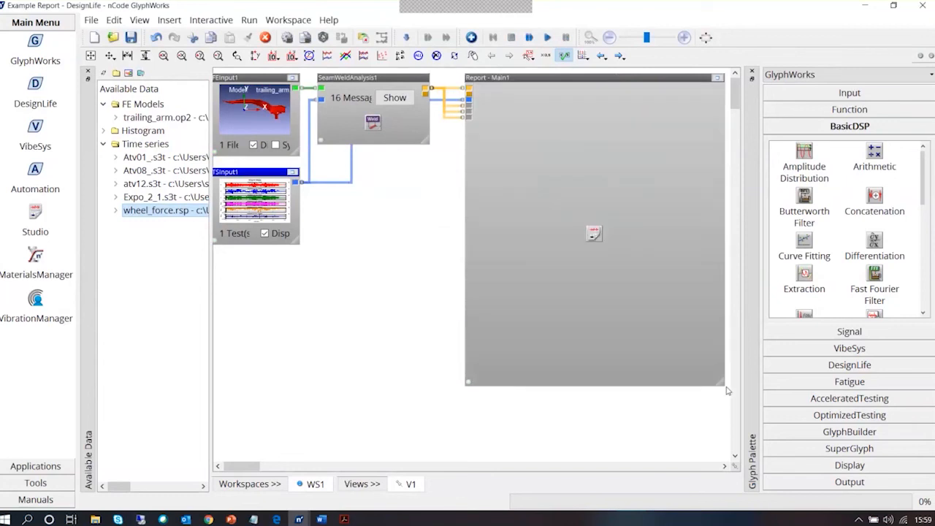
click(716, 78)
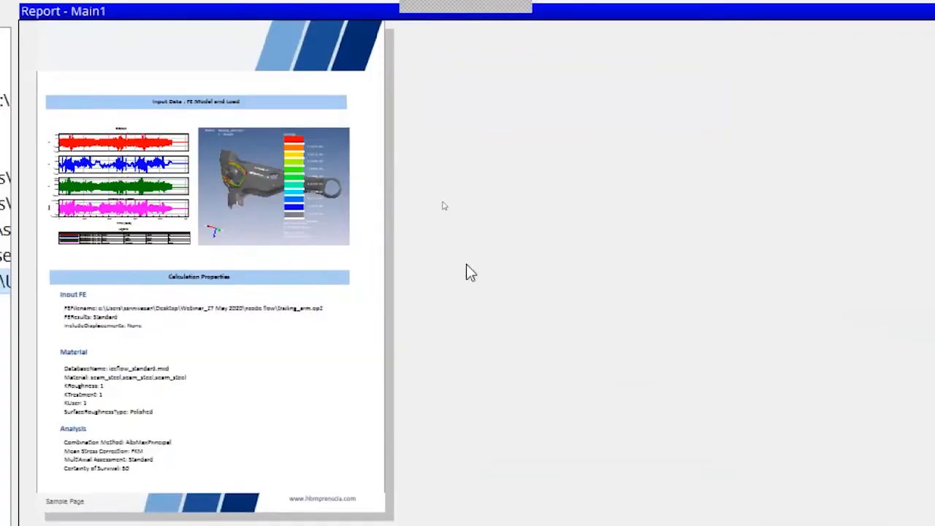
click(249, 190)
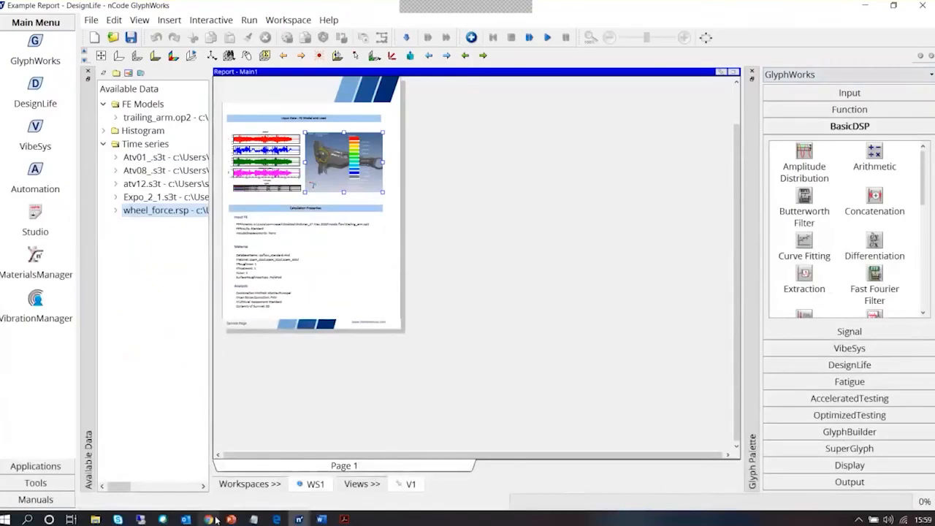
- Switch to the PowerPoint presentation and play the "Example reports from CAE data" slide, advancing its bullet points
click(231, 520)
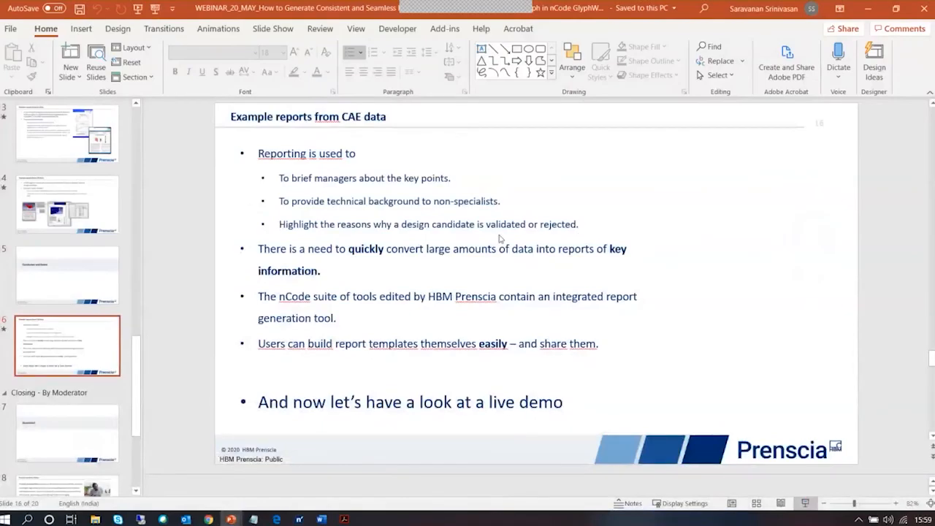
key(shift+F5)
click(169, 216)
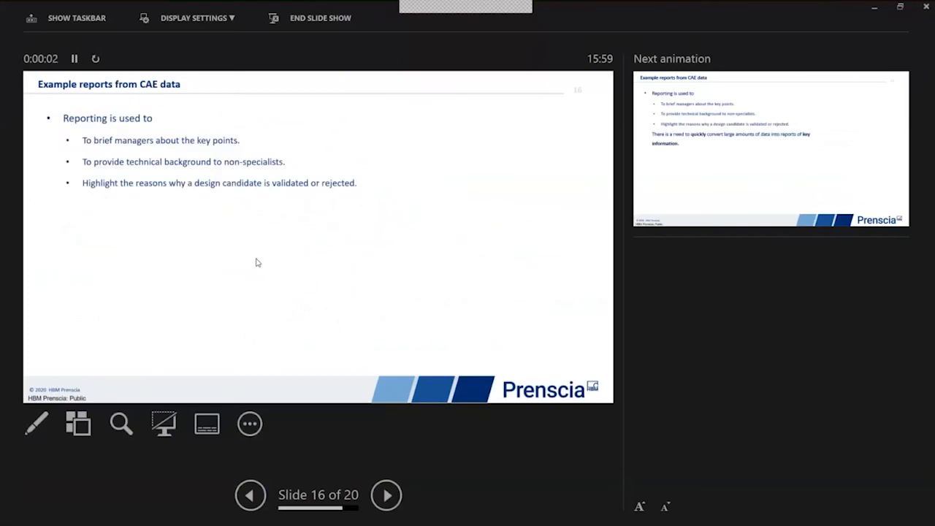
click(134, 193)
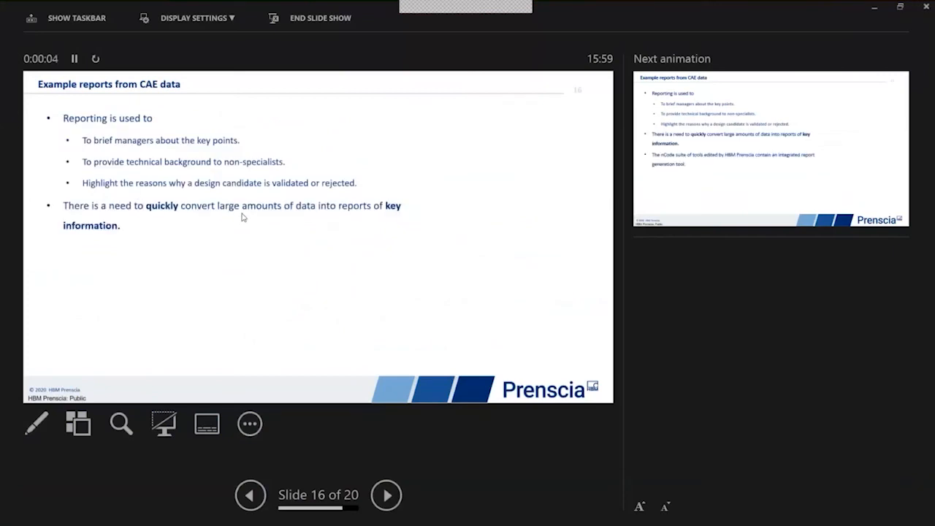
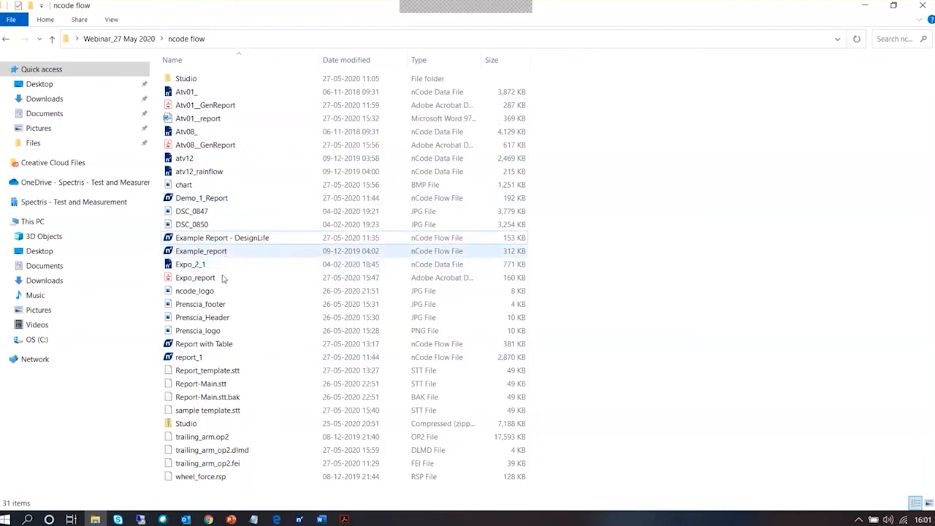
- Open the report_1 flow file from the ncode flow folder and select the Power Spectrum plot in its report
double_click(225, 358)
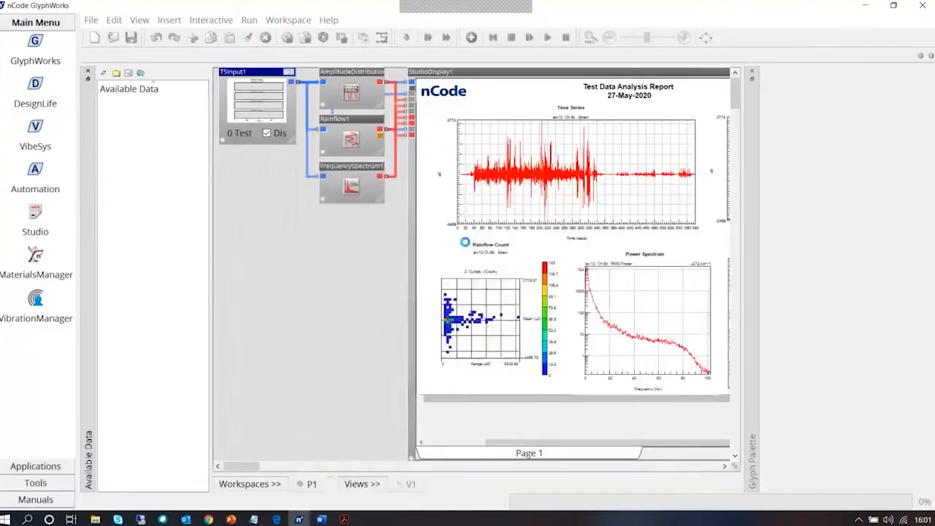
drag(508, 449, 636, 451)
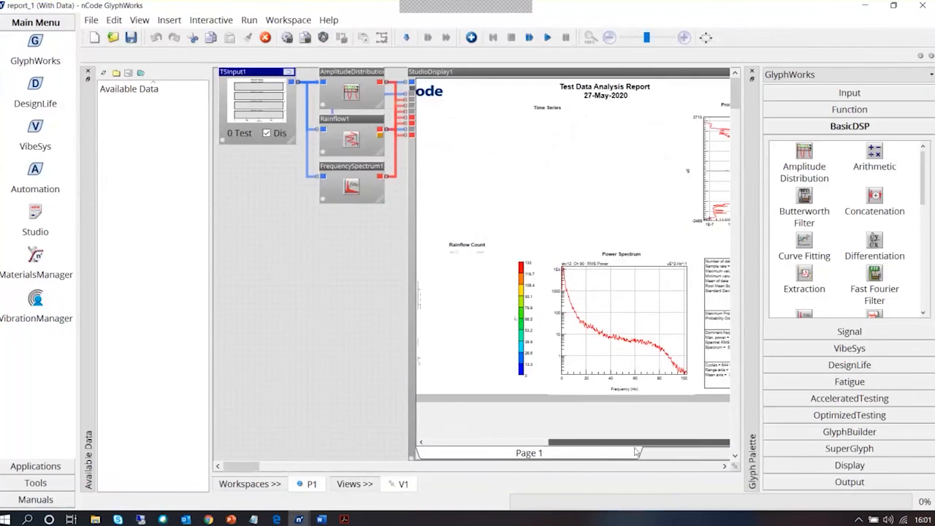
click(622, 300)
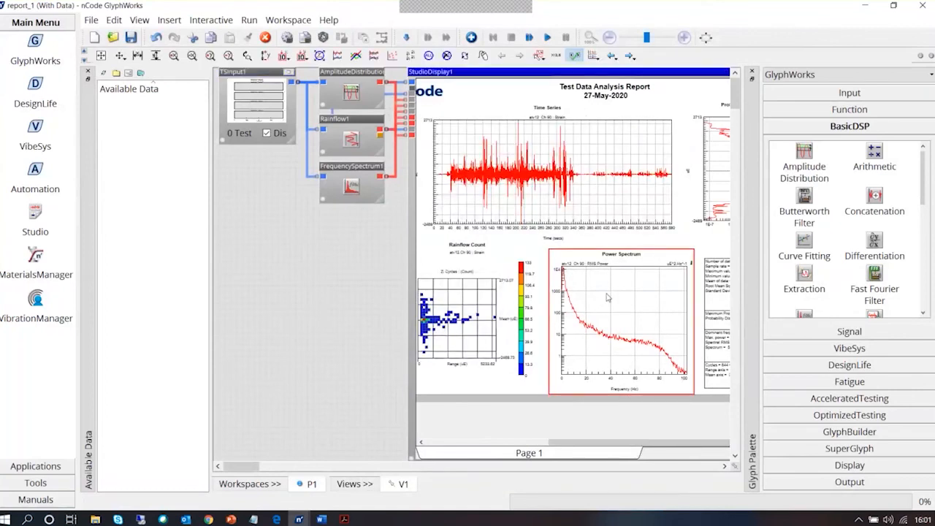
- List the available data, load the Atv01_.s3t time series into TSInput1 and run the flow to update the report
click(105, 74)
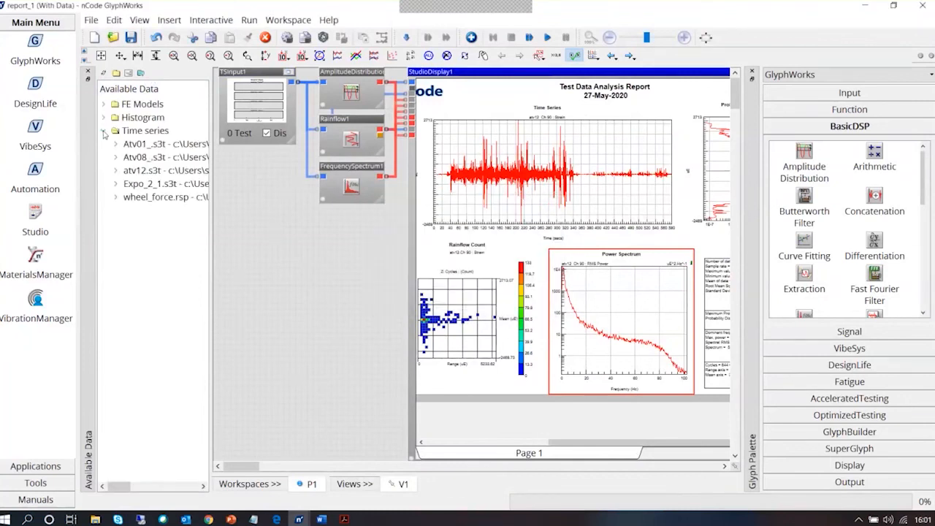
drag(210, 299, 291, 305)
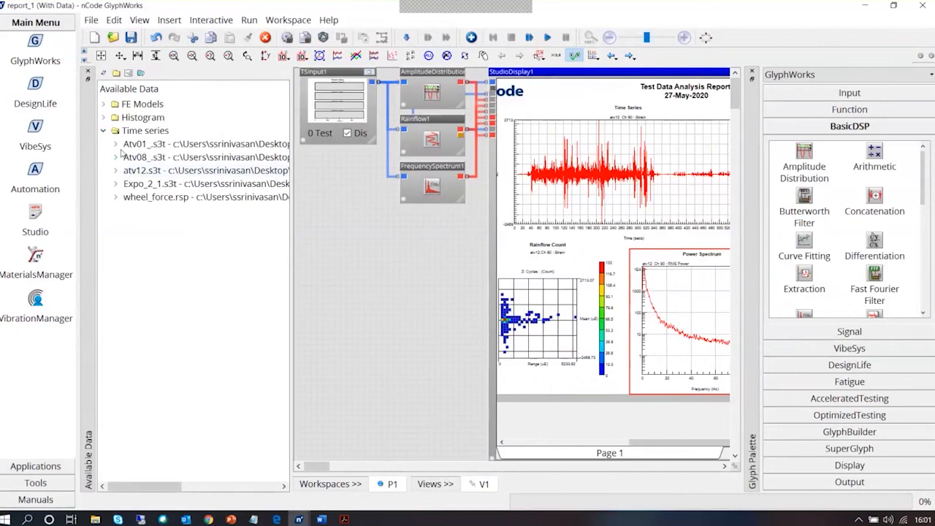
drag(132, 147, 335, 109)
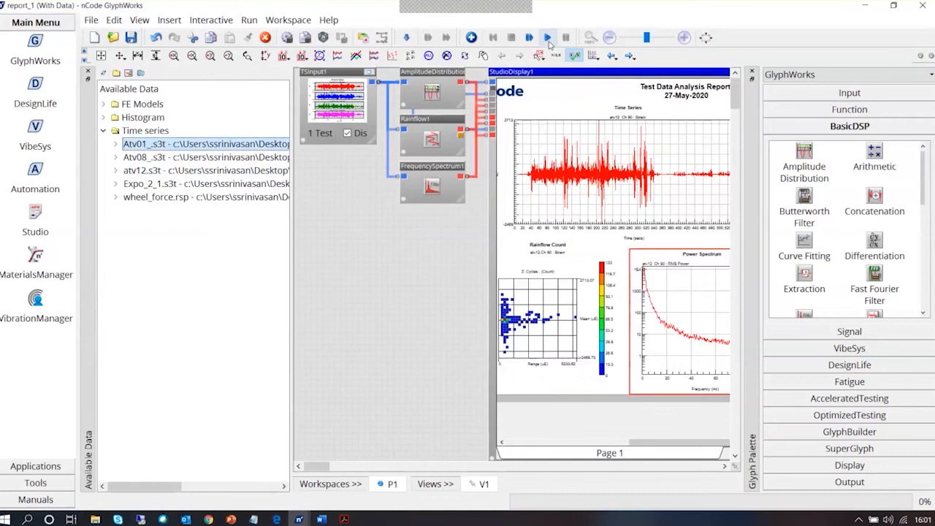
click(547, 38)
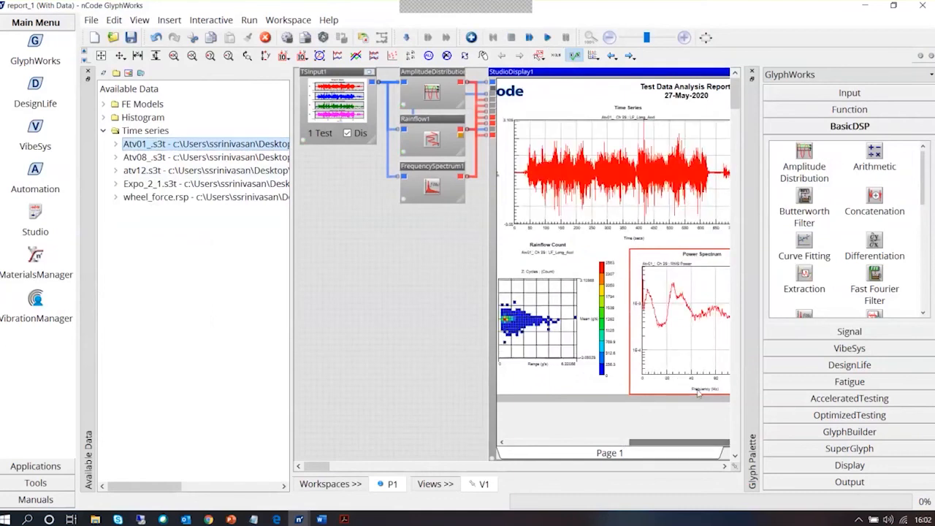
click(725, 466)
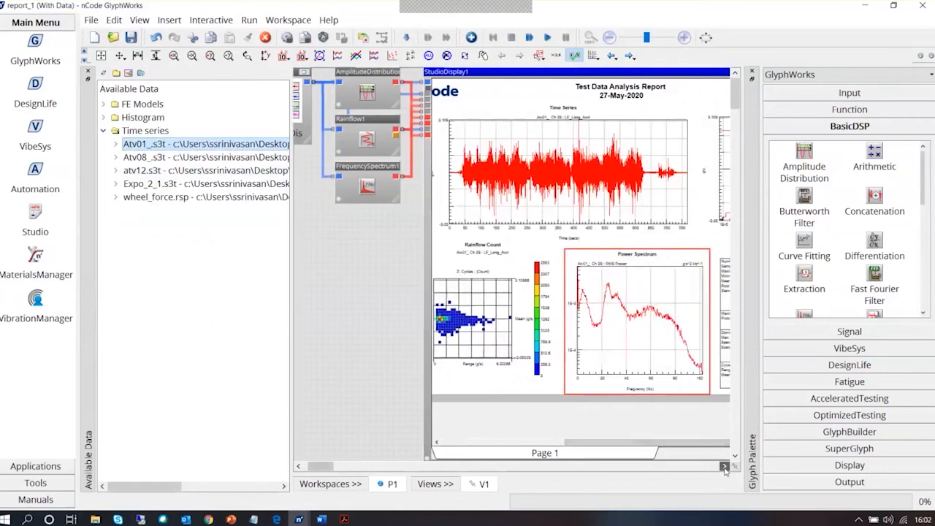
click(725, 467)
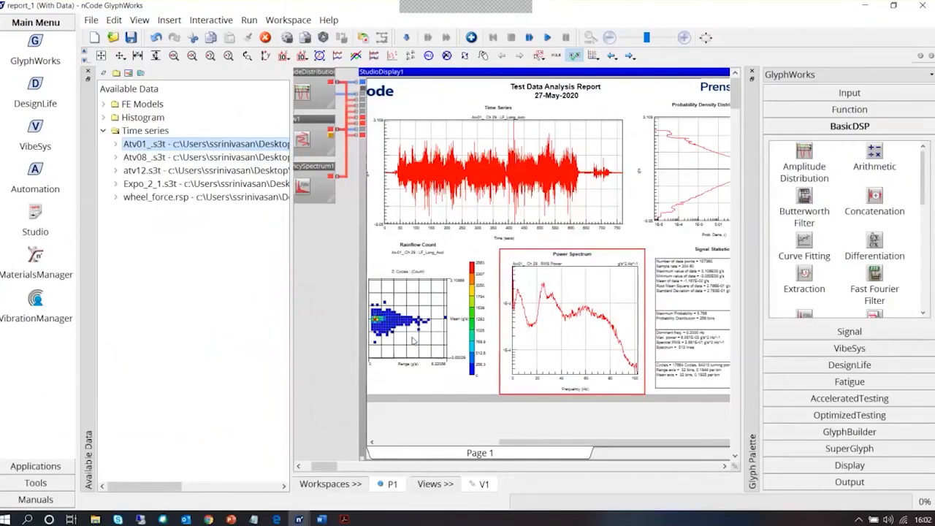
- Switch the Rainflow Count plot to a 3D view and back to the flat 2D view
click(413, 340)
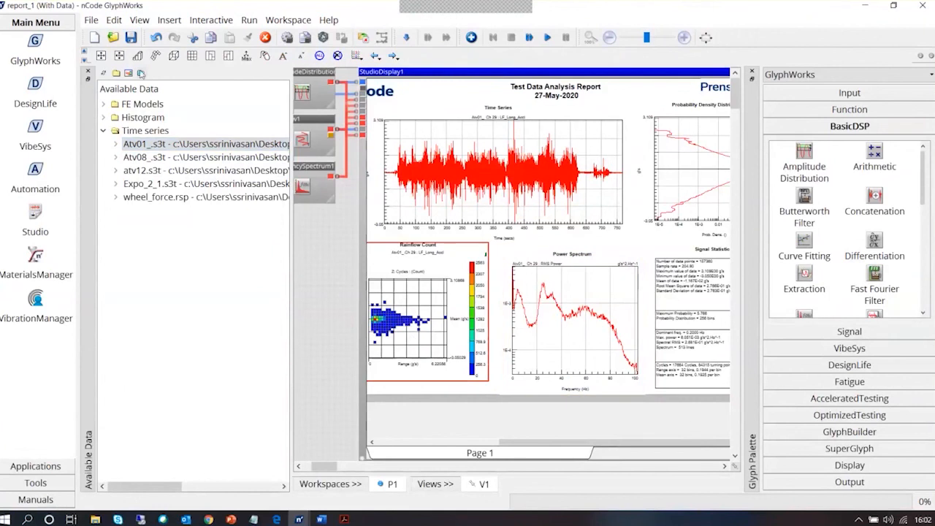
click(174, 56)
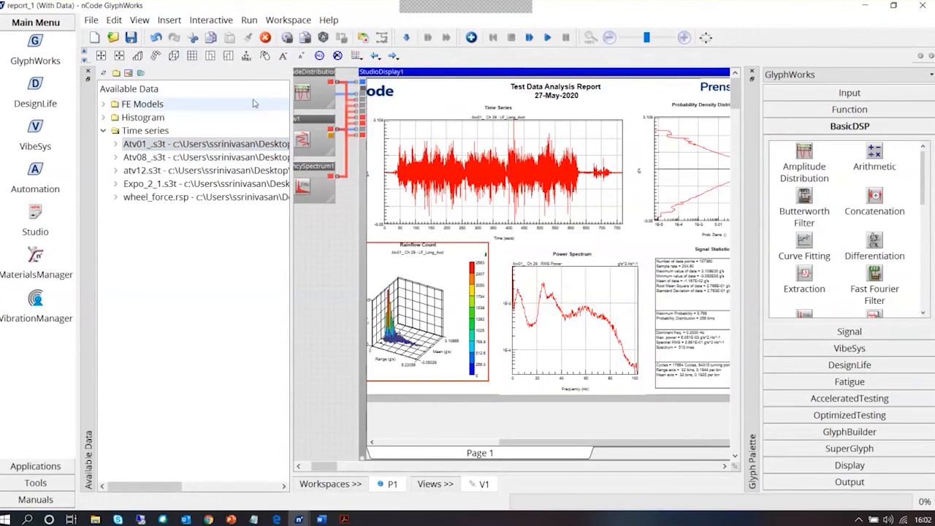
click(192, 56)
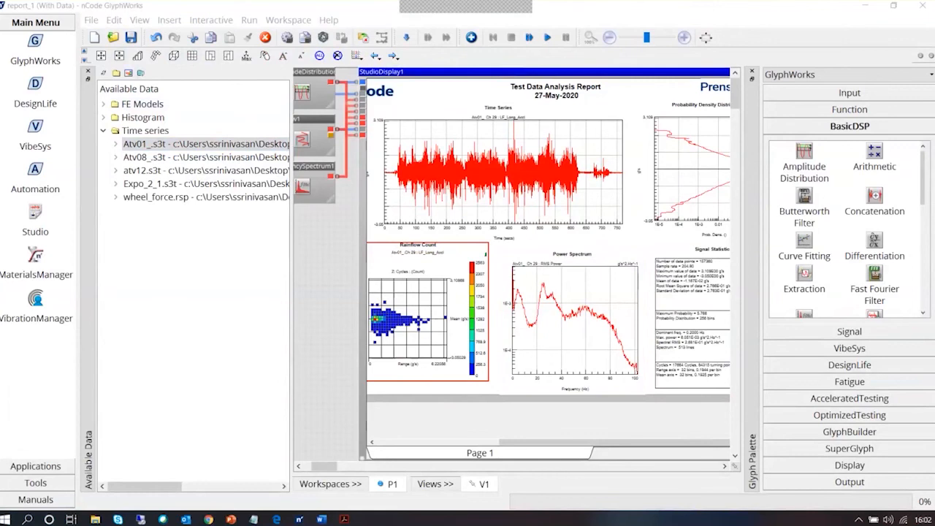
- Open the StudioDisplay properties and review the advanced output, export and PDF settings
right_click(582, 81)
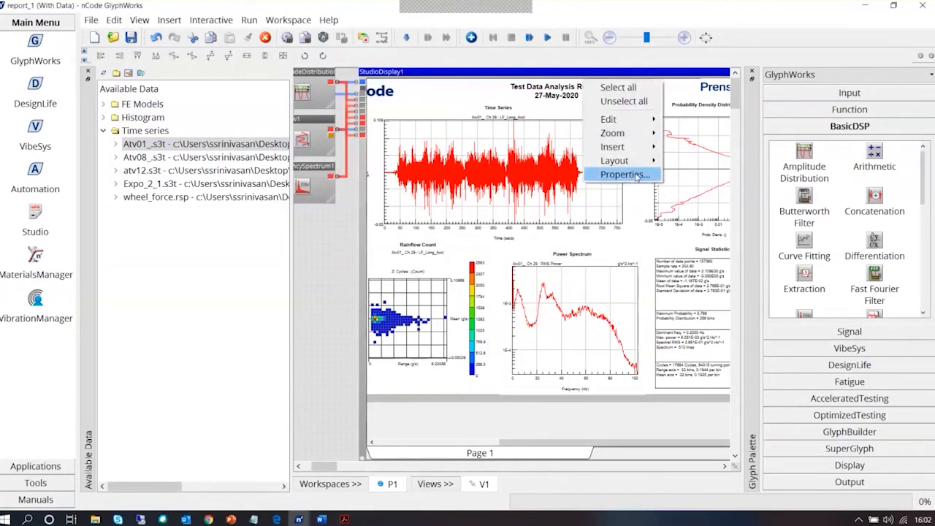
click(637, 177)
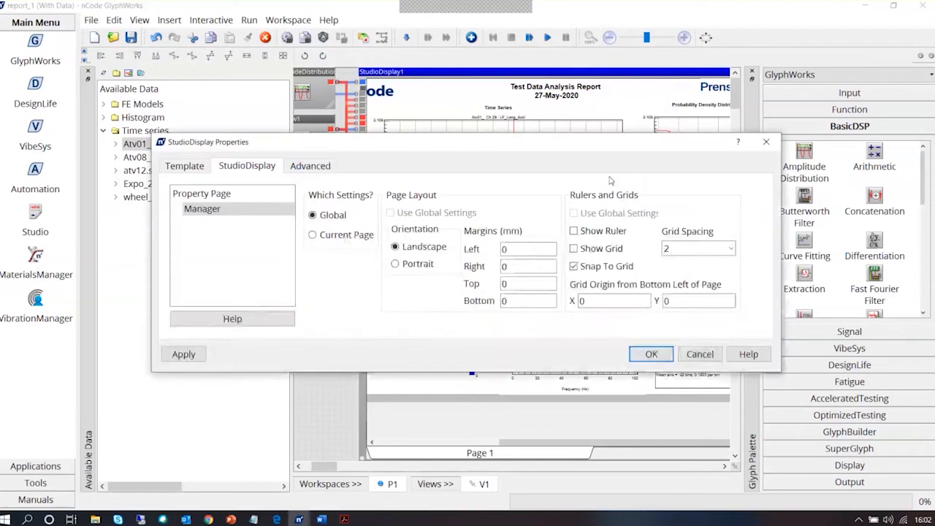
click(321, 166)
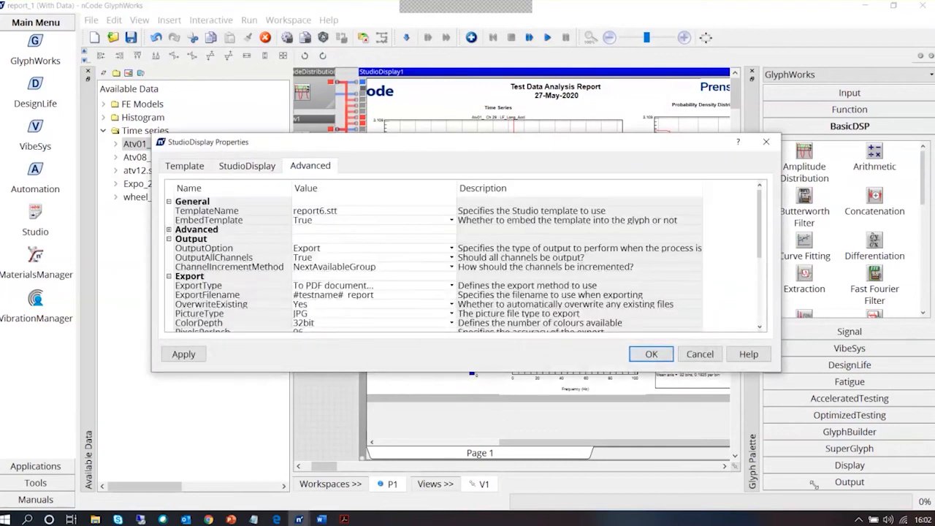
drag(814, 484, 816, 483)
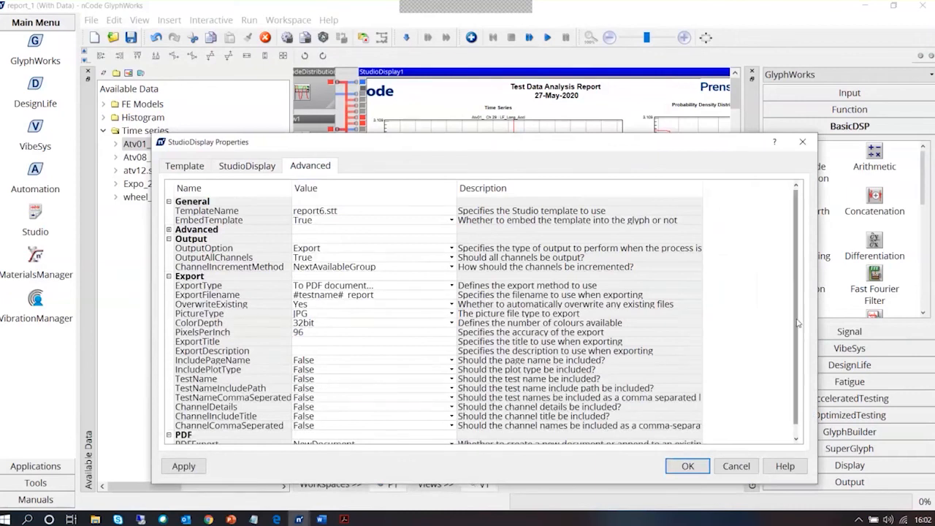
scroll(799, 322, down, 1)
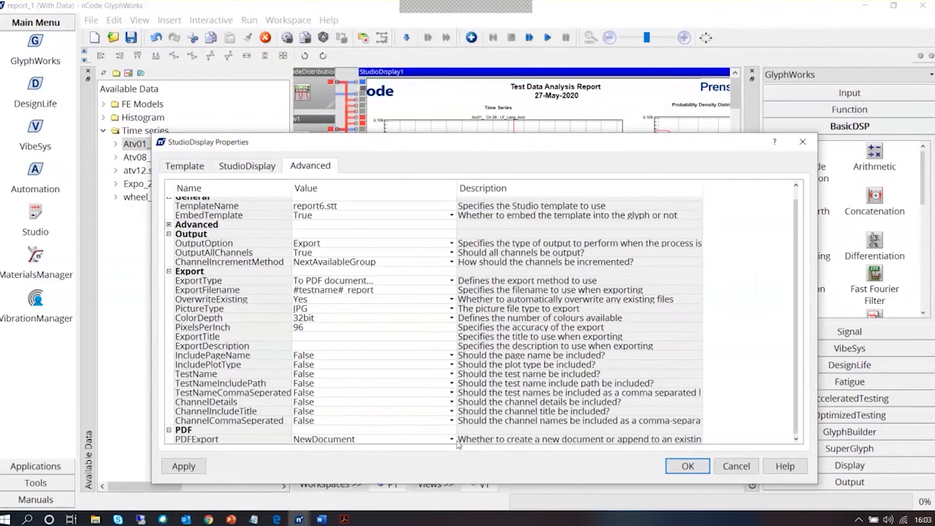
- Try the AppendToDocument option for PDFExport and close the StudioDisplay properties without applying the change
click(451, 440)
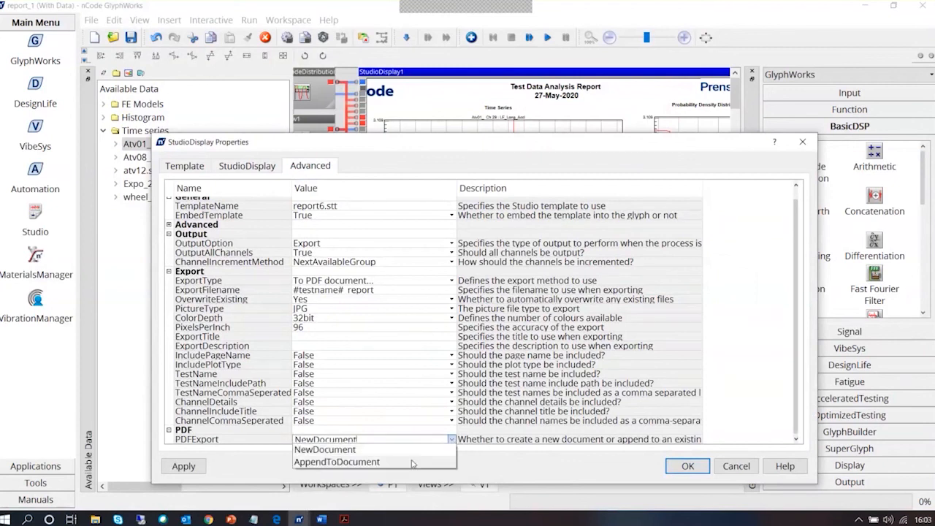
click(336, 462)
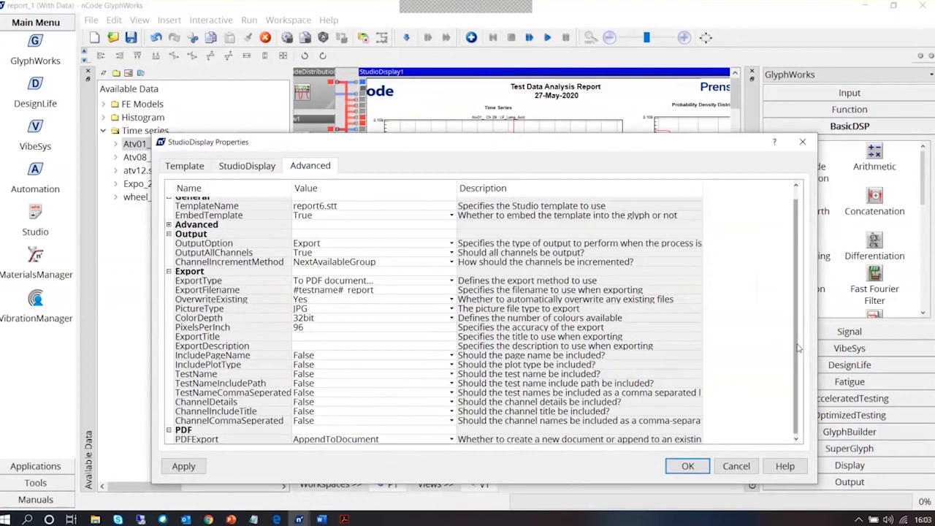
drag(798, 348, 796, 382)
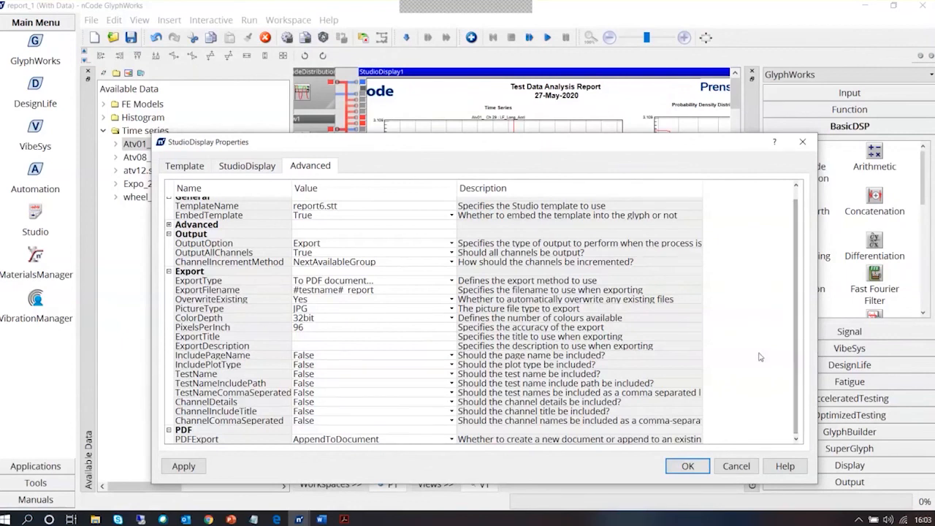
click(735, 466)
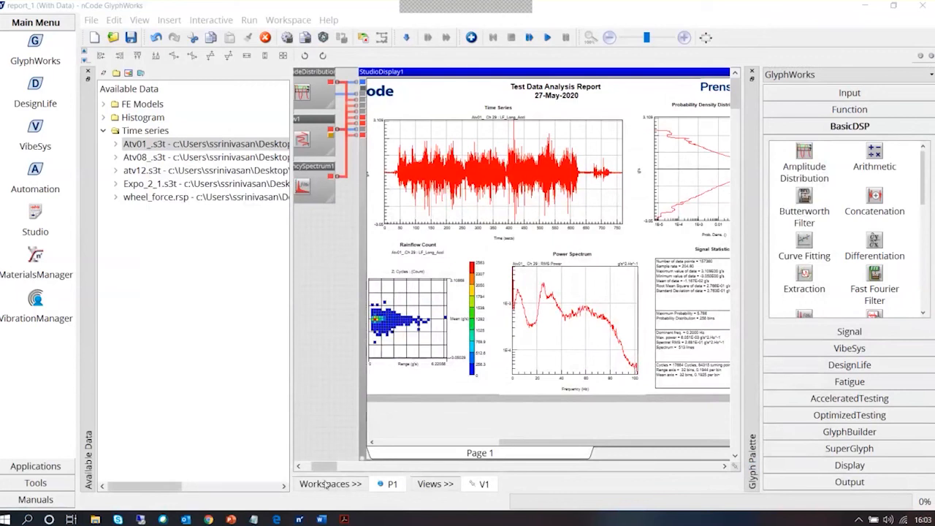
- Insert a new blank page into the StudioDisplay1 report
drag(325, 469, 327, 469)
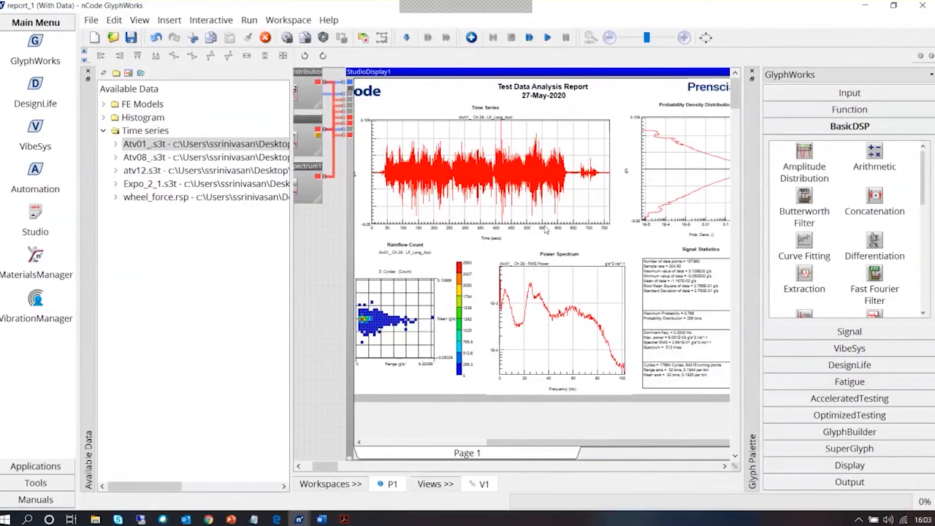
right_click(521, 459)
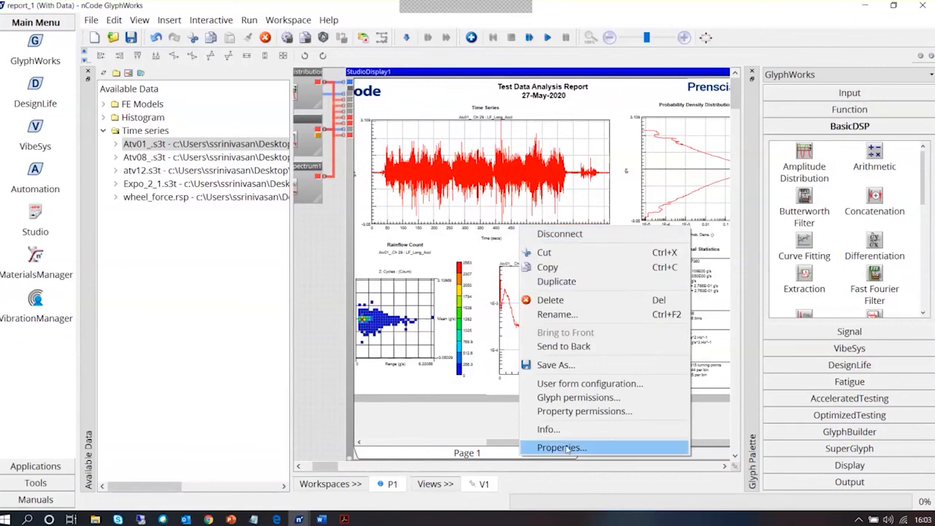
click(501, 467)
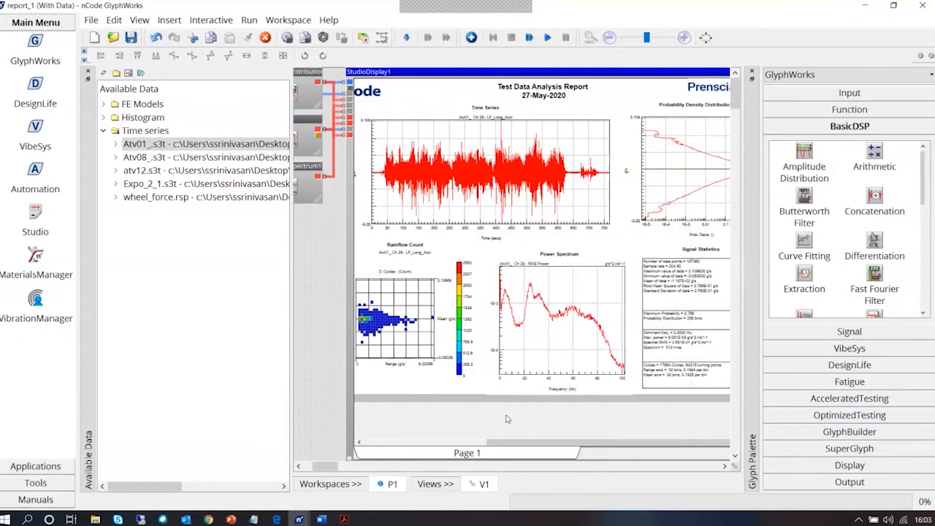
right_click(506, 418)
mouse_move(564, 486)
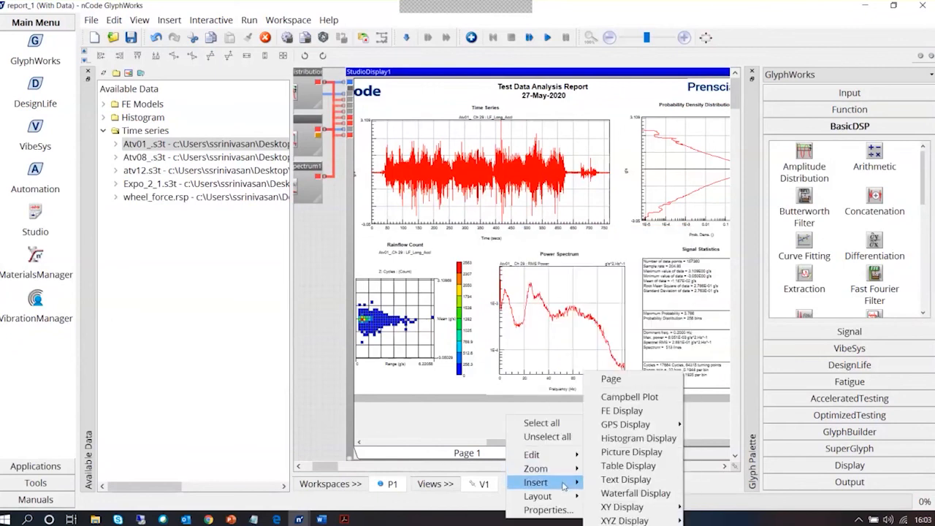
click(611, 378)
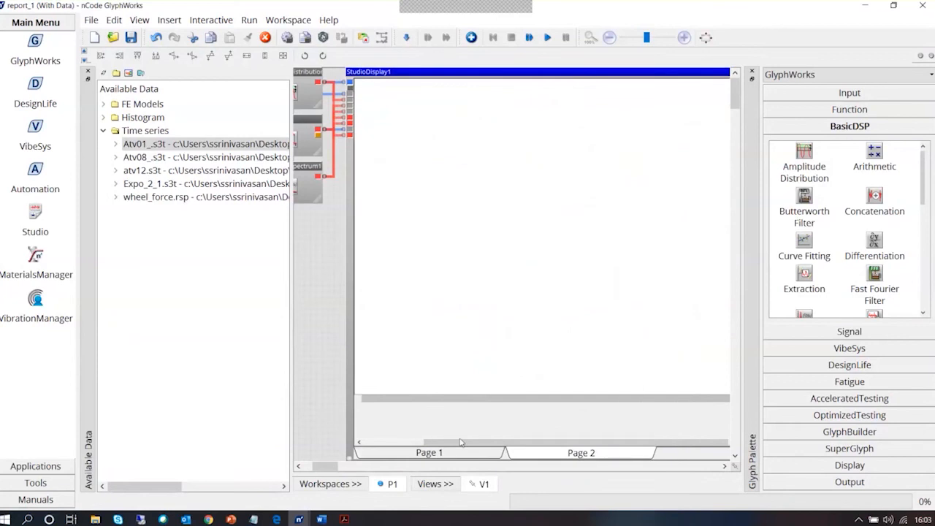